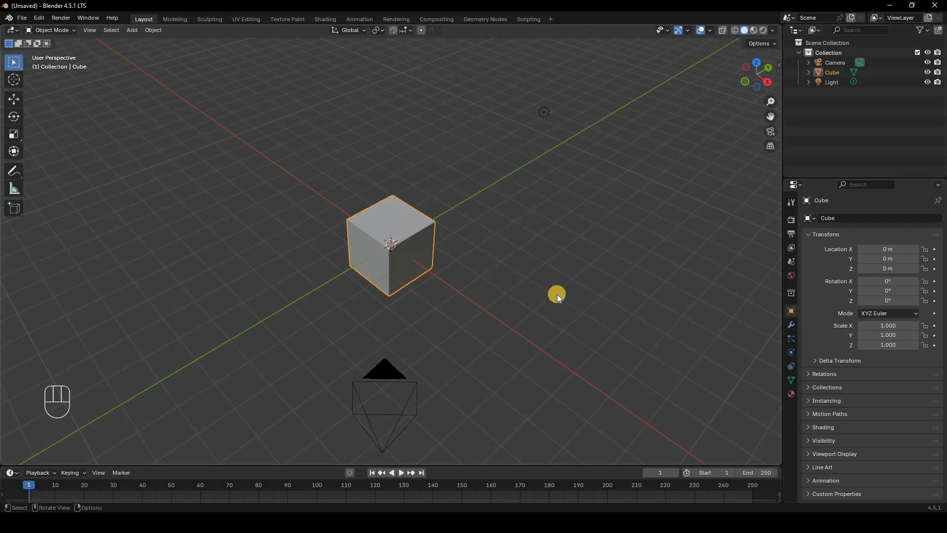
Create a new collection in the scene and name it "ref"
middle_click_drag(548, 273, 739, 153)
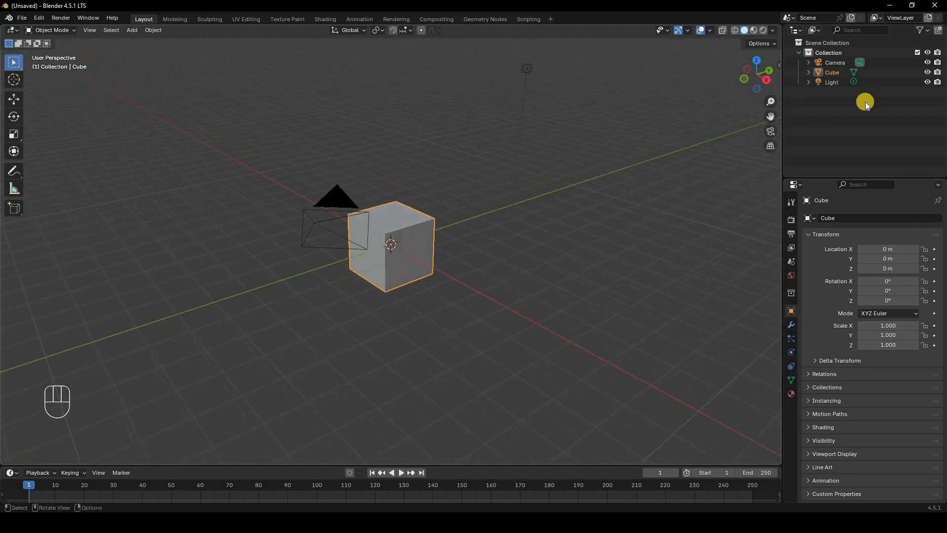
right_click(839, 102)
left_click(837, 94)
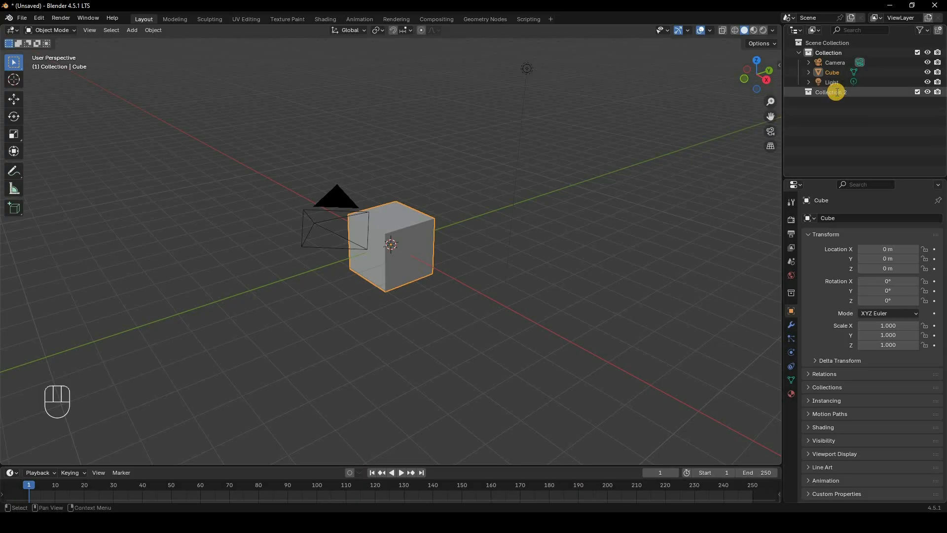
double_click(836, 92)
type("ref")
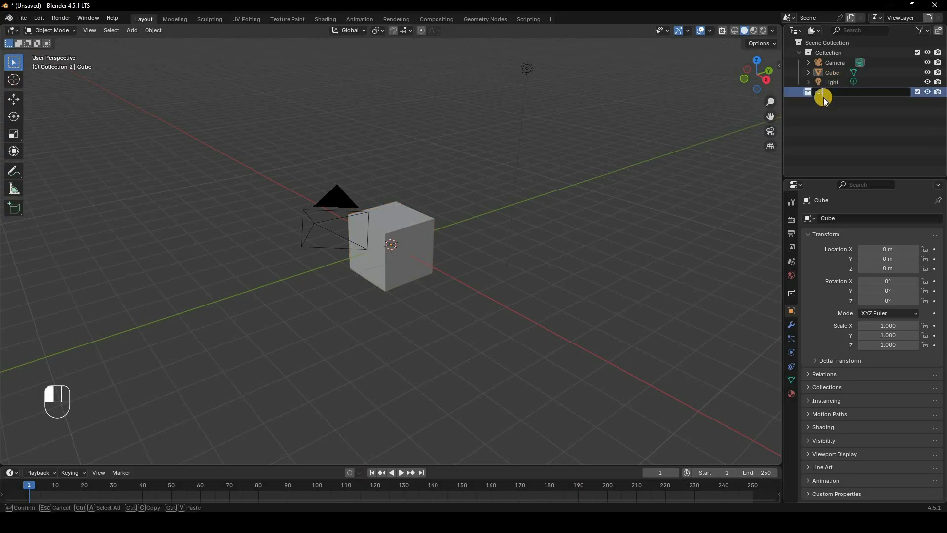
key("Return")
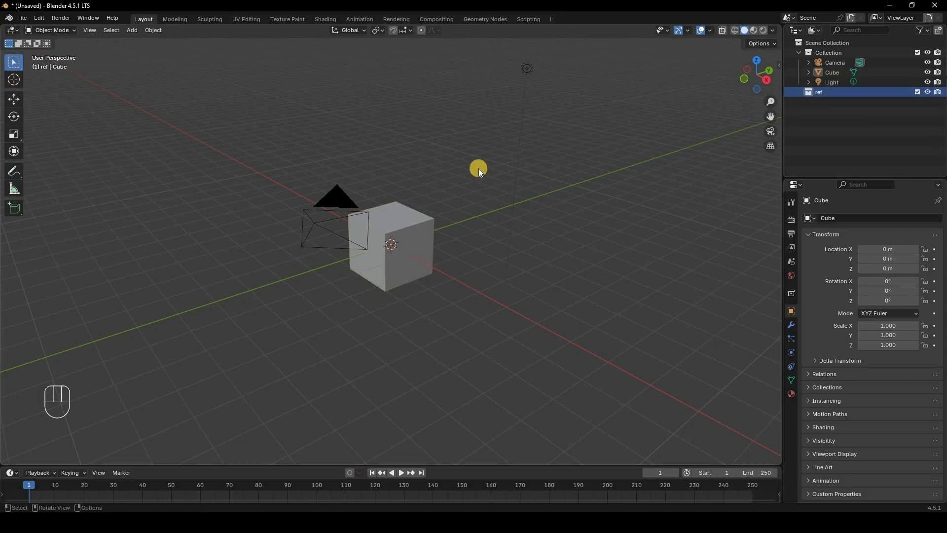
Add the vending machine.PNG file from the Vending machine folder as a reference image in the ref collection
key("shift+a")
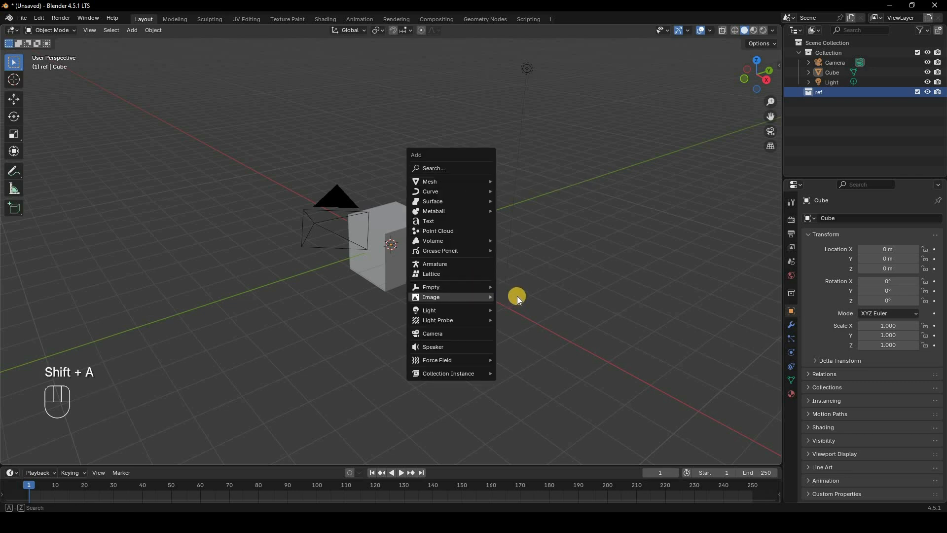
mouse_move(473, 297)
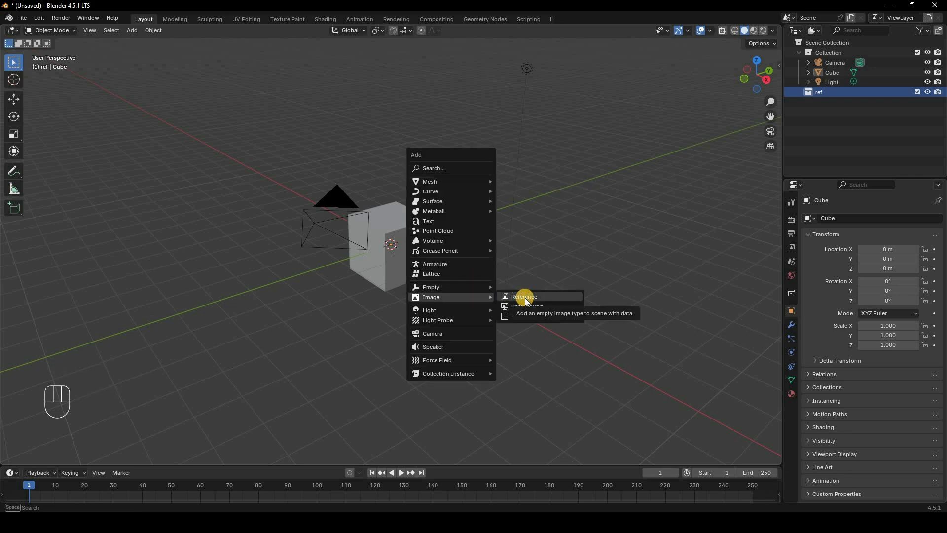
left_click(524, 298)
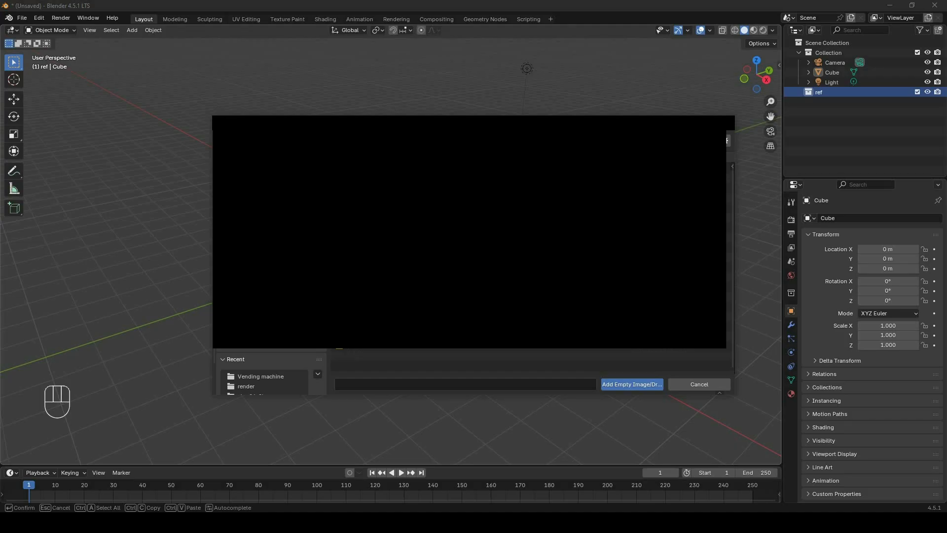
left_click(261, 376)
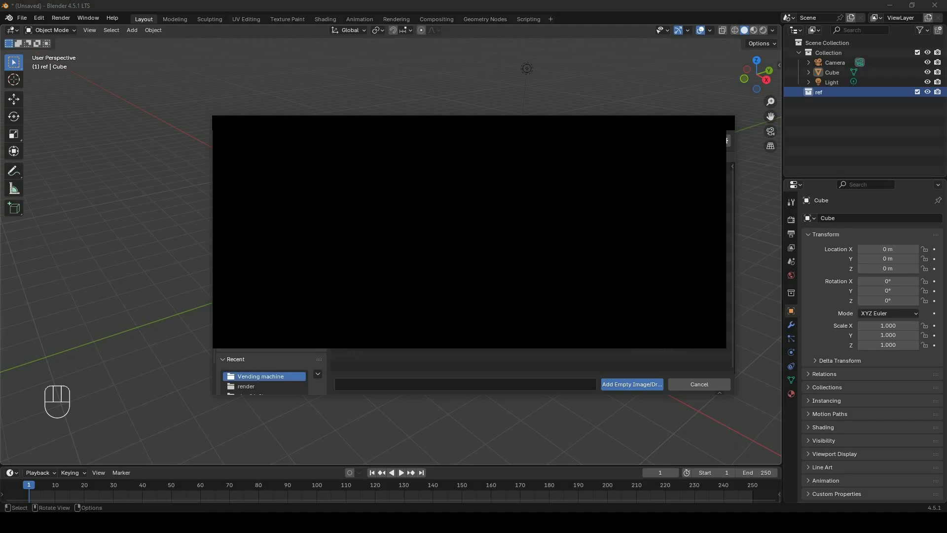
double_click(439, 332)
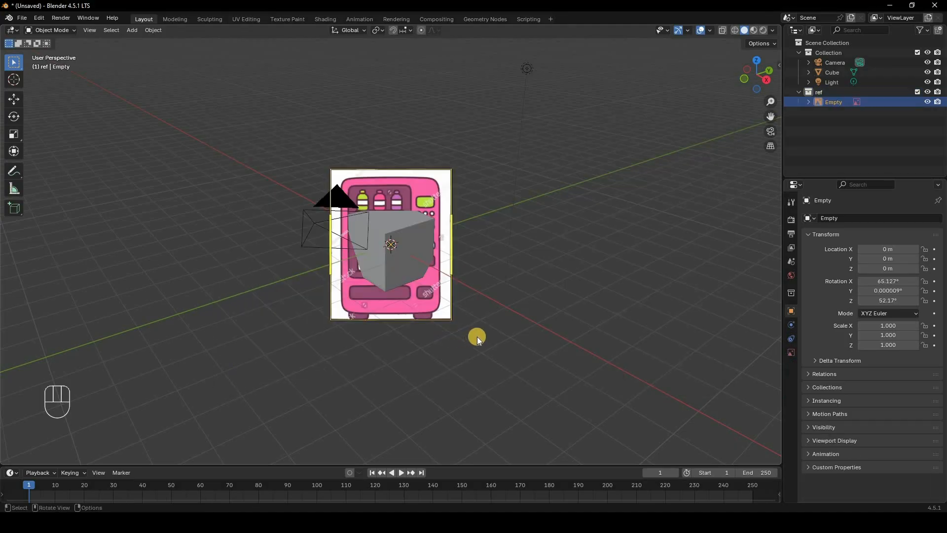
Set the reference image's rotation to X 90°, Y 0° and Z 0° so that it stands upright facing front
middle_click_drag(523, 322, 788, 354)
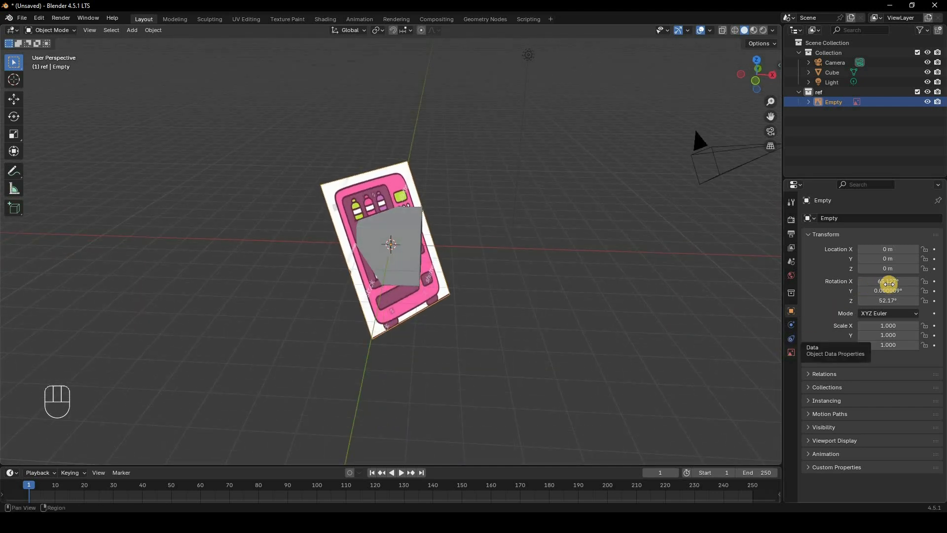
left_click(888, 281)
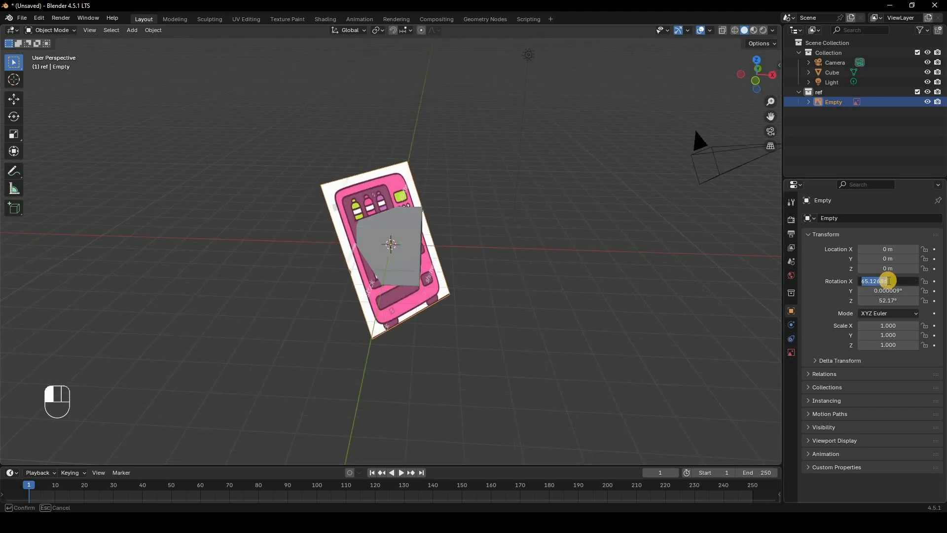
type("90")
key("Return")
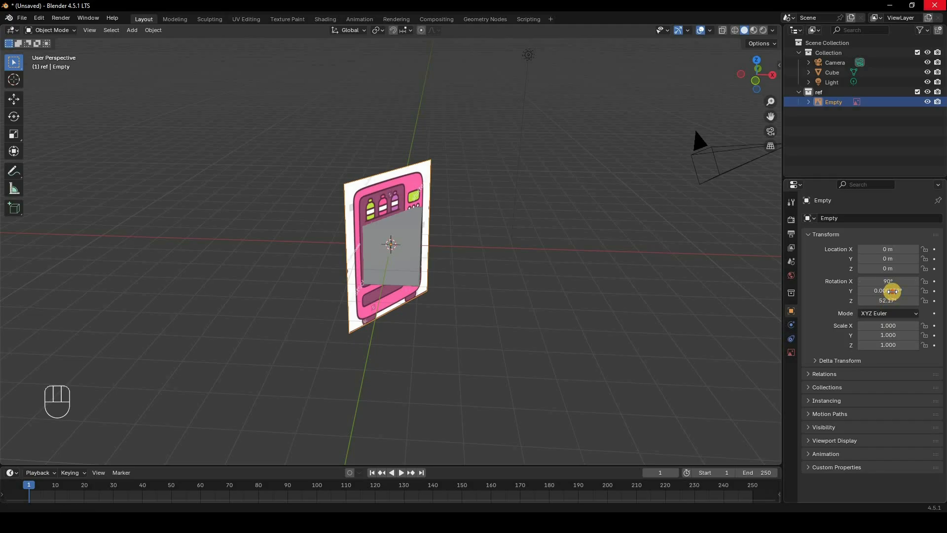
left_click(890, 291)
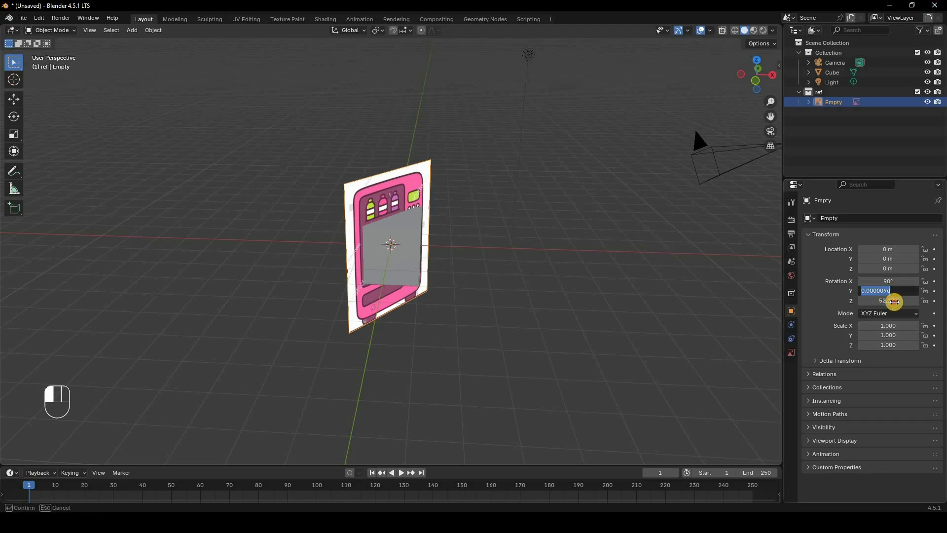
type("0")
key("Return")
left_click(894, 300)
type("0")
key("Return")
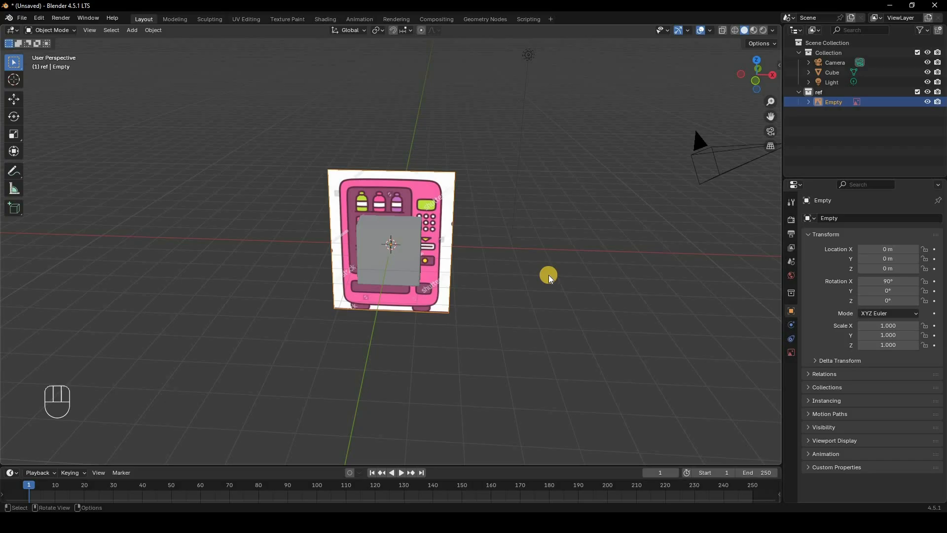
Enable opacity for the vending machine reference image and set it to 0.3
key("KP_1")
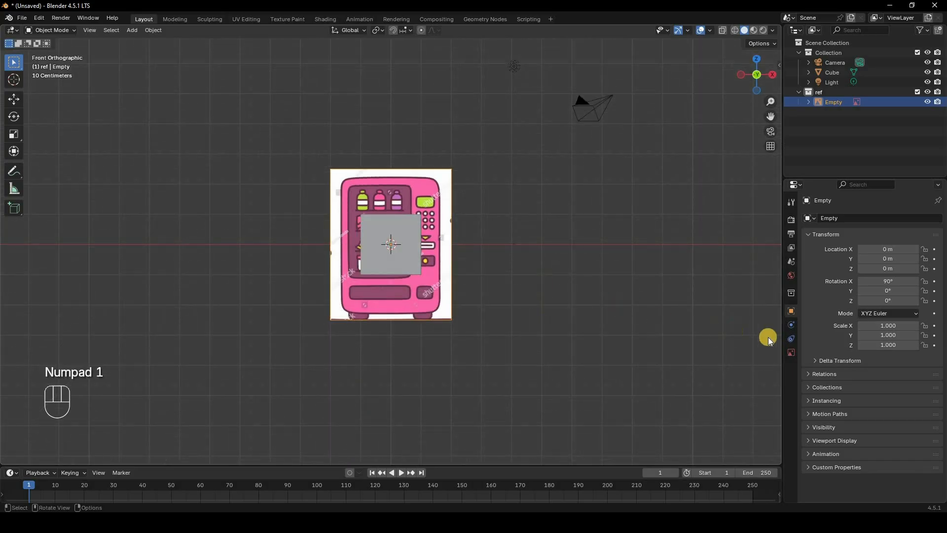
left_click(790, 351)
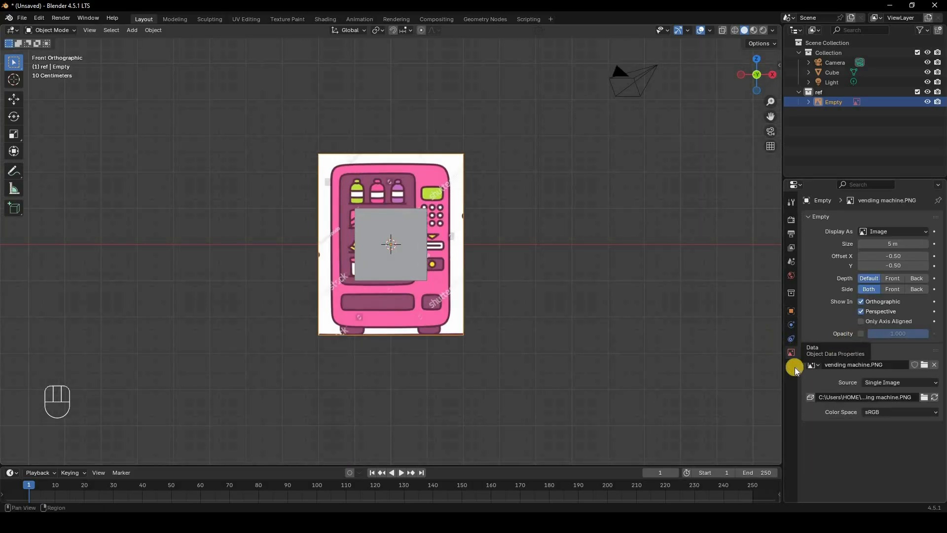
left_click(861, 333)
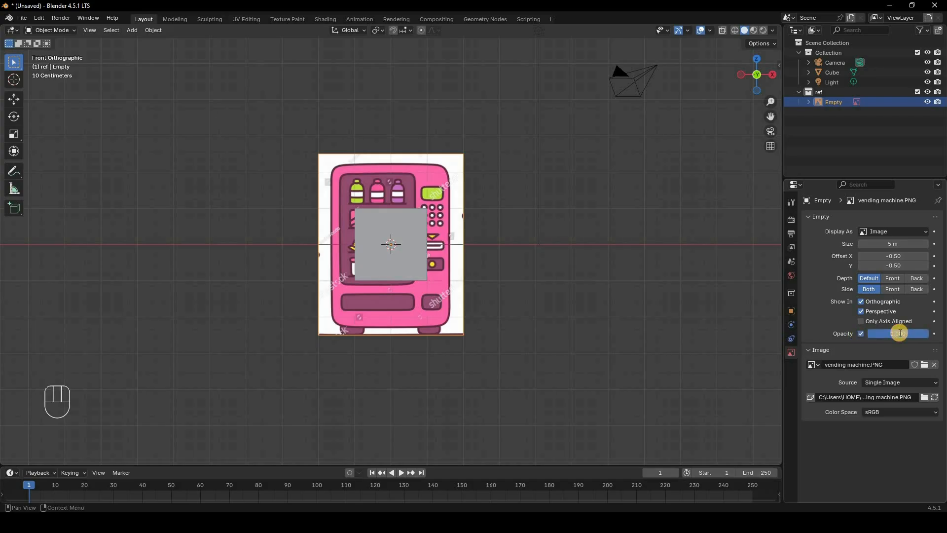
left_click(899, 333)
type("0.3")
key("Return")
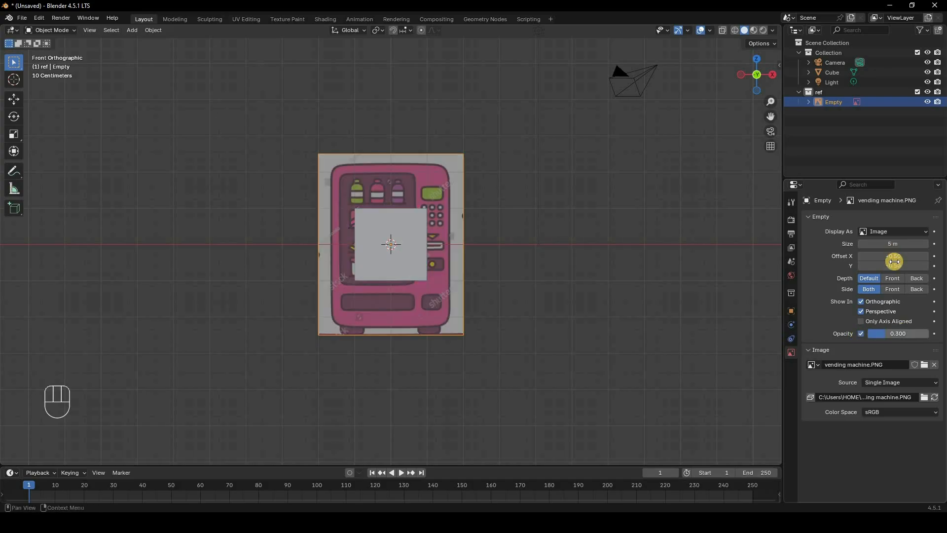
Show the Selectable restriction toggle in the outliner and make the ref collection unselectable
left_click(922, 31)
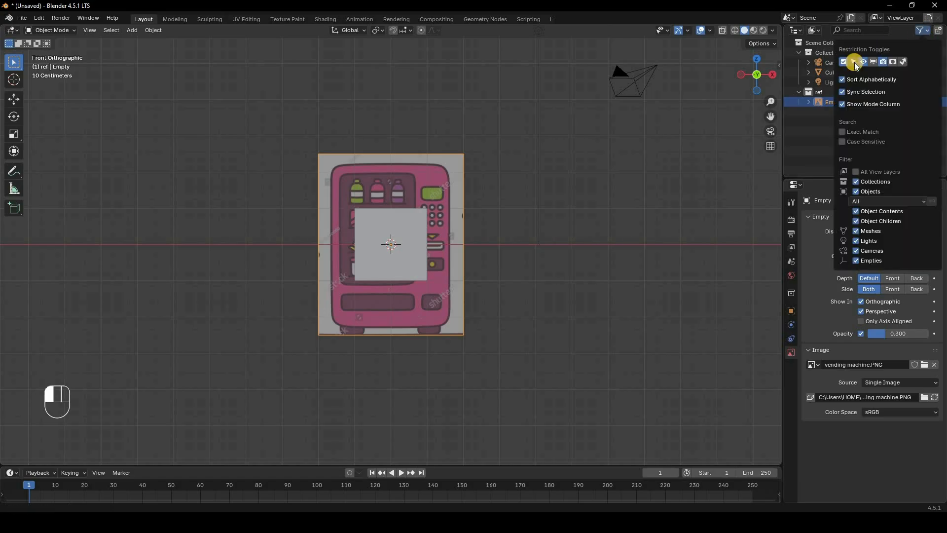
left_click(854, 63)
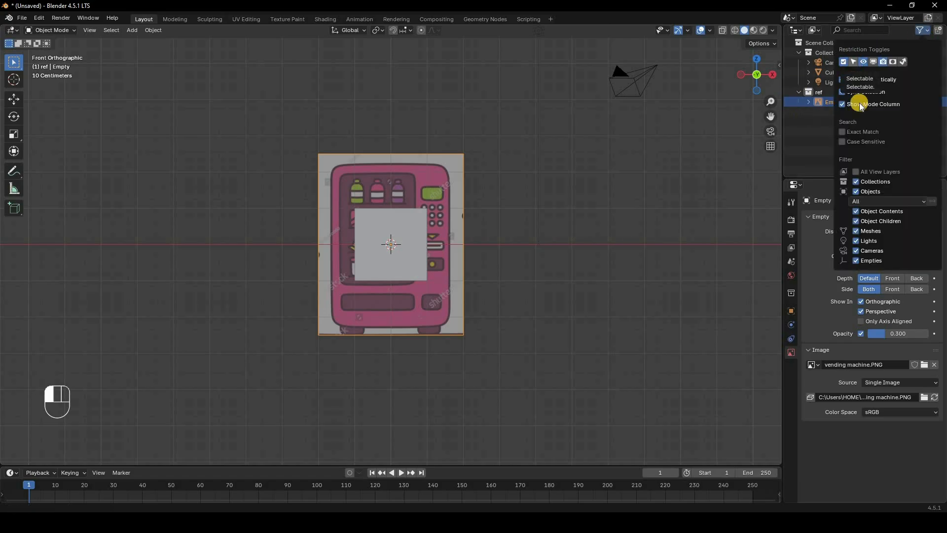
left_click(423, 179)
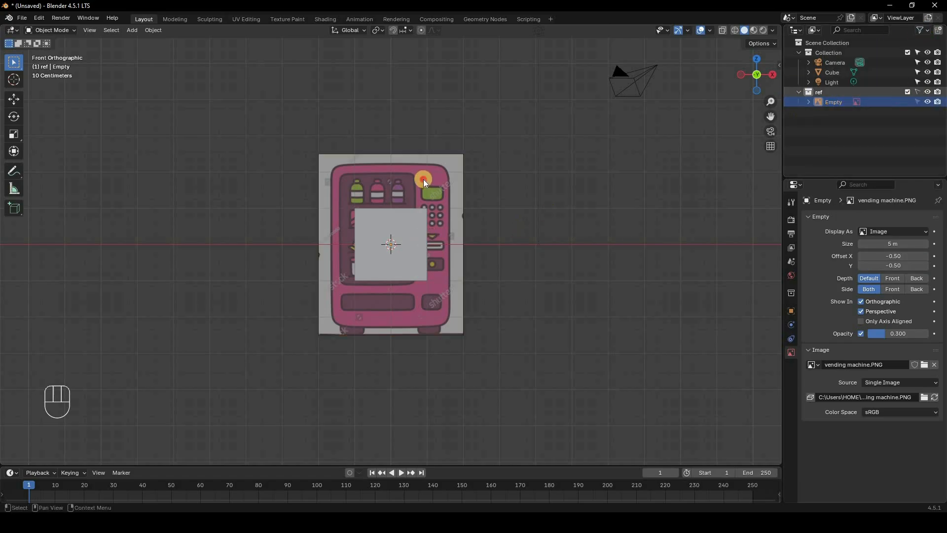
left_click(465, 197)
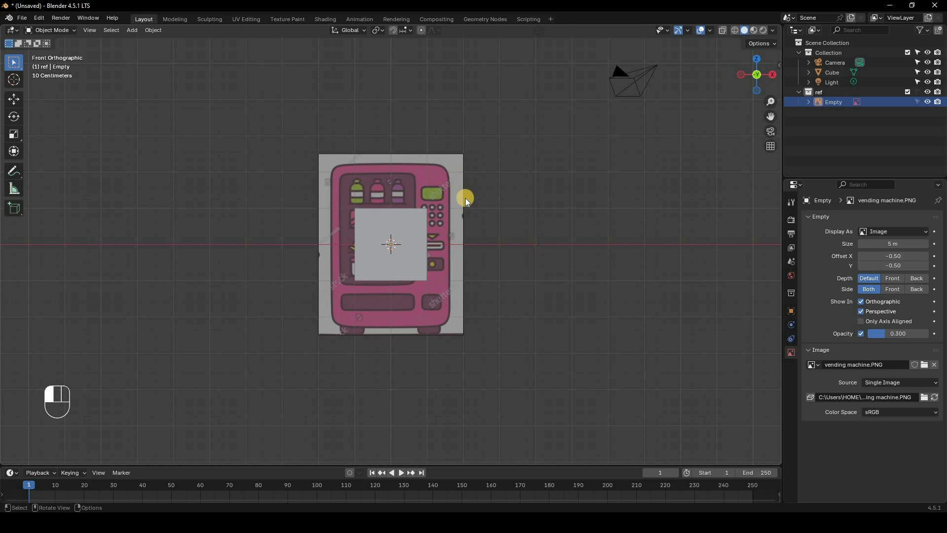
In wireframe, scale the cube's mesh uniformly in Edit Mode by about 1.61 to match the width of the vending machine body
left_click(393, 253)
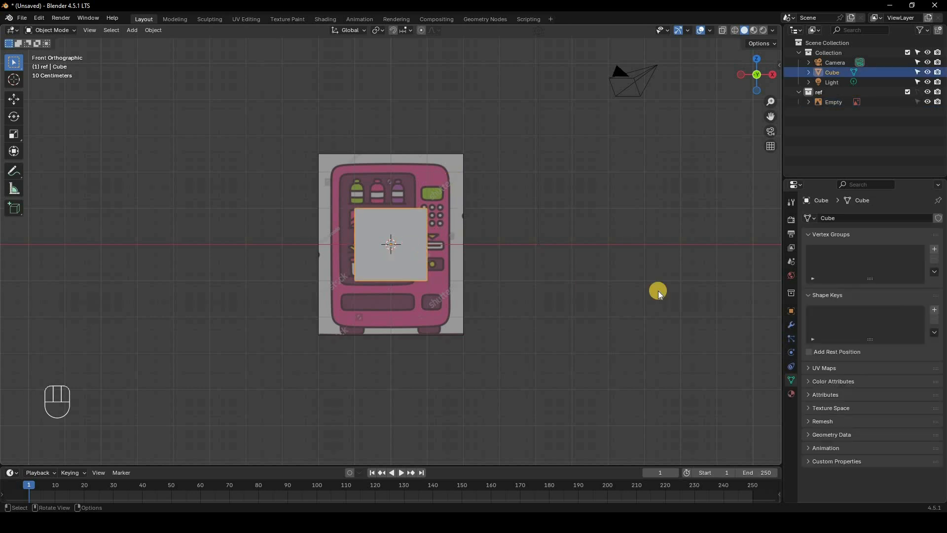
left_click(795, 325)
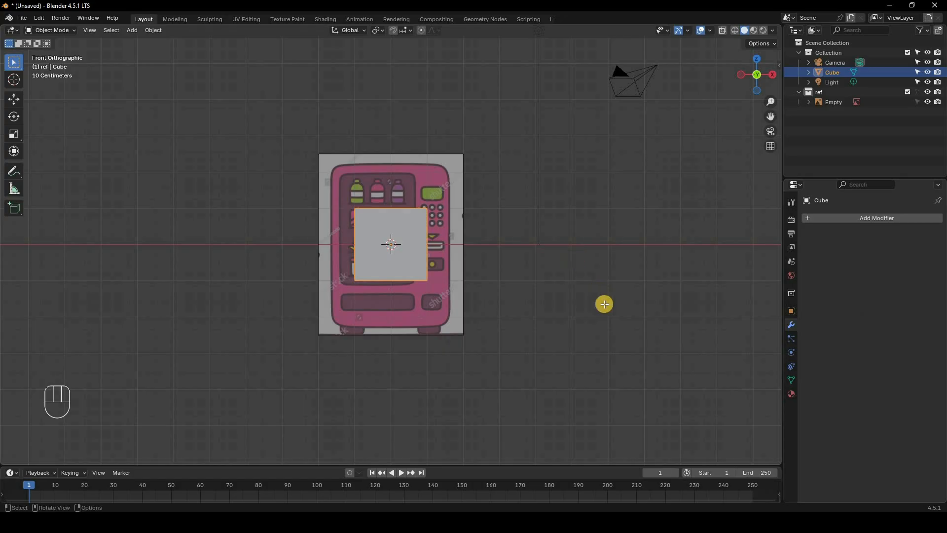
key("Tab")
key("z")
scroll(572, 296, "up", 3)
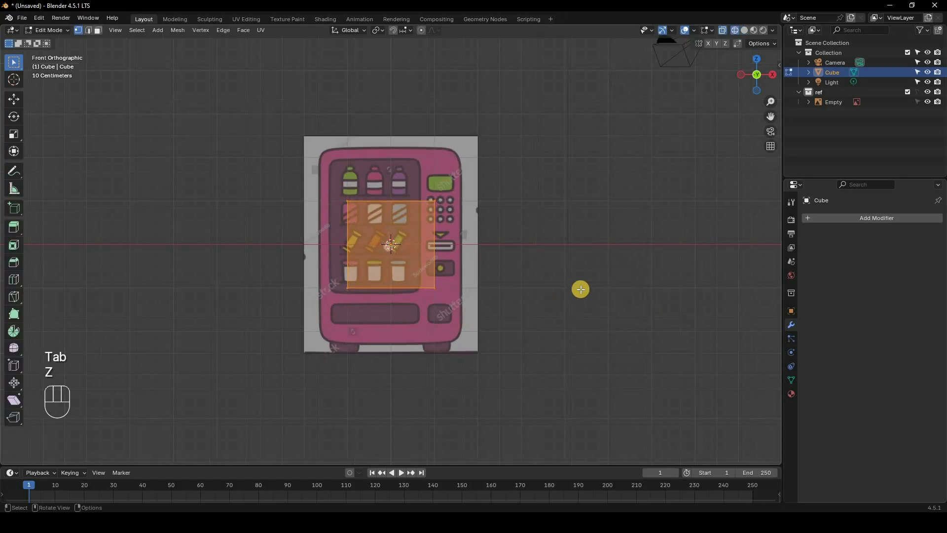
key("s")
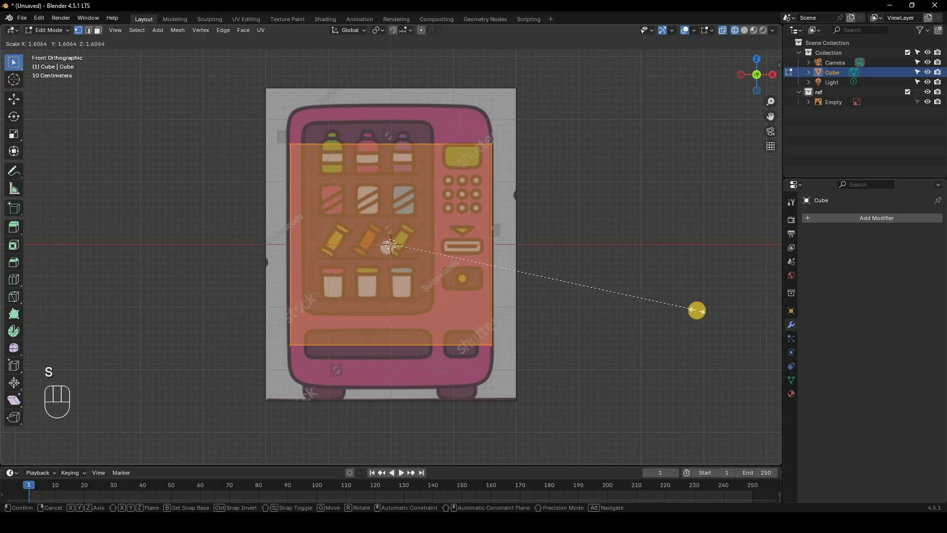
left_click(660, 290)
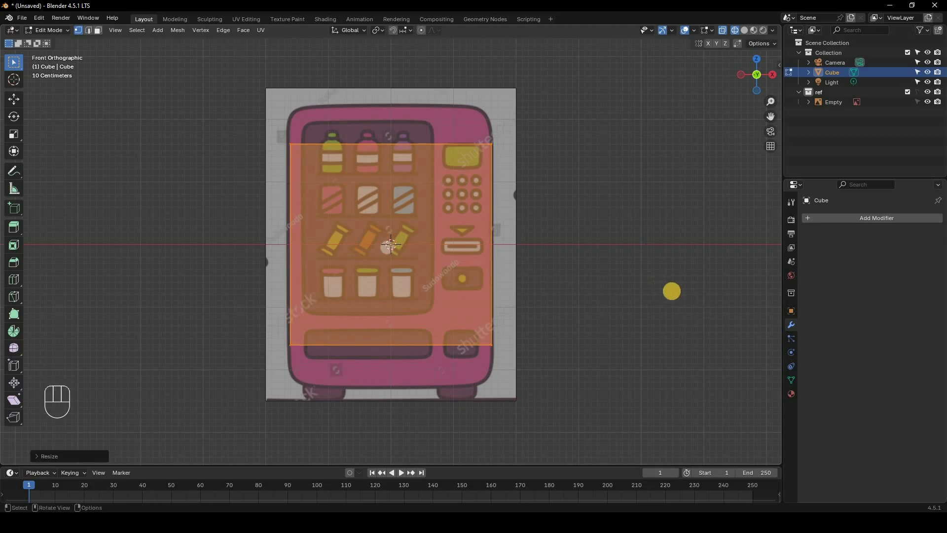
Scale the cube's mesh along Z by about 1.4 to match the height of the vending machine body
key("s")
key("z")
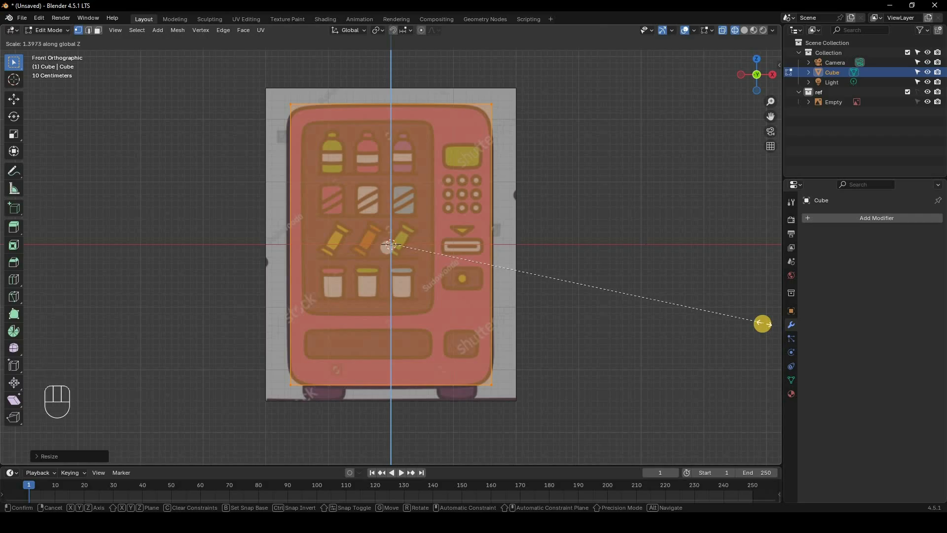
left_click(565, 222)
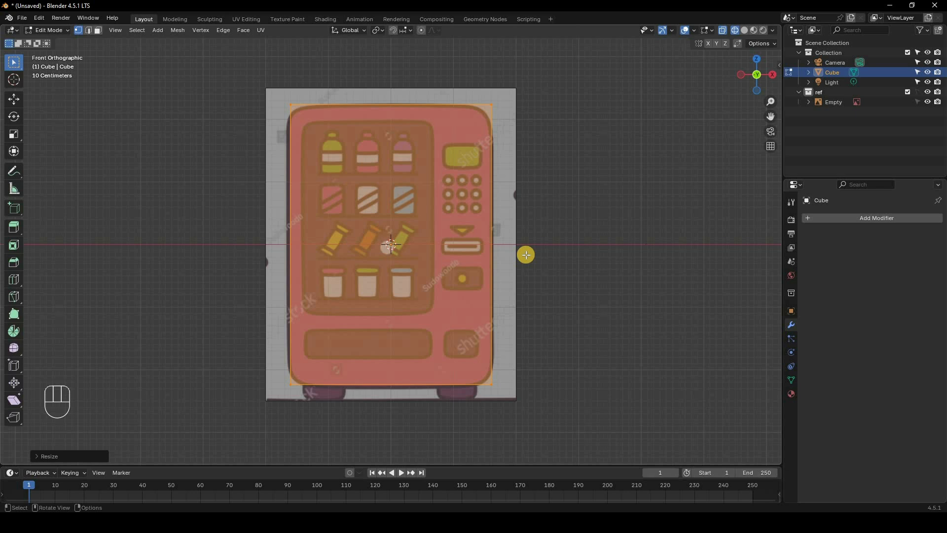
Return to Object Mode and set the cube's Y dimension to 2.25 m
key("KP_3")
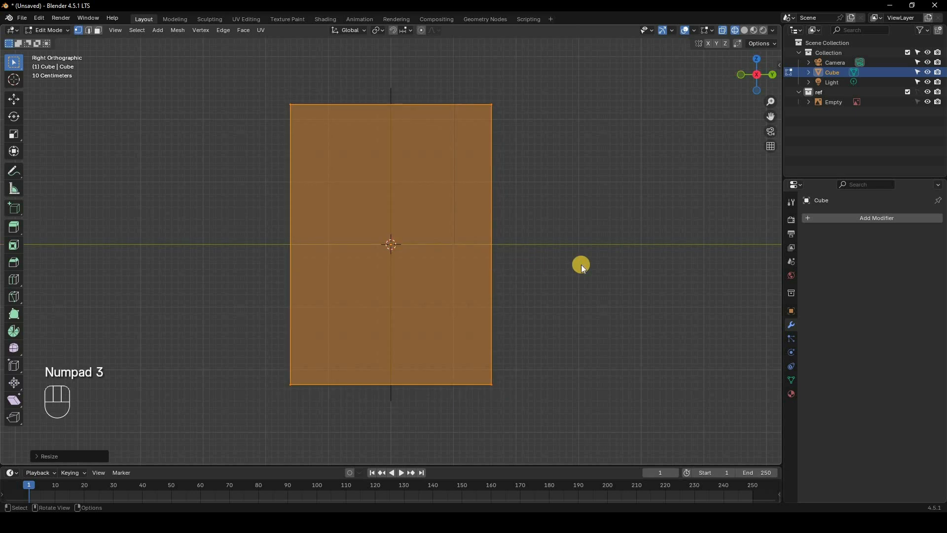
key("Tab")
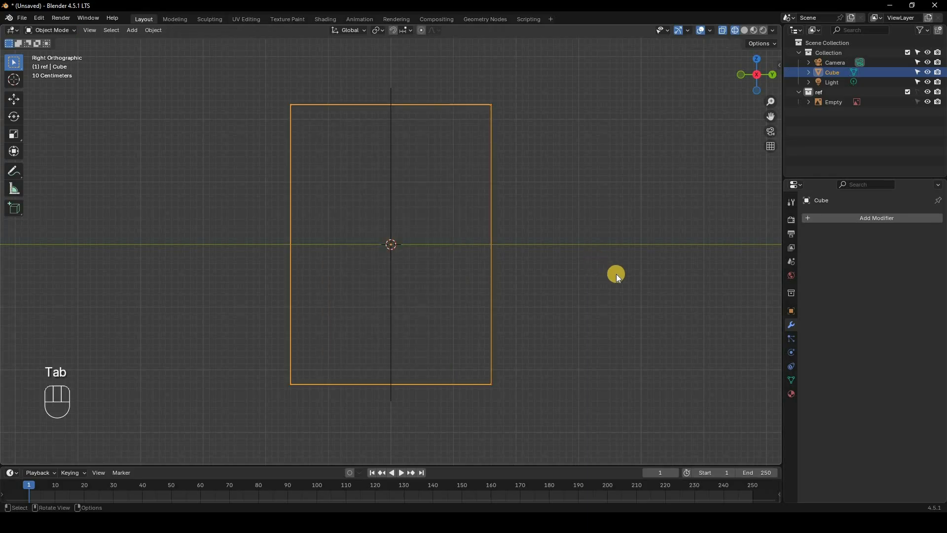
key("n")
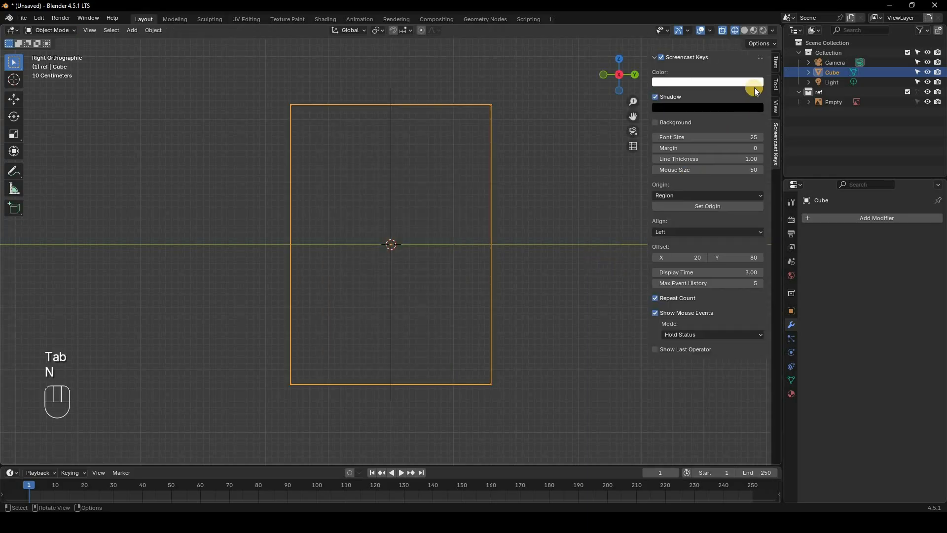
left_click(777, 62)
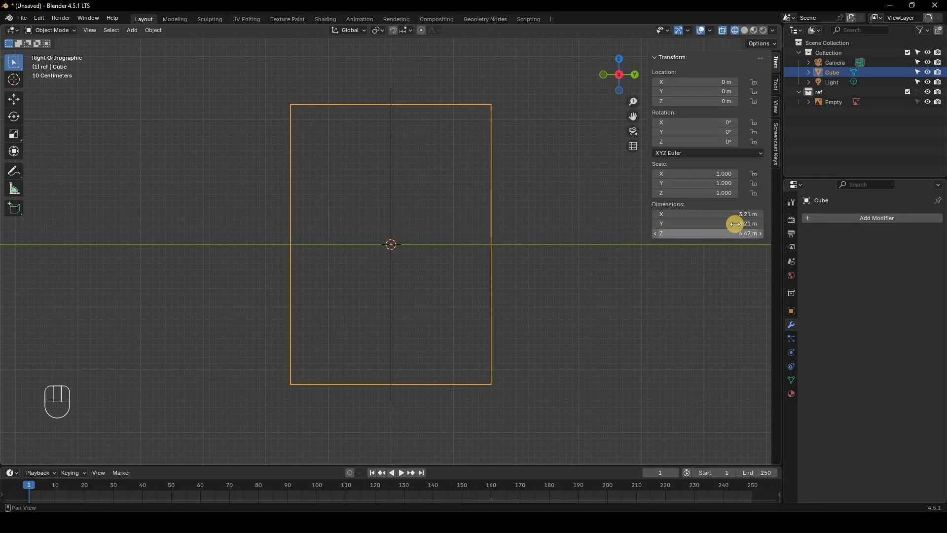
left_click_drag(728, 224, 737, 221)
left_click(738, 223)
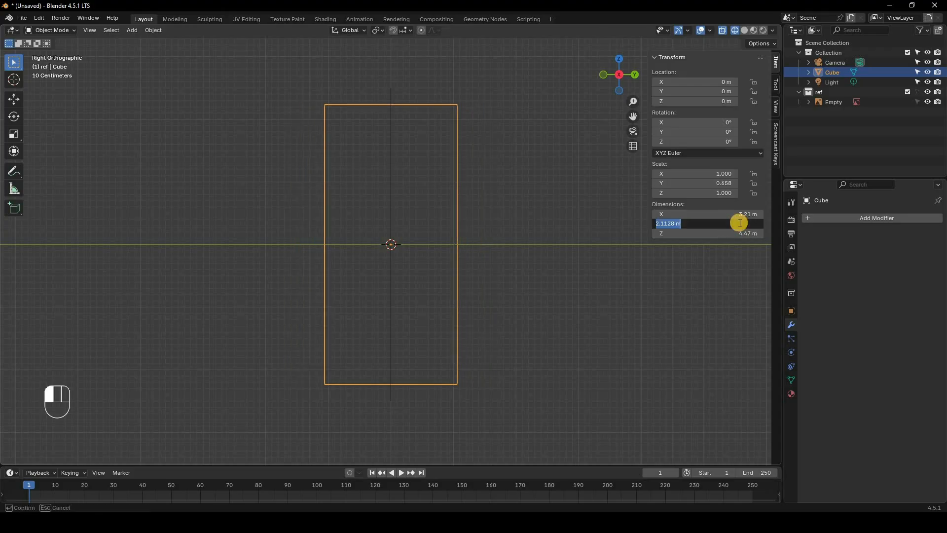
type("2.25")
key("Return")
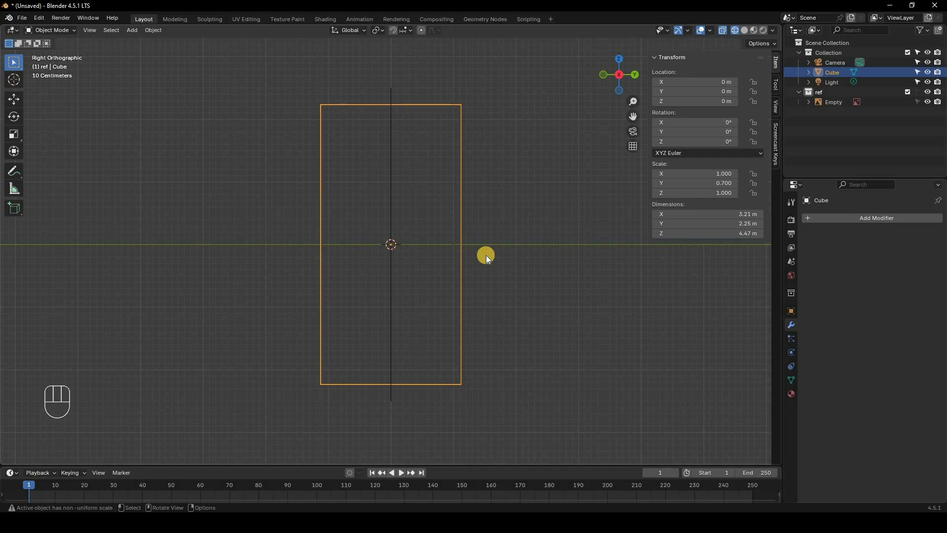
Apply the cube's scale, checking its transform values in the object properties
key("n")
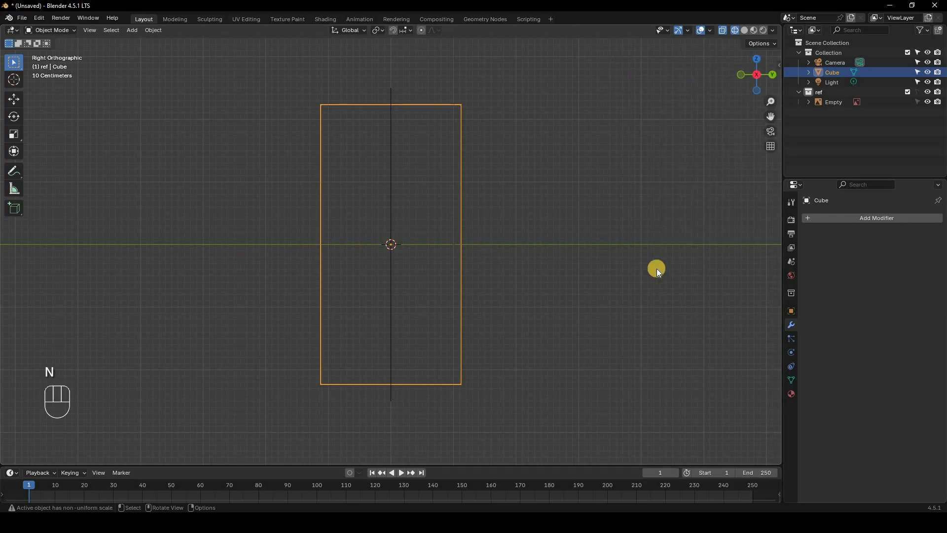
key("KP_1")
left_click(791, 311)
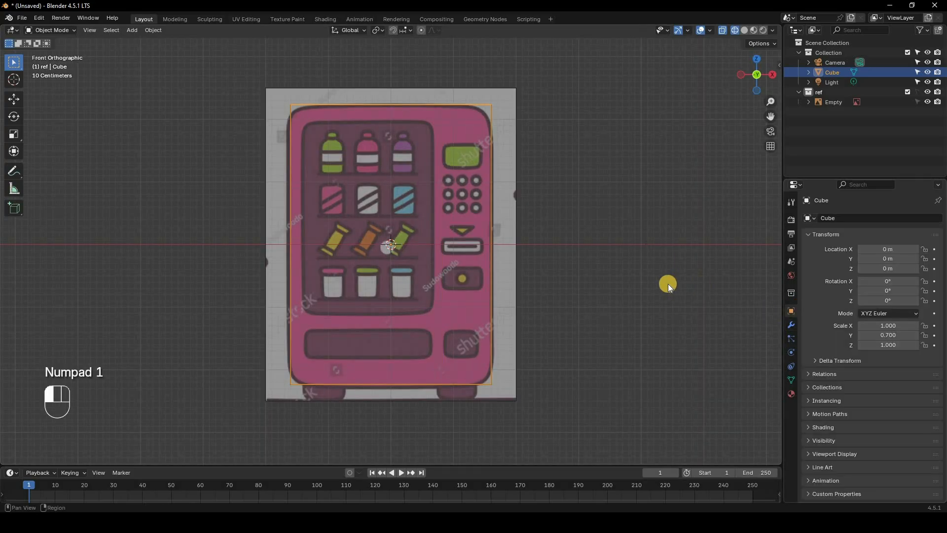
key("ctrl+a")
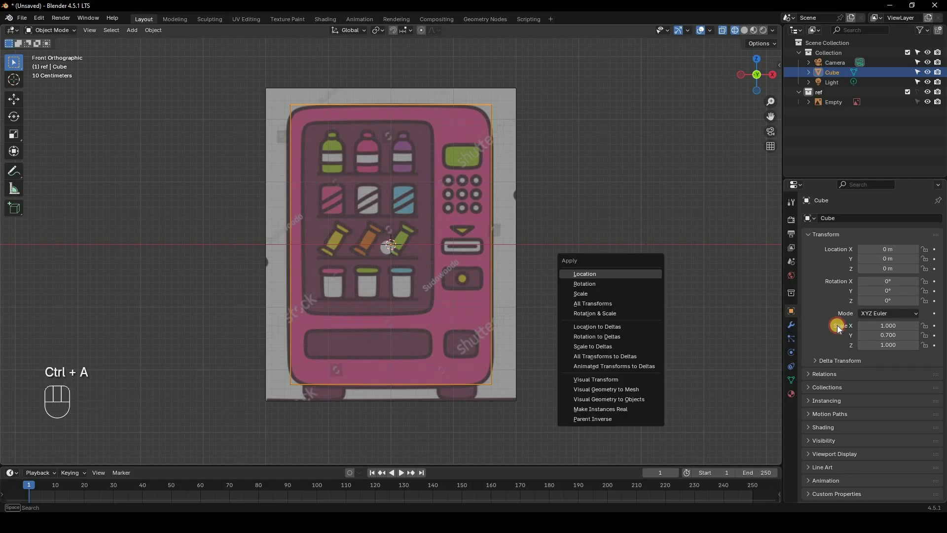
left_click(635, 292)
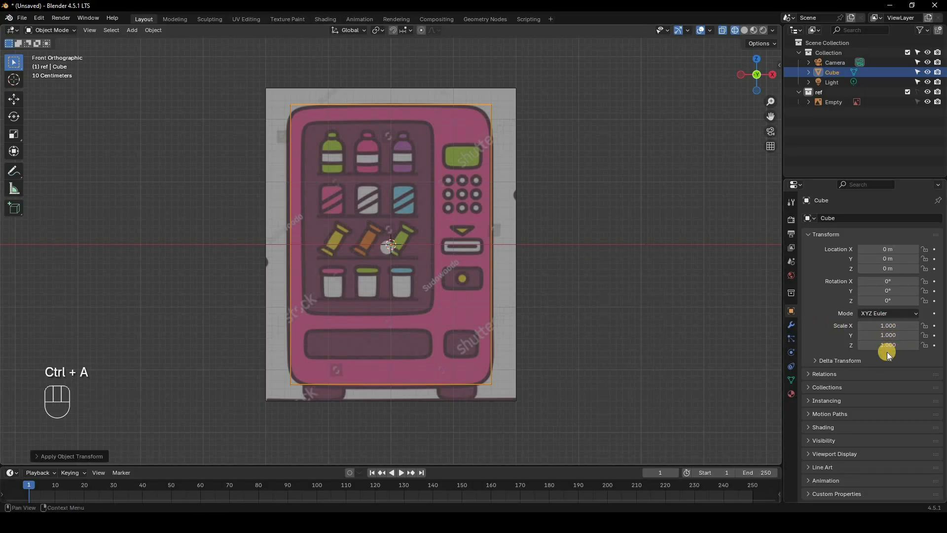
left_click(791, 325)
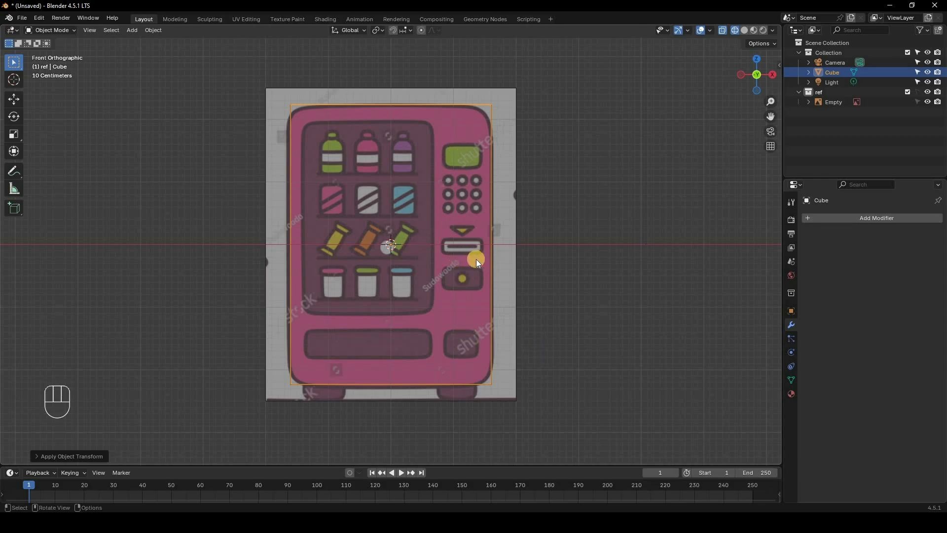
In Edit Mode, add a vertical loop cut to the cube between the product window and the keypad column of the reference
middle_click_drag(466, 251, 360, 218)
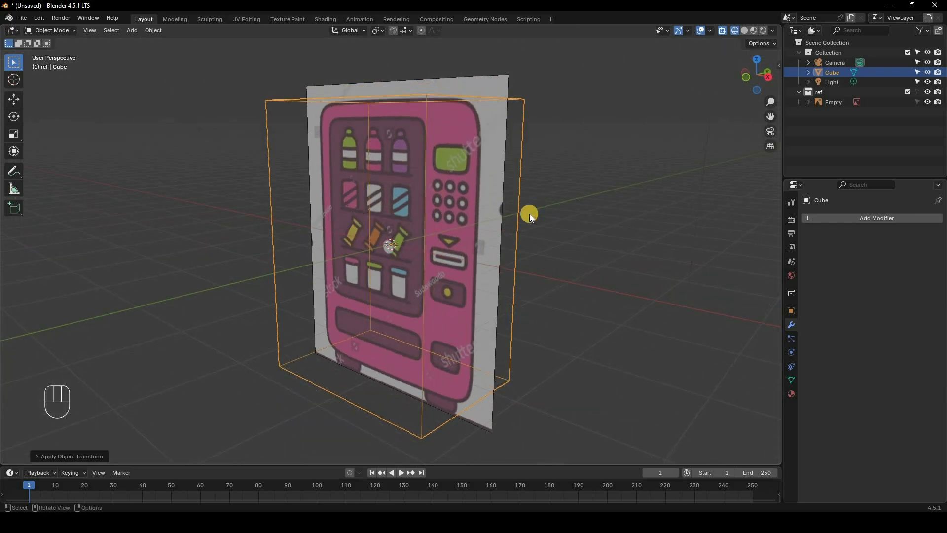
key("KP_1")
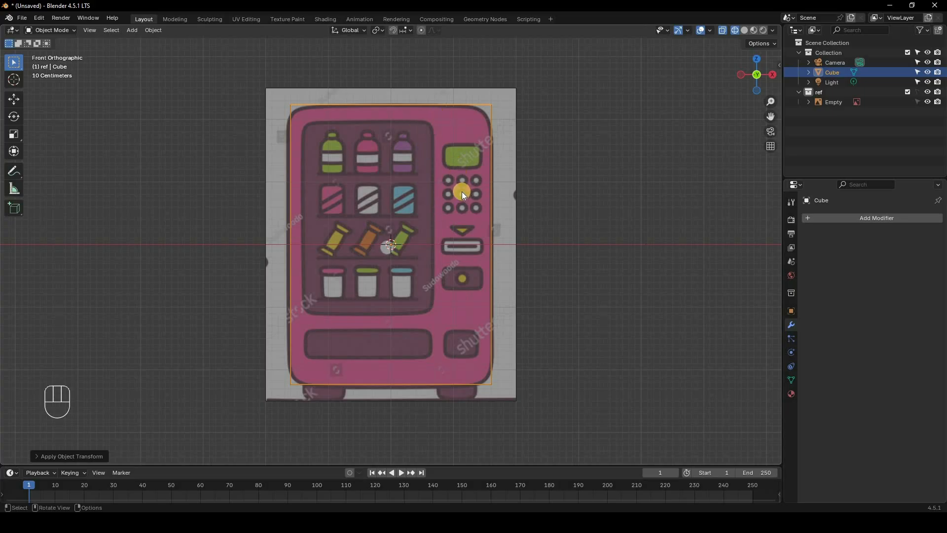
key("Tab")
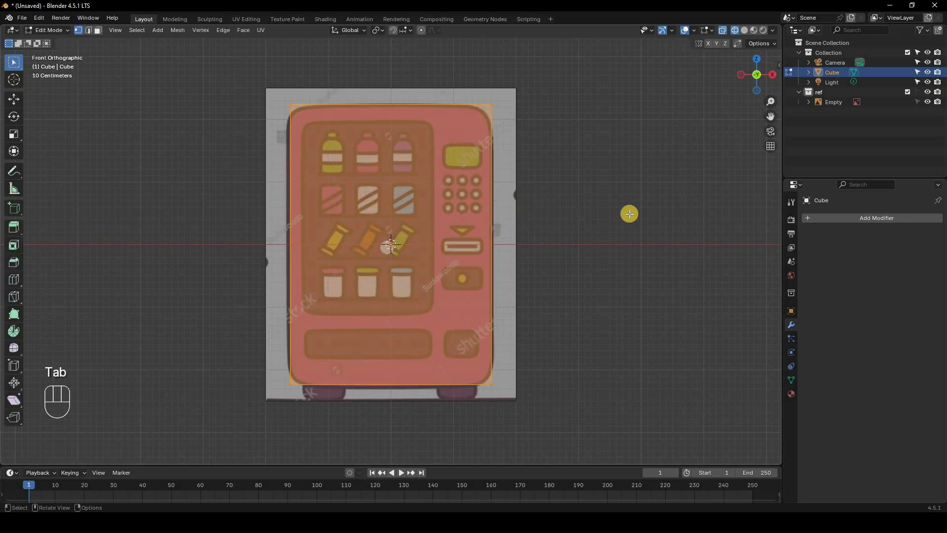
key("ctrl")
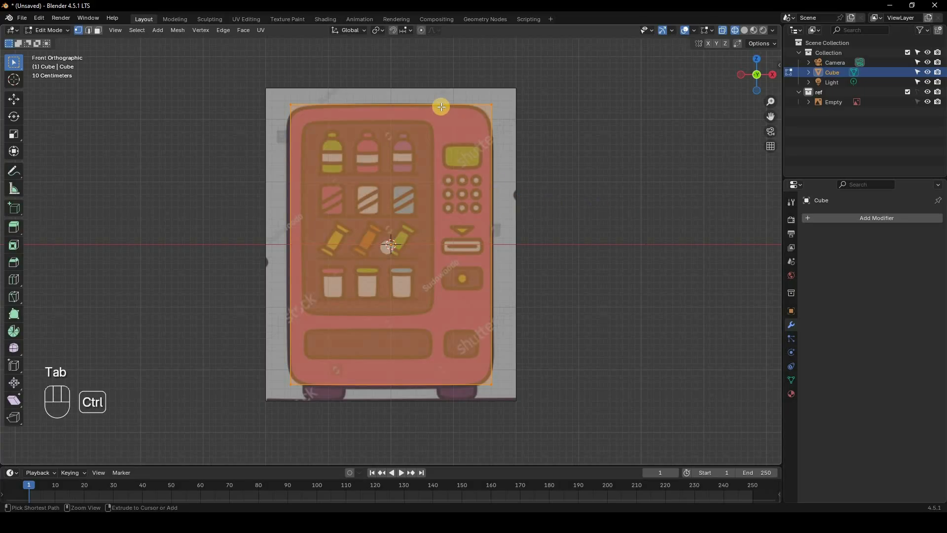
key("ctrl+r")
left_click(468, 113)
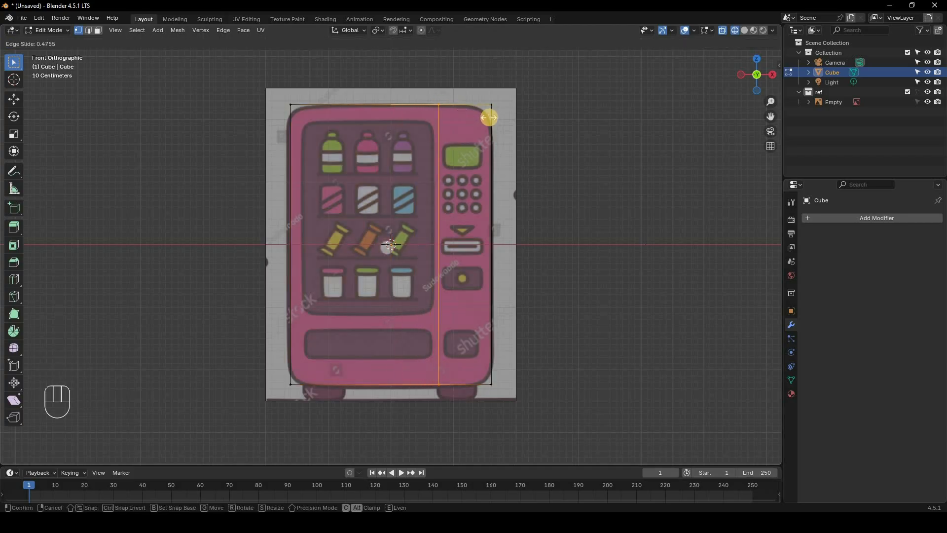
left_click(477, 317)
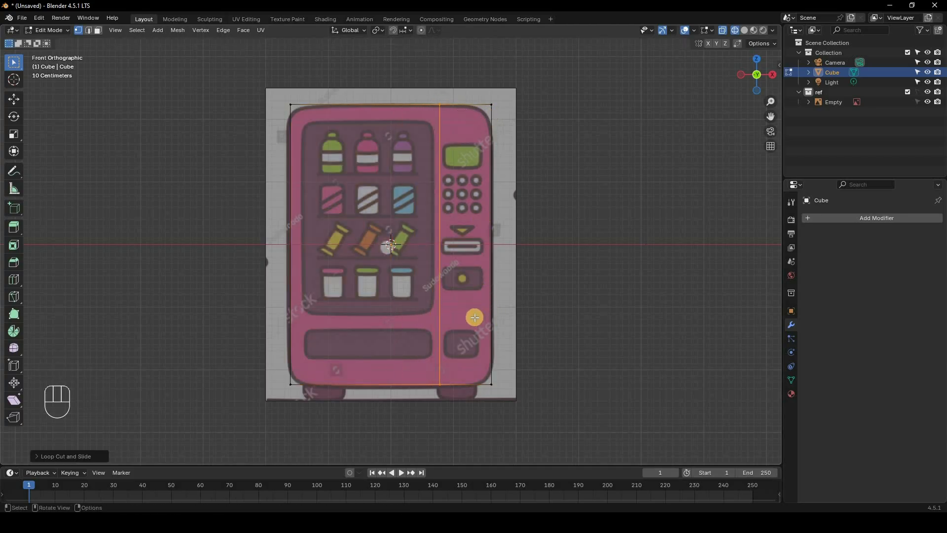
Add a horizontal loop cut between the product window and the dispensing slot
key("ctrl+r")
left_click(473, 380)
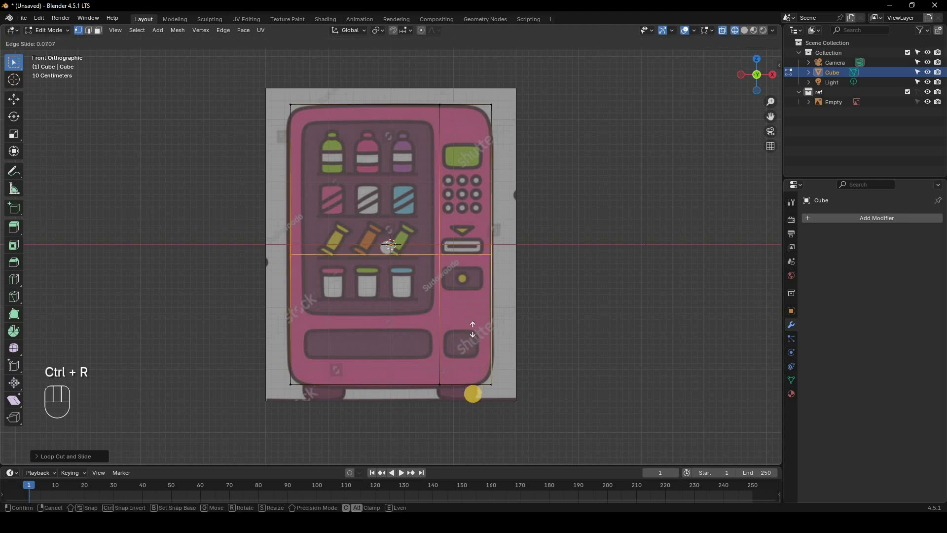
left_click(473, 394)
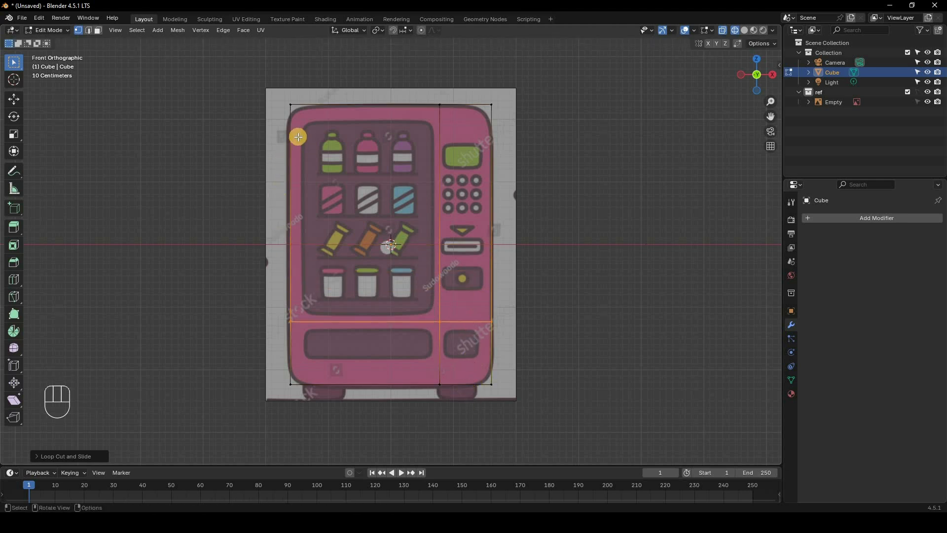
Add two more vertical loop cuts, one close to the body's left side and one close to its right side
key("ctrl+r")
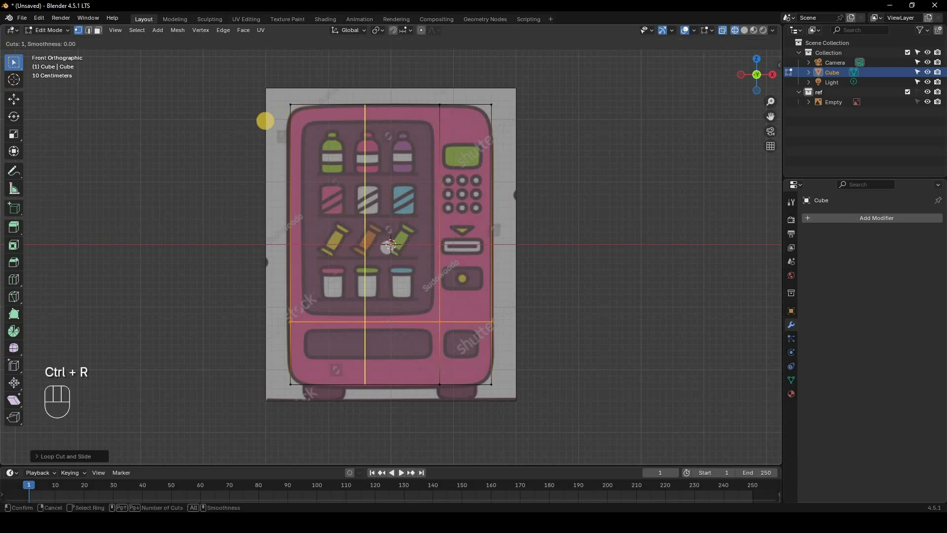
left_click(257, 121)
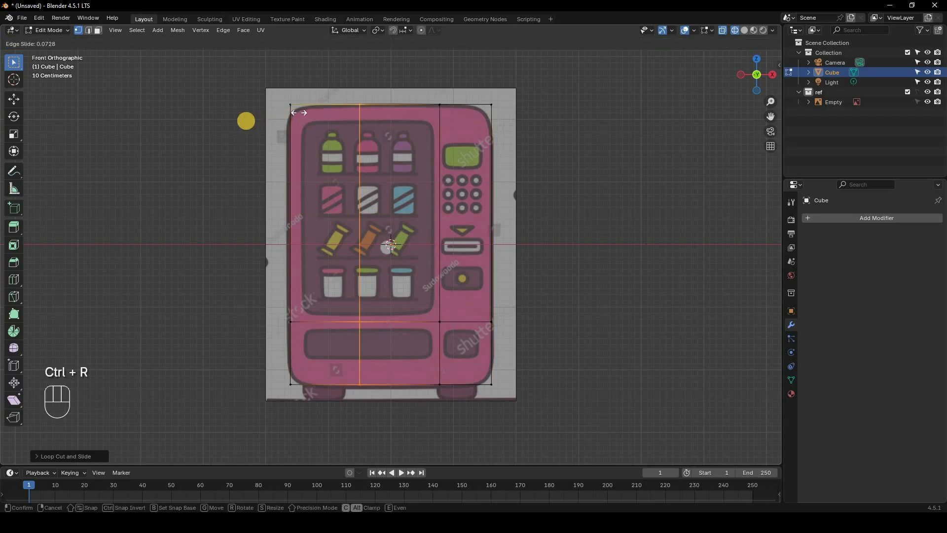
left_click(238, 122)
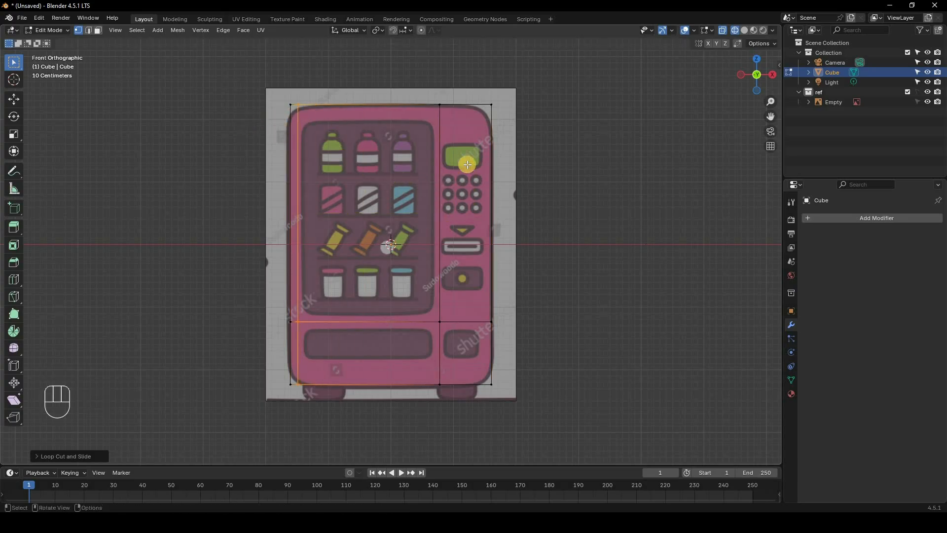
key("ctrl+r")
left_click(486, 107)
left_click_drag(471, 106, 467, 129)
Add two horizontal loop cuts, one just below the body's top edge and one just below the dispensing slot
key("ctrl+r")
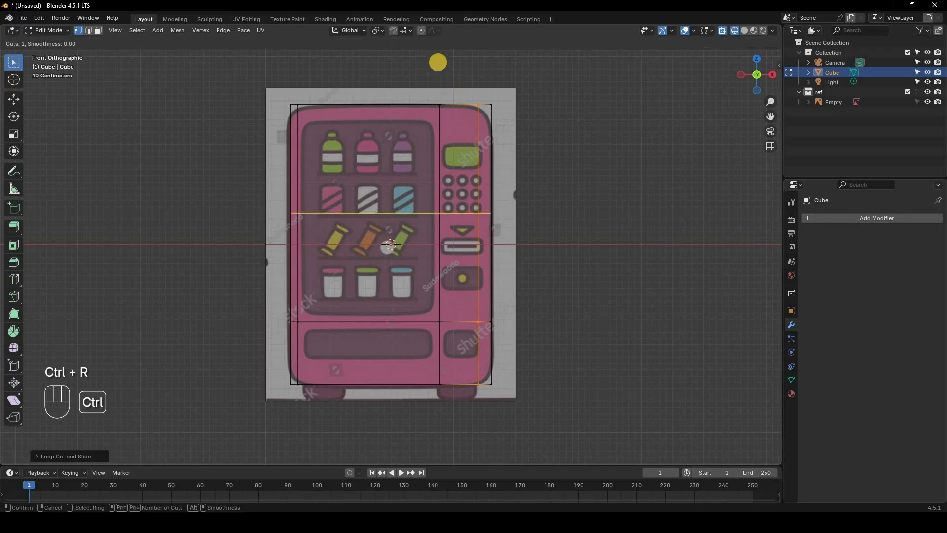
left_click_drag(437, 56, 491, 354)
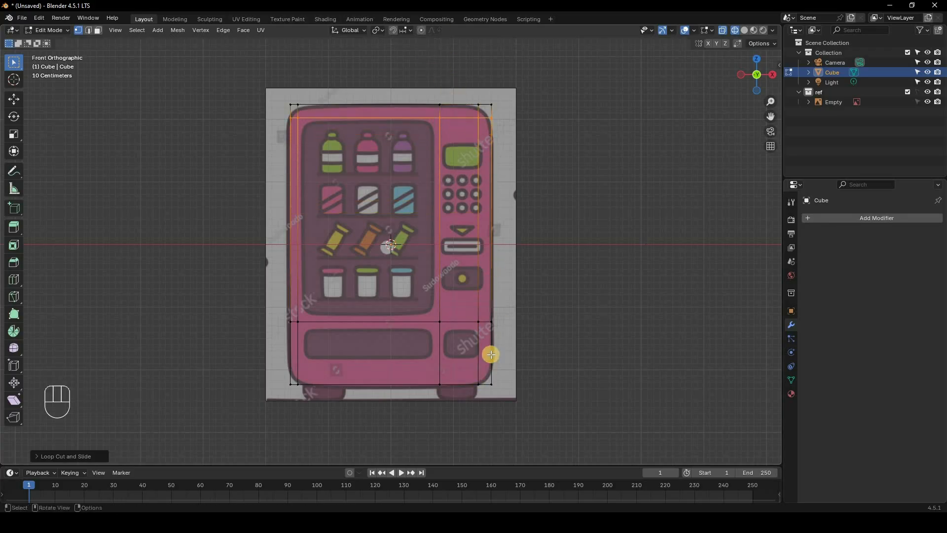
key("ctrl")
left_click(486, 366)
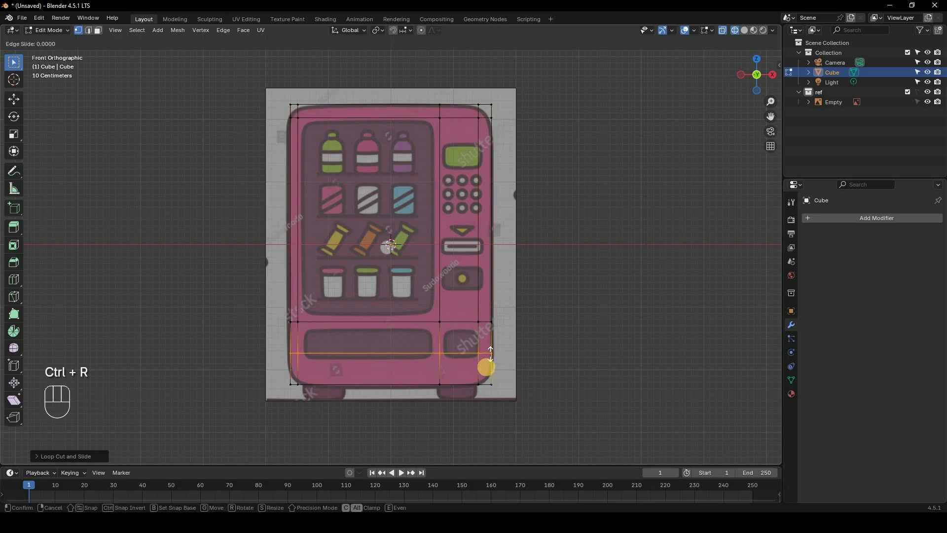
left_click(365, 346)
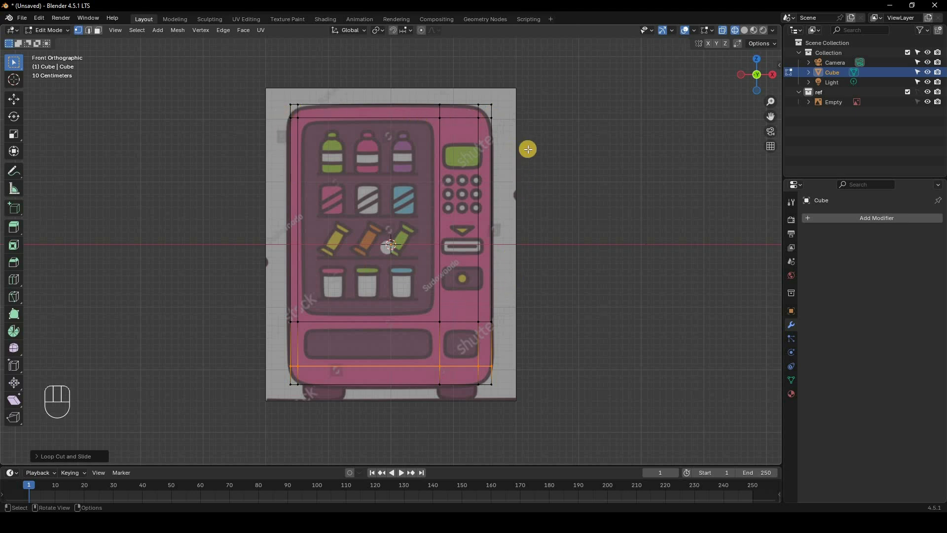
Edge-slide the body's upper-right side vertices down from the top horizontal loop to the upper edge of the small green display
left_click_drag(487, 117, 513, 126)
key("g")
key("g")
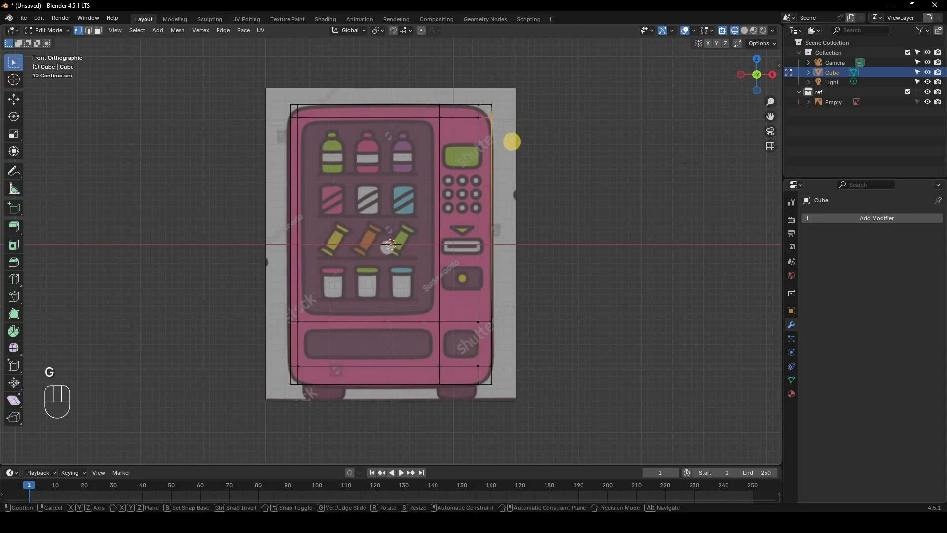
left_click(447, 103)
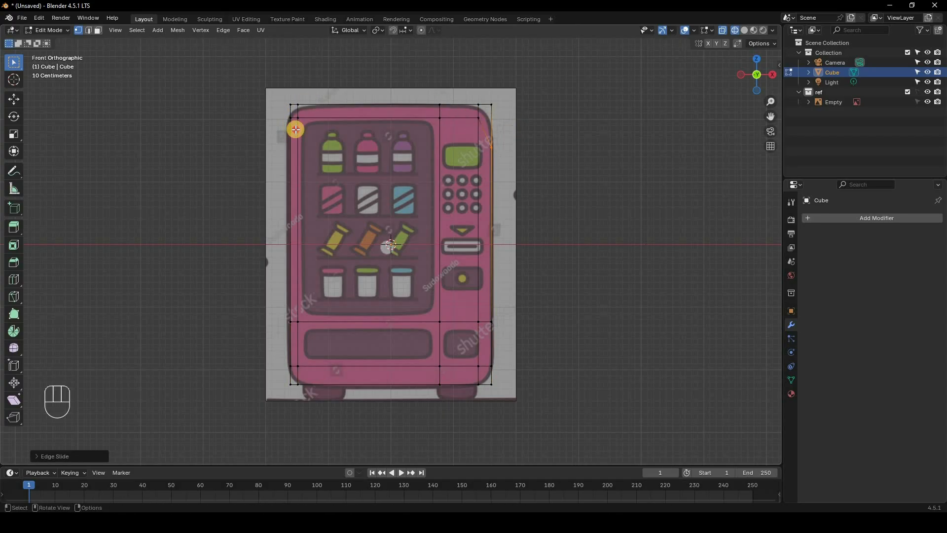
Edge-slide the body's upper-left side vertices down to match the height of those on the right side
mouse_move(295, 129)
left_mouse_down()
mouse_move(272, 110)
mouse_move(295, 135)
mouse_move(282, 111)
left_mouse_up()
key("z")
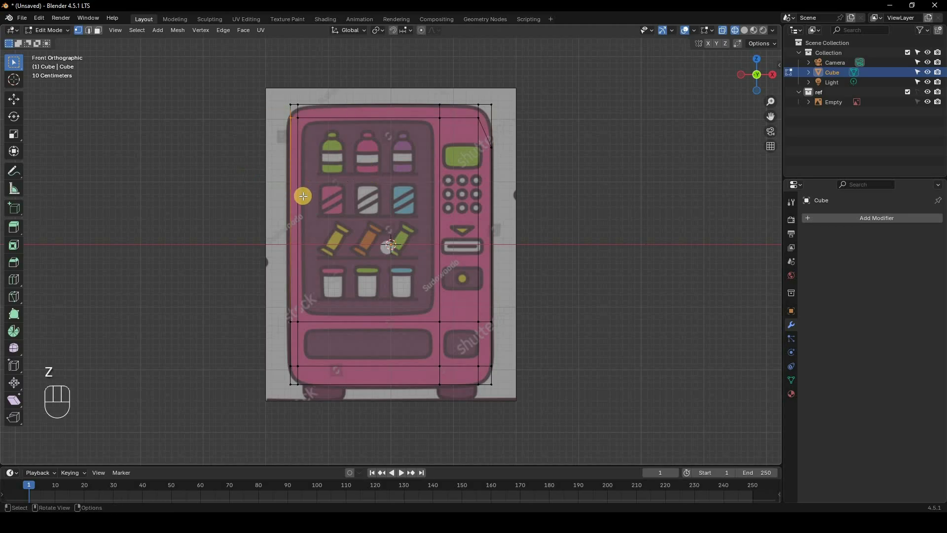
middle_click_drag(302, 194, 302, 97)
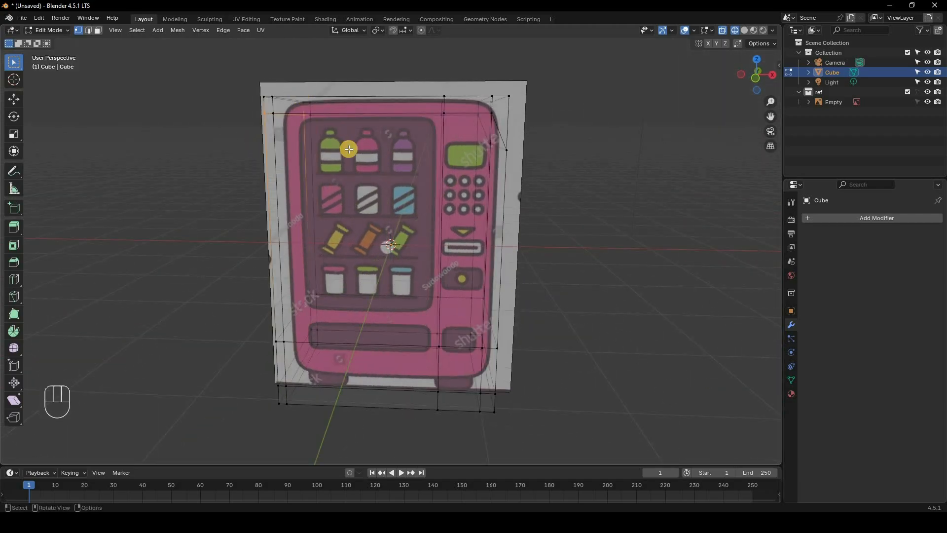
key("KP_1")
key("g")
key("g")
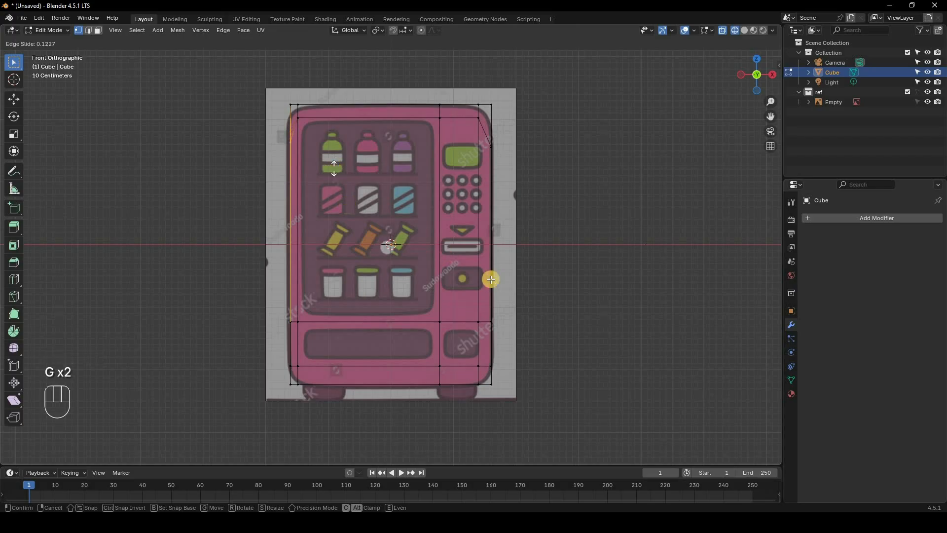
left_click(499, 367)
Edge-slide the lower side vertices on both sides of the body up to about the middle of the dispensing slot
left_click_drag(513, 350, 488, 376)
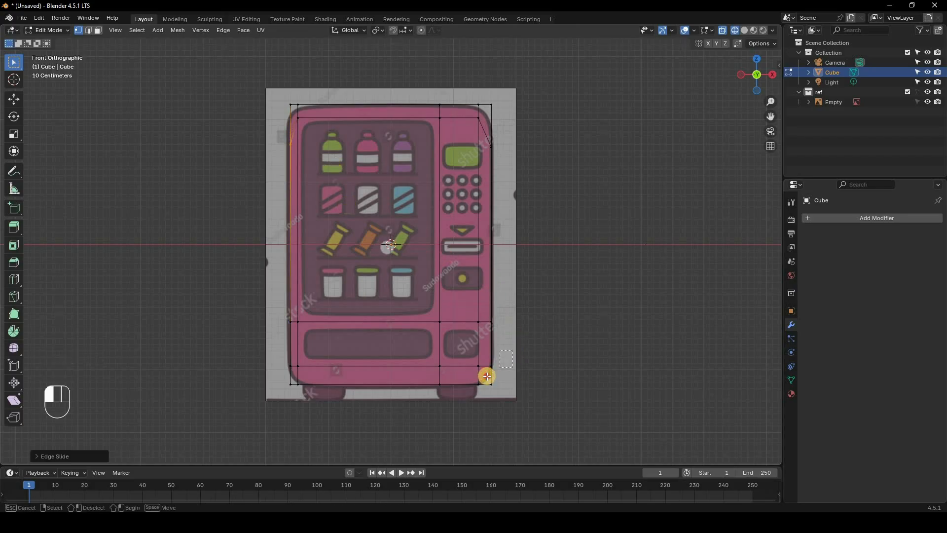
left_click_drag(266, 354, 294, 378)
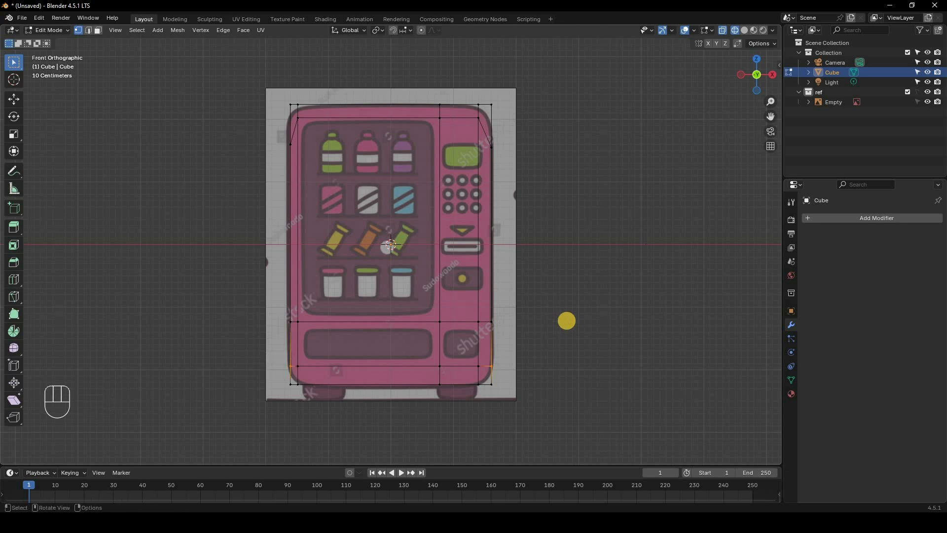
key("g")
key("g")
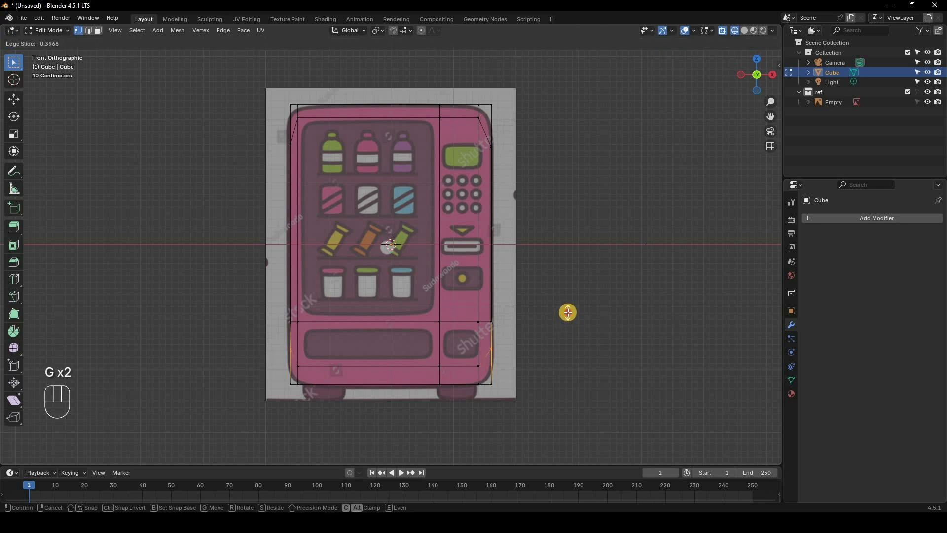
left_click(360, 372)
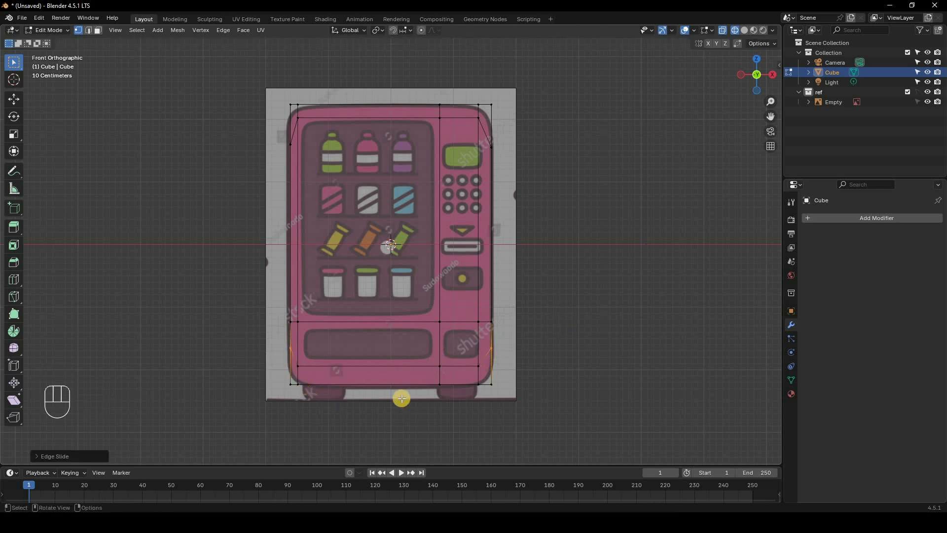
Edge-slide the bottom-edge vertices of the outer vertical loops inward at the lower-right and lower-left corners of the body
left_click_drag(472, 376, 569, 369)
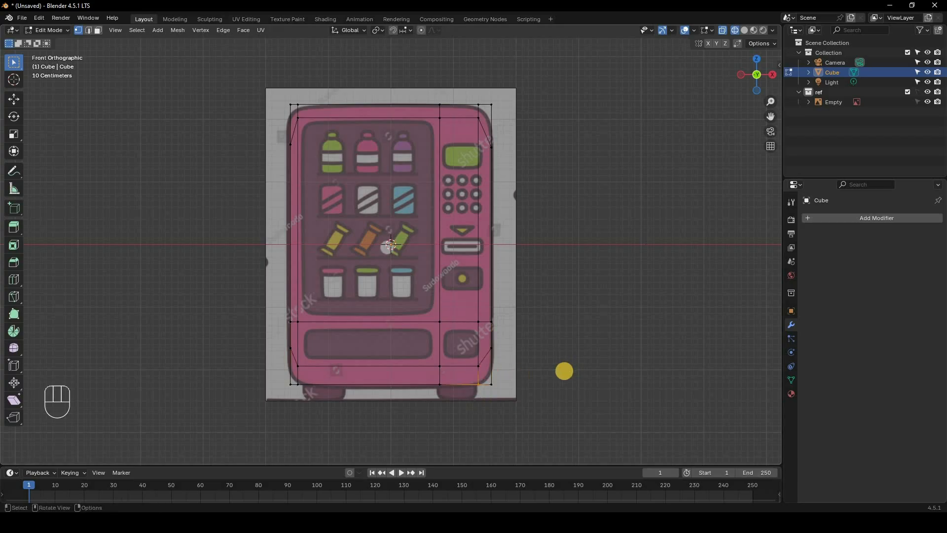
key("g")
key("g")
left_click(300, 384)
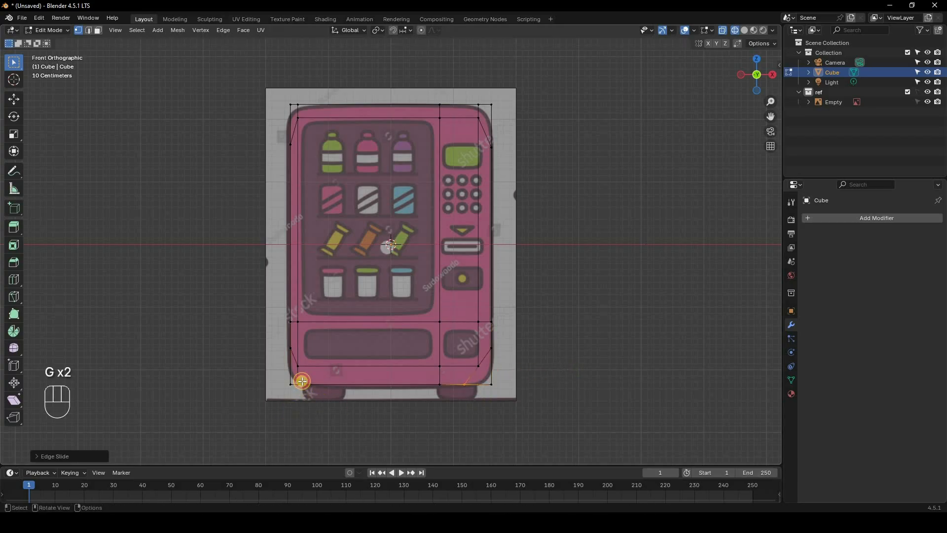
left_click_drag(302, 381, 329, 388)
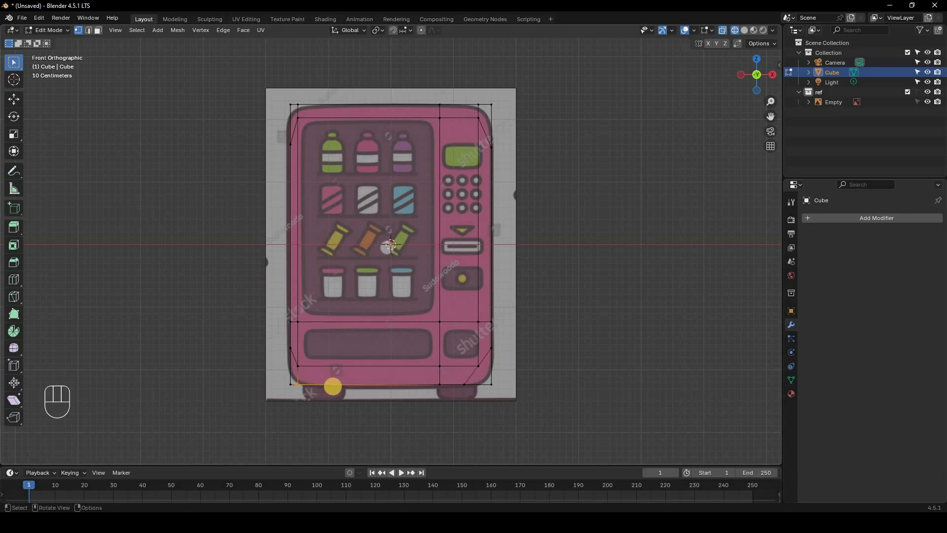
key("g")
key("g")
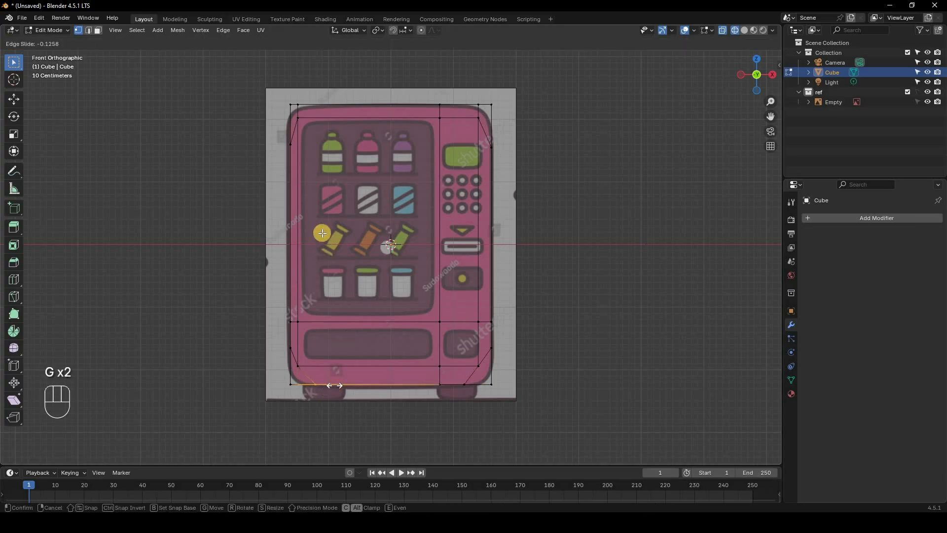
left_click(299, 114)
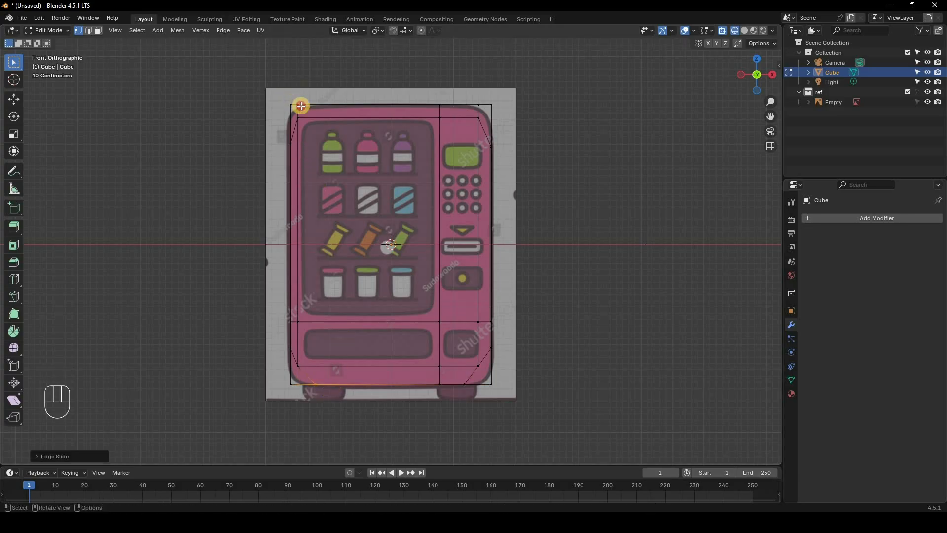
Edge-slide the top-edge vertices of the outer vertical loops inward at the upper-left and upper-right corners of the body
left_click(305, 109)
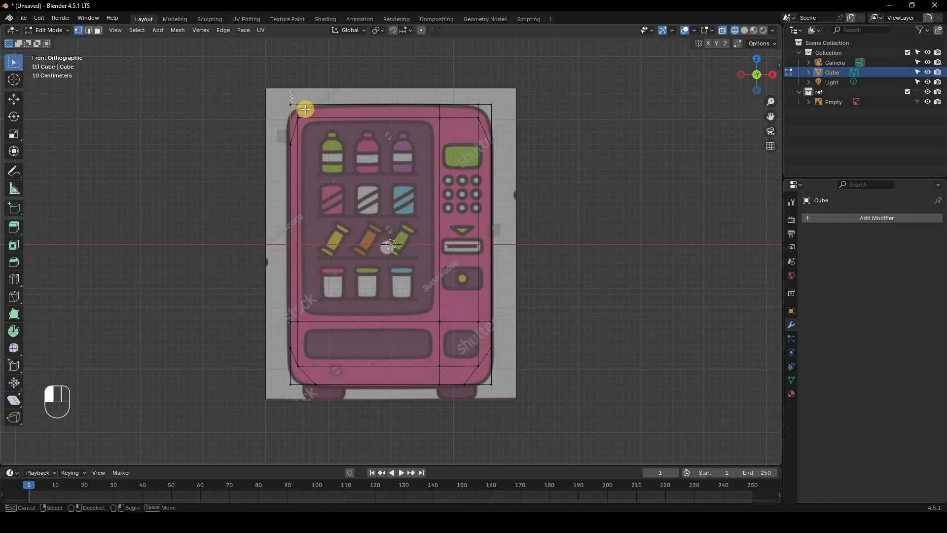
left_click(302, 106)
key("g")
key("g")
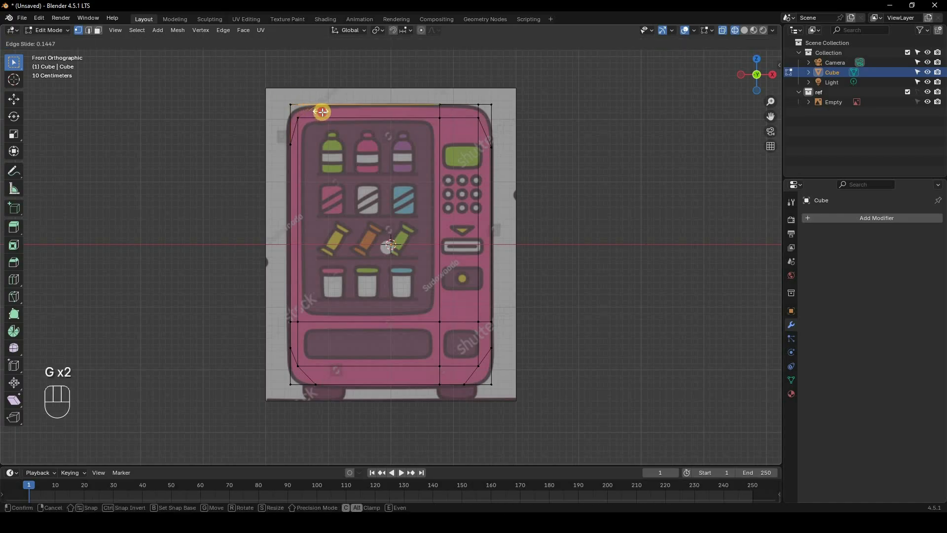
left_click_drag(467, 91, 482, 116)
key("g")
key("g")
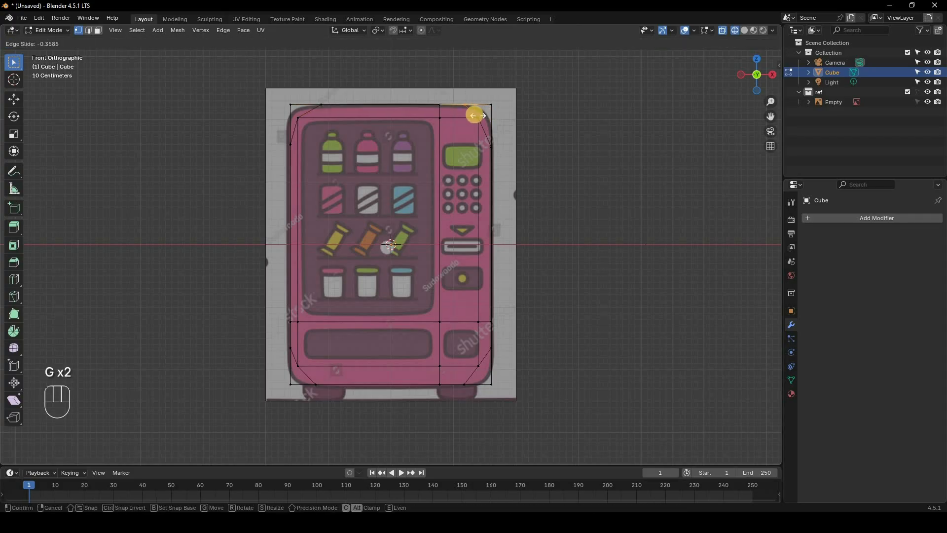
left_click(471, 115)
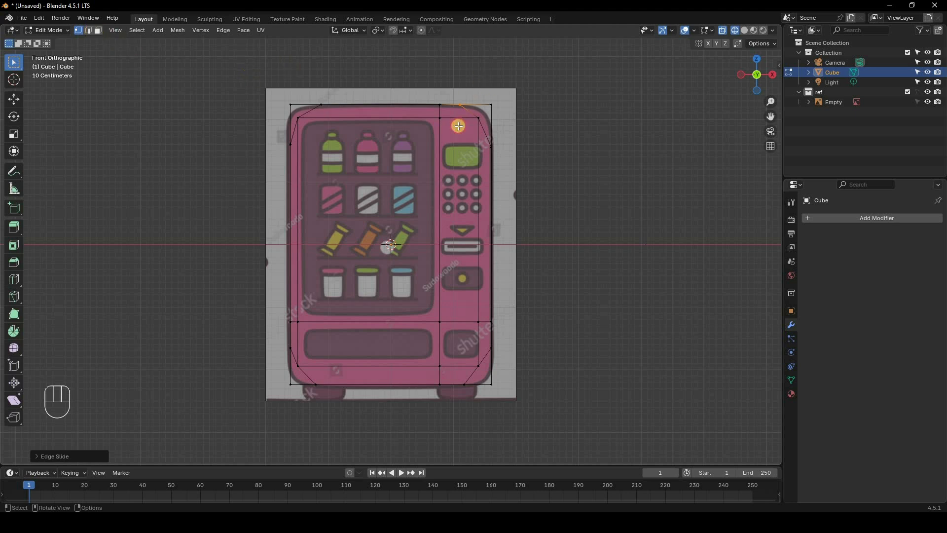
Bevel the body's two top corner edges by about 0.39 m with 7 segments to follow the reference's rounded corners
middle_click_drag(495, 116, 290, 101)
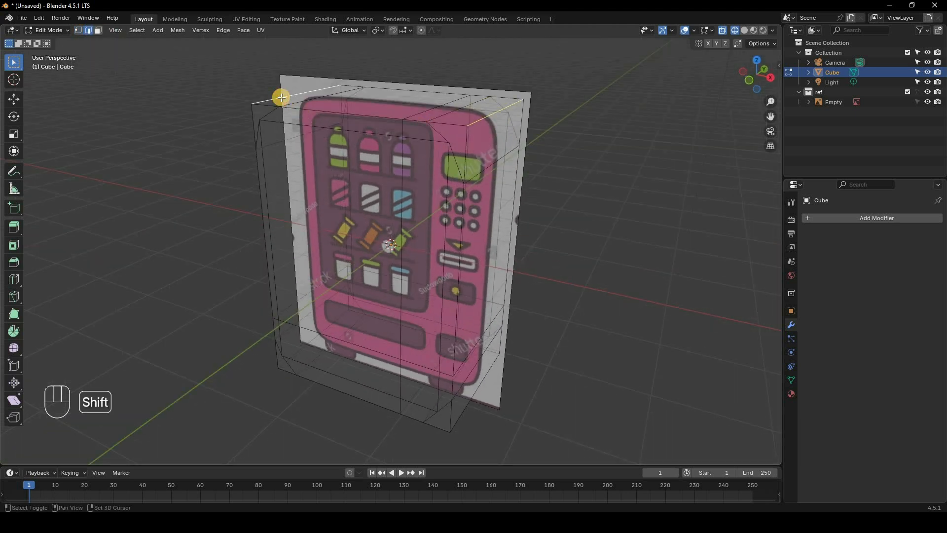
key("KP_1")
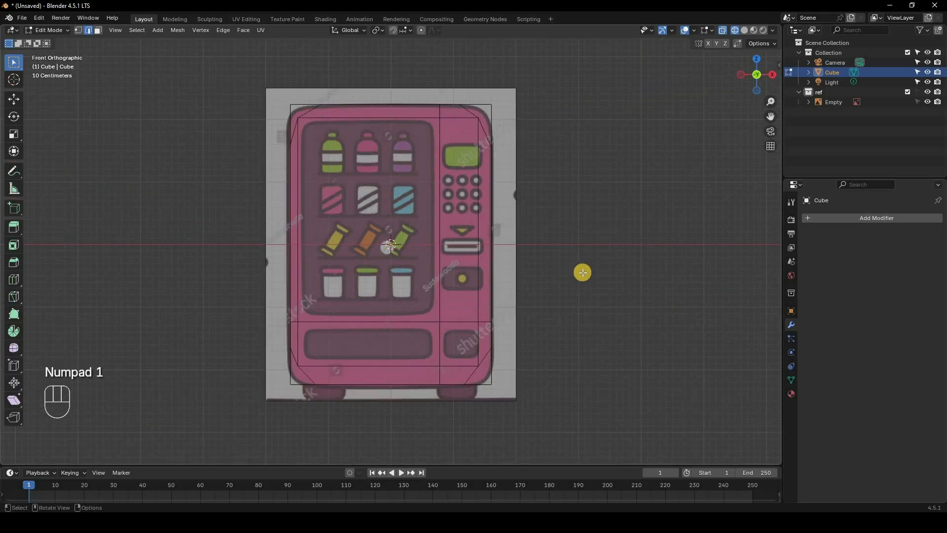
key("ctrl+b")
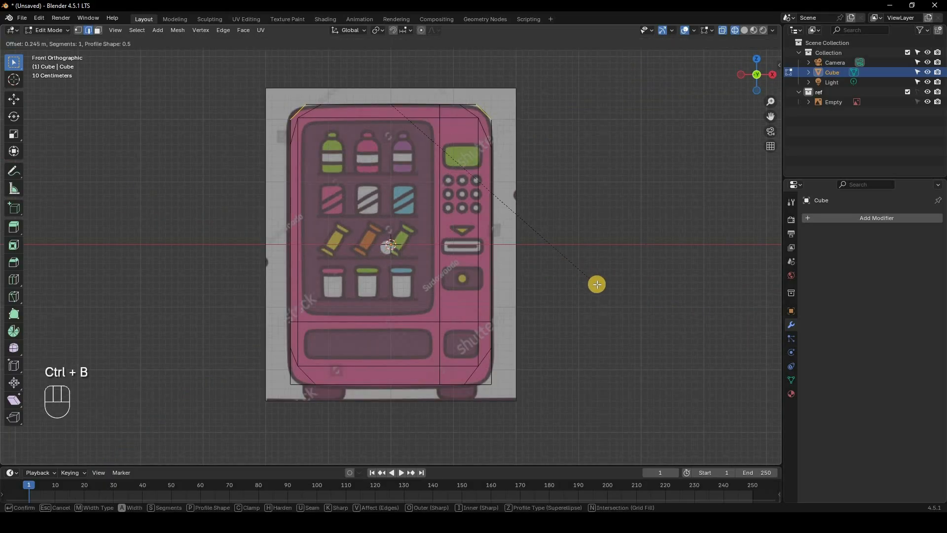
scroll(597, 284, "up", 1)
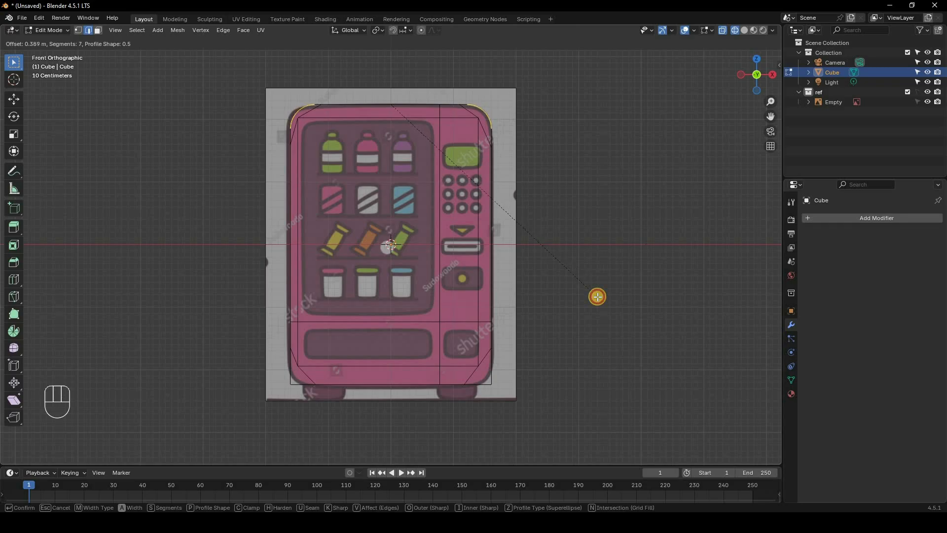
left_click(597, 296)
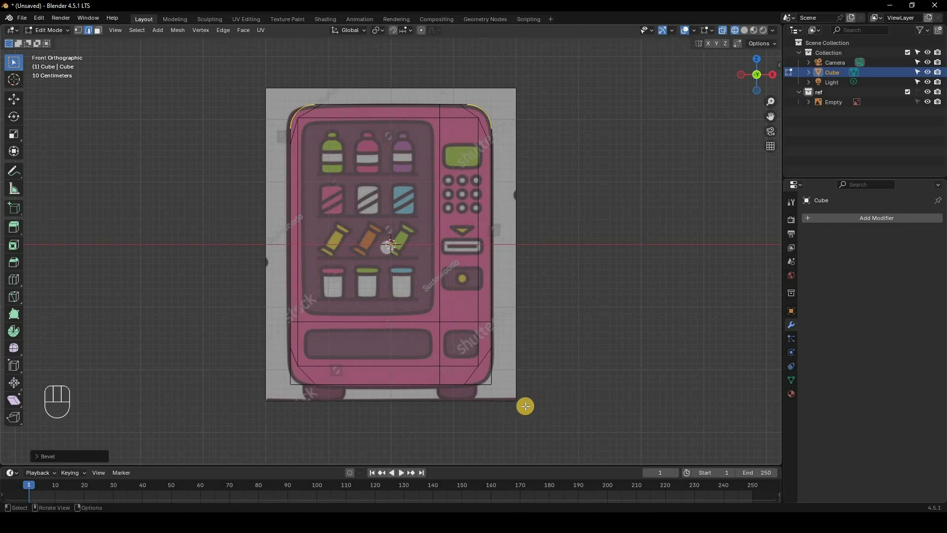
Bevel the body's two bottom corner edges by about 0.29 m with 7 segments to match the reference outline
mouse_move(478, 405)
middle_mouse_down()
mouse_move(463, 431)
mouse_move(389, 408)
mouse_move(321, 402)
mouse_move(422, 401)
middle_mouse_up()
key("shift+z")
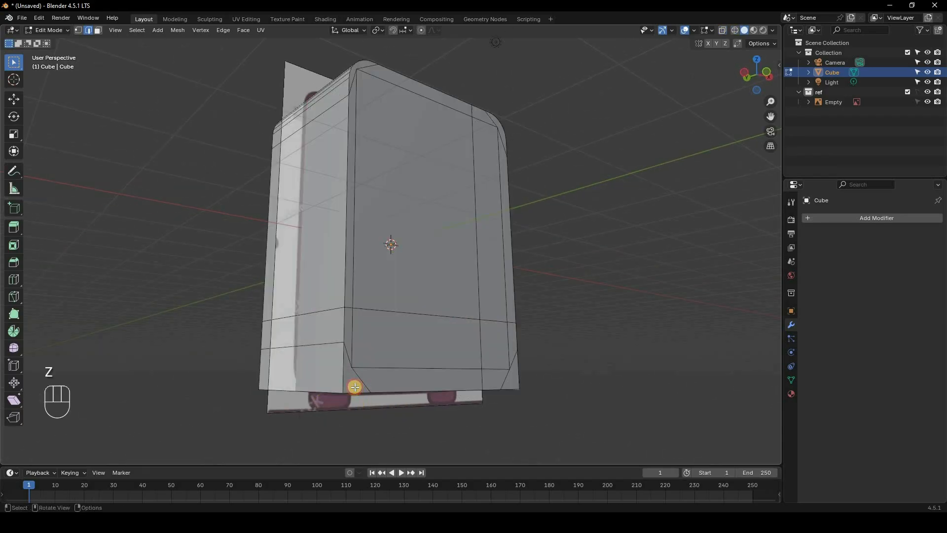
key("KP_1")
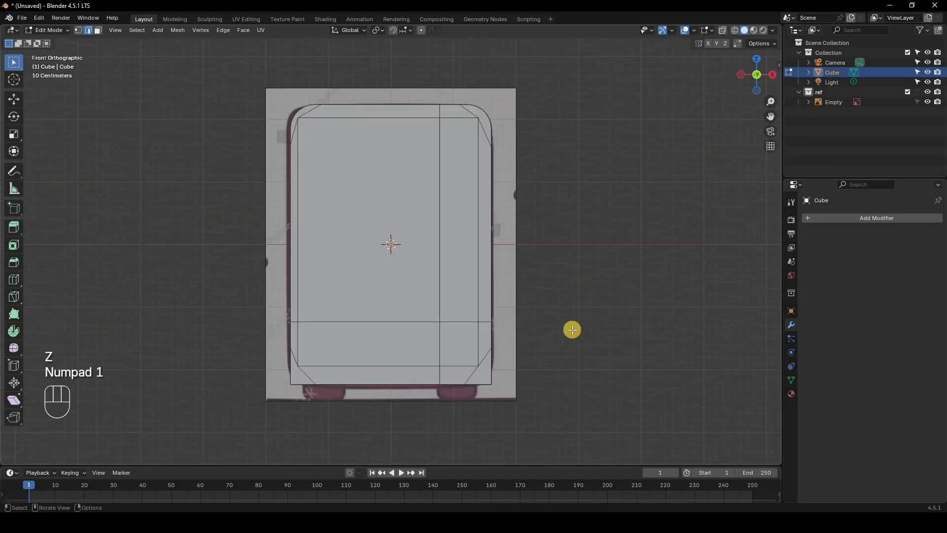
key("z")
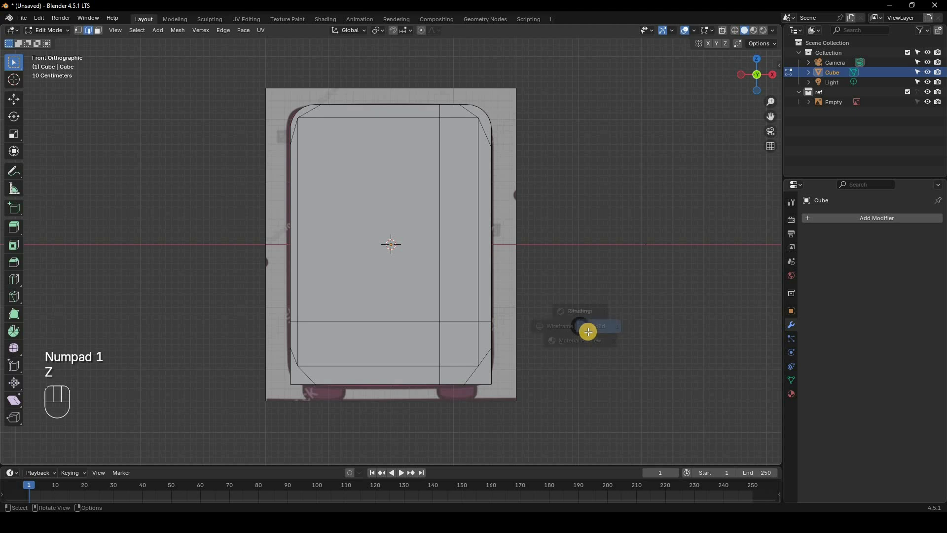
left_click(584, 332)
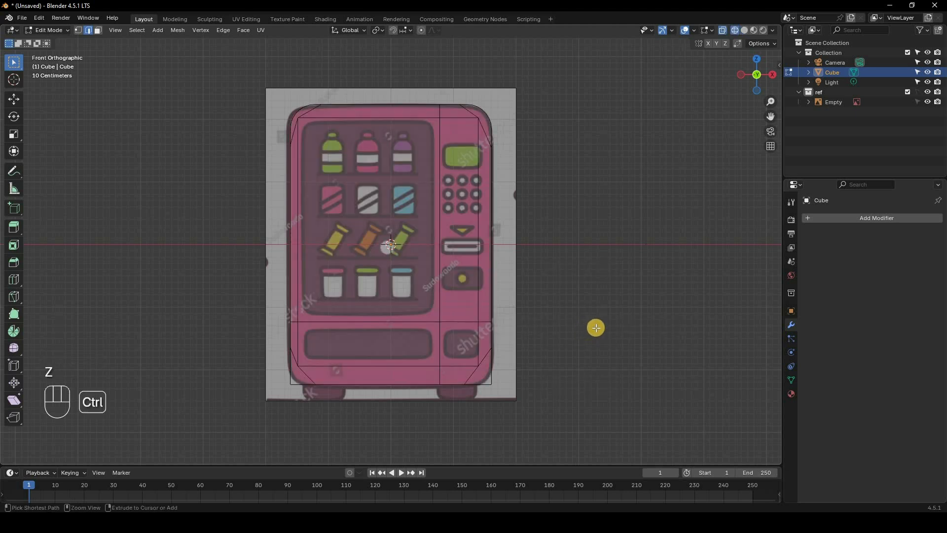
key("ctrl+b")
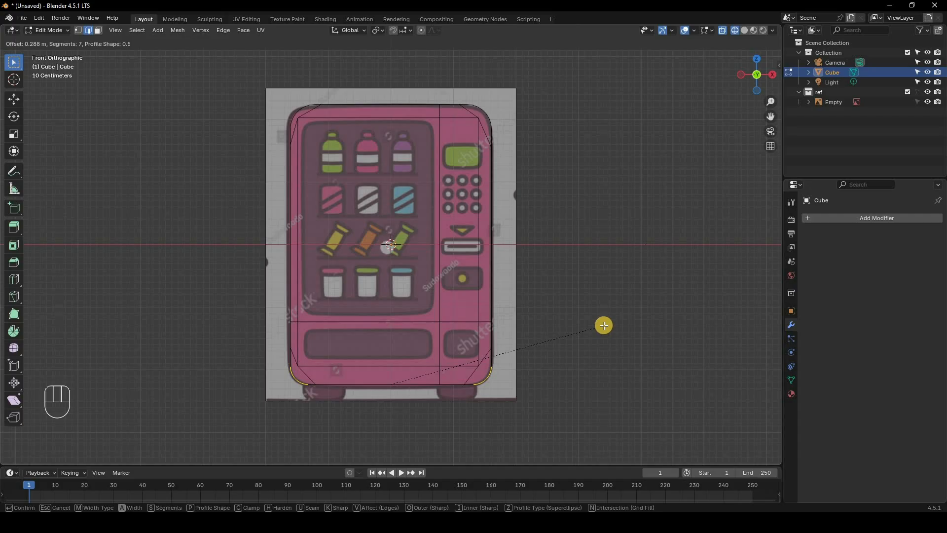
left_click(543, 341)
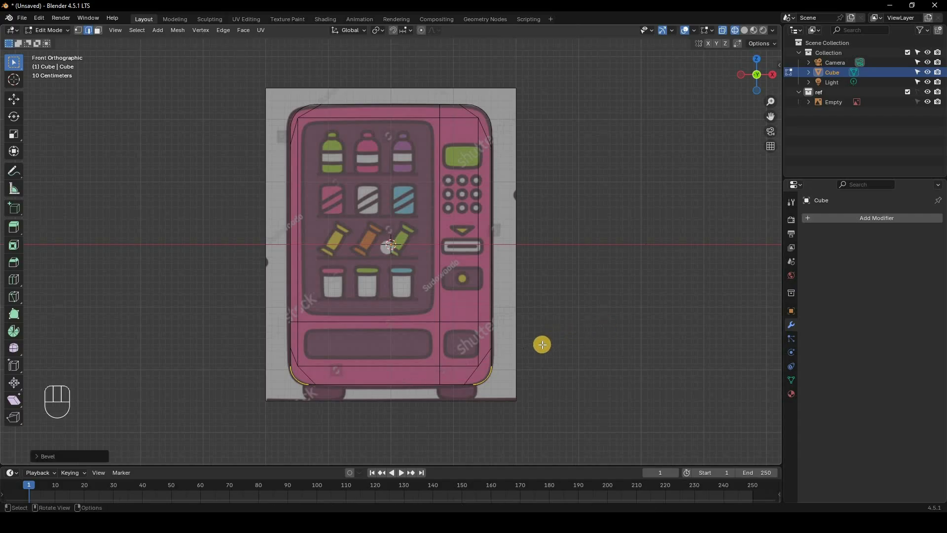
Examine the body's rounded corners in solid shading and compare its outline in Object Mode with the front reference
key("alt+z")
mouse_move(543, 294)
middle_mouse_down()
mouse_move(456, 283)
mouse_move(543, 261)
mouse_move(611, 264)
mouse_move(592, 321)
mouse_move(549, 291)
mouse_move(558, 285)
middle_mouse_up()
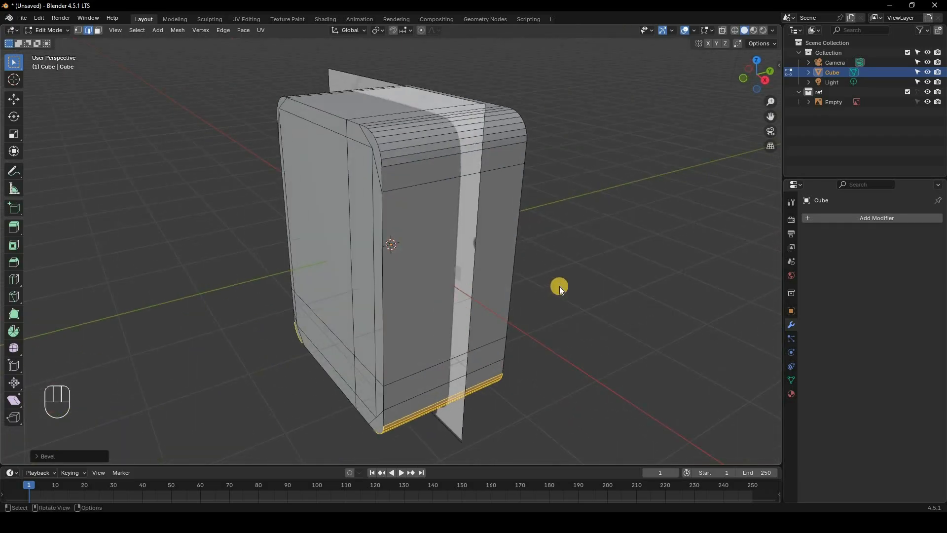
key("KP_1")
key("Tab")
key("z")
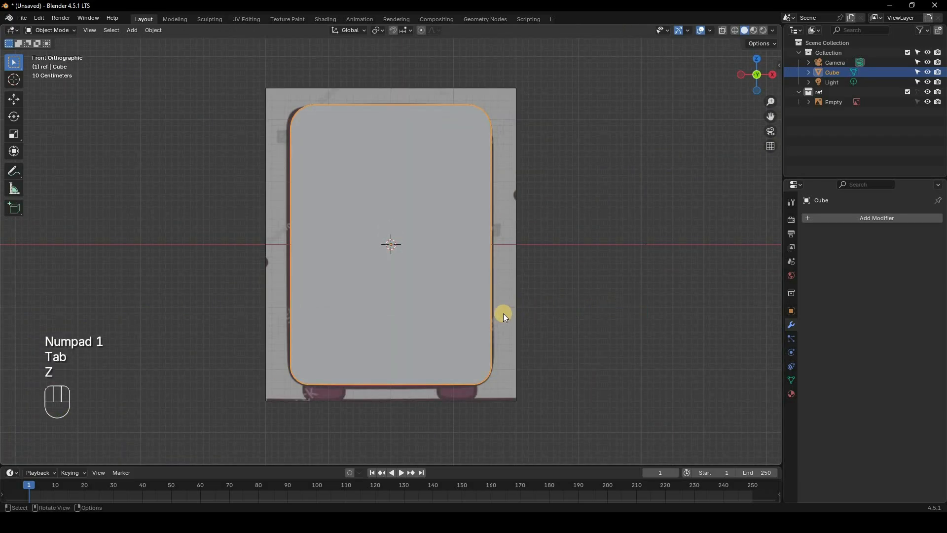
key("z")
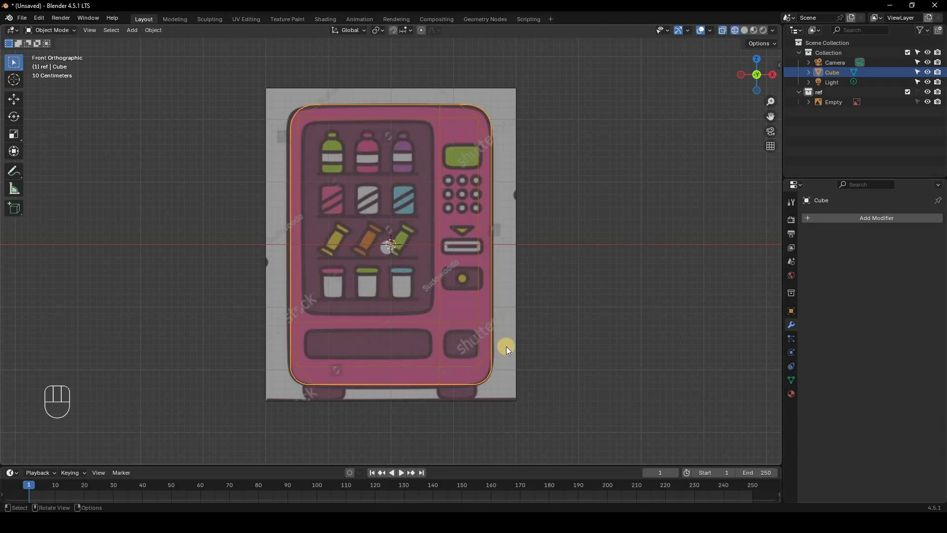
Move the front vertical edge beside the small lower-right compartment outward along X by about 0.055 m in Edit Mode
key("Tab")
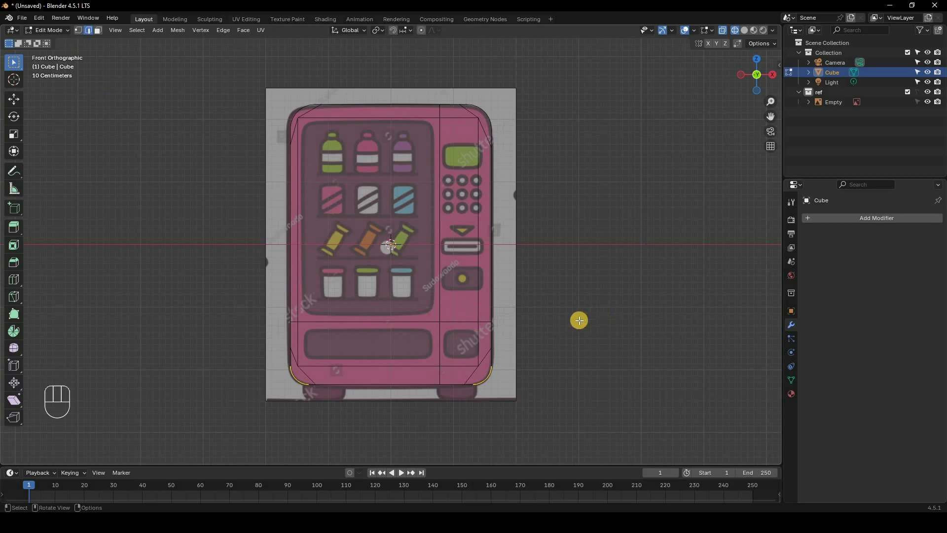
middle_click_drag(427, 393, 473, 368)
key("z")
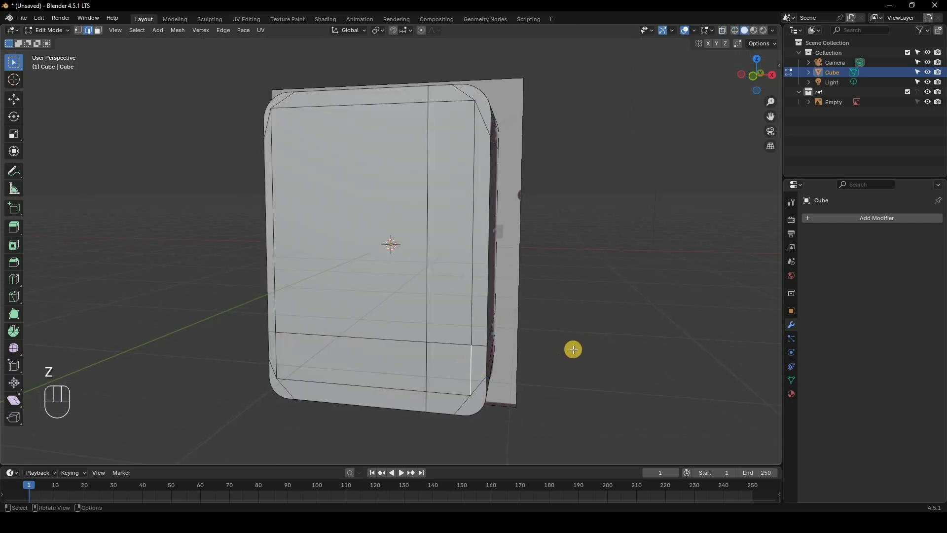
key("KP_1")
key("z")
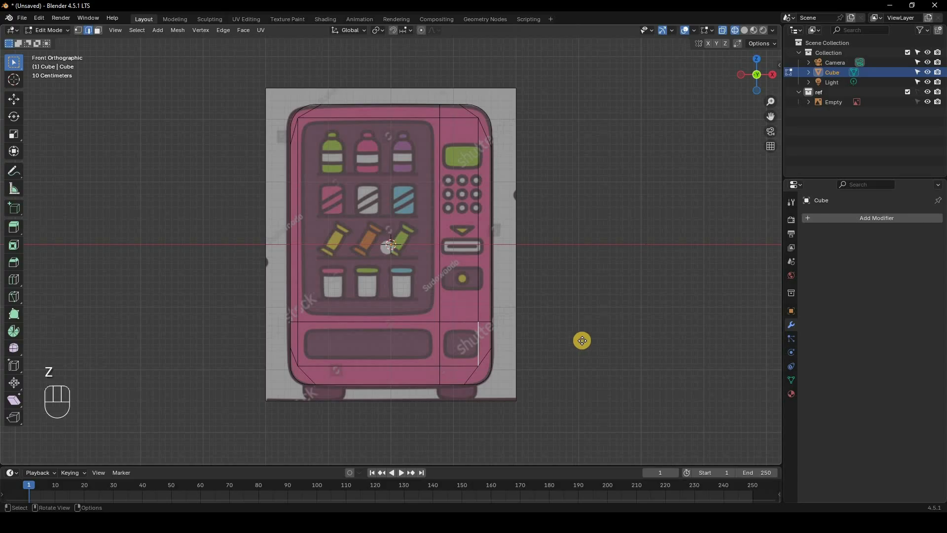
key("g")
key("x")
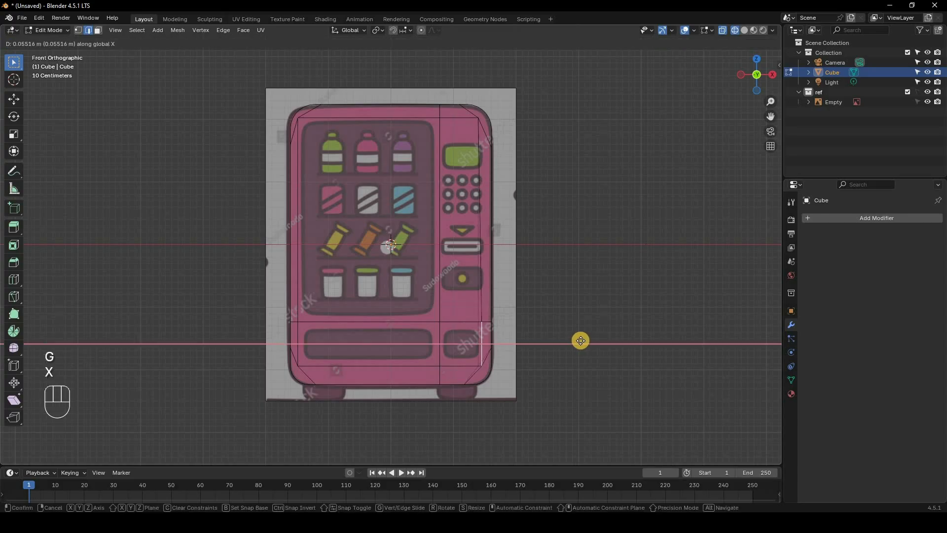
left_click(482, 339)
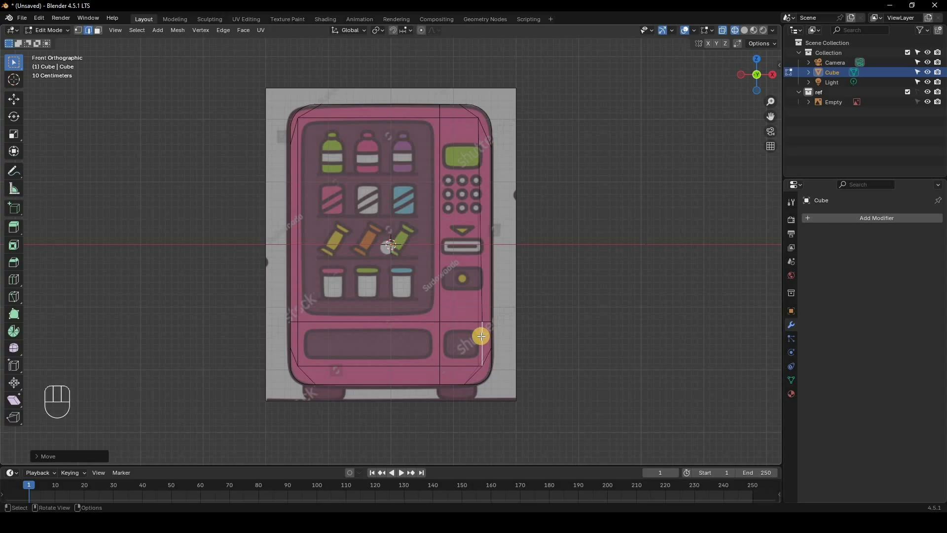
Move the front horizontal edge above the display window up along Z by about 0.024 m
left_click(400, 142)
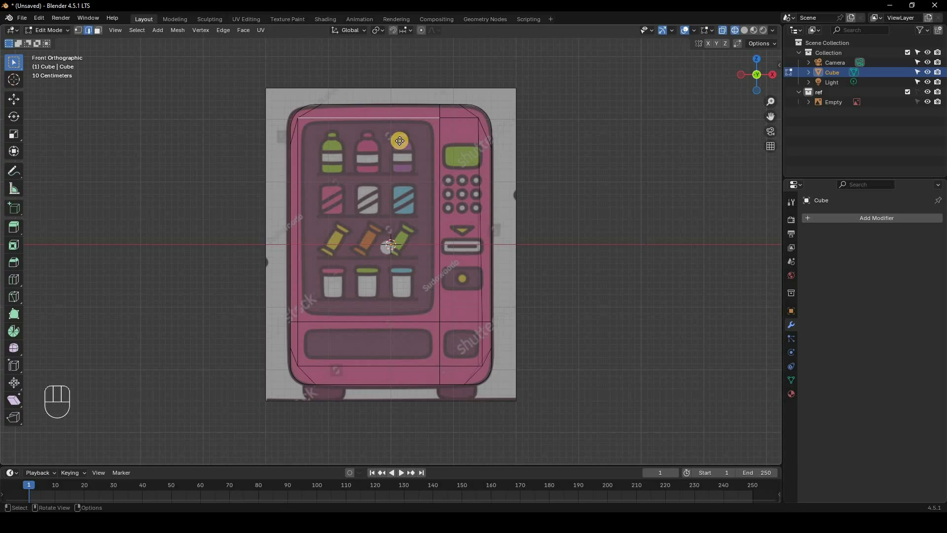
key("g")
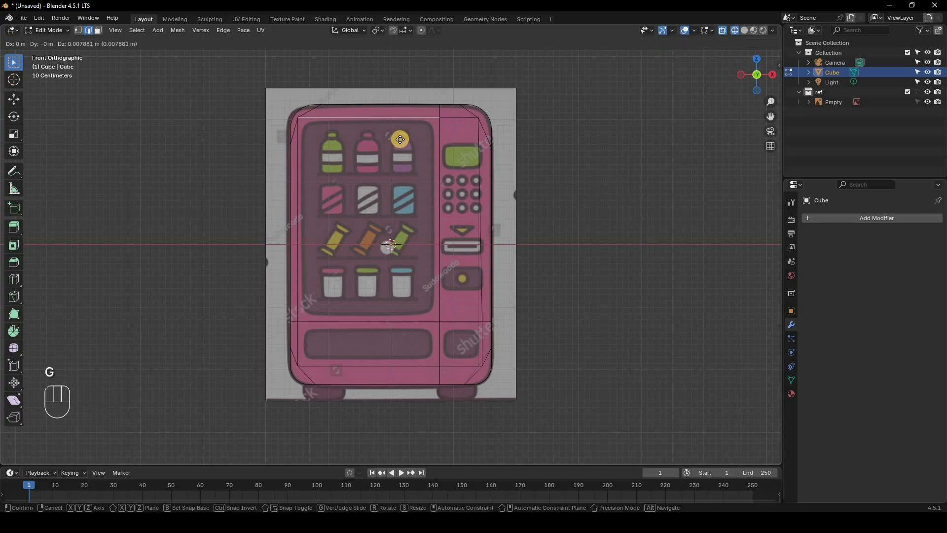
key("z")
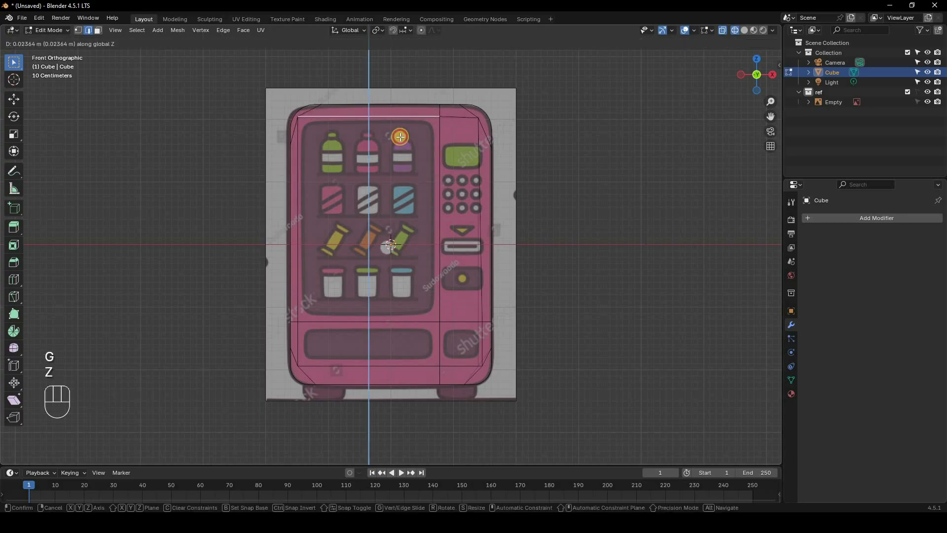
left_click(428, 167)
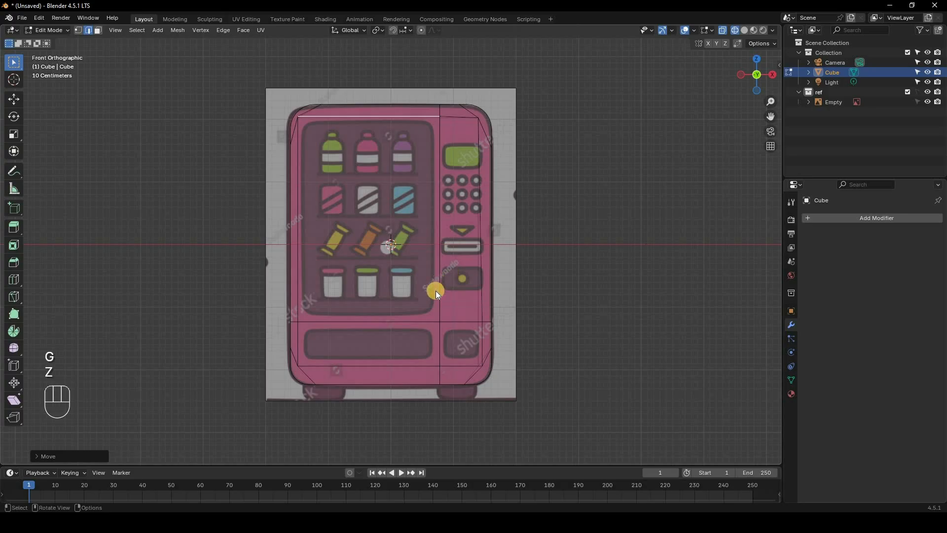
Apply Shade Auto Smooth to the vending machine body in Object Mode
key("Tab")
key("z")
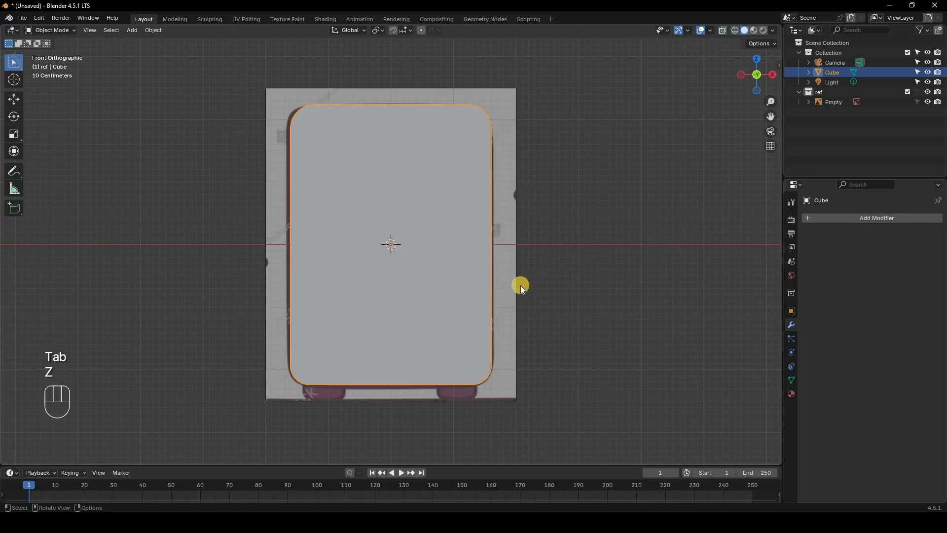
mouse_move(520, 285)
middle_mouse_down()
mouse_move(419, 149)
mouse_move(454, 283)
mouse_move(422, 202)
middle_mouse_up()
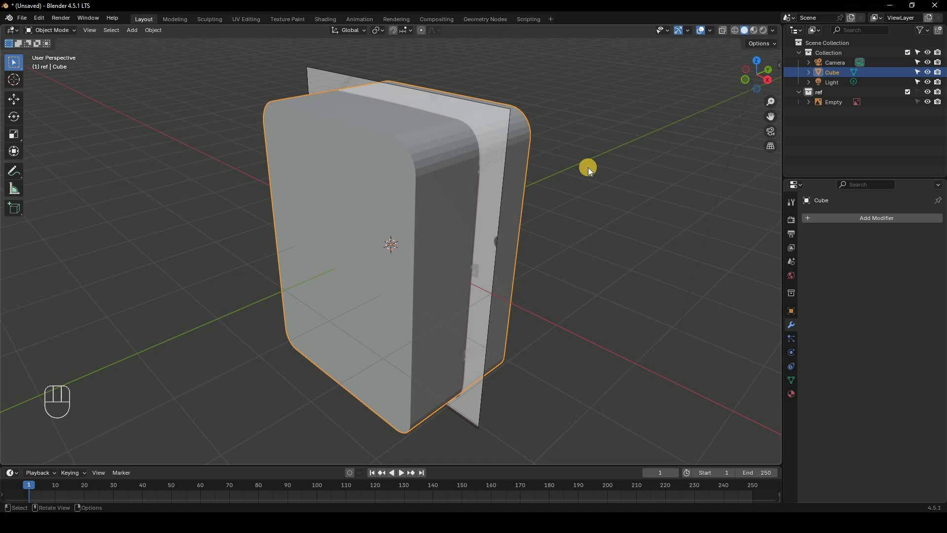
right_click(579, 179)
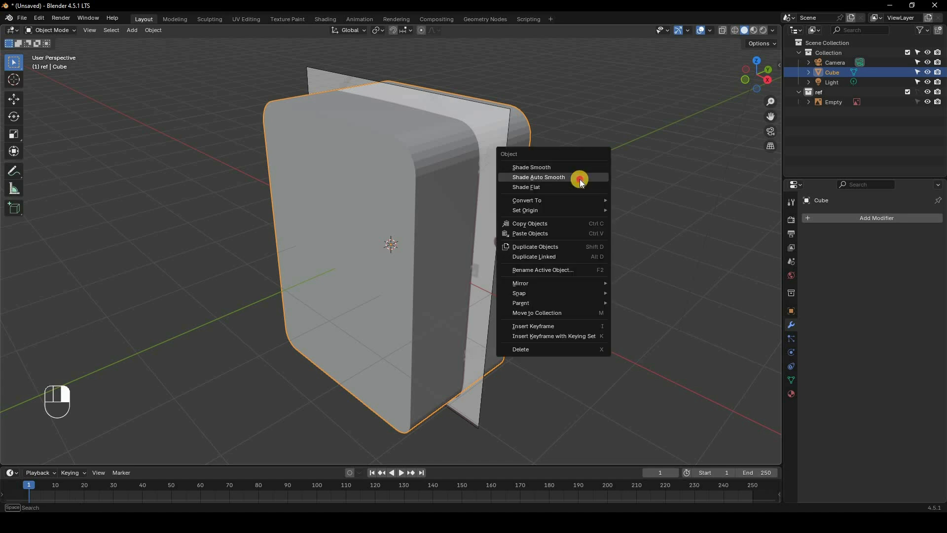
left_click(579, 177)
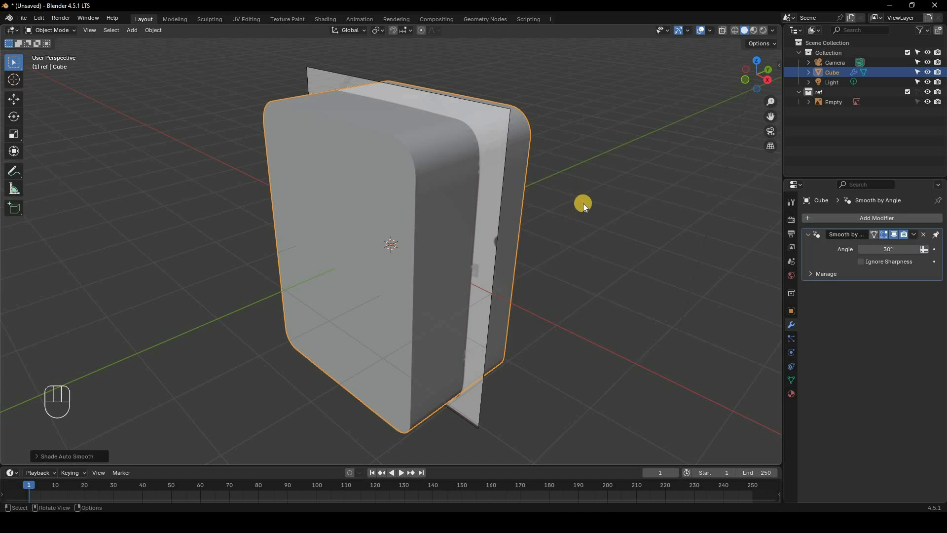
Add a plane mesh at the scene origin, working in the front orthographic view with wireframe shading
middle_click_drag(583, 204, 586, 202)
key("KP_1")
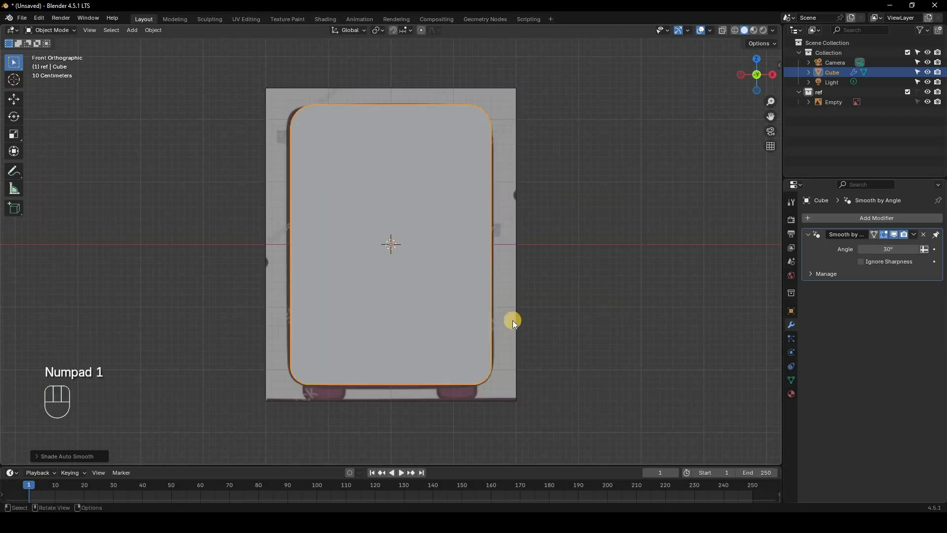
key("z")
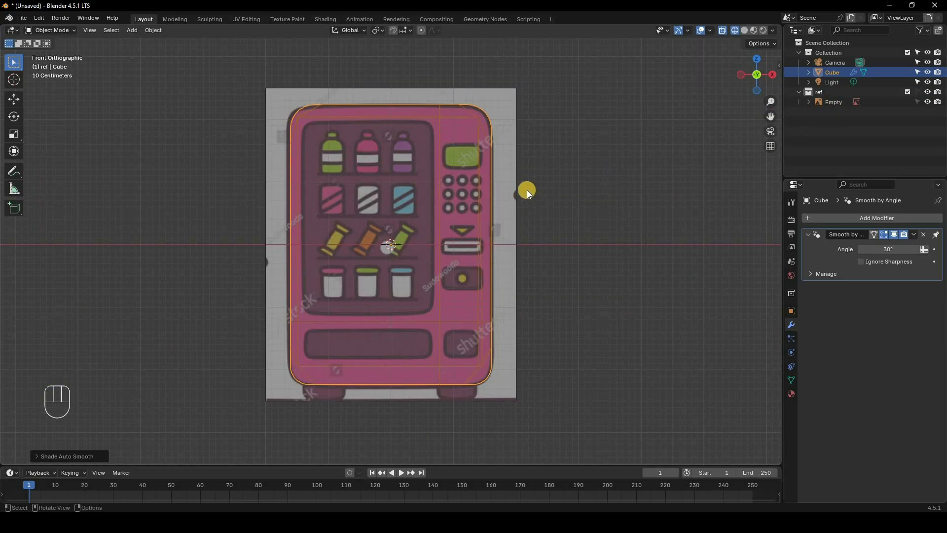
key("shift")
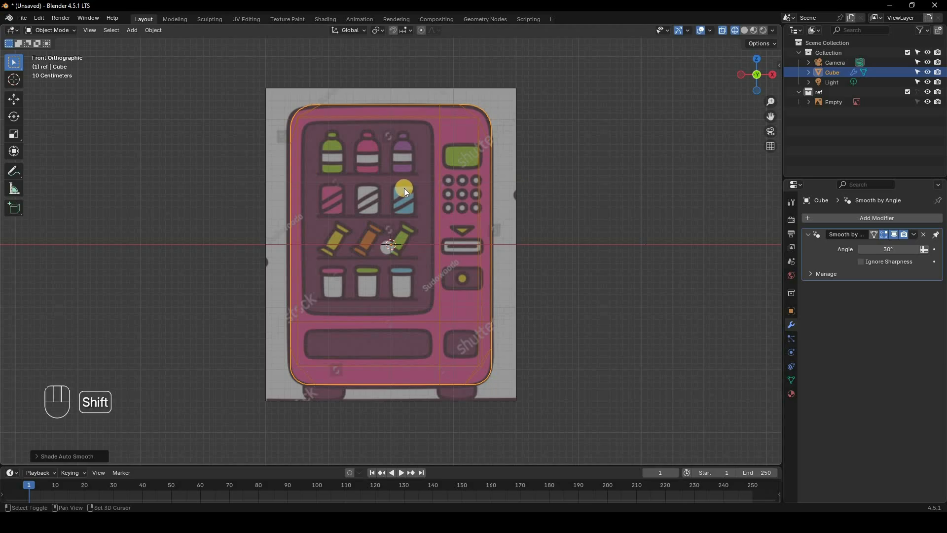
key("shift+a")
mouse_move(395, 83)
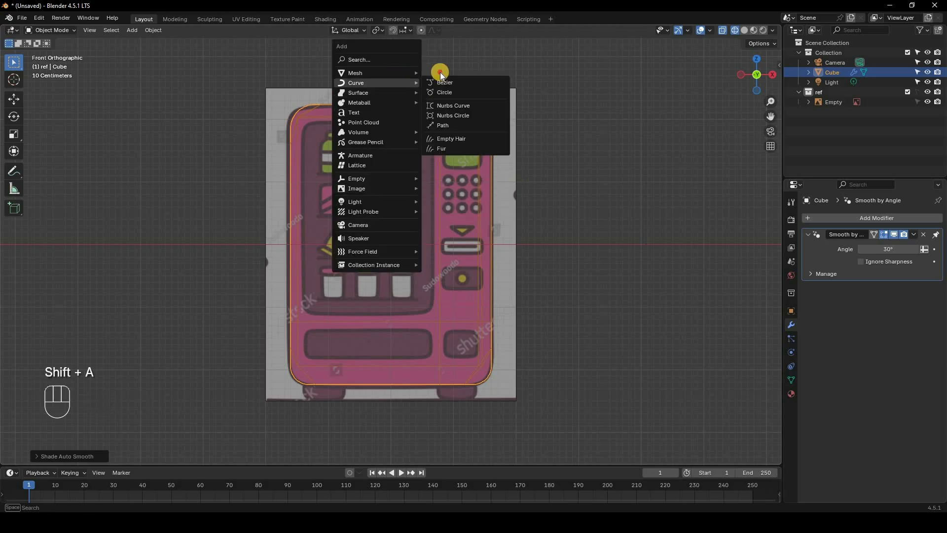
mouse_move(440, 77)
key("Return")
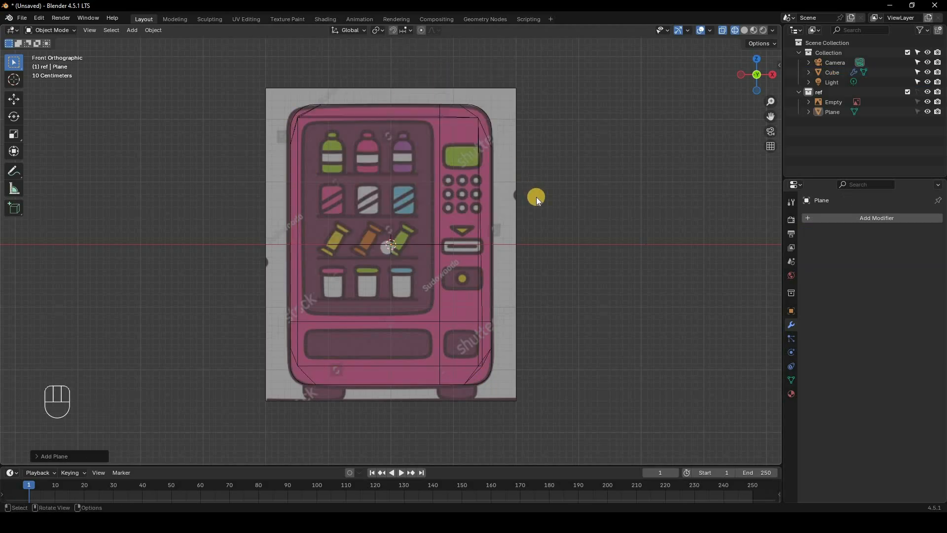
Move the new plane out of the ref collection into the main Collection in solid shading
key("x")
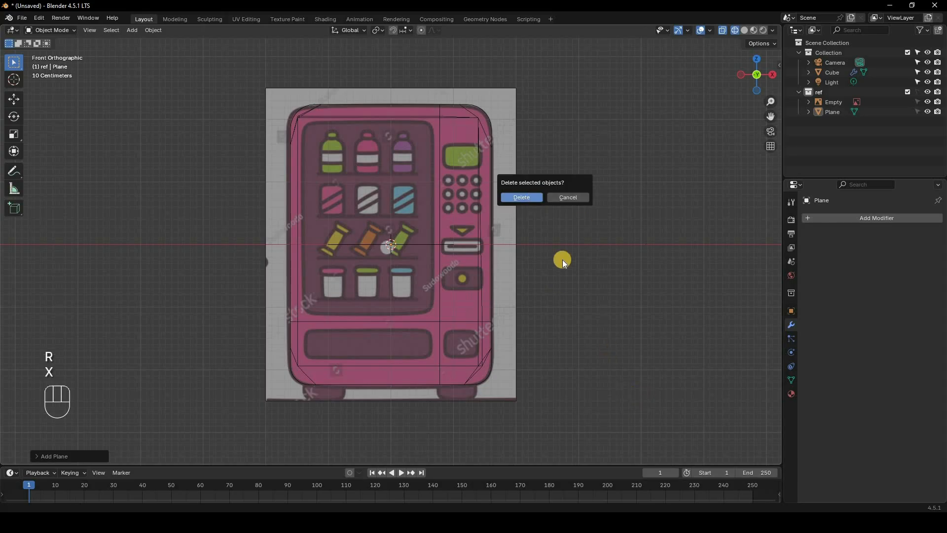
middle_click_drag(446, 287, 389, 264)
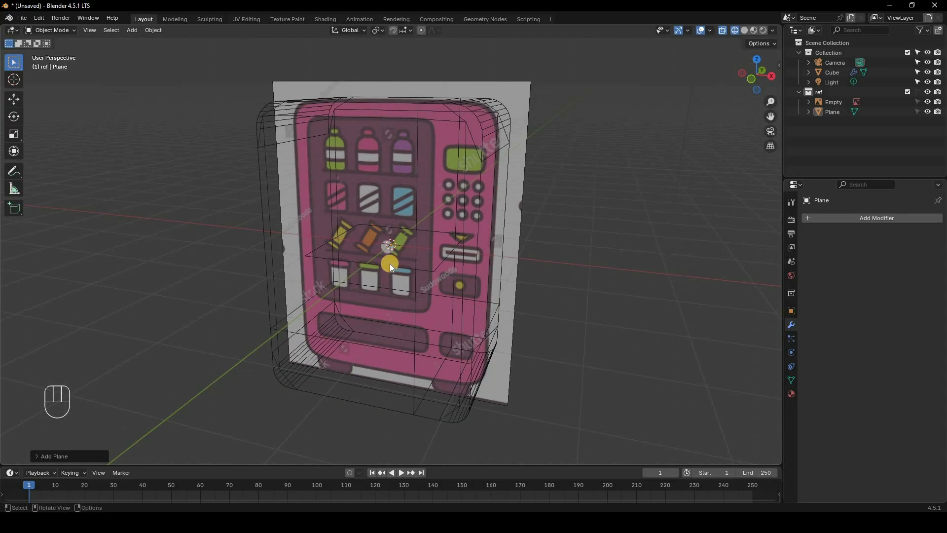
key("z")
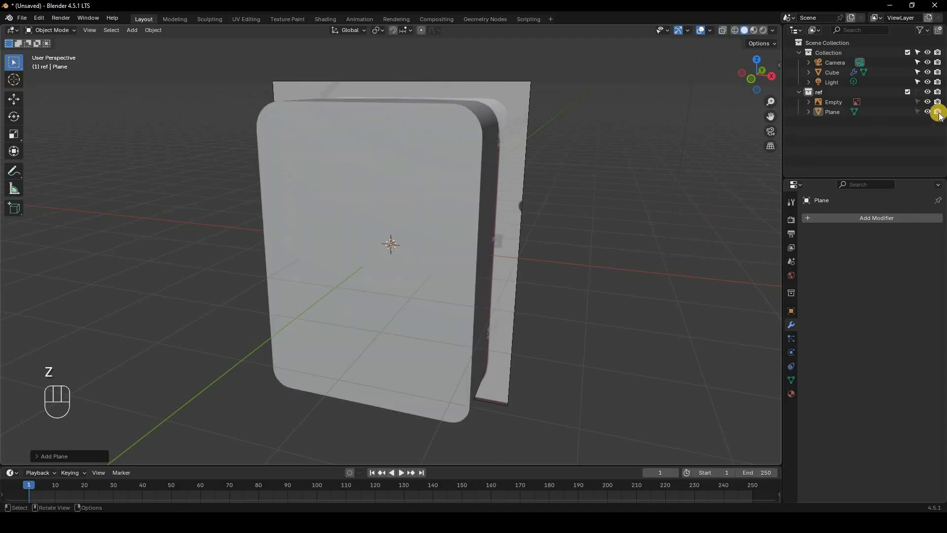
left_click(920, 91)
left_click(832, 113)
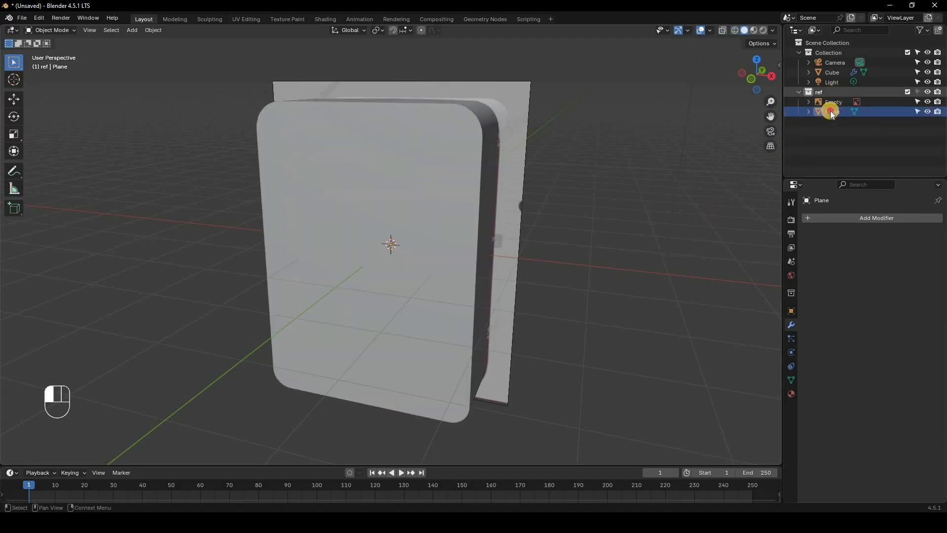
left_click(837, 77)
left_click_drag(836, 76, 836, 78)
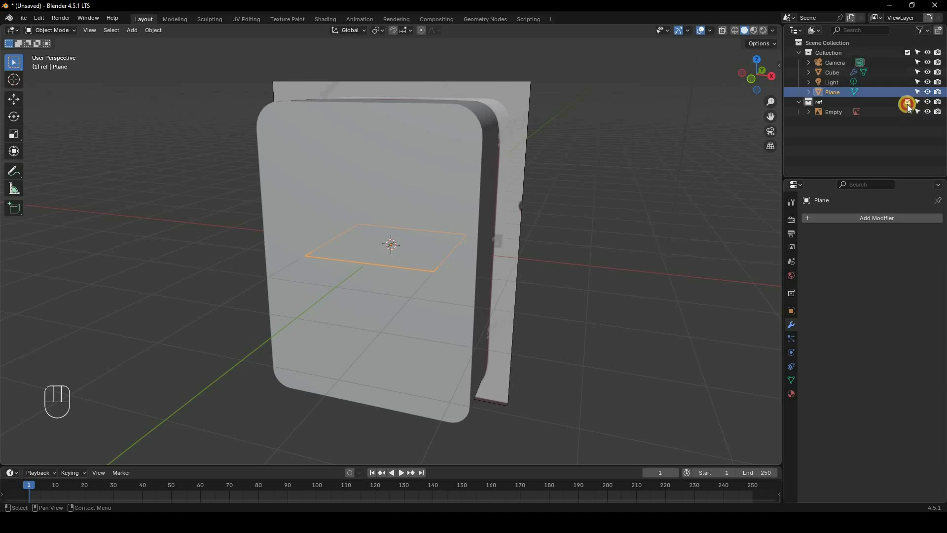
Rename the plane object to "Cutter obj"
double_click(833, 93)
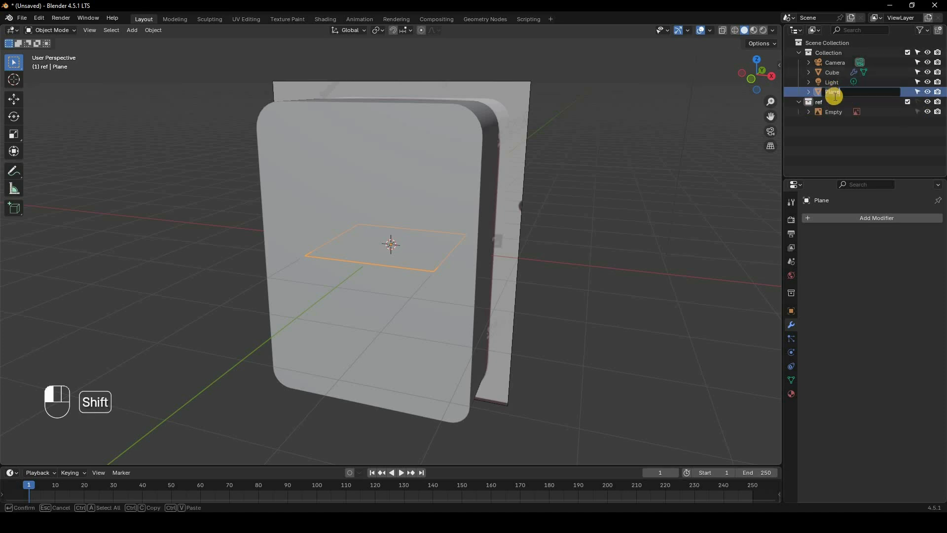
type("S")
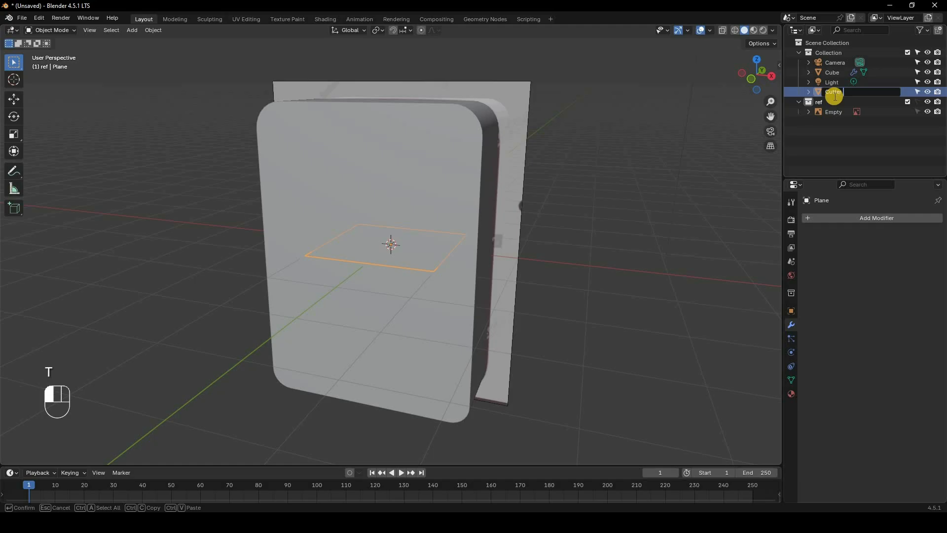
type("bj")
key("Return")
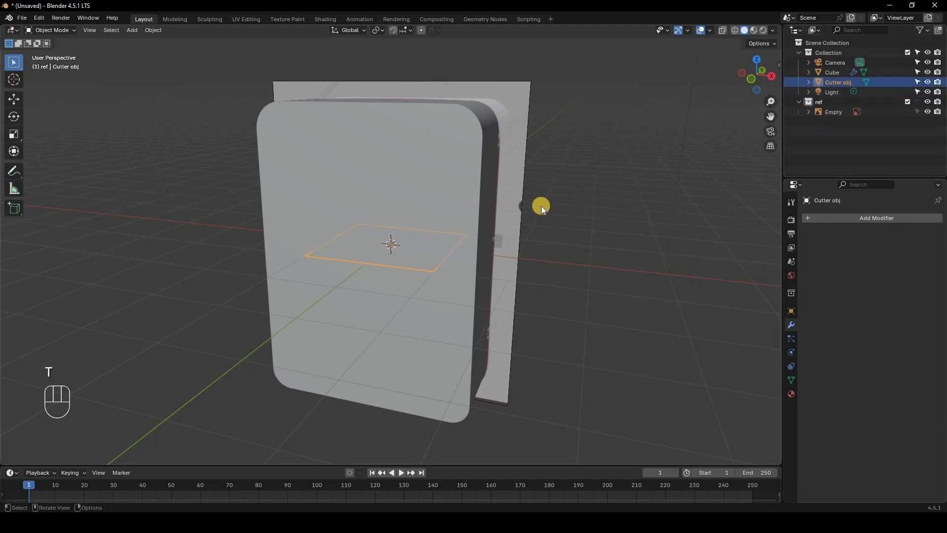
Rotate Cutter obj 90° around the X axis in front wireframe view so it faces the machine's front
key("KP_1")
key("z")
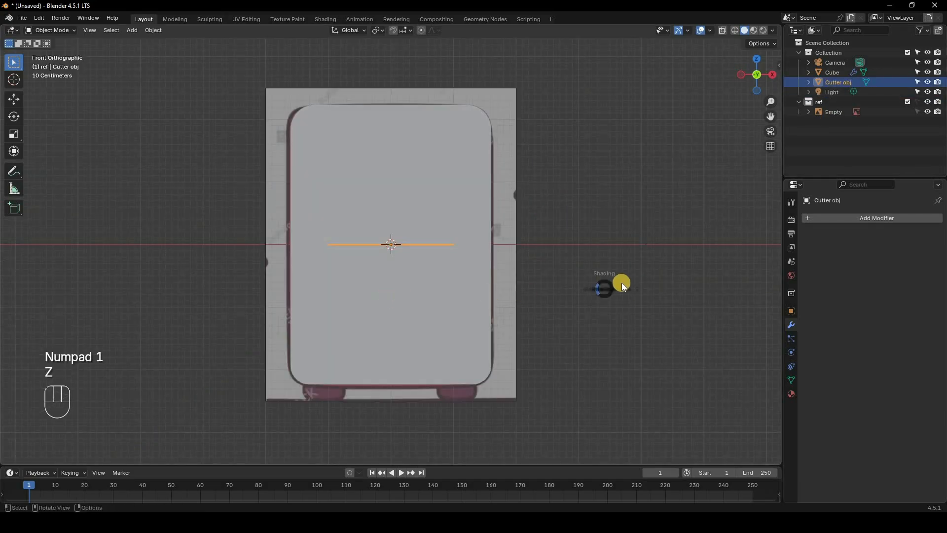
key("r")
key("x")
key("KP_9")
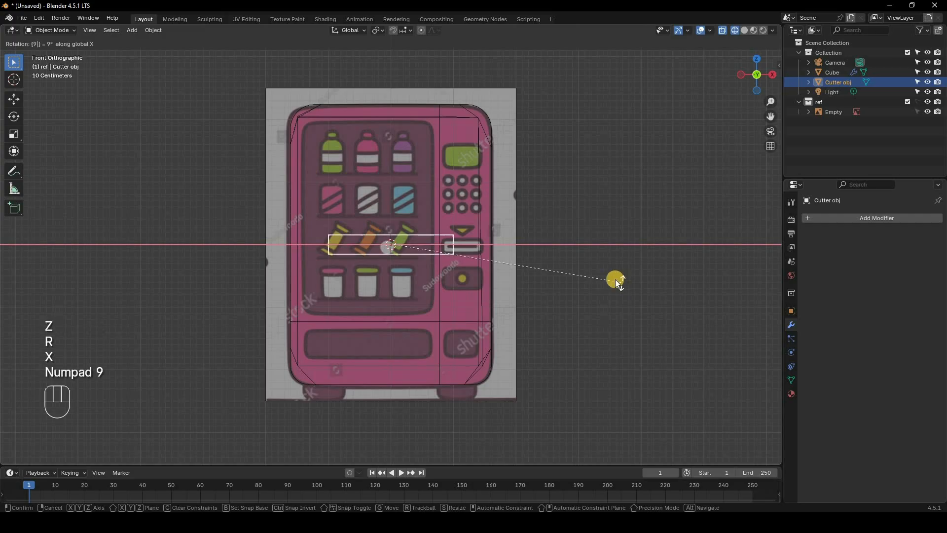
key("KP_0")
key("Return")
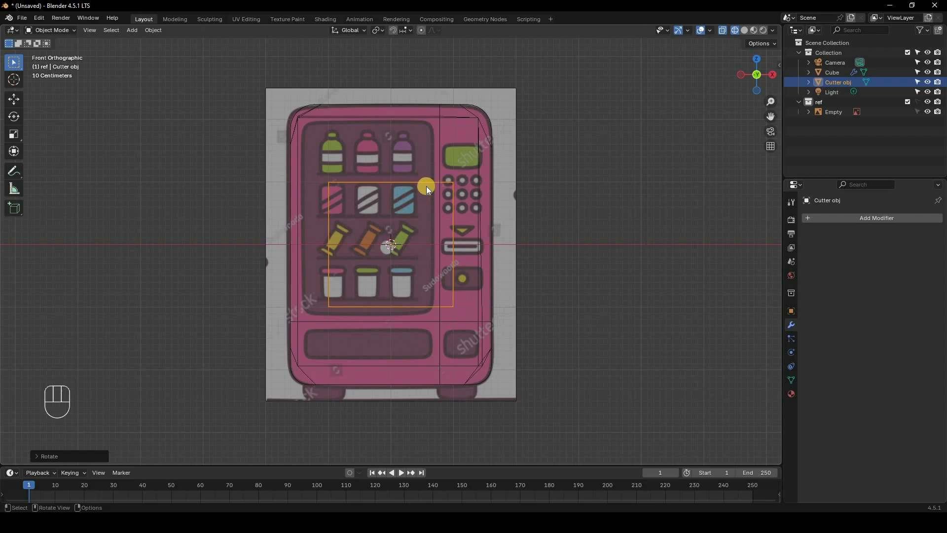
Add two vertical loop cuts to the cutter plane in Edit Mode and scale them apart along X by about 2.2
key("Tab")
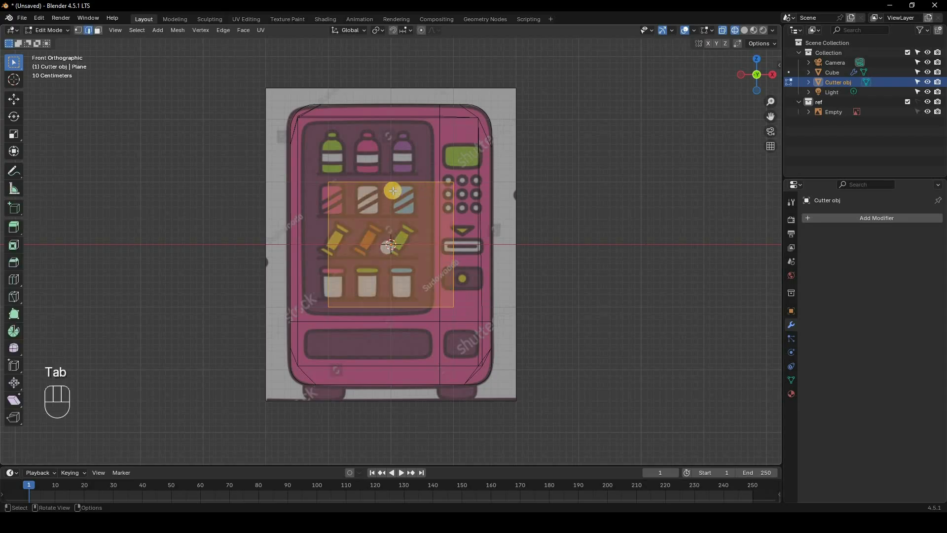
key("ctrl+r")
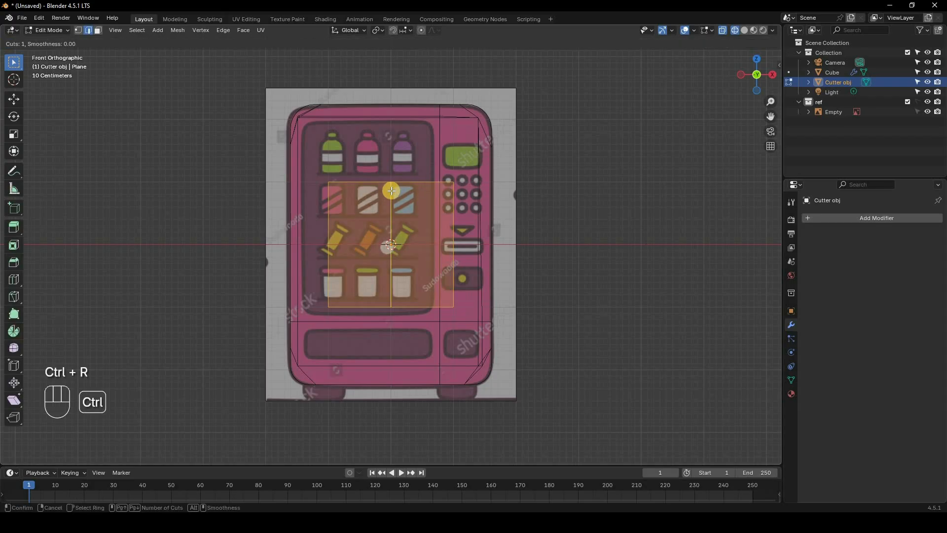
scroll(391, 190, "up", 1)
left_click(391, 190)
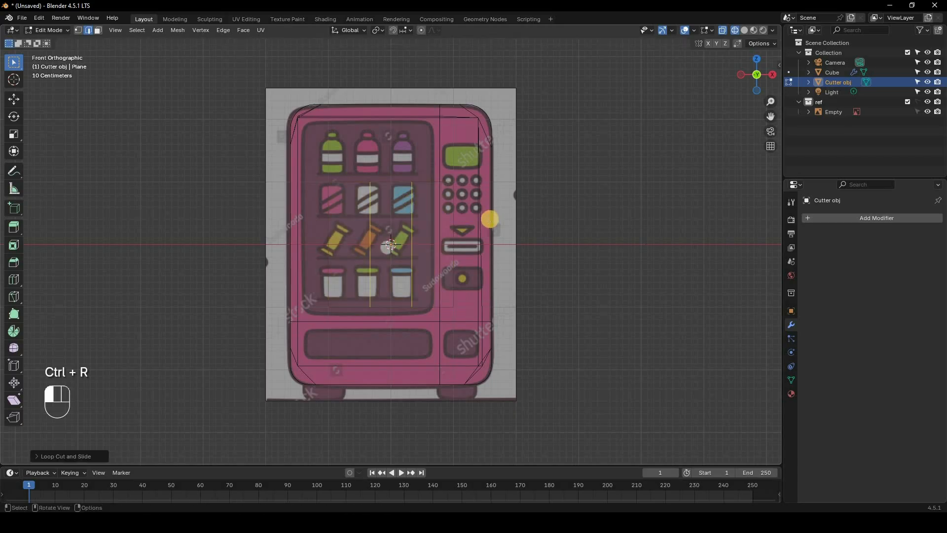
key("s")
key("x")
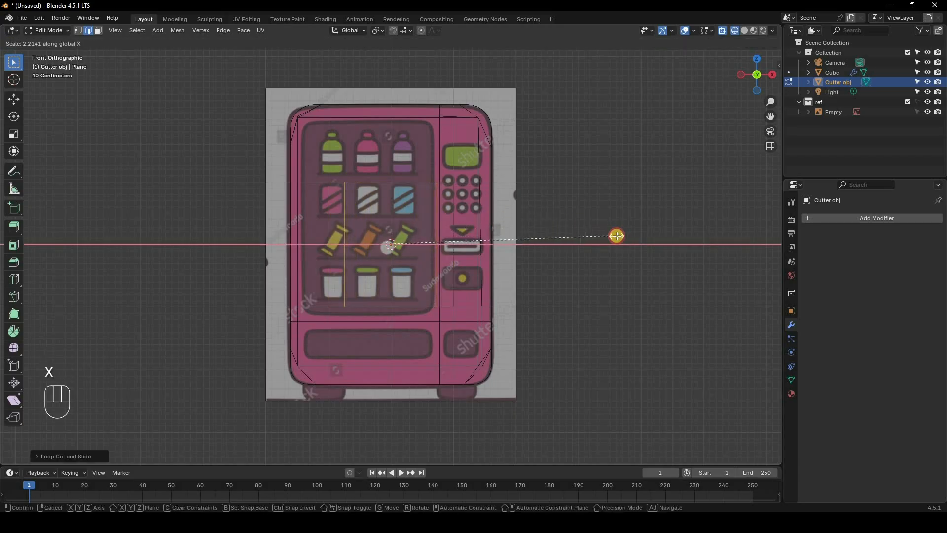
left_click(552, 243)
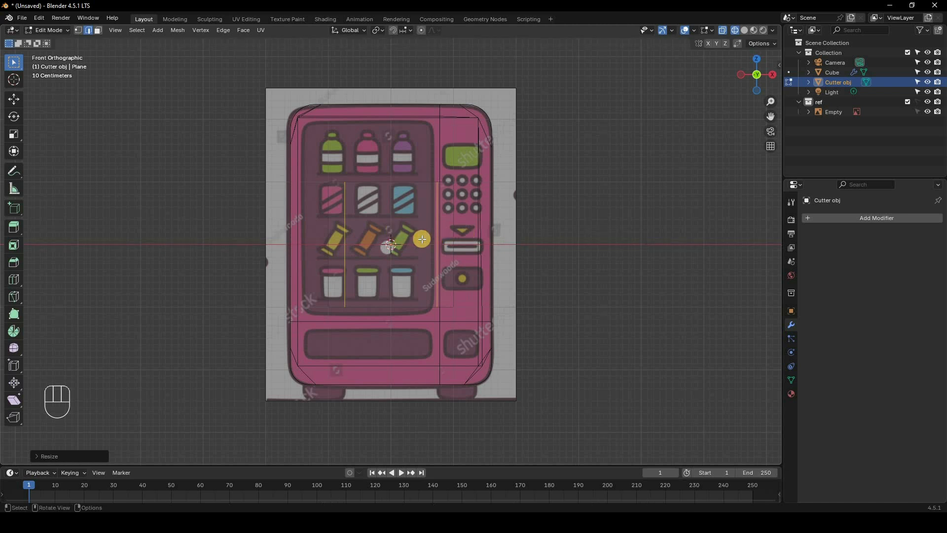
Add two horizontal loop cuts to the cutter plane and scale them apart along Z by about 2.2
key("ctrl+r")
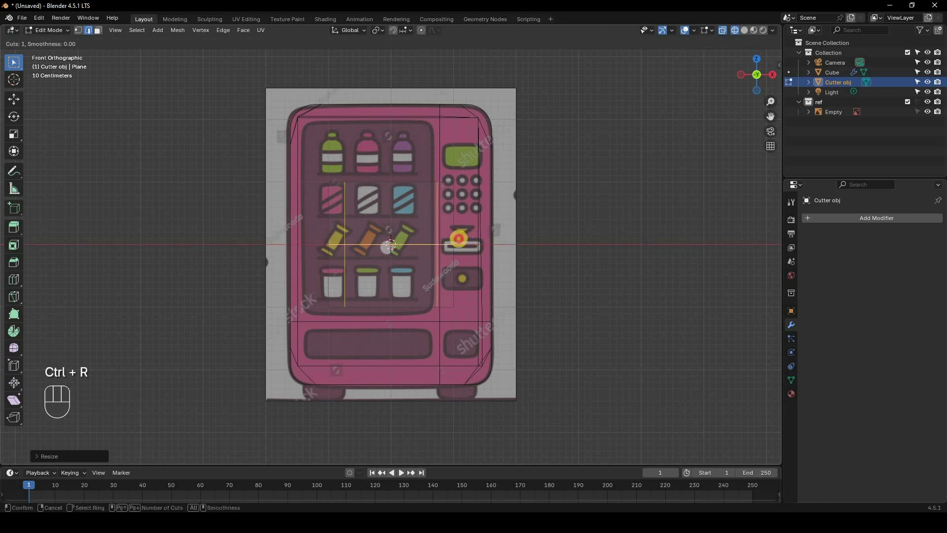
scroll(459, 239, "up", 1)
left_click(542, 245)
left_click(543, 245)
key("s")
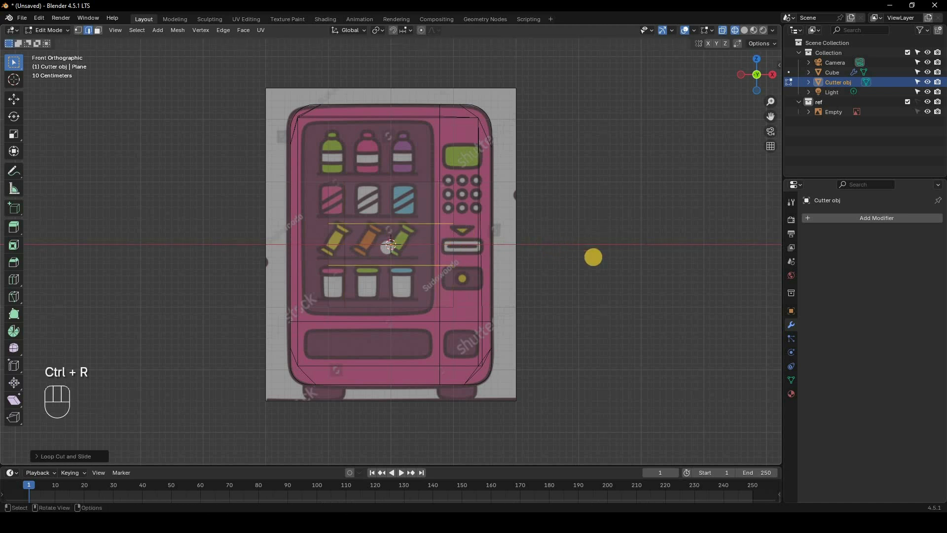
key("z")
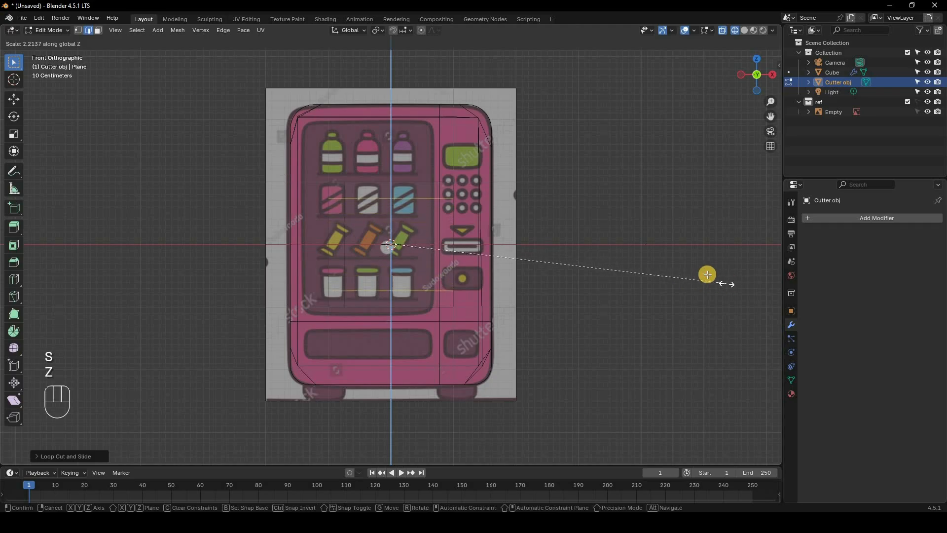
left_click(686, 268)
Hide the ref collection in Object Mode and add a Subdivision Surface modifier to Cutter obj
key("Tab")
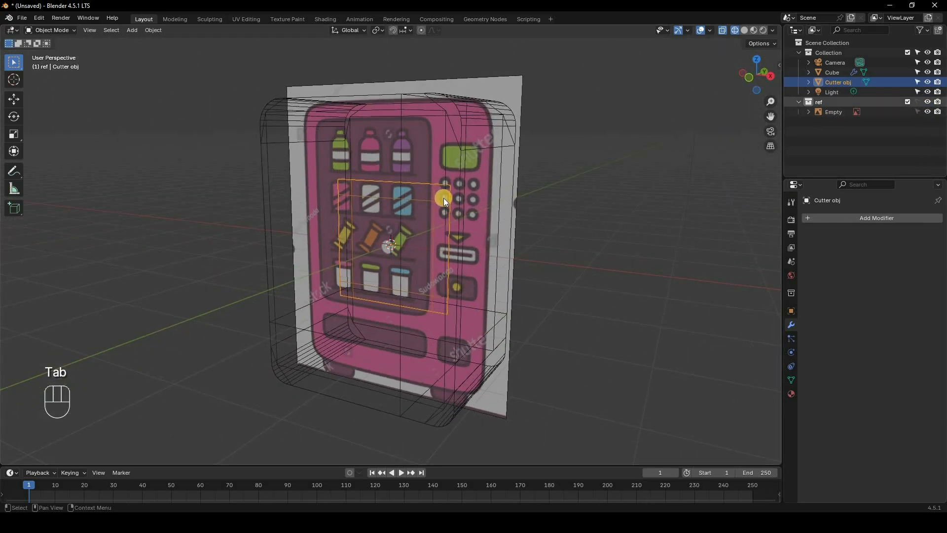
left_click(927, 101)
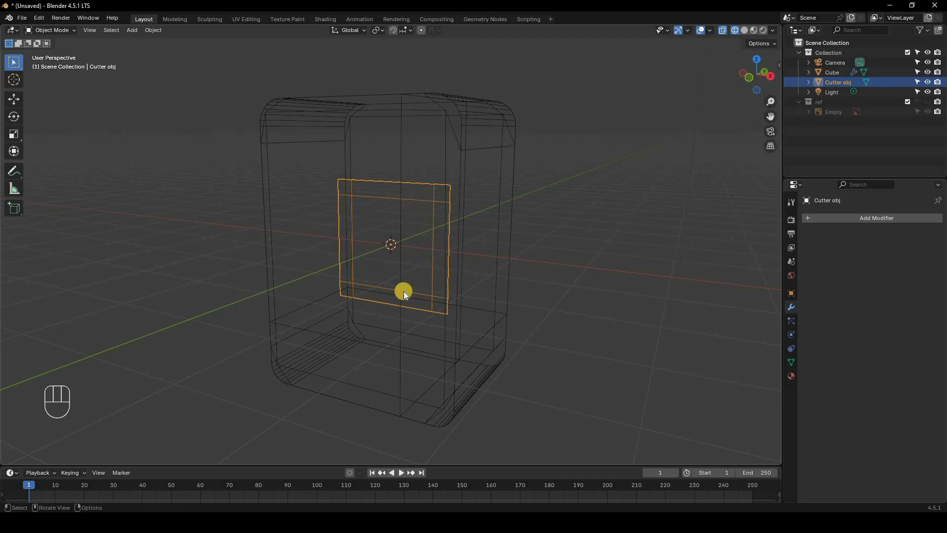
left_click(850, 218)
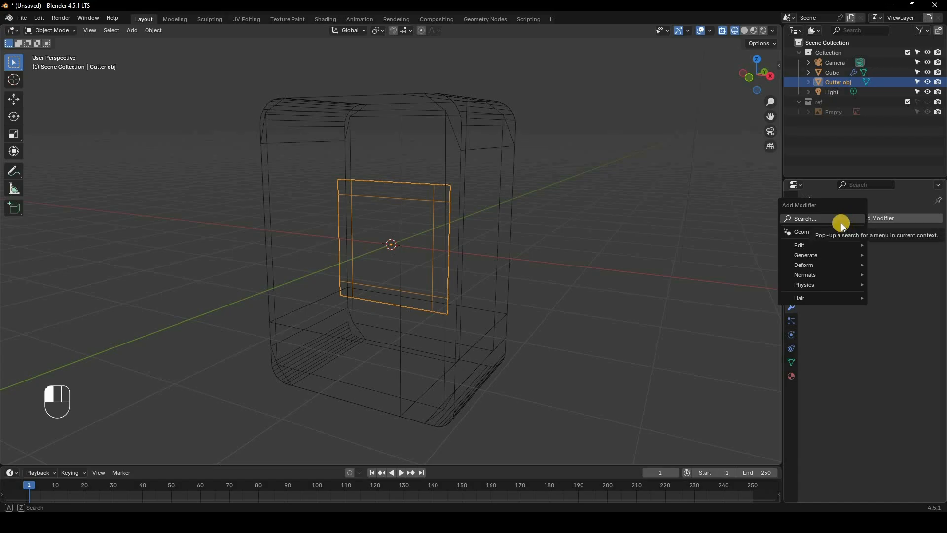
left_click(840, 220)
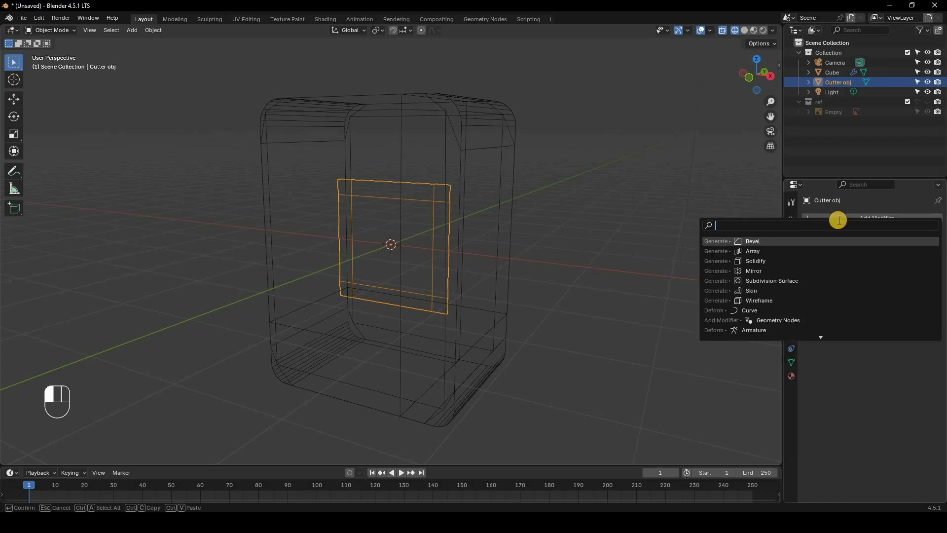
type("sub")
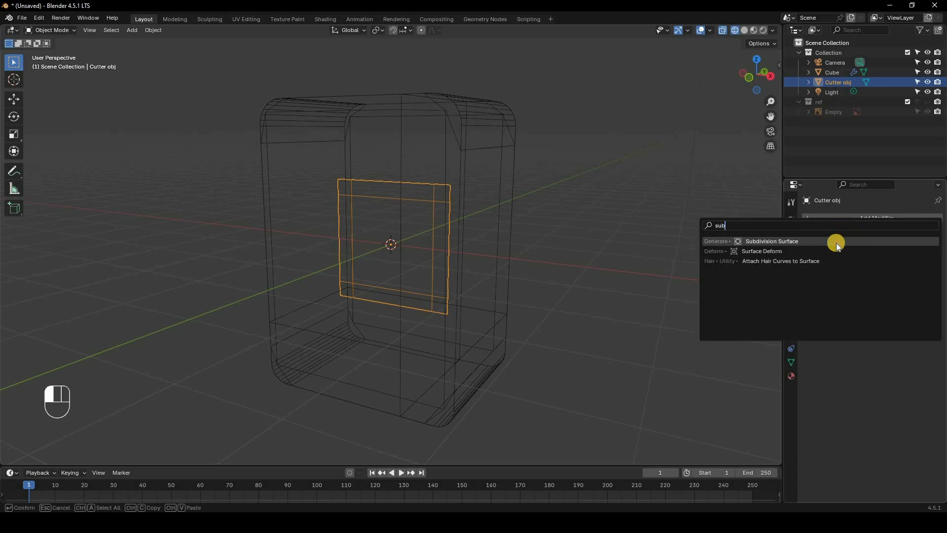
left_click(837, 242)
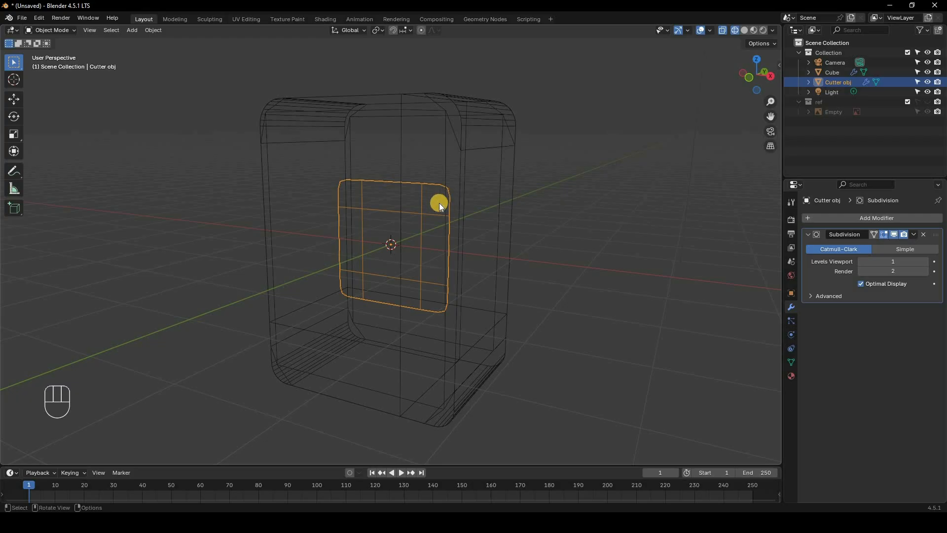
Dissolve the cutter plane's two vertical and two horizontal inner edge loops in Edit Mode
key("Tab")
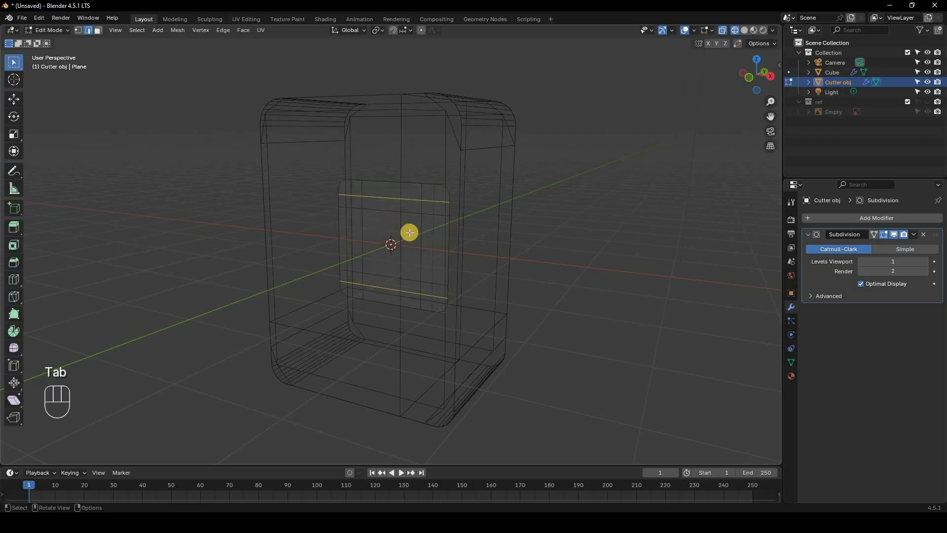
left_click(359, 231, "alt+shift")
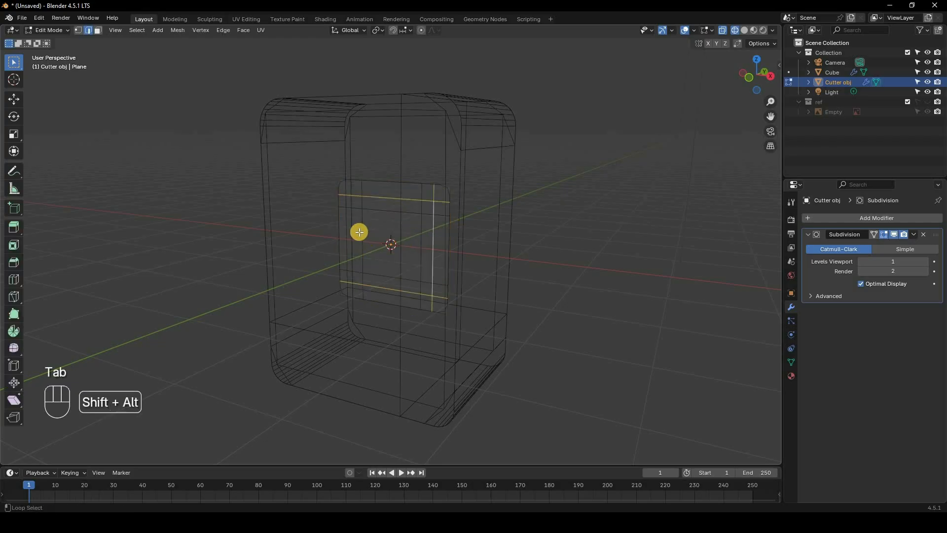
right_click(623, 300)
left_click(622, 490)
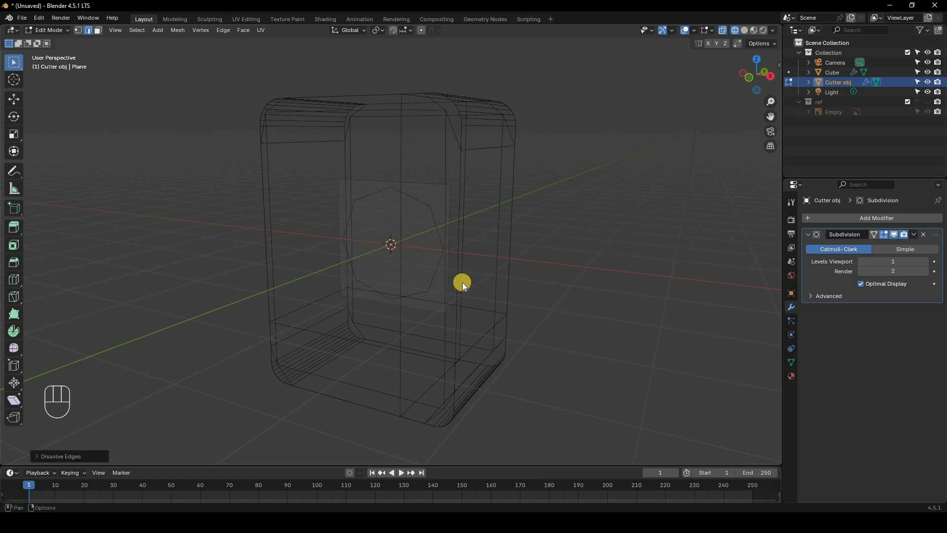
Set the Subdivision modifier's viewport level on Cutter obj to 2 in Object Mode
key("Tab")
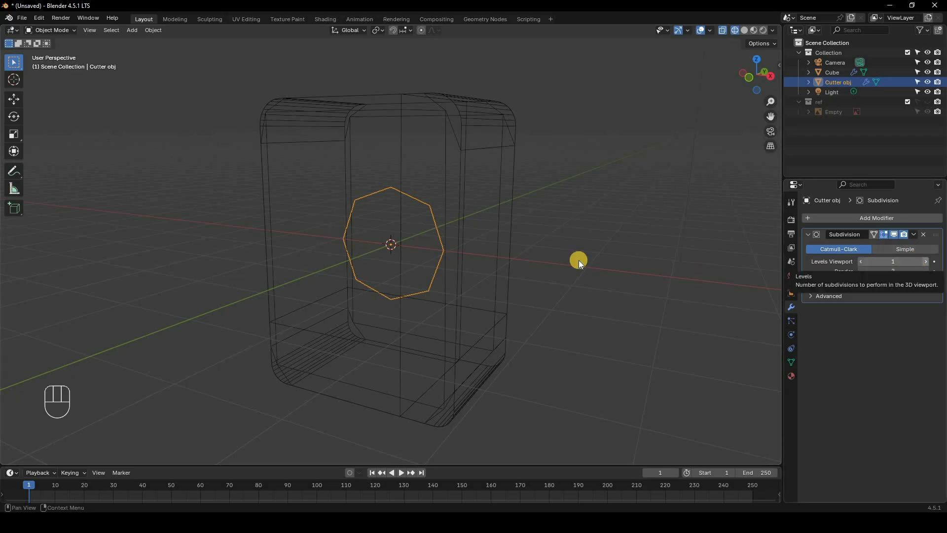
key("ctrl+2")
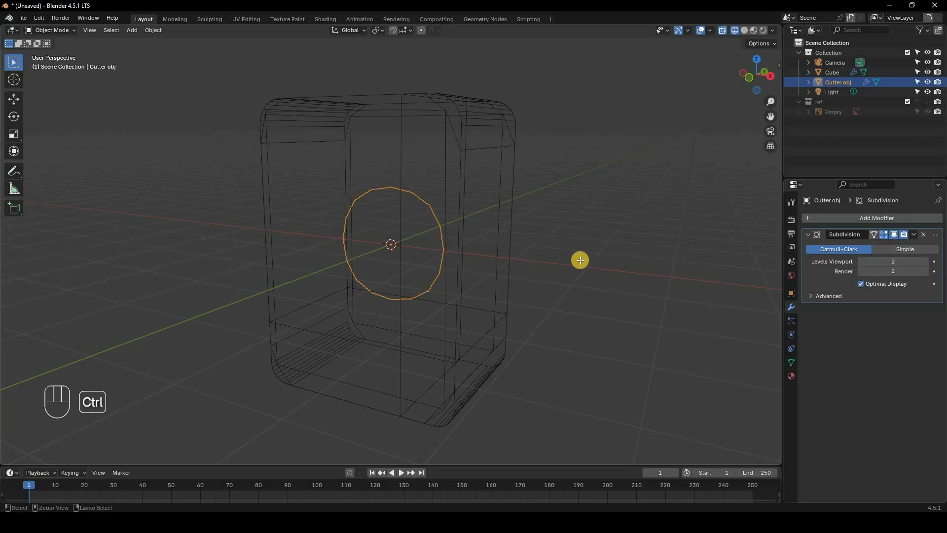
Undo the dissolved inner edge loops on the cutter plane and set its Subdivision viewport level to 2 in Object Mode
key("ctrl+z")
key("ctrl+z")
key("ctrl+z")
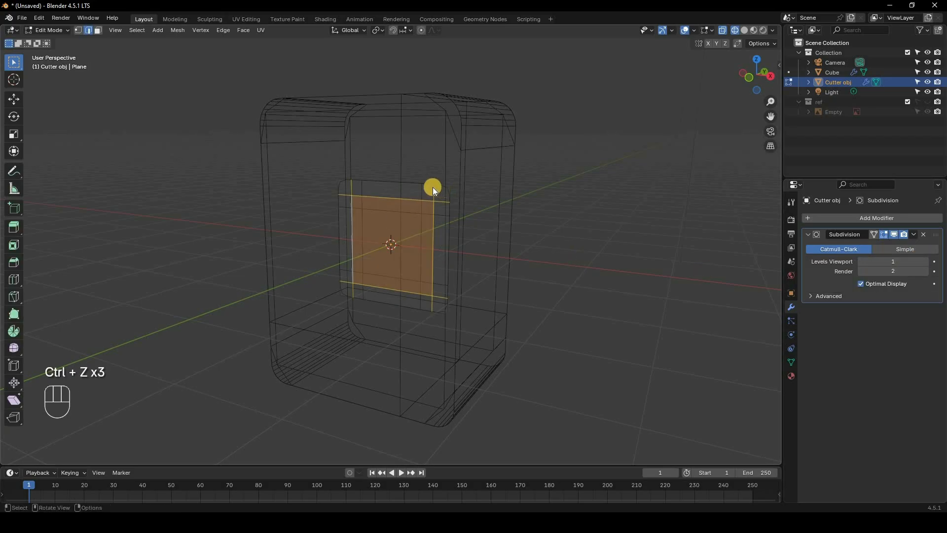
key("Tab")
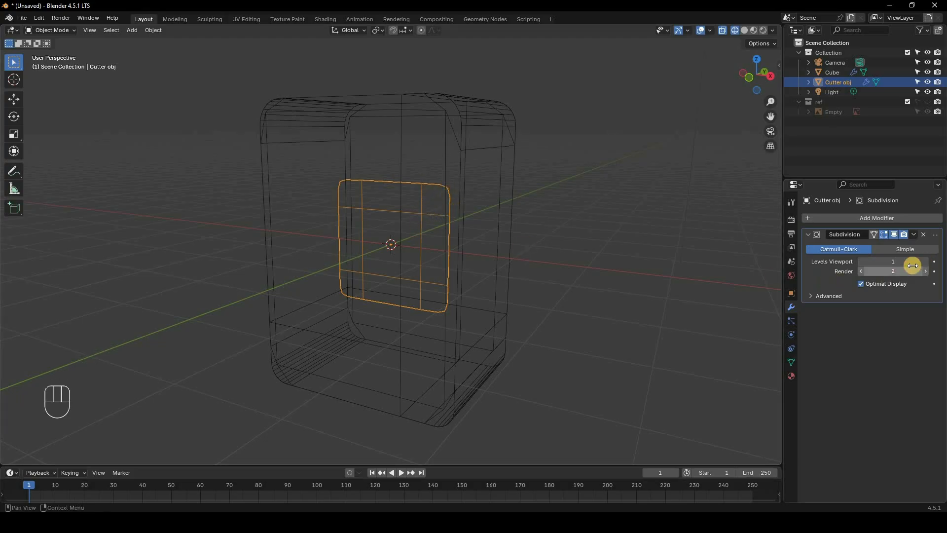
key("ctrl+2")
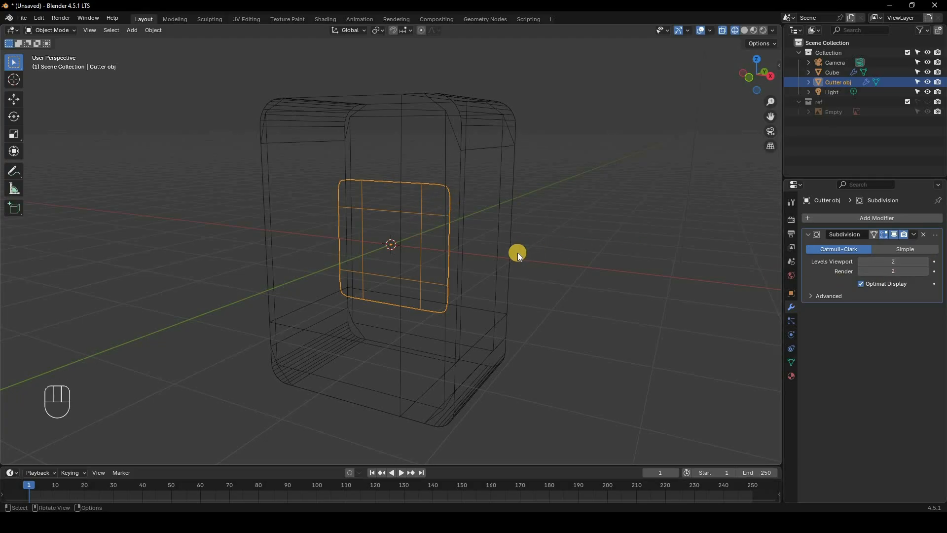
Show the ref collection and, in front view, move Cutter obj about -0.36 m along X and 0.49 m along Z over the display window
left_click(927, 102)
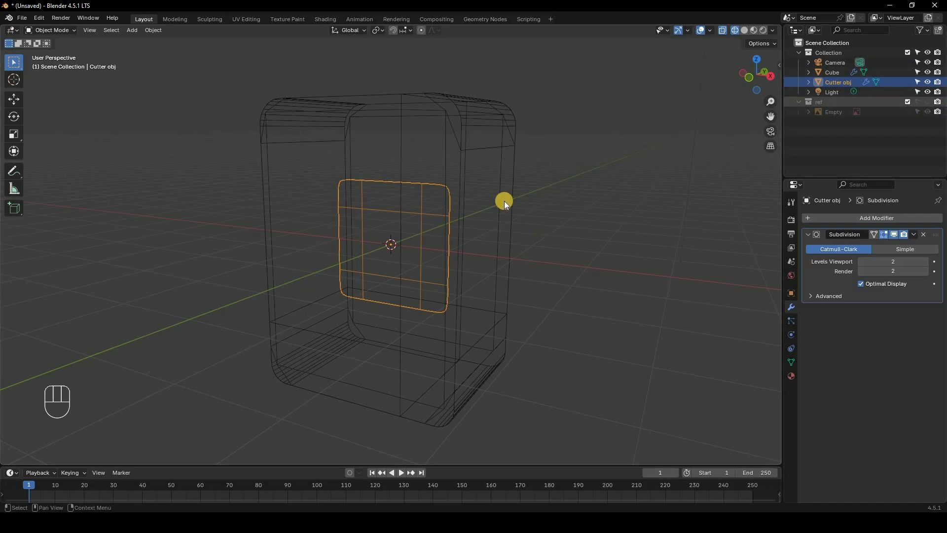
key("KP_1")
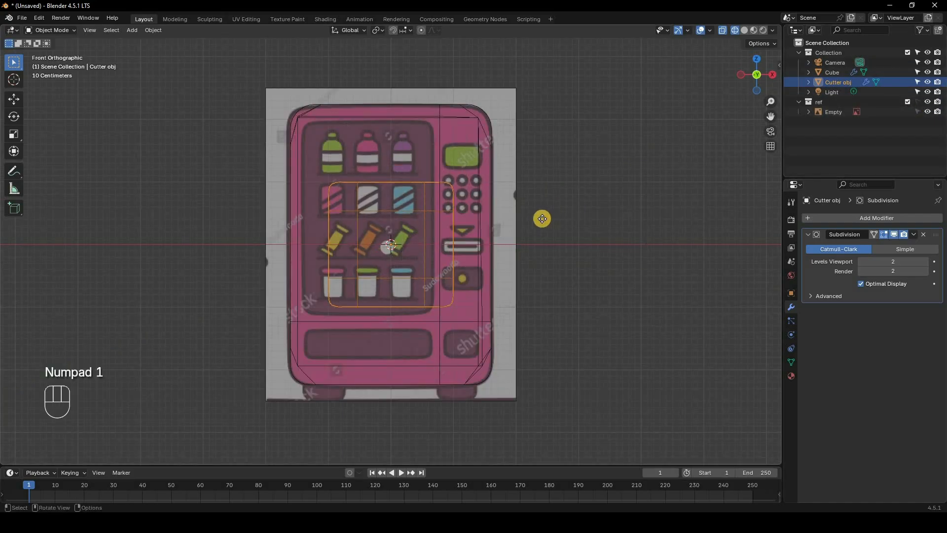
key("g")
key("x")
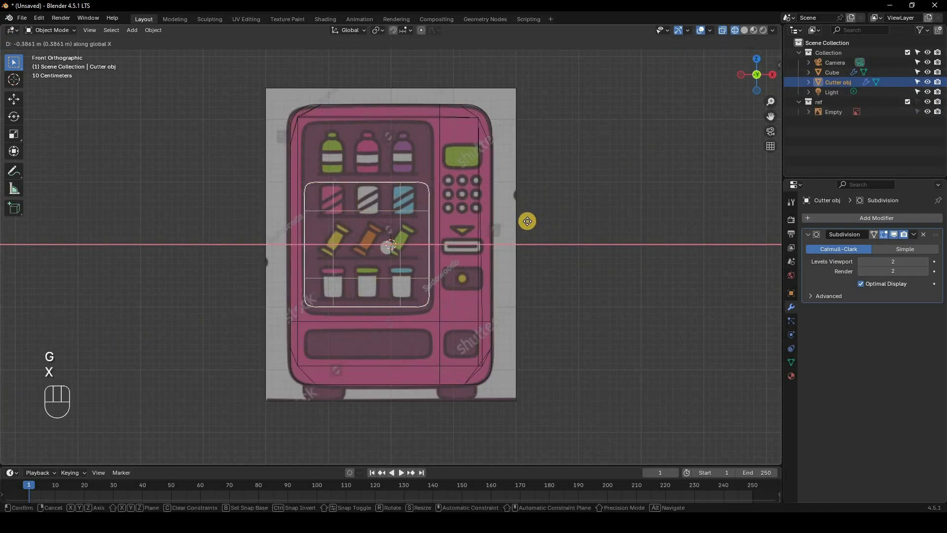
left_click(535, 234)
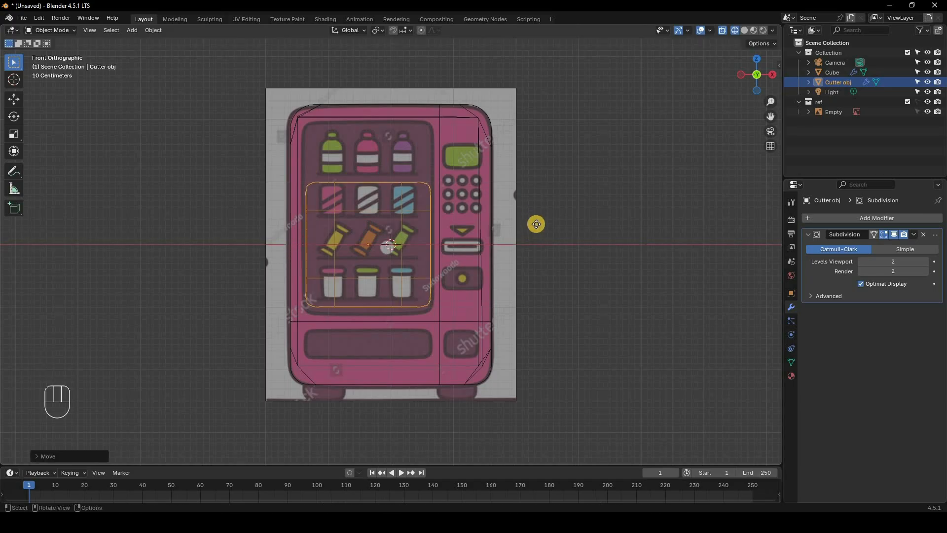
key("z")
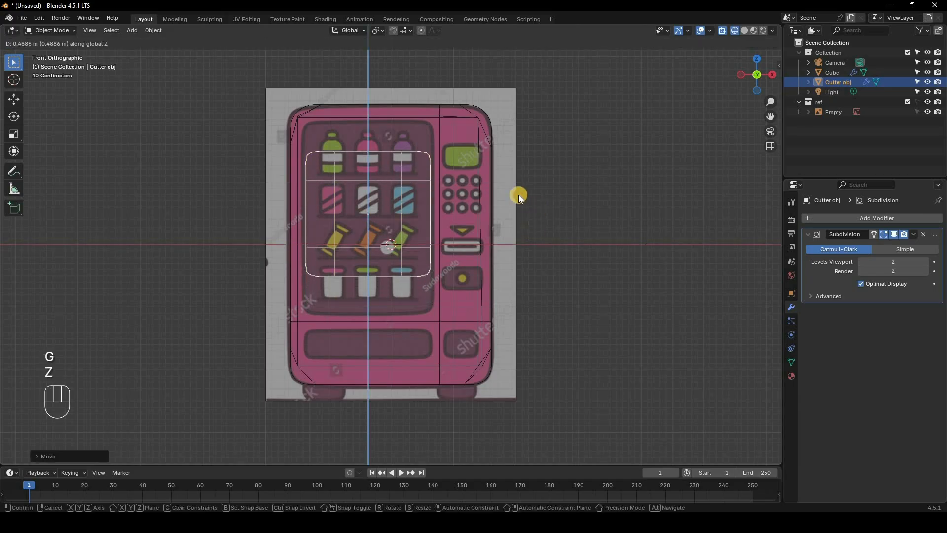
left_click(541, 191)
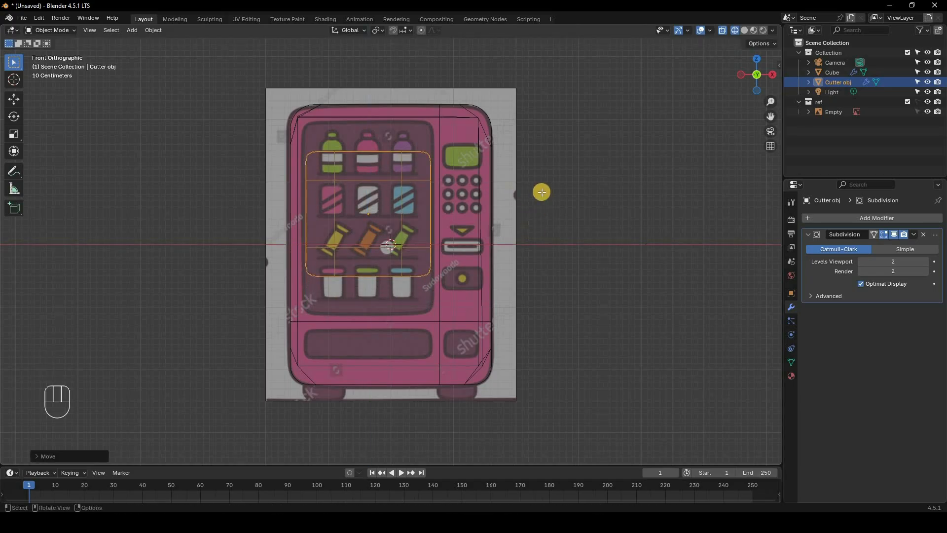
Scale the cutter's whole mesh by about 1.04 in Edit Mode to match the display window's width
key("Tab")
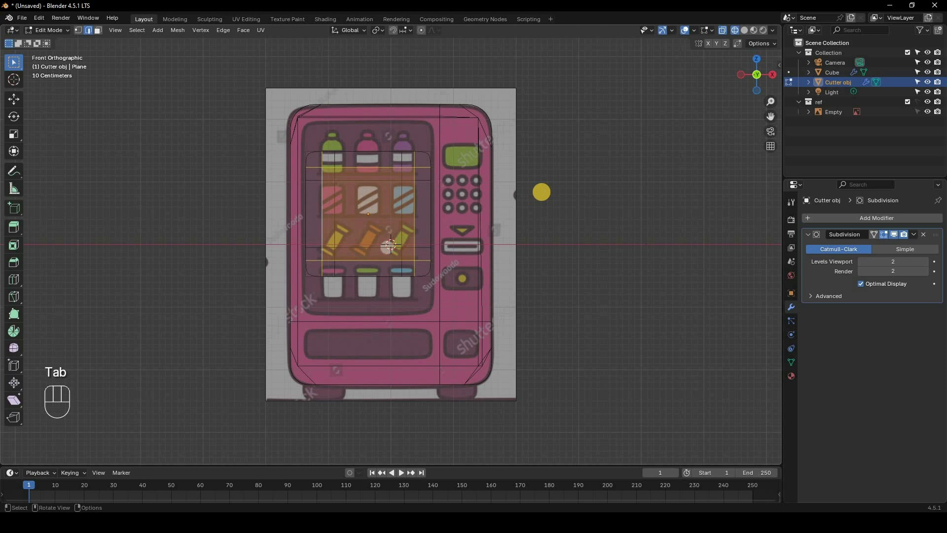
key("a")
key("s")
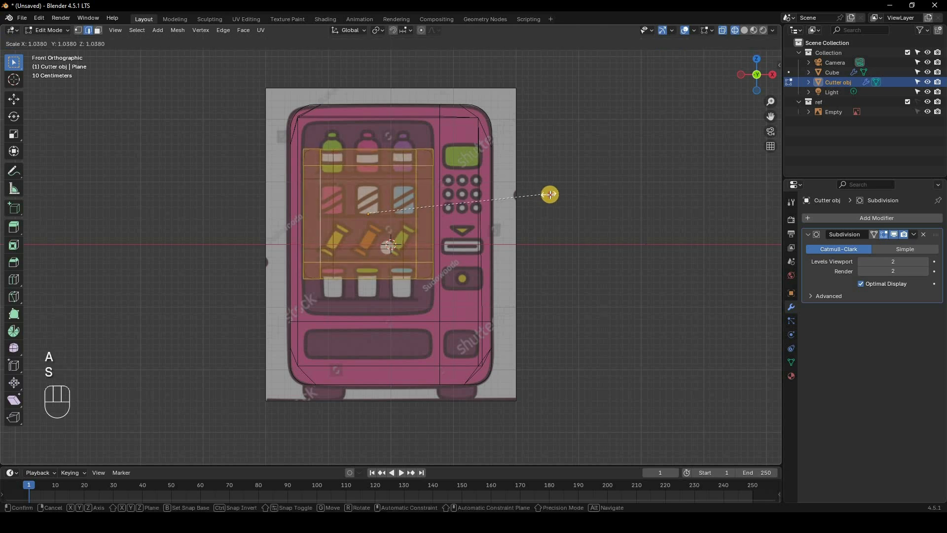
left_click(550, 194)
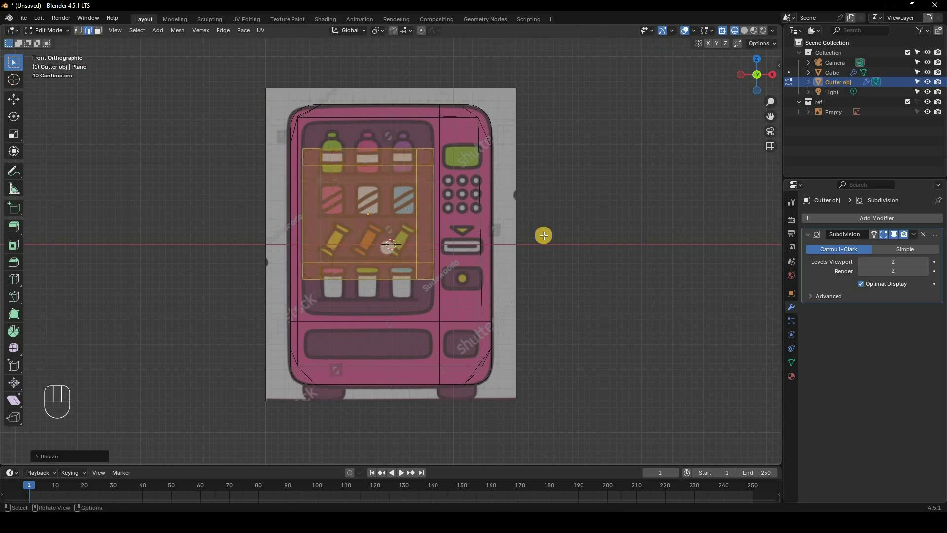
key("s")
key("z")
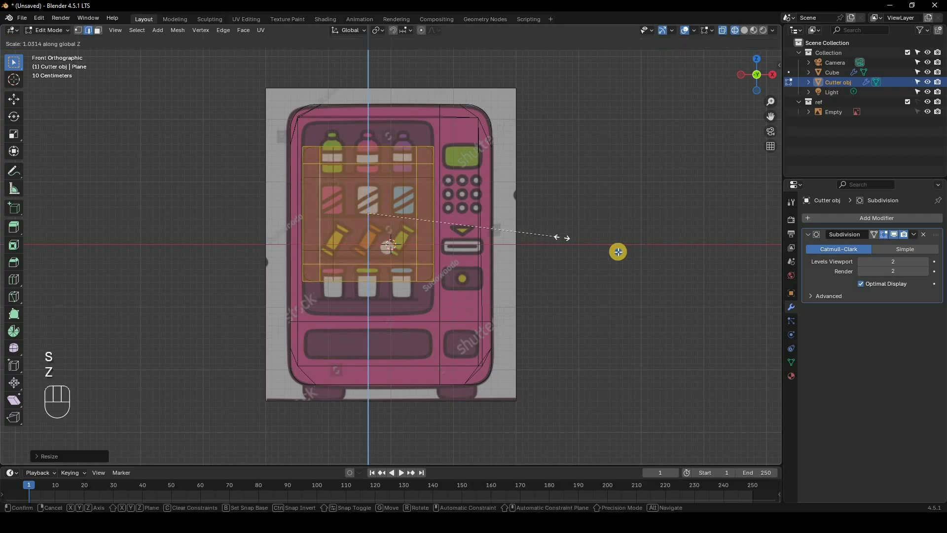
right_click(425, 149)
key("Tab")
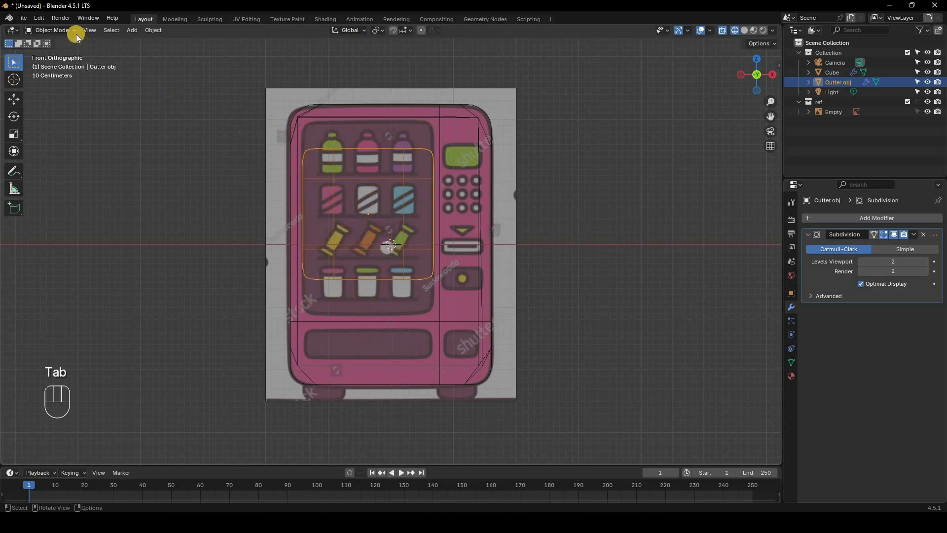
Move the cutter's upper two vertex rows up along Z to the upper edge of the reference display window
key("Tab")
key("1")
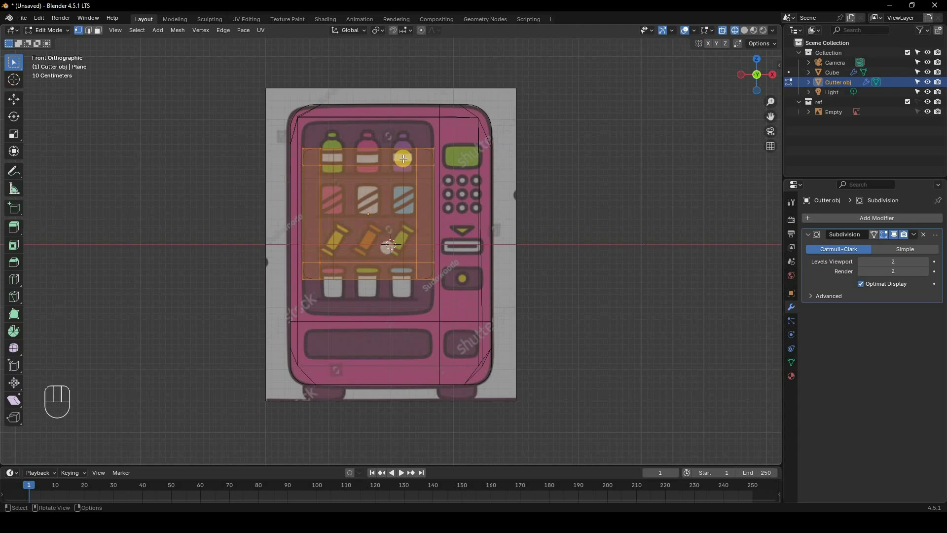
left_click_drag(290, 134, 458, 185)
key("g")
key("z")
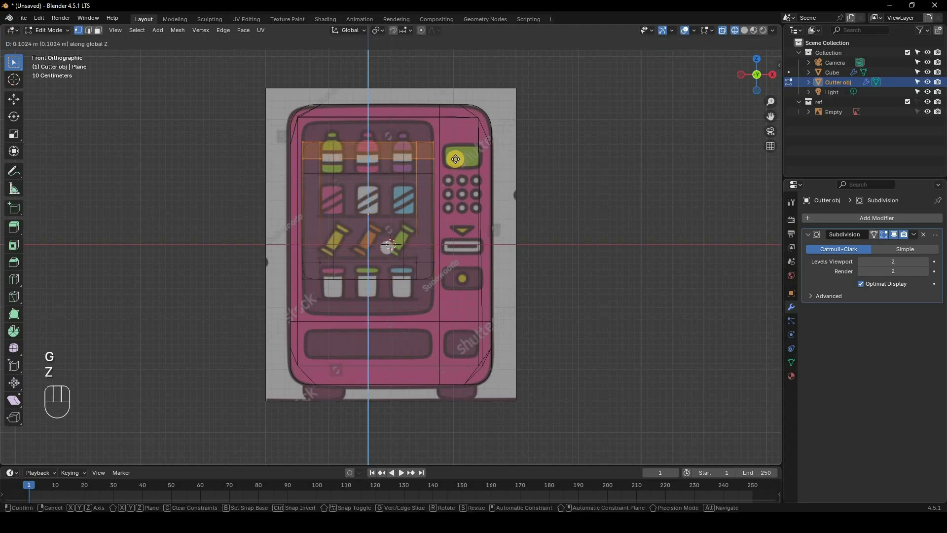
left_click(294, 245)
Move the cutter's lower two vertex rows down about 0.54 m along Z to the display window's lower edge and return to Object Mode
left_click(454, 303)
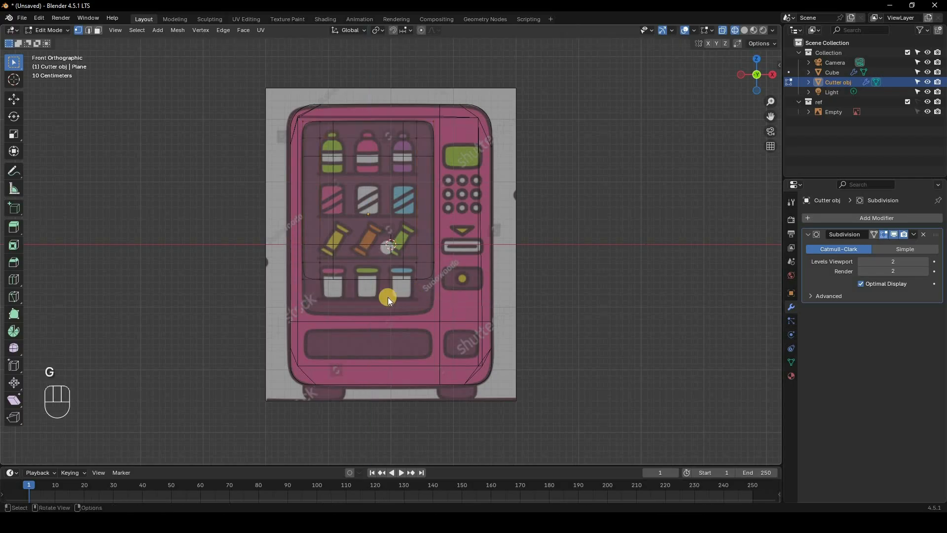
key("z")
left_click(377, 303)
left_click_drag(284, 244, 470, 310)
key("g")
key("z")
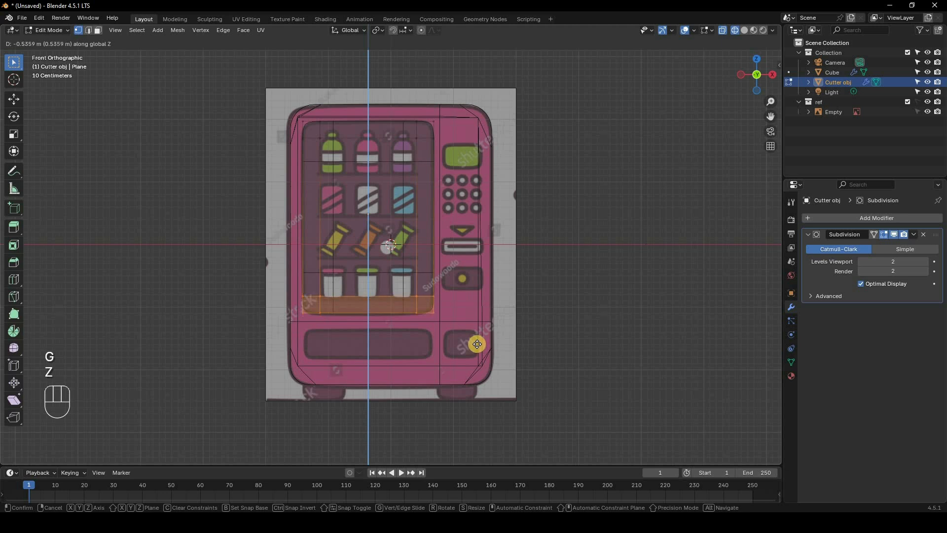
left_click(476, 344)
key("Tab")
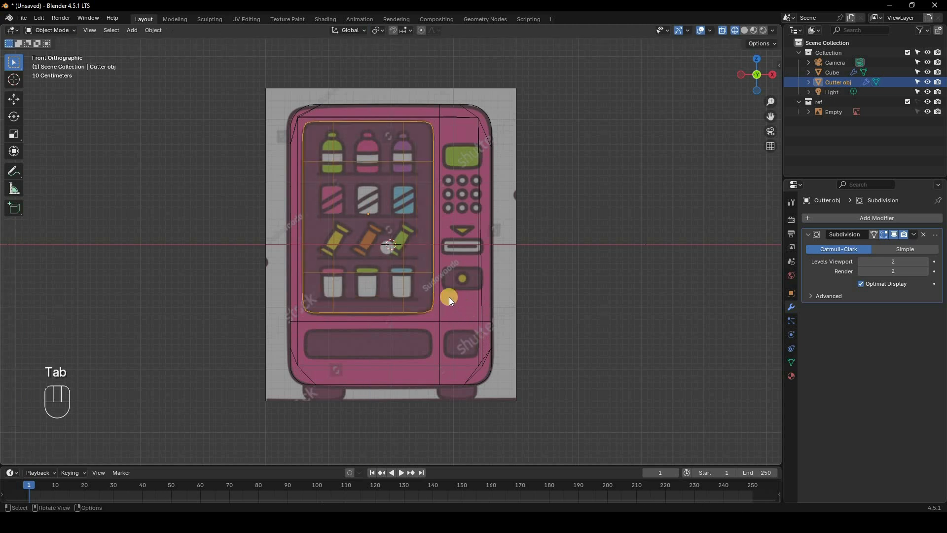
Edge-slide the cutter's left inner vertical edge loop slightly inward in Edit Mode to round the left corners more
scroll(434, 262, "up", 1)
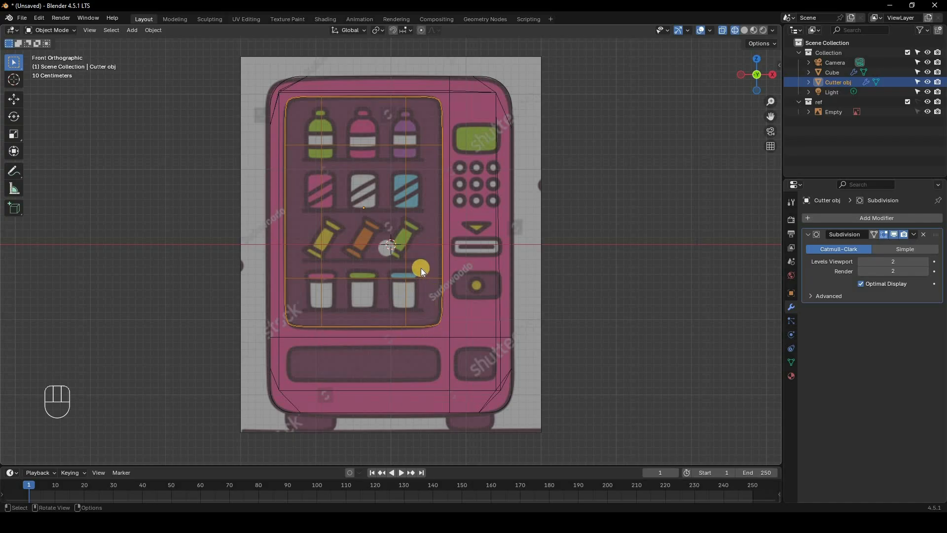
key("Tab")
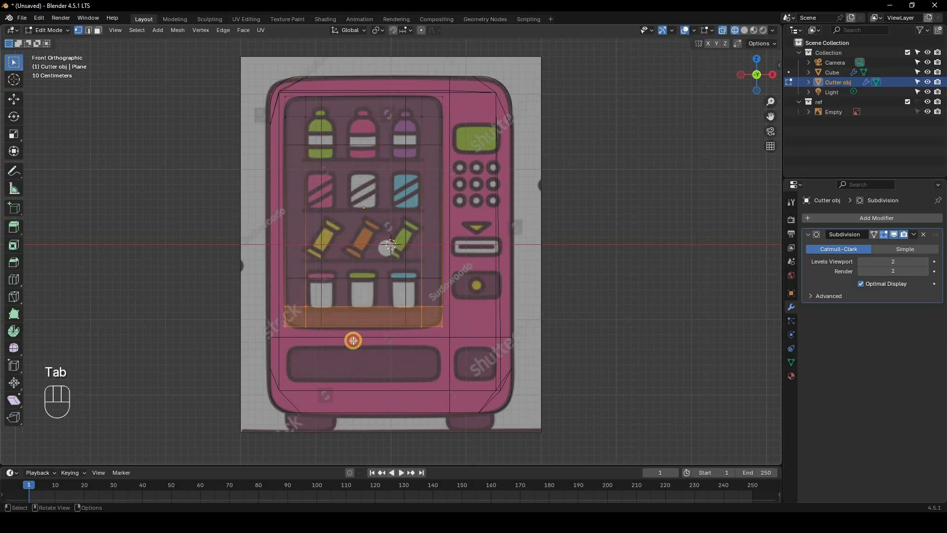
left_click_drag(357, 346, 298, 85)
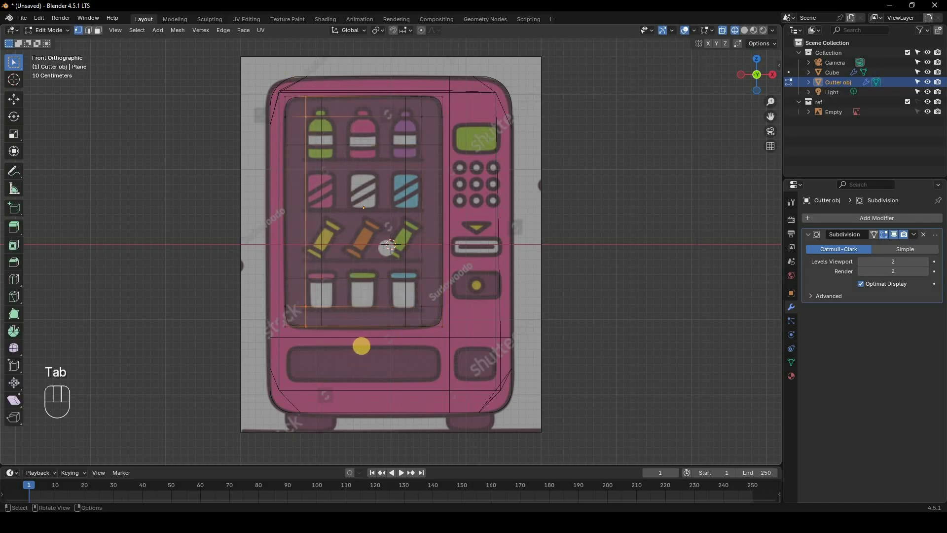
key("g")
key("g")
left_click(394, 83)
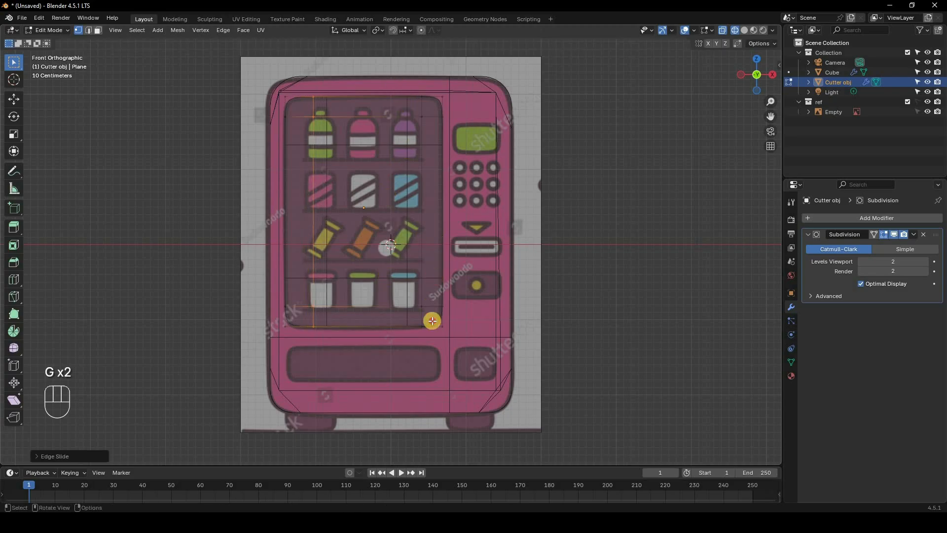
Edge-slide the cutter's right inner vertical edge loop inward to match the left one and return to Object Mode
left_click_drag(430, 359, 396, 90)
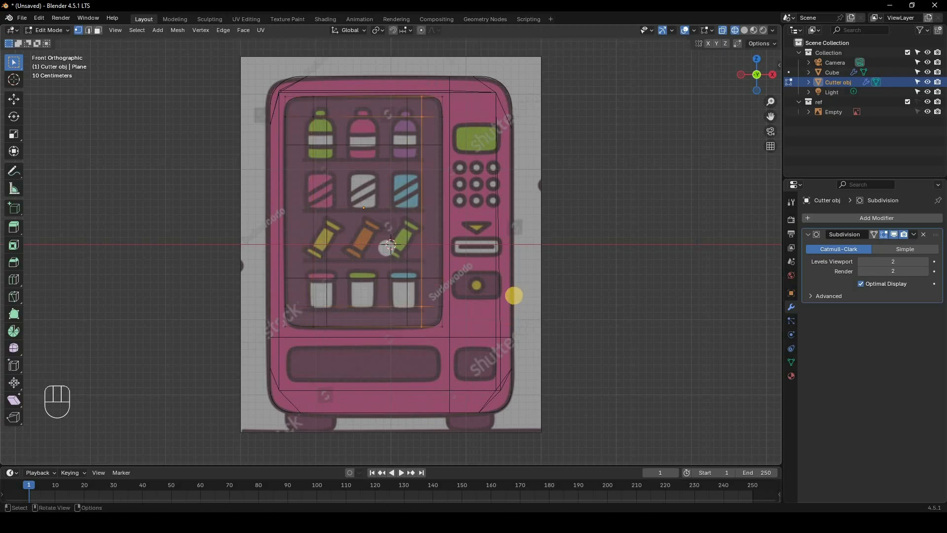
key("g")
key("g")
left_click(437, 320)
key("Tab")
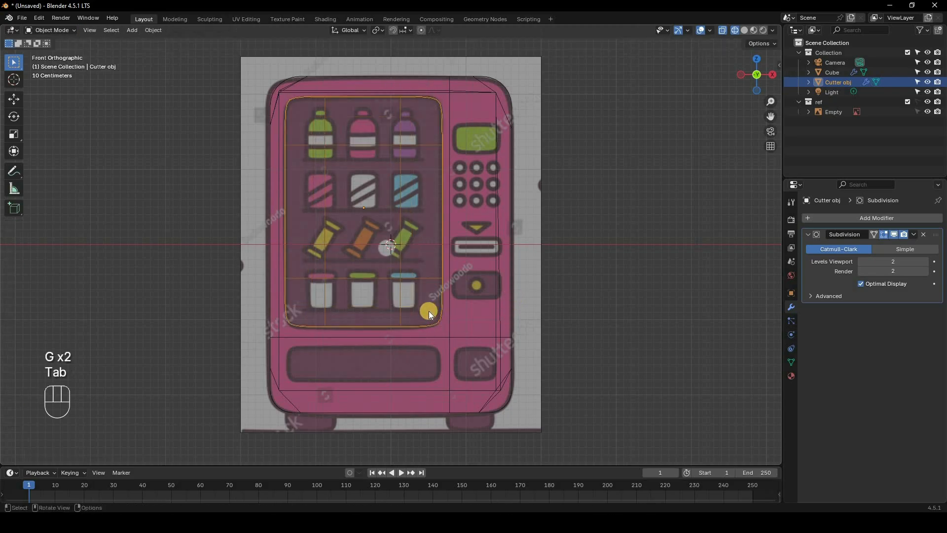
Set the cutter's Subdivision viewport and render levels to 3 and apply the modifier
left_click(927, 262)
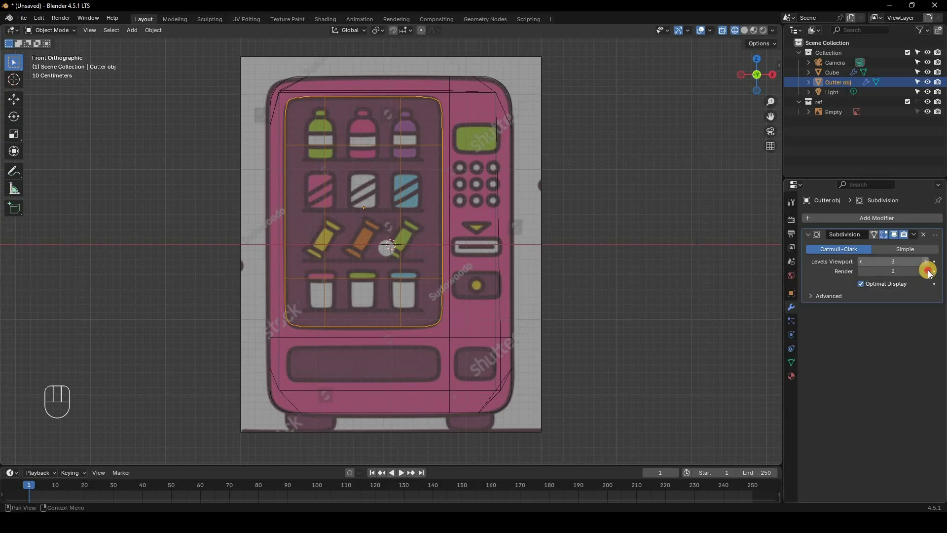
left_click(928, 272)
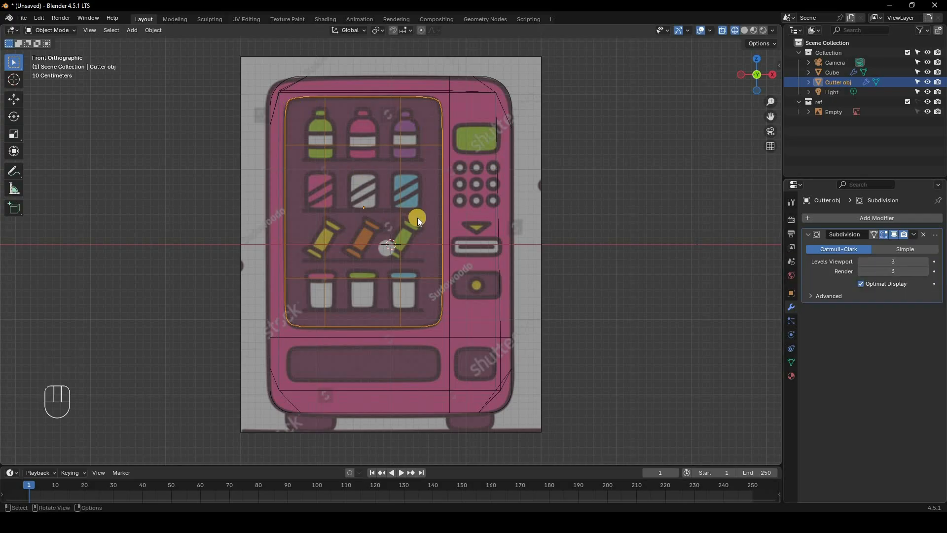
left_click(909, 239)
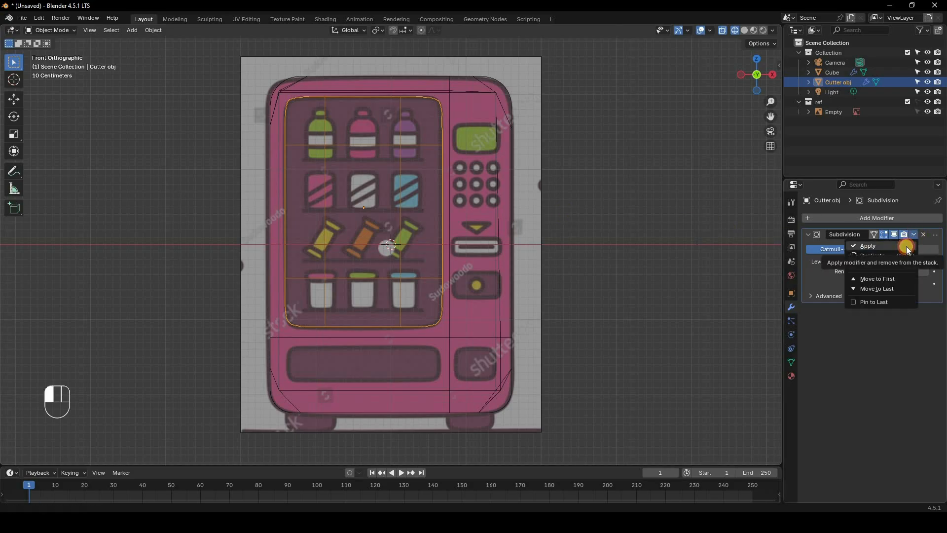
left_click(907, 247)
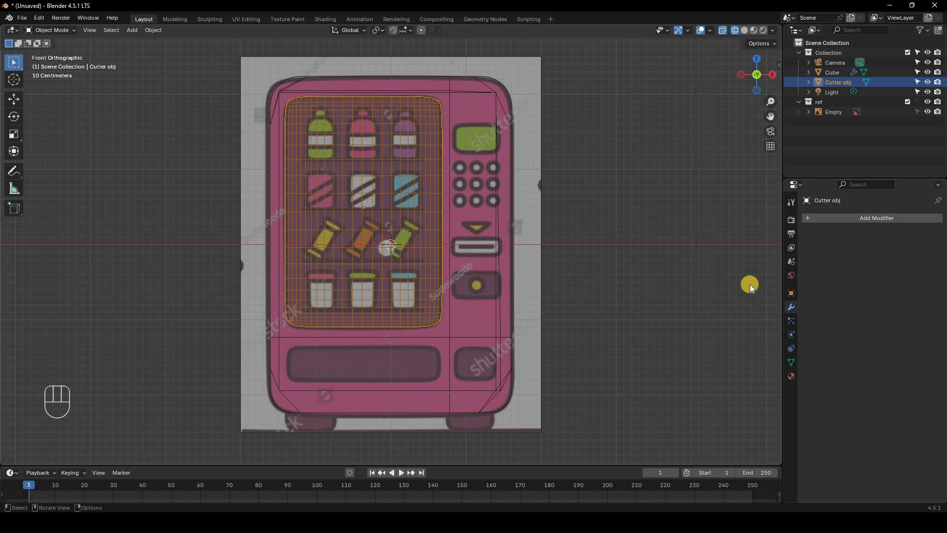
In right side view, move Cutter obj along Y to about -1.42 m, in front of the machine body, and enter Edit Mode
left_click(790, 294)
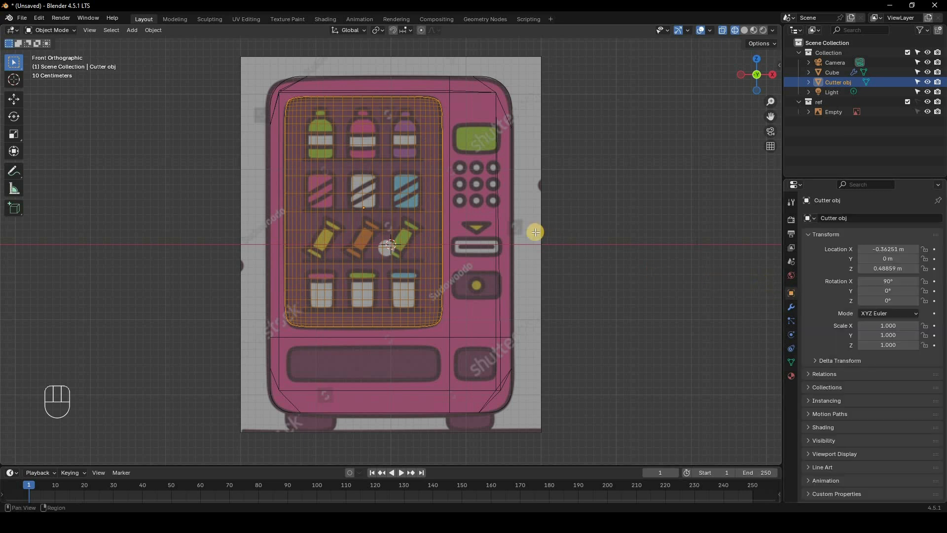
key("Tab")
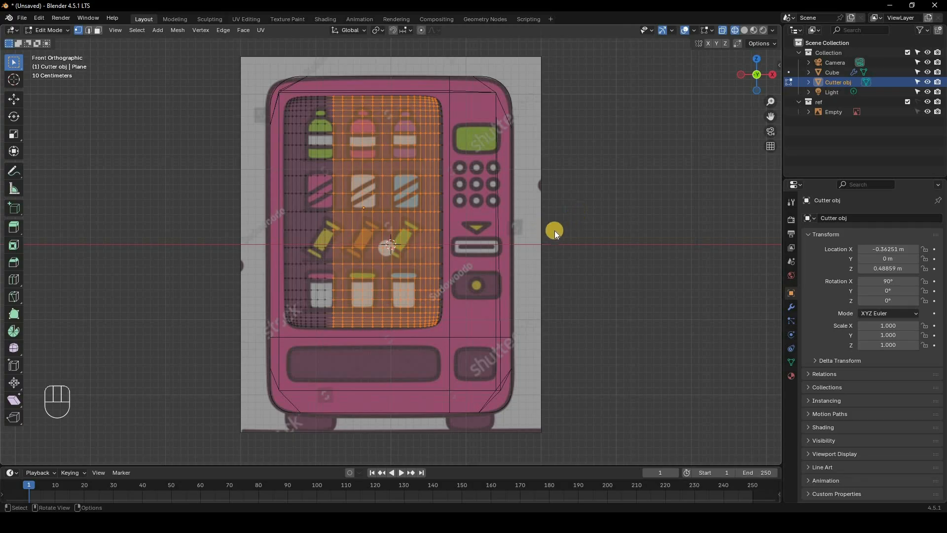
key("Tab")
middle_click_drag(512, 231, 506, 227)
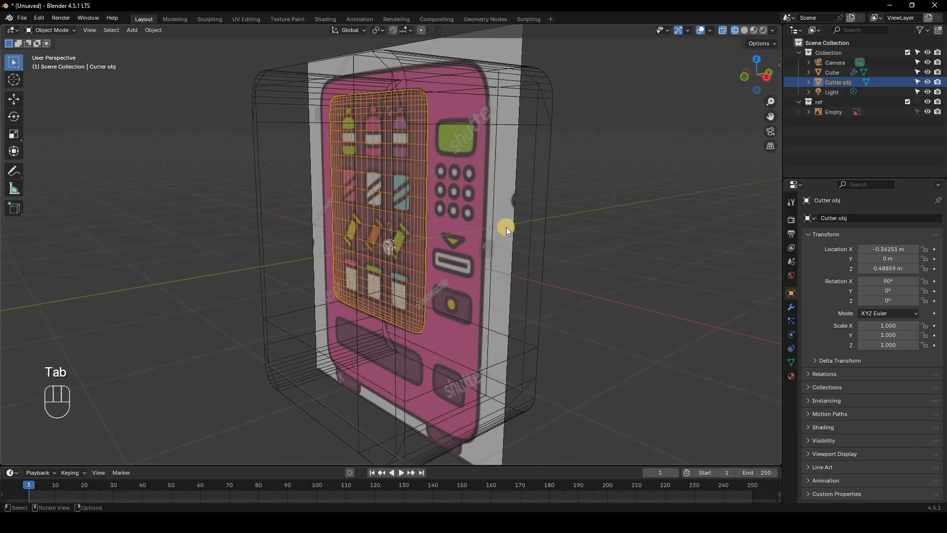
key("KP_3")
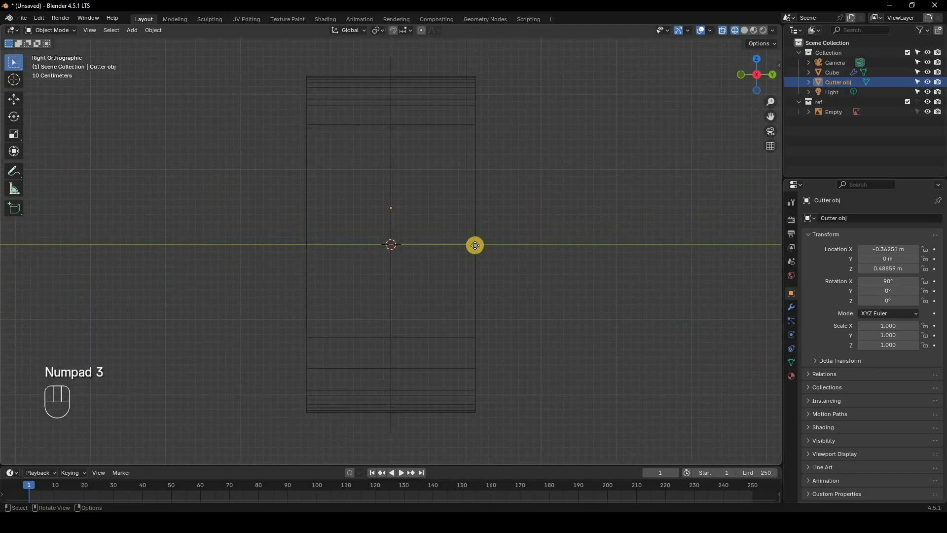
key("g")
key("y")
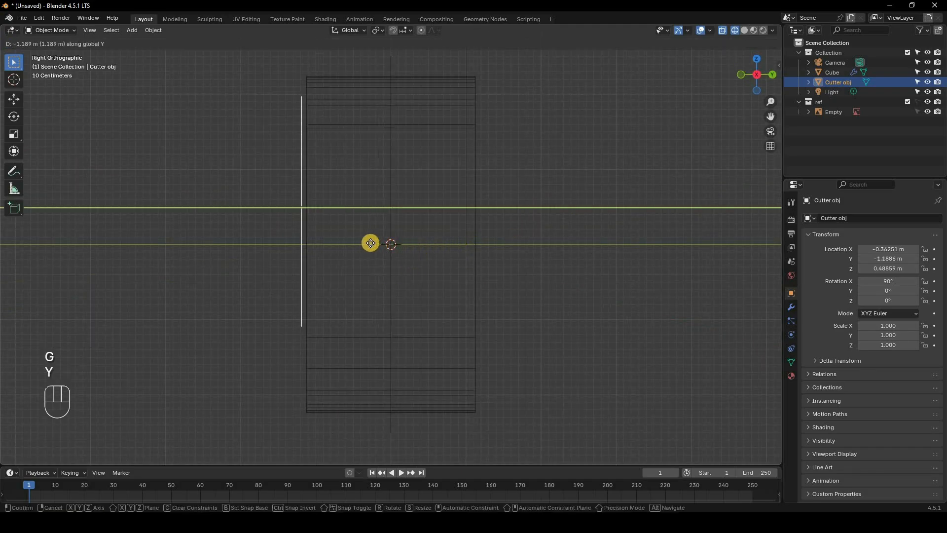
left_click(359, 242)
key("Tab")
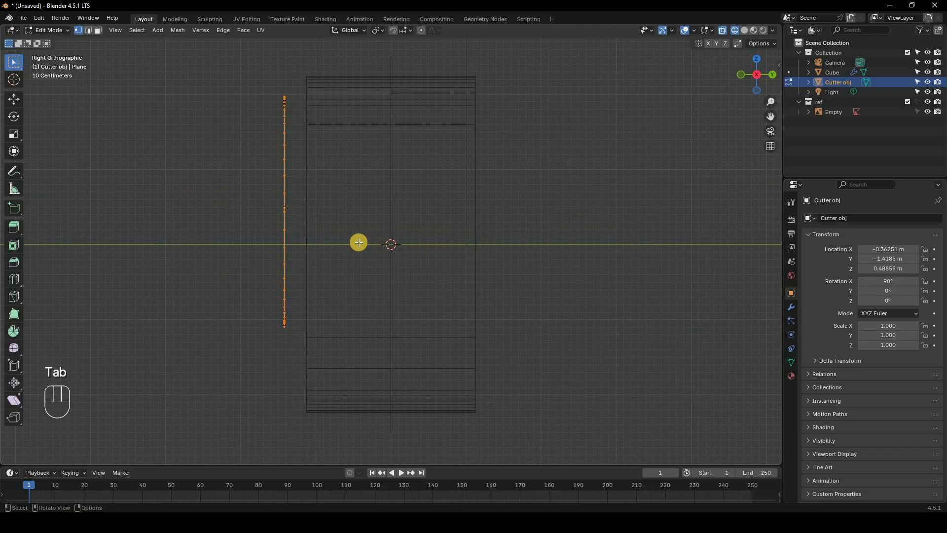
Turn on snapping, extrude the whole cutter mesh along Y into the front of the machine body, and return to Object Mode
middle_click_drag(374, 246, 375, 245)
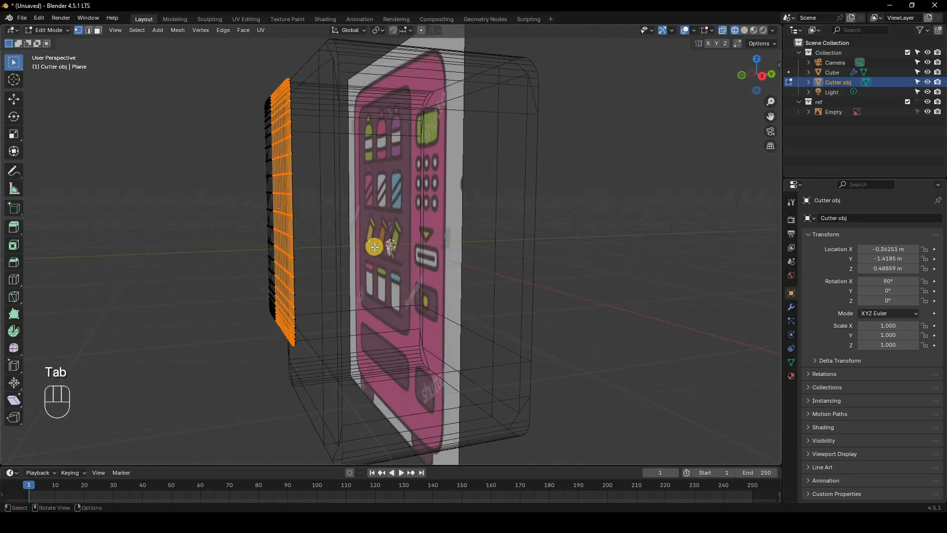
key("a")
key("KP_3")
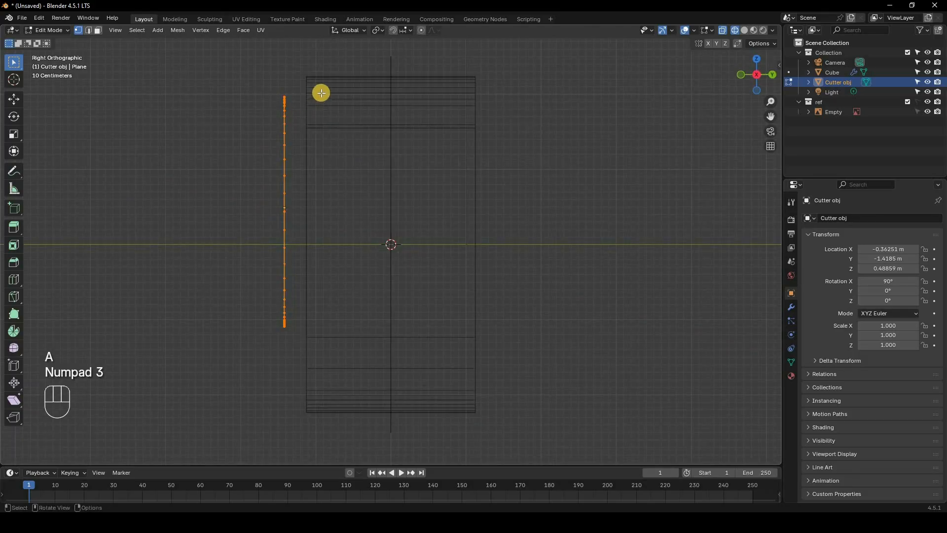
scroll(349, 95, "up", 2)
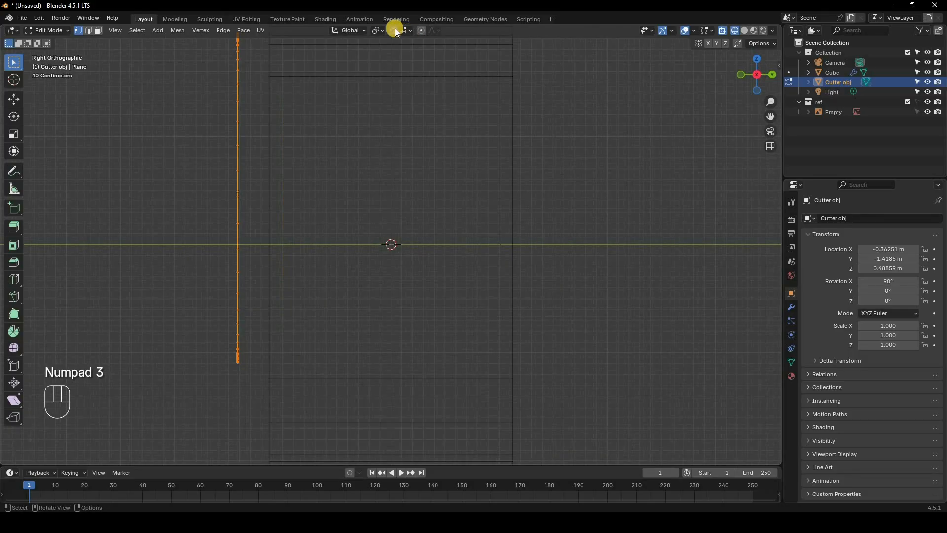
left_click(394, 30)
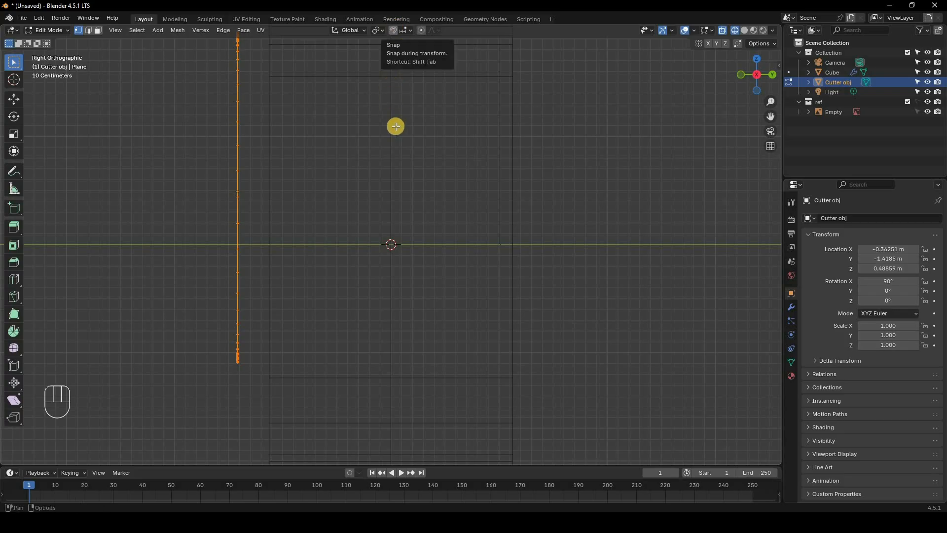
key("KP_1")
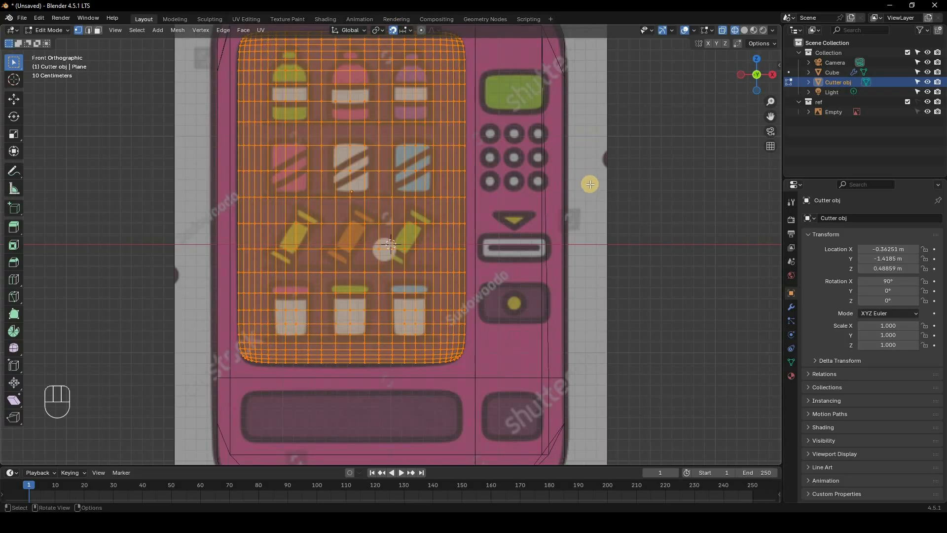
middle_click_drag(585, 144, 587, 185, "shift")
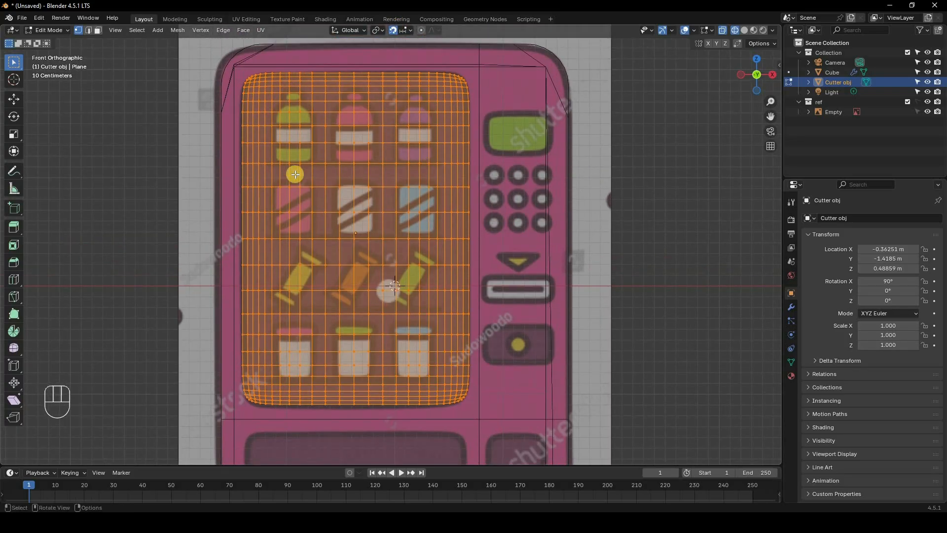
key("KP_3")
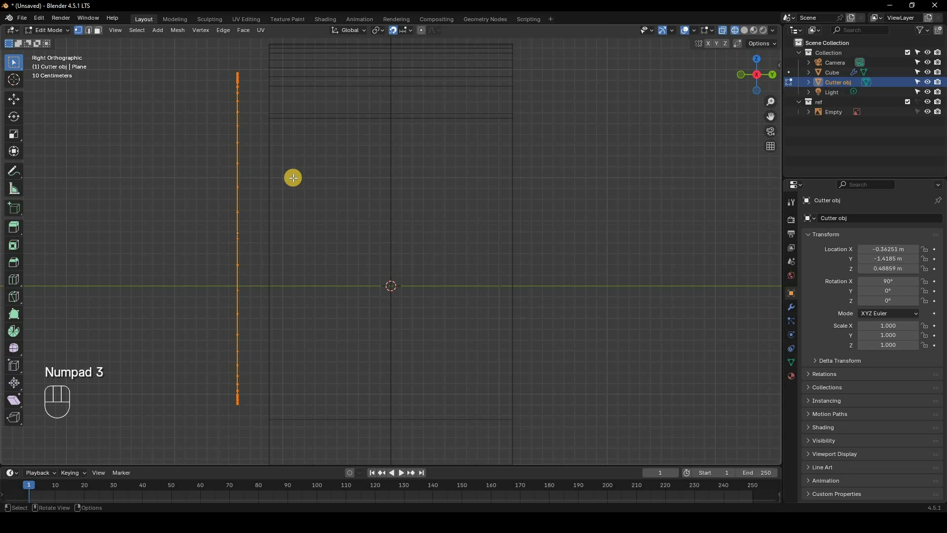
key("e")
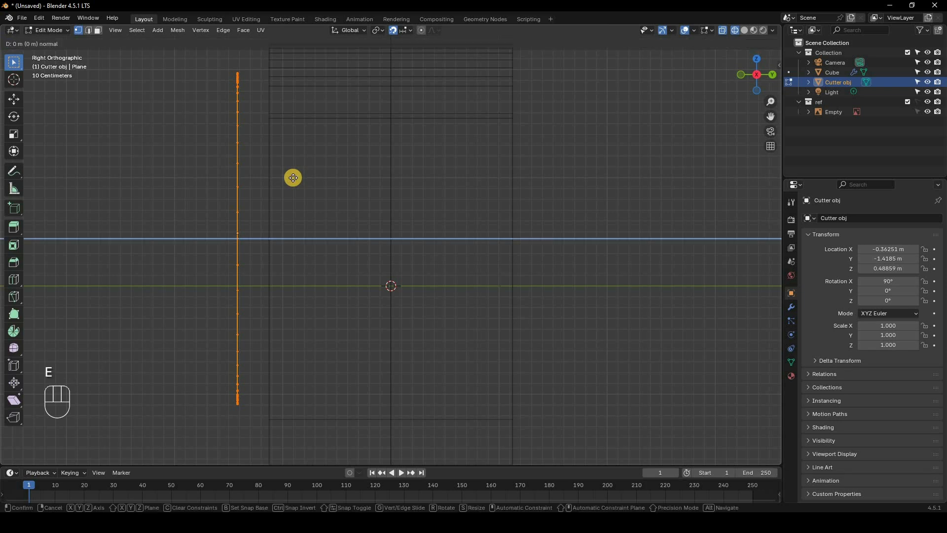
key("y")
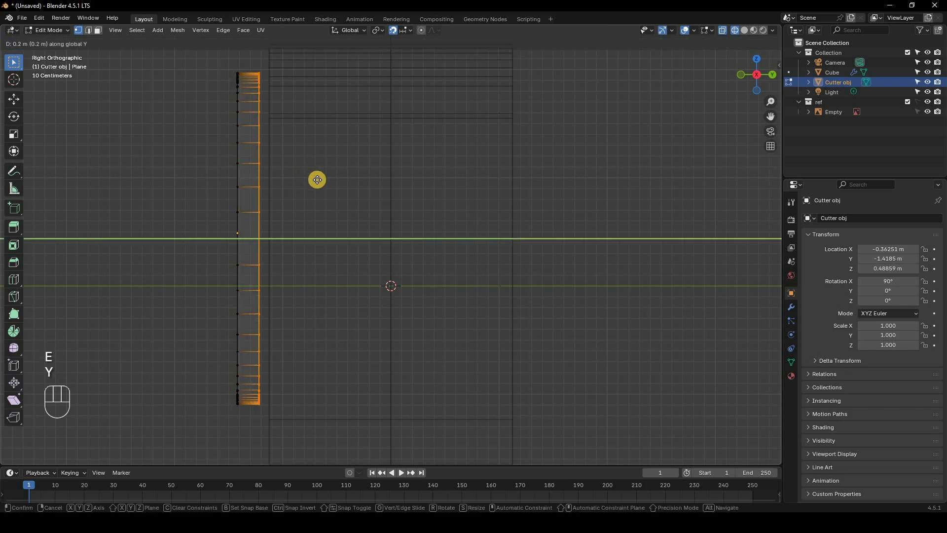
left_click(352, 179)
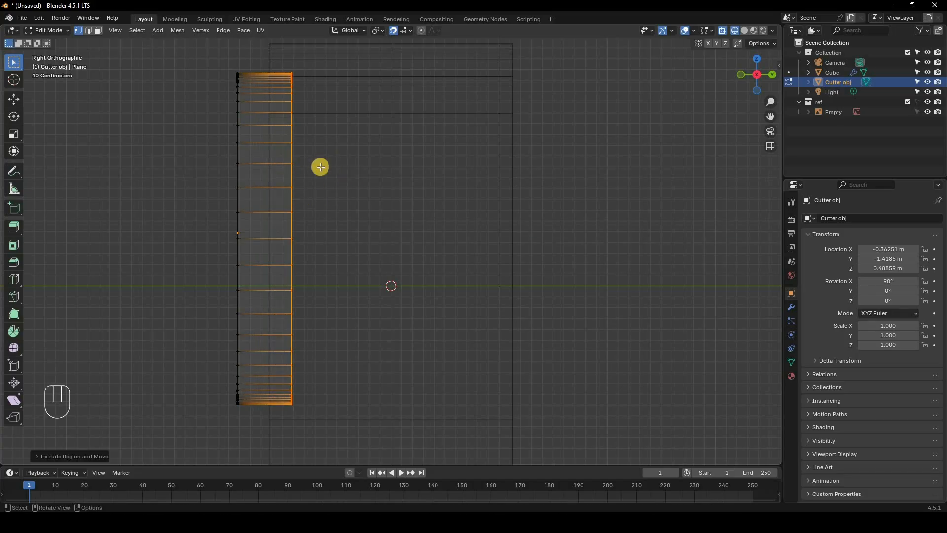
key("Tab")
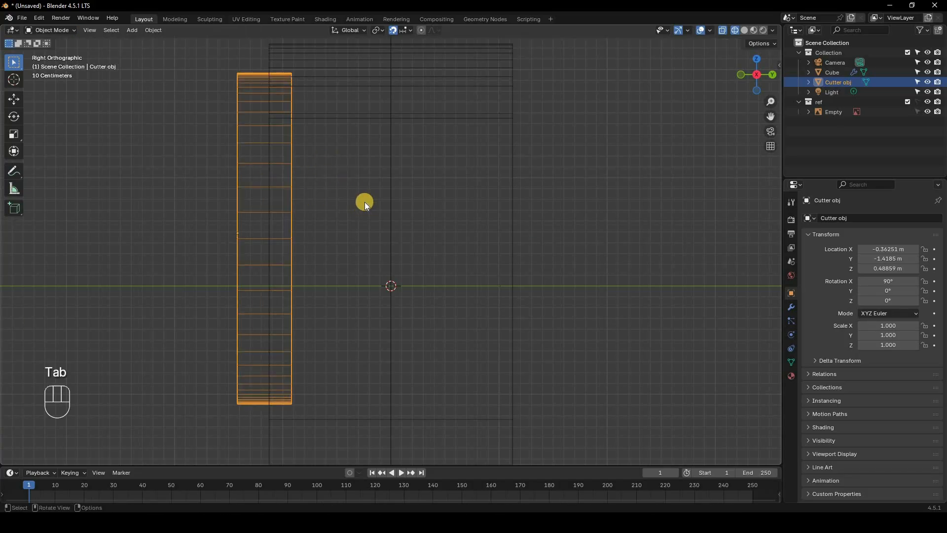
Switch to solid shading and apply Shade Auto Smooth to the extruded cutter
key("KP_1")
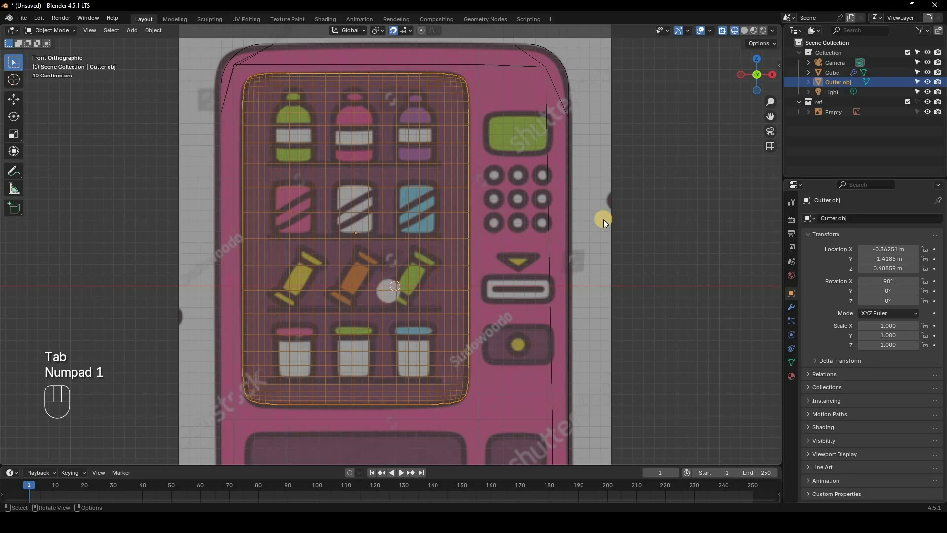
key("z")
scroll(557, 252, "down", 3)
mouse_move(554, 253)
middle_mouse_down()
mouse_move(330, 244)
mouse_move(335, 259)
middle_mouse_up()
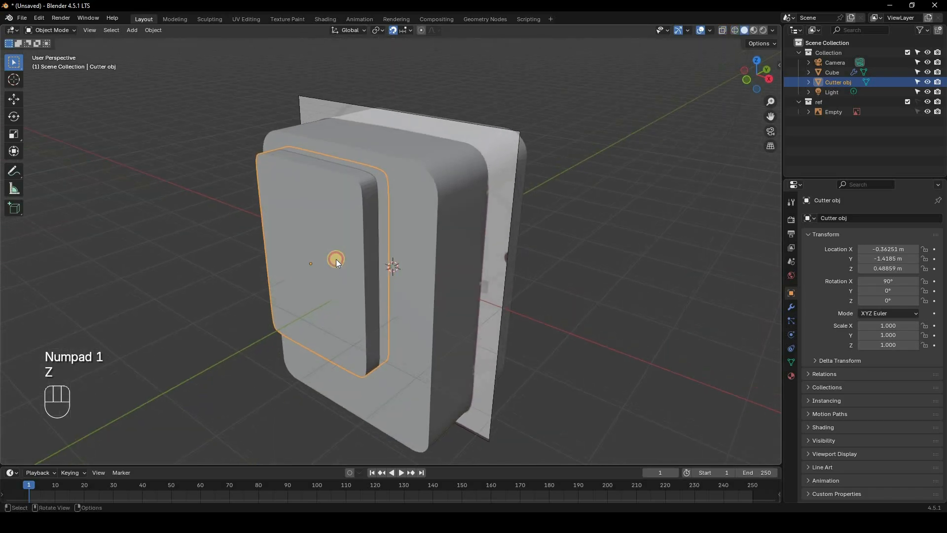
left_click(331, 261)
right_click(330, 262)
left_click(329, 260)
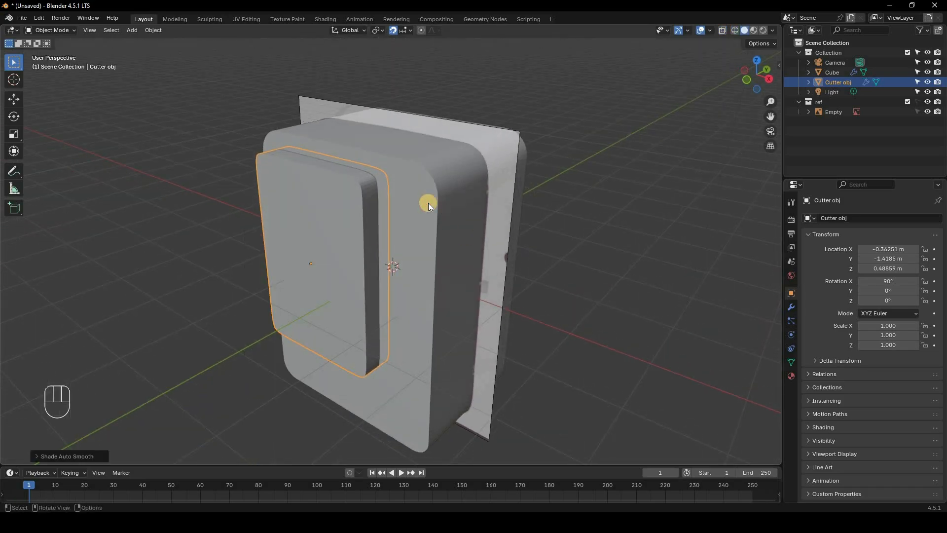
Rename the machine body object from Cube to Main
left_click(428, 203)
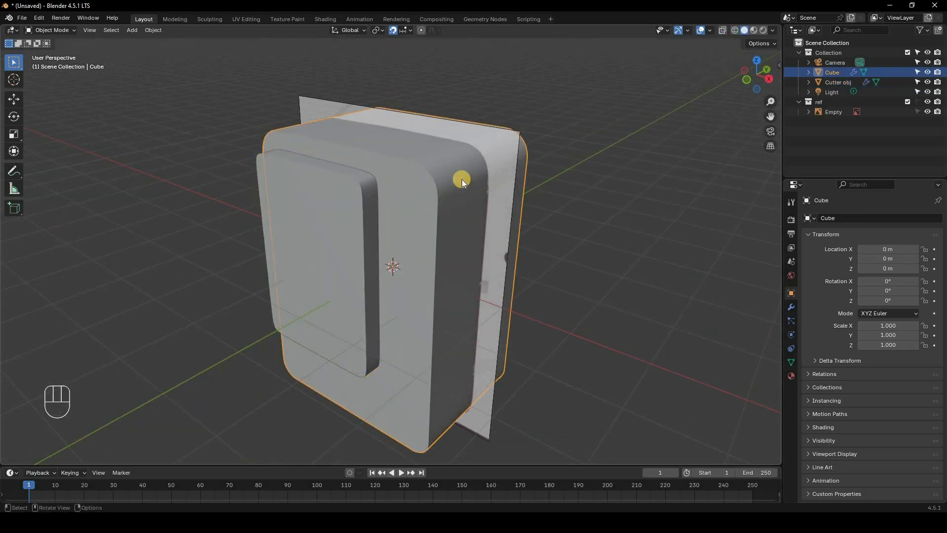
double_click(833, 72)
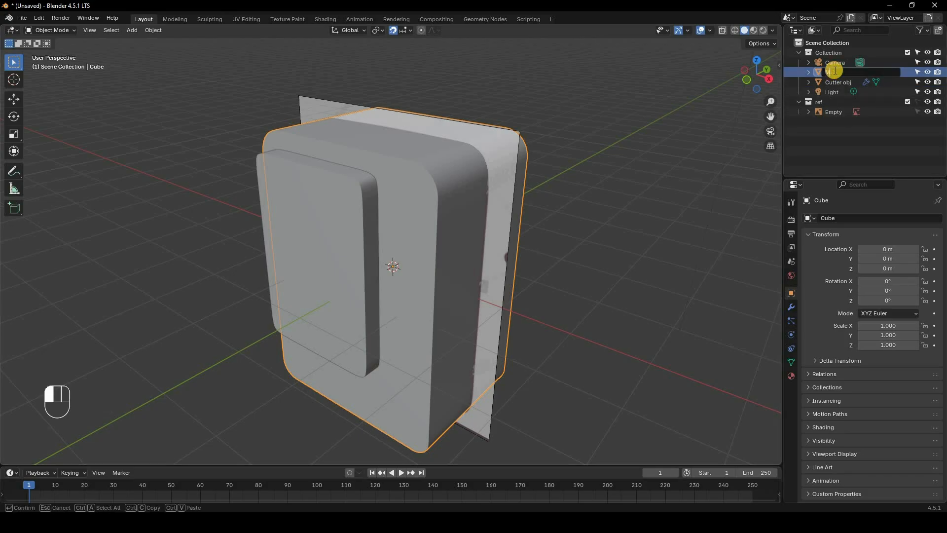
key("Return")
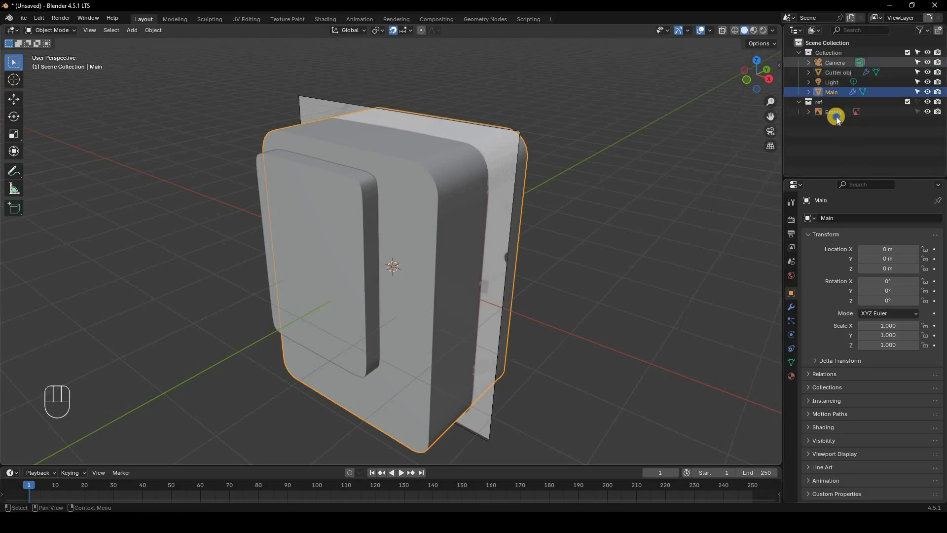
Create a new empty collection in the scene, alongside the ref collection
right_click(830, 110)
key("Escape")
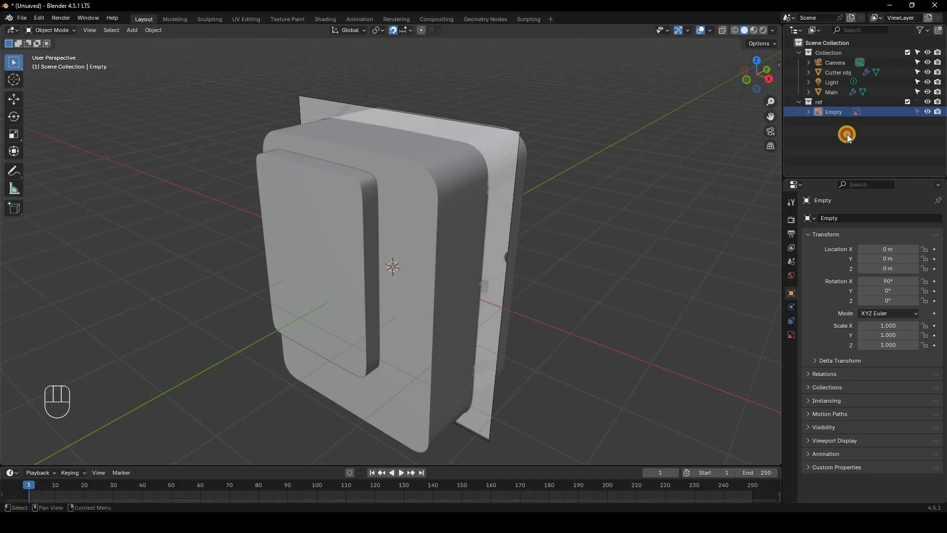
right_click(839, 128)
left_click(838, 130)
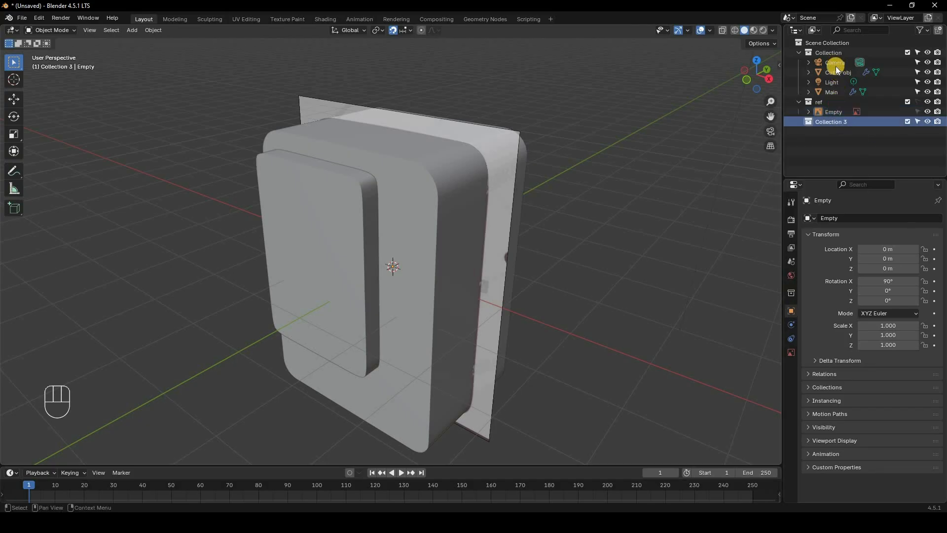
Duplicate the Main body in place and move the copy into the new collection
left_click(511, 220)
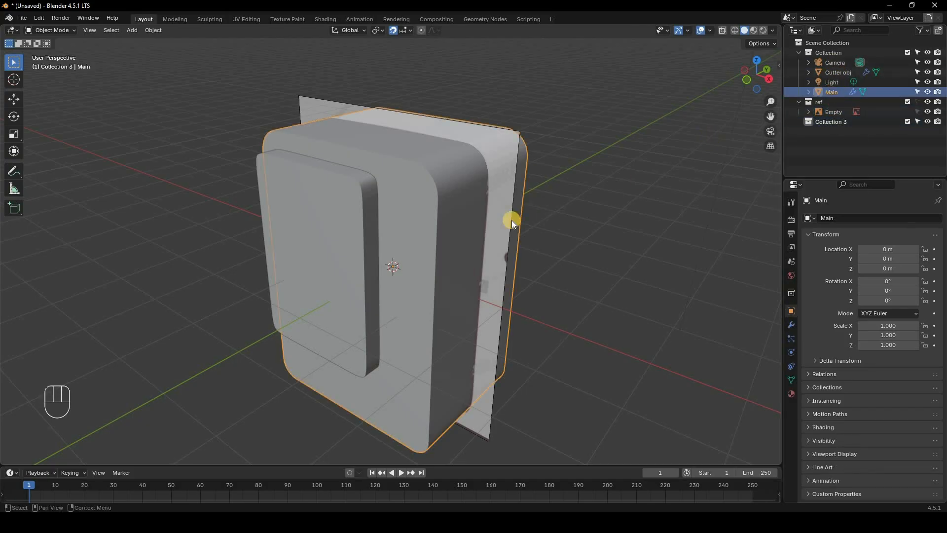
key("ctrl+d")
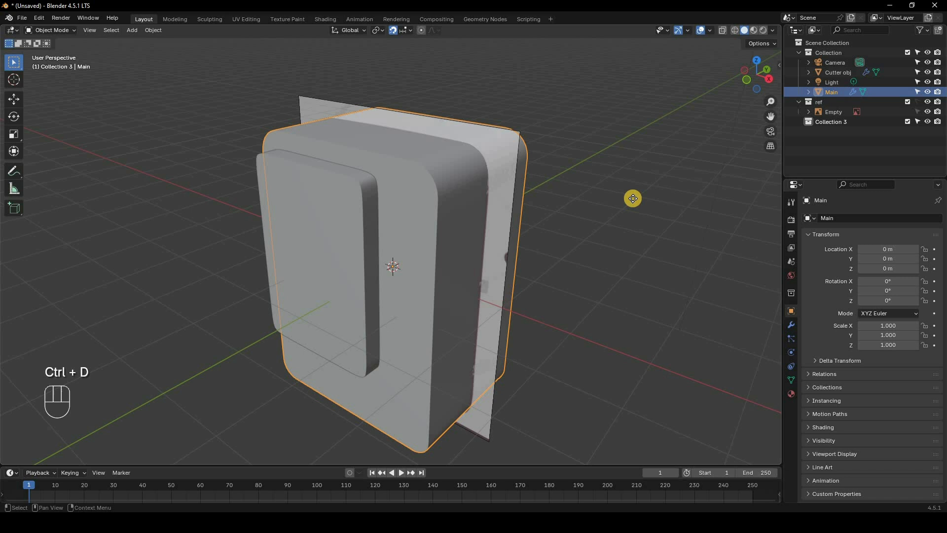
key("shift+d")
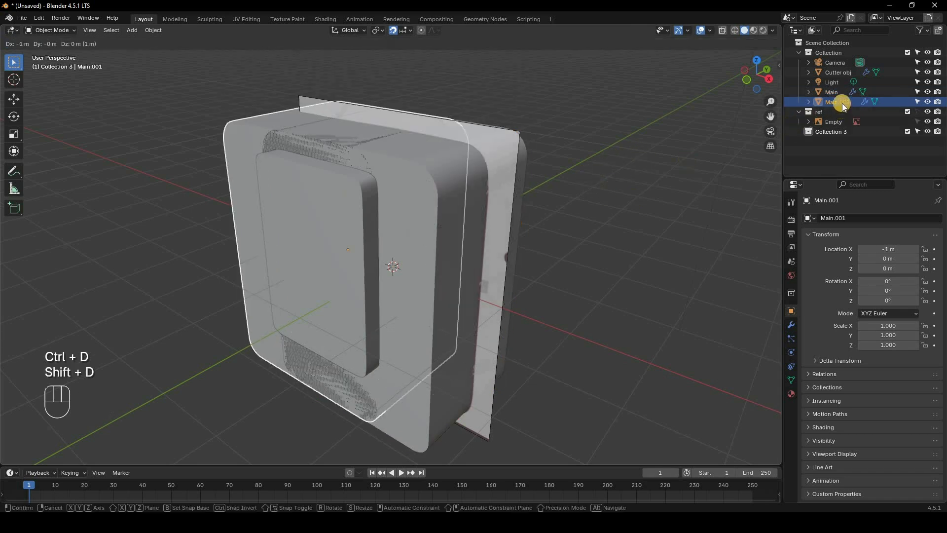
right_click(843, 104)
left_click_drag(842, 103, 840, 129)
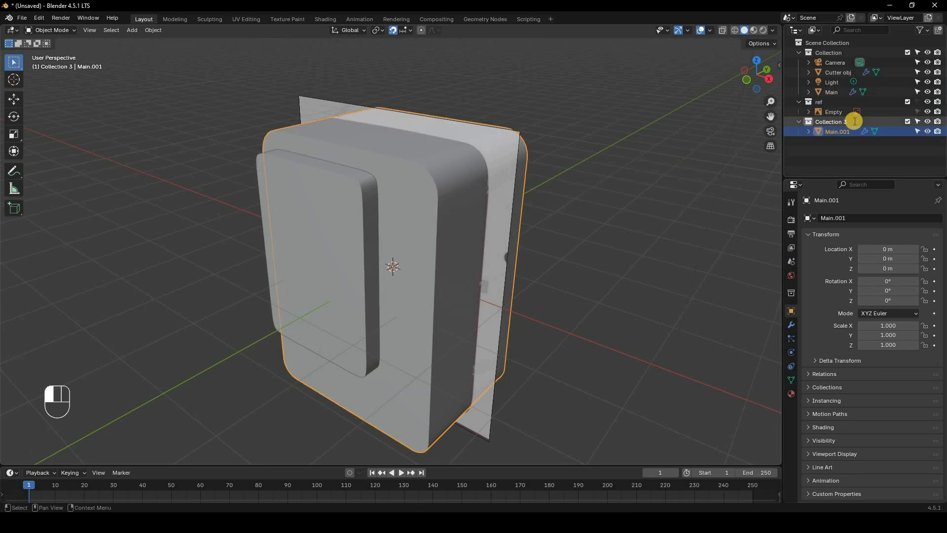
Rename the new collection holding the body's copy as baackup and turn off snapping
double_click(854, 121)
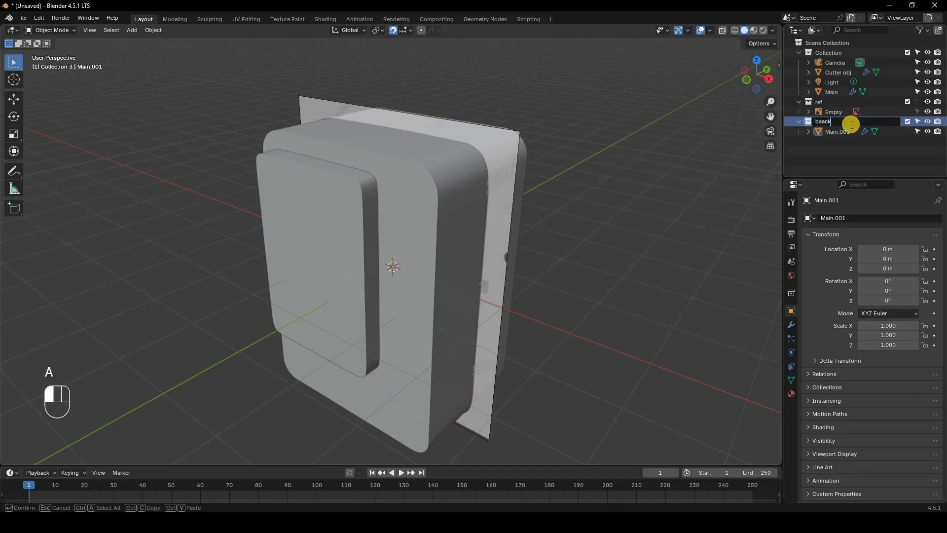
key("Return")
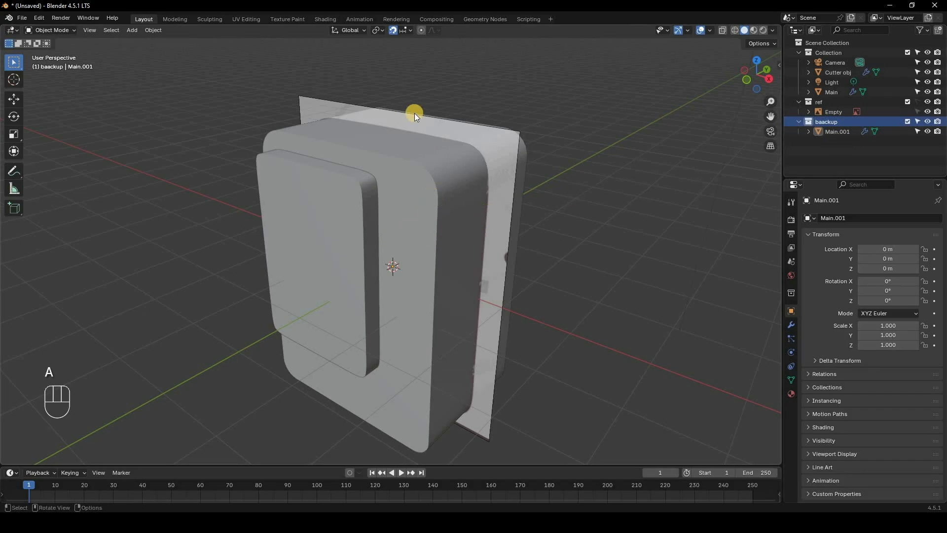
left_click(393, 30)
Add a Boolean modifier in Difference mode to the Main body, with Cutter obj as its operand object
left_click(437, 247)
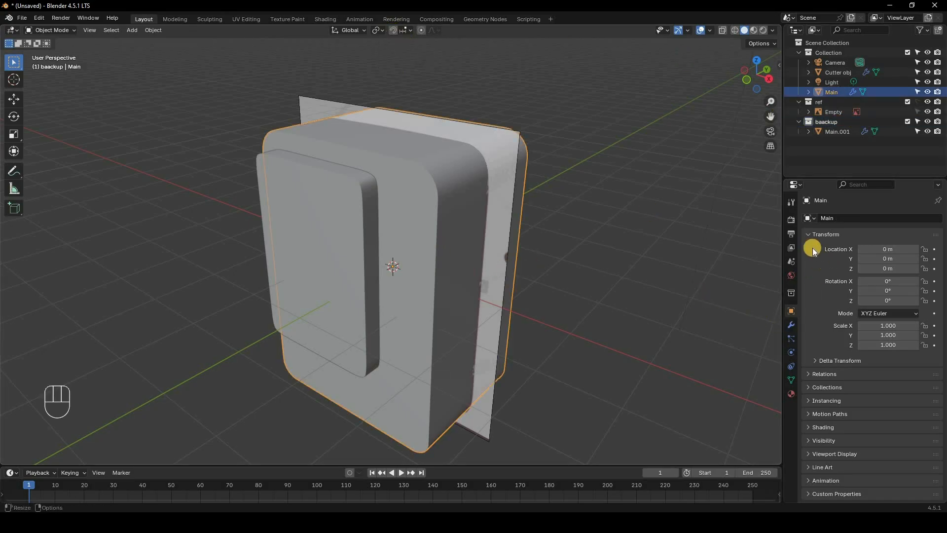
left_click(791, 324)
left_click(821, 217)
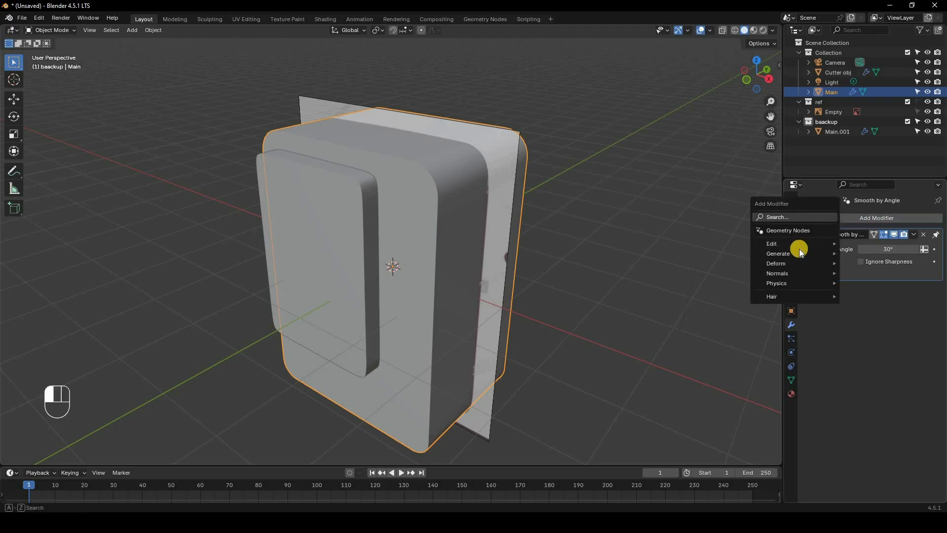
mouse_move(828, 255)
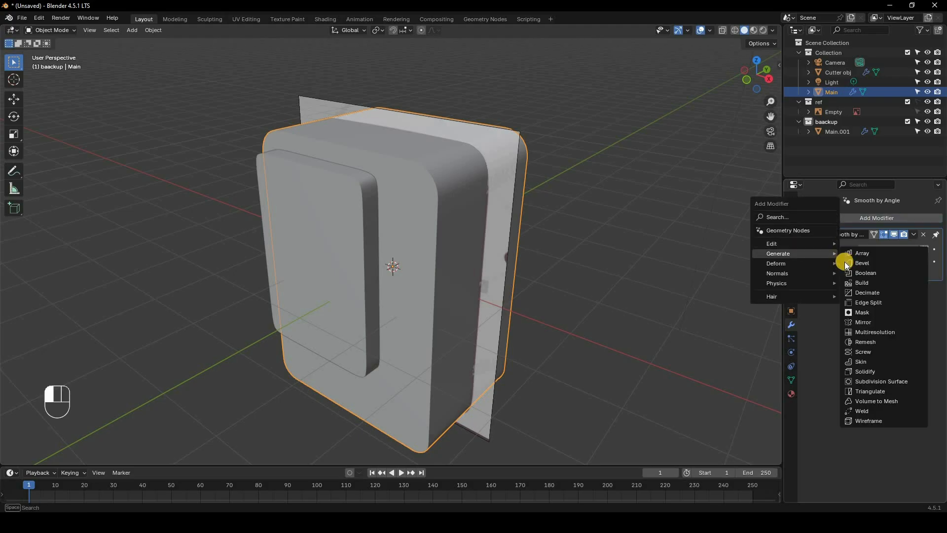
left_click(882, 274)
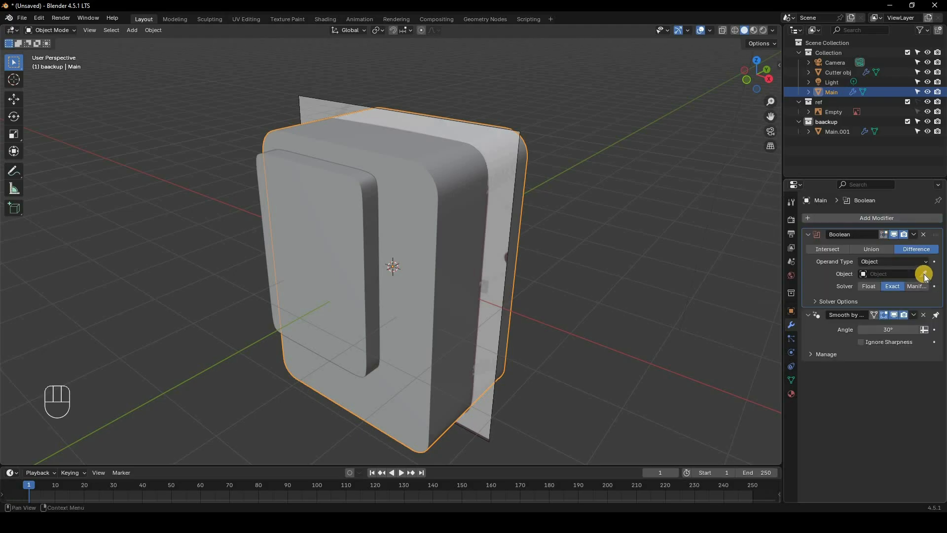
left_click(924, 273)
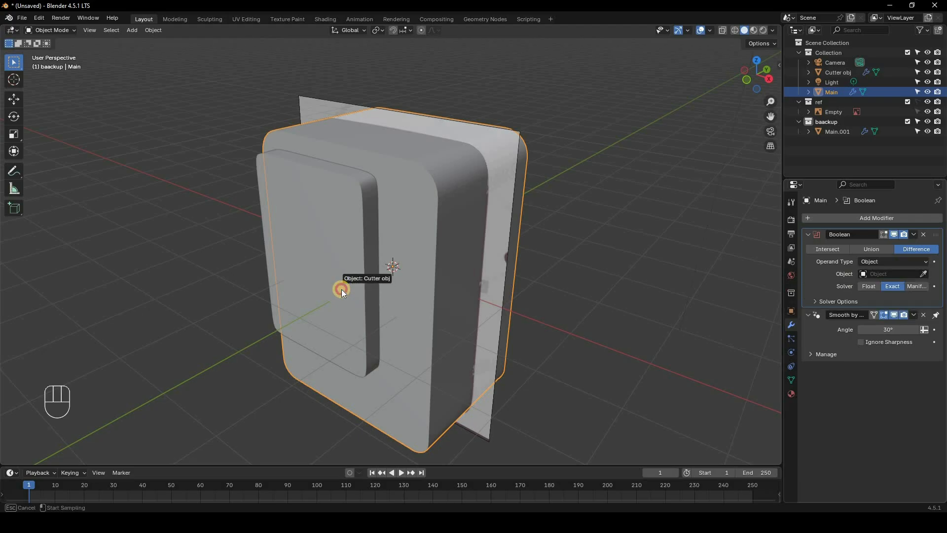
left_click(341, 289)
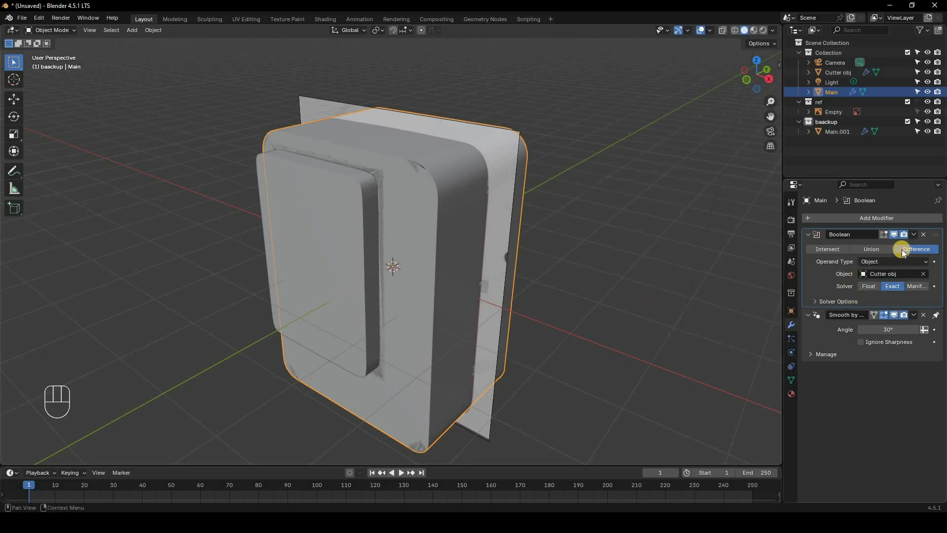
Set the Boolean modifier's solver to Float and inspect the cut in wireframe before returning to solid shading
left_click(872, 287)
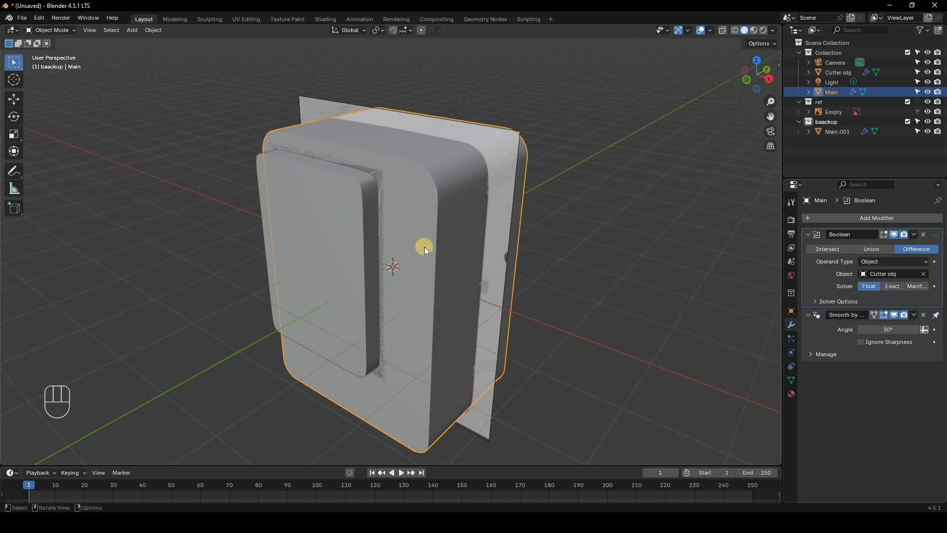
key("z")
left_click(412, 307)
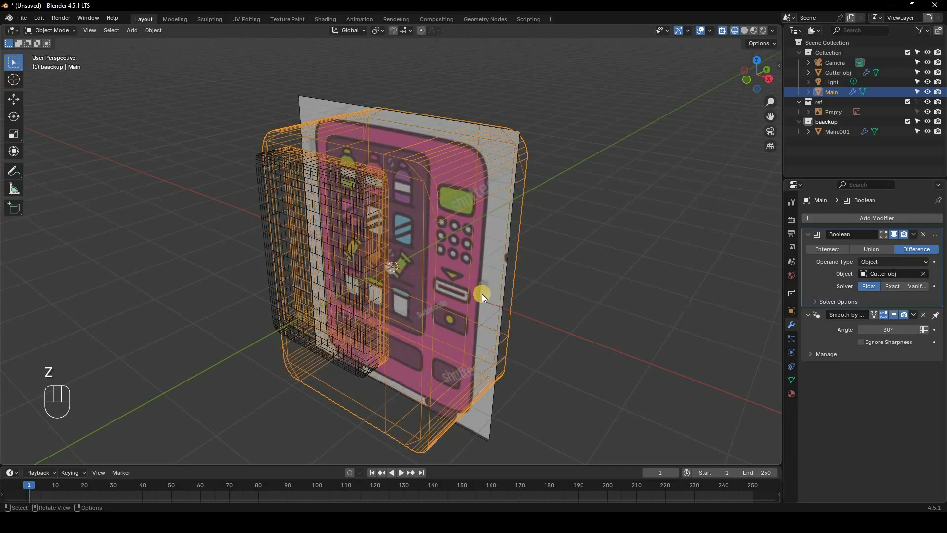
mouse_move(481, 294)
middle_mouse_down()
mouse_move(532, 268)
mouse_move(539, 274)
mouse_move(334, 303)
mouse_move(389, 286)
middle_mouse_up()
key("z")
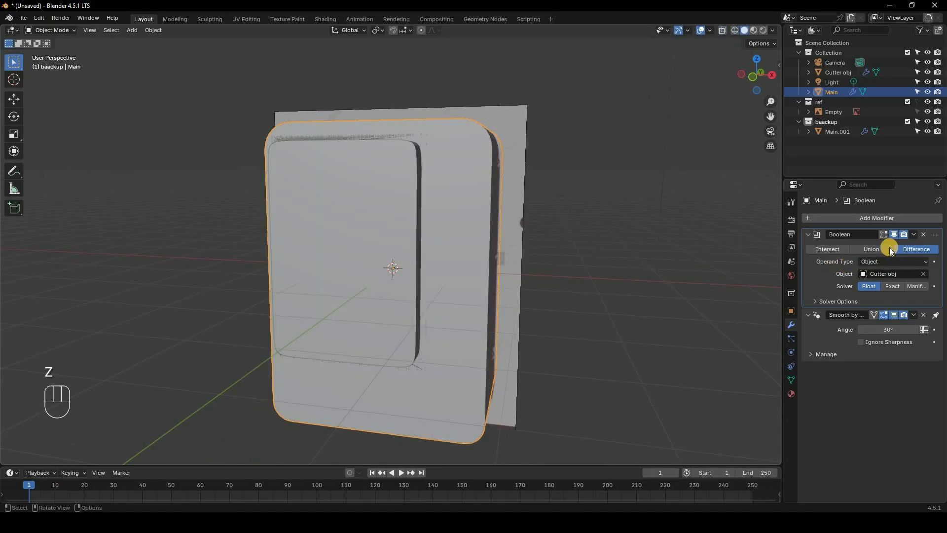
Apply the Boolean modifier on the Main body and hide Cutter obj
left_click(912, 236)
left_click(871, 245)
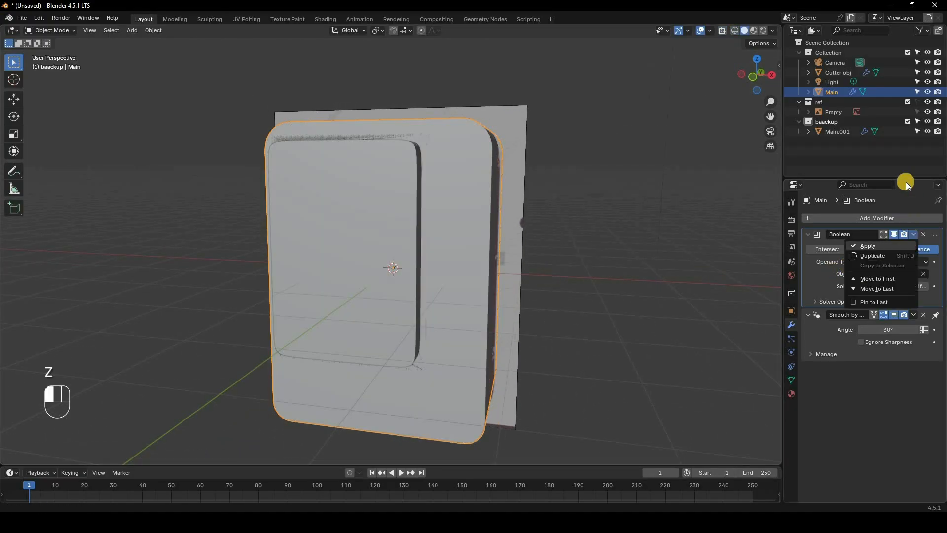
left_click(927, 72)
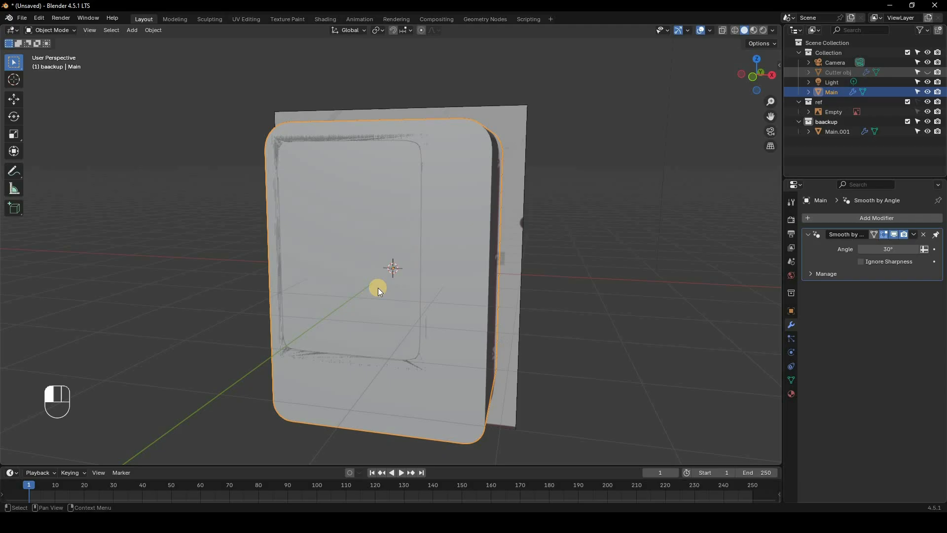
Check the applied window cut in wireframe and solid shading, and hide the baackup collection
middle_click_drag(404, 285, 486, 280)
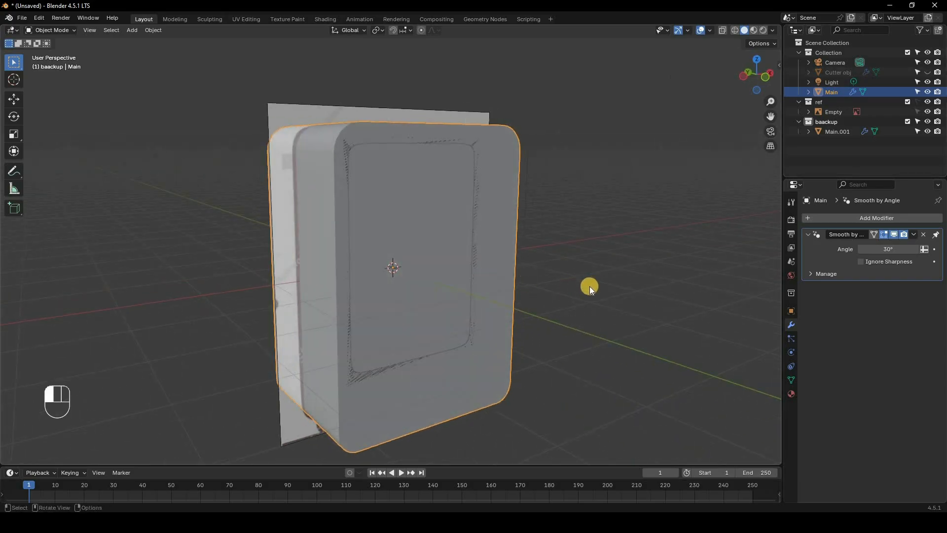
key("z")
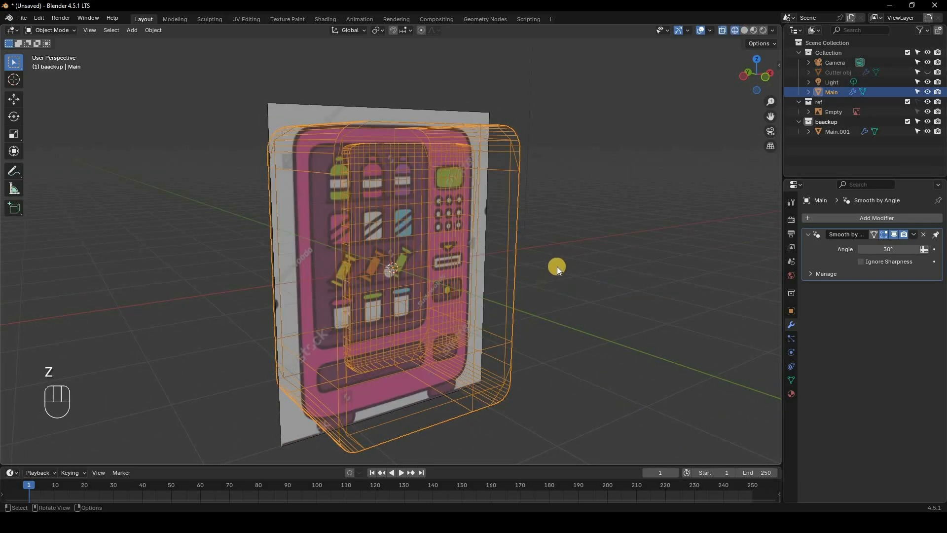
key("z")
mouse_move(571, 262)
middle_mouse_down()
mouse_move(590, 291)
mouse_move(445, 298)
mouse_move(464, 295)
middle_mouse_up()
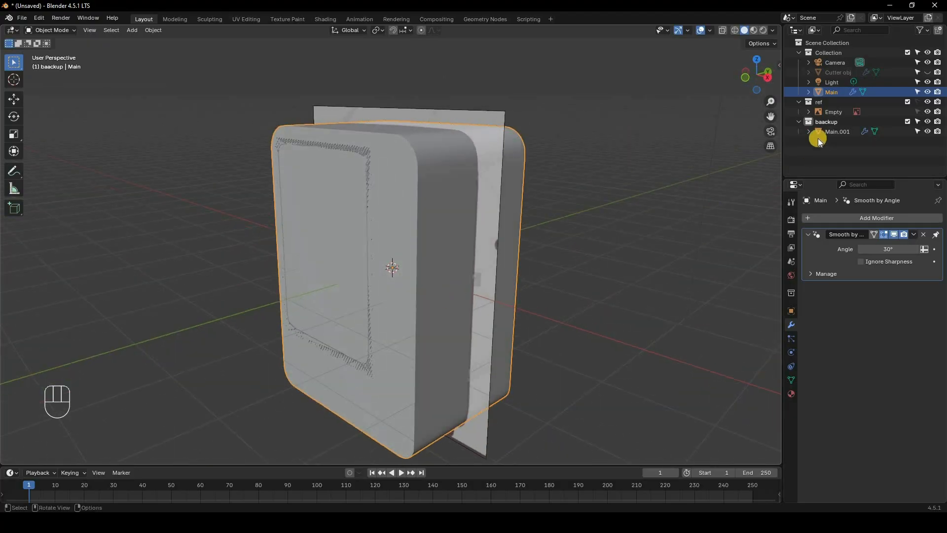
left_click(926, 121)
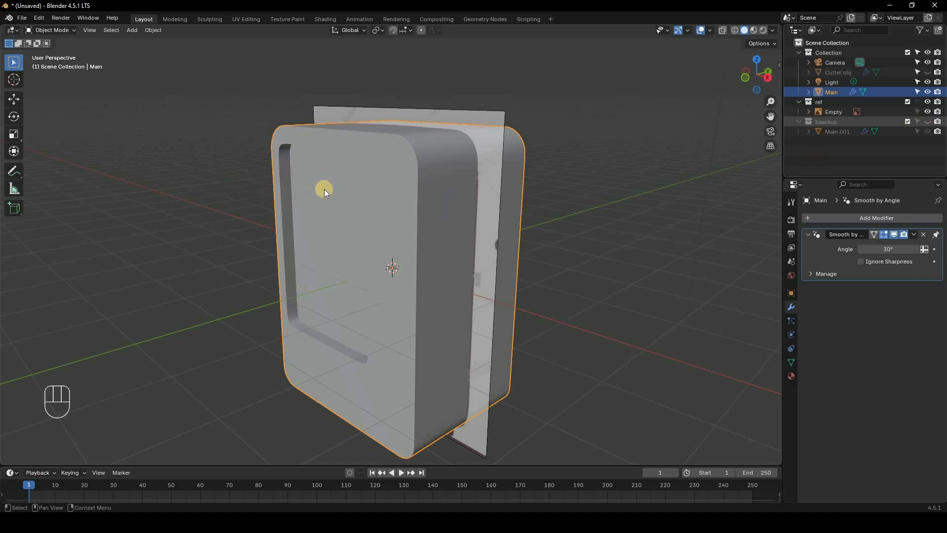
Apply Shade Auto Smooth to the Main body
middle_click_drag(375, 165, 526, 271)
right_click(576, 252)
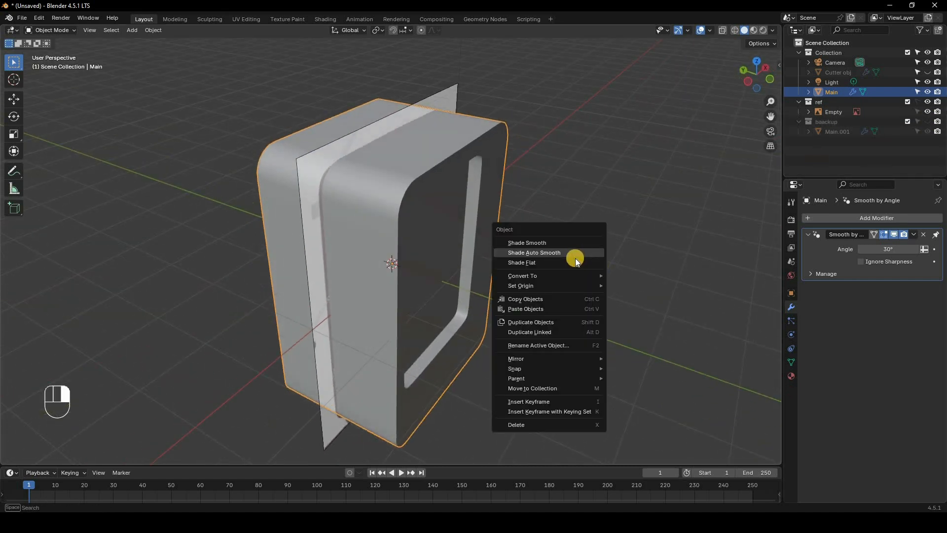
left_click(577, 251)
middle_click_drag(577, 251, 575, 258)
Examine the Main body's mesh around the window cut and the wireframe of Cutter obj, leaving only the body shown in Object Mode
key("Tab")
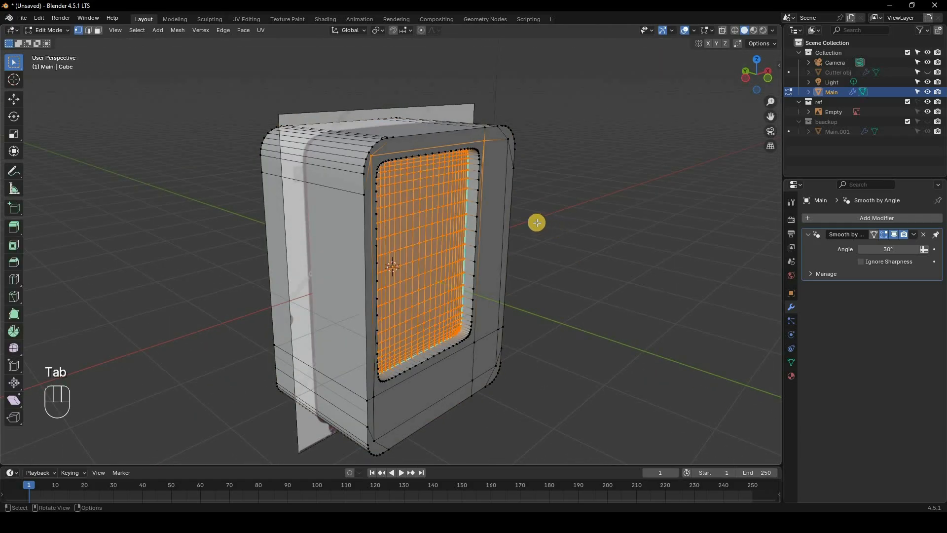
middle_click_drag(537, 220, 526, 248)
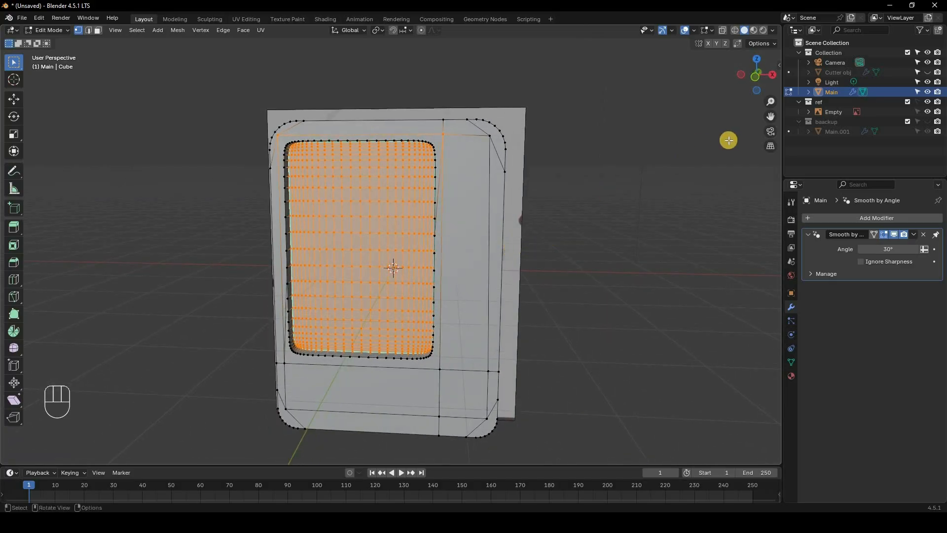
left_click(927, 93)
left_click(927, 72)
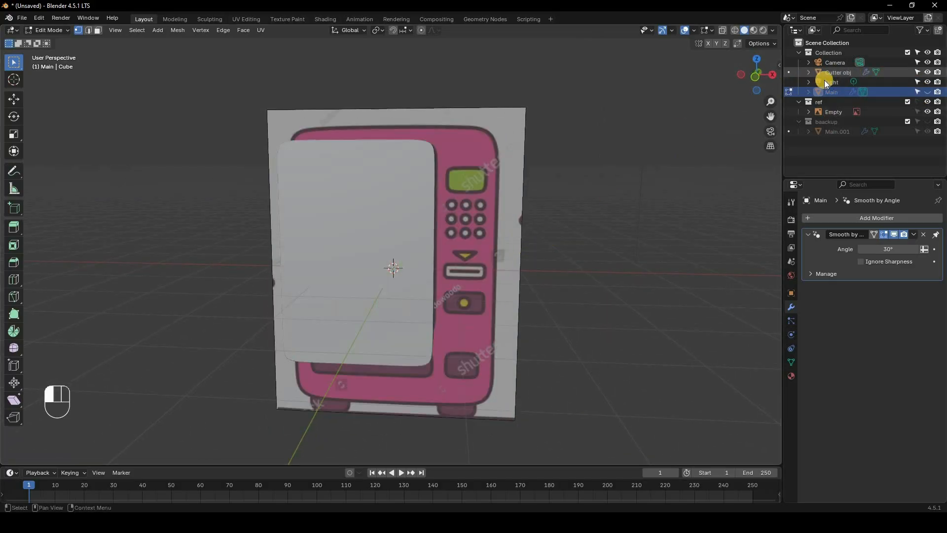
left_click(838, 73)
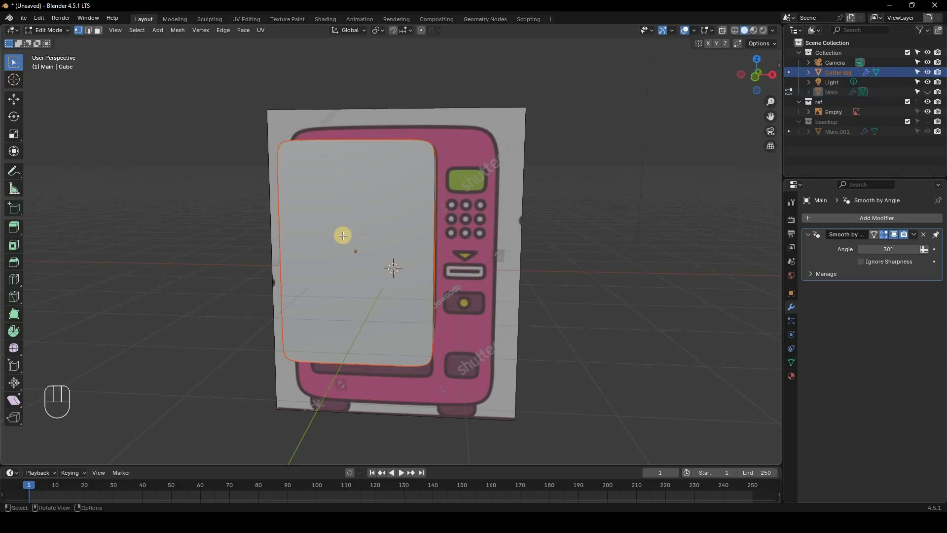
key("z")
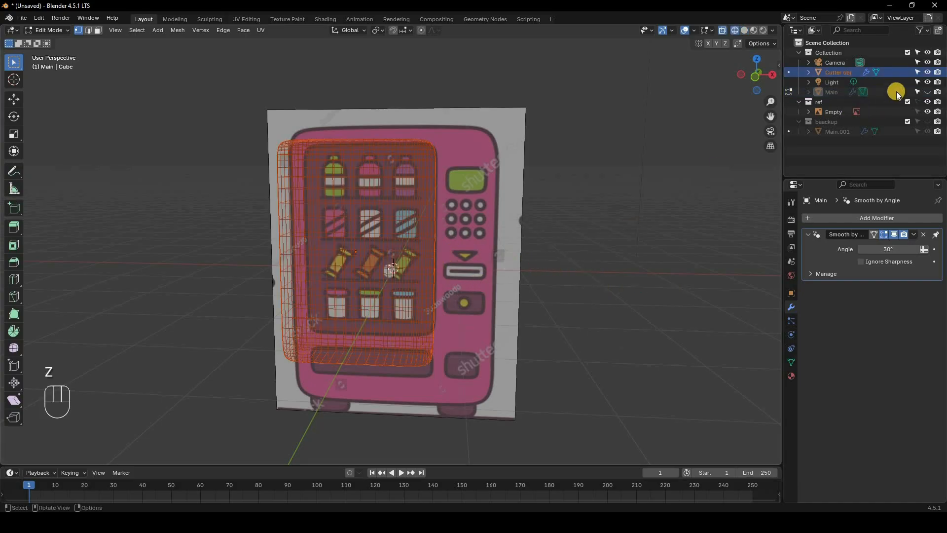
key("z")
left_click(927, 72)
left_click(927, 93)
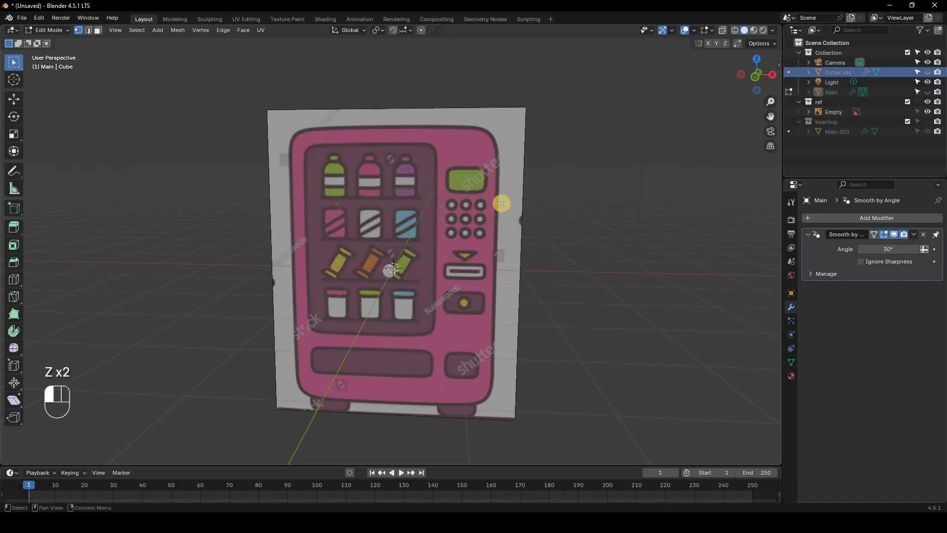
middle_click_drag(590, 266, 578, 217)
key("Tab")
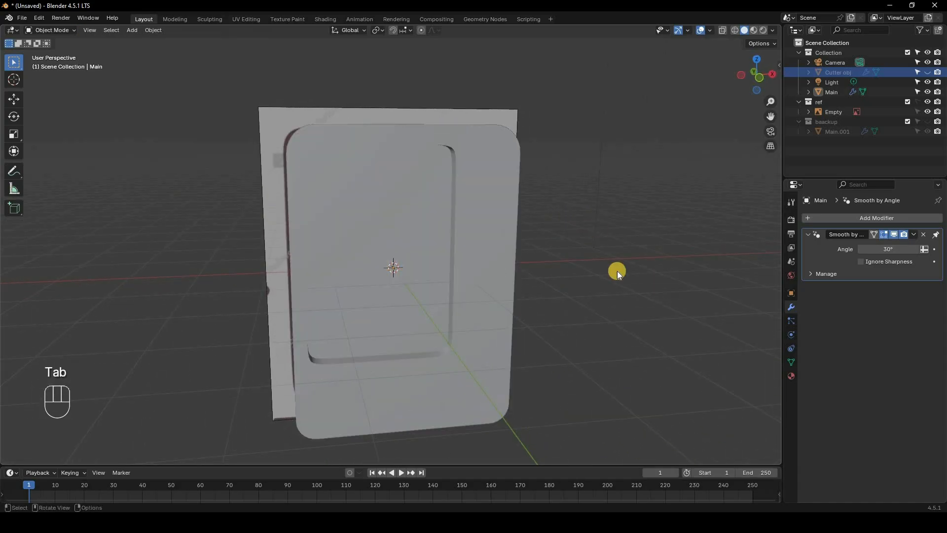
Switch the viewport to Rendered shading
mouse_move(617, 268)
middle_mouse_down()
mouse_move(617, 294)
mouse_move(607, 202)
middle_mouse_up()
key("z")
left_click(608, 203)
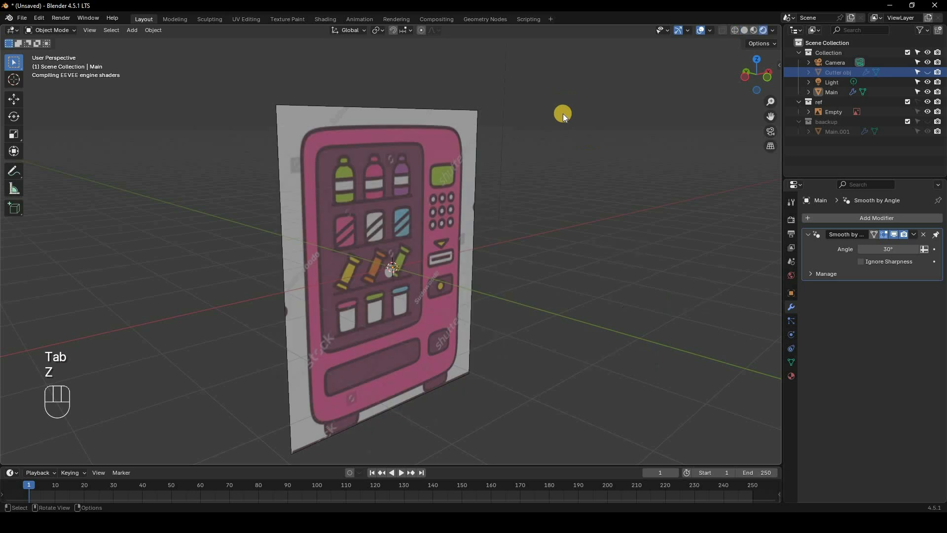
Move the Light along the Y axis so that it illuminates the front of the vending machine
scroll(535, 189, "down", 3)
middle_click_drag(523, 94, 487, 153)
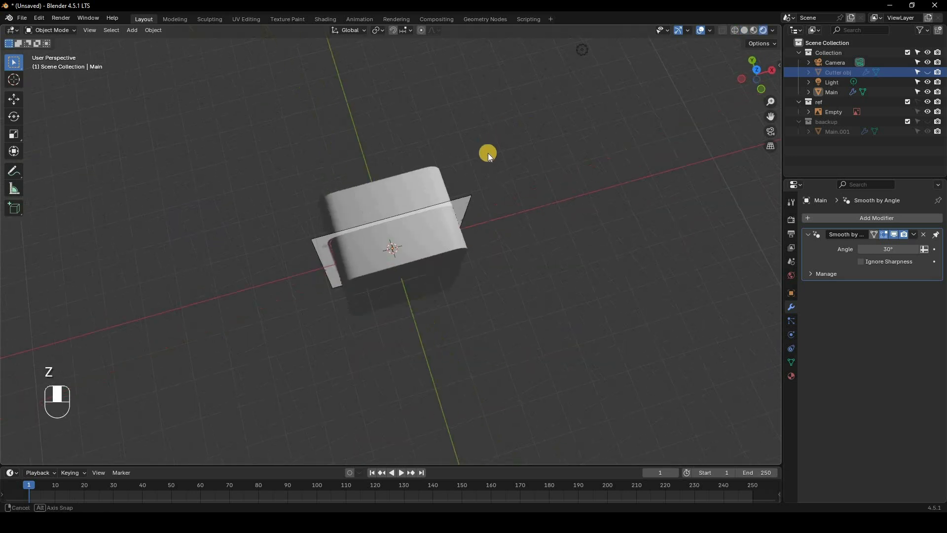
scroll(507, 162, "down", 3)
left_click(507, 162)
key("g")
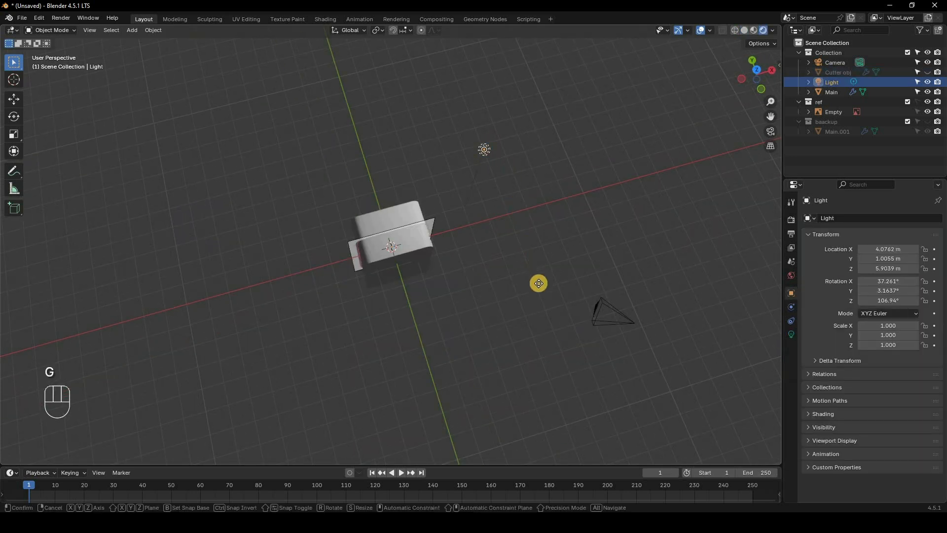
key("y")
left_click(413, 254)
middle_click_drag(426, 311, 482, 330)
scroll(436, 259, "up", 7)
Enter Edit Mode on the Main body and examine the topology around the window recess, including from the front view
left_click(488, 202)
key("Tab")
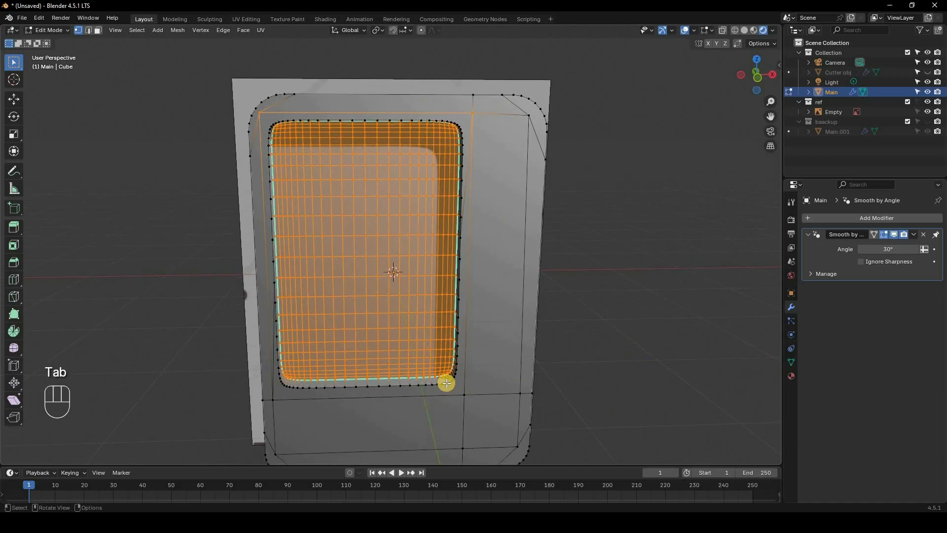
left_click(464, 394)
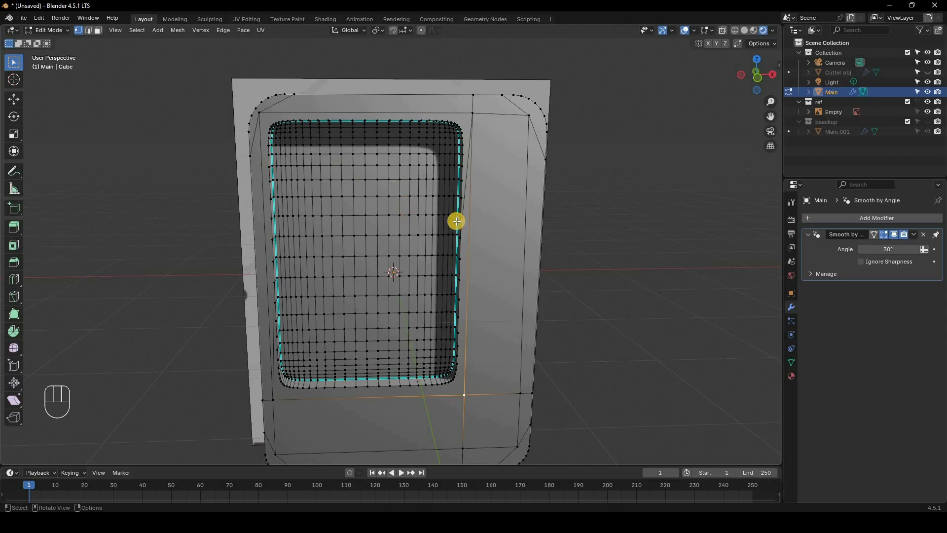
key("KP_1")
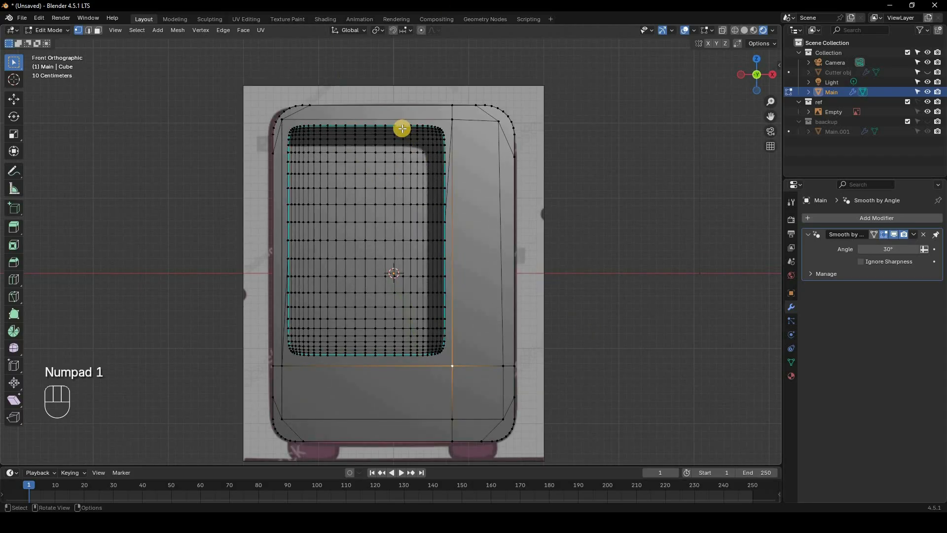
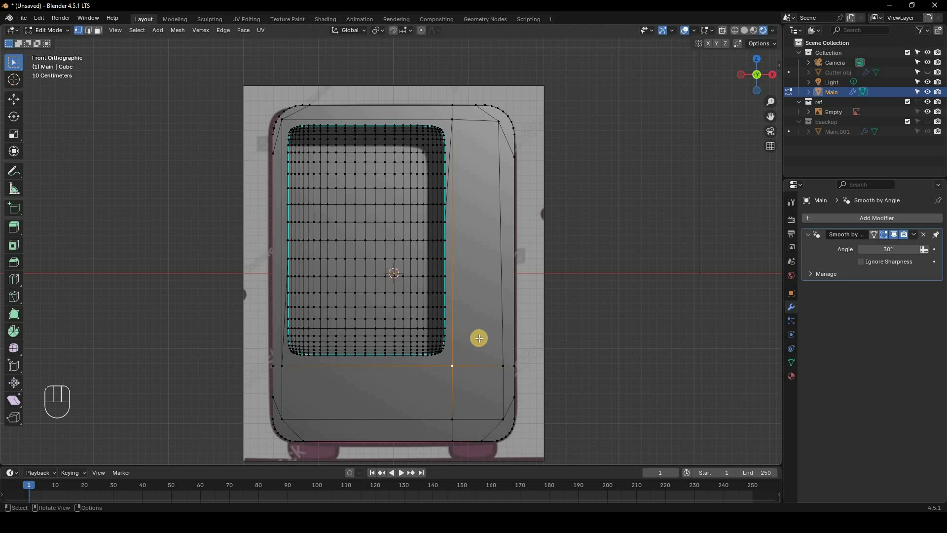
middle_click_drag(479, 338, 475, 312)
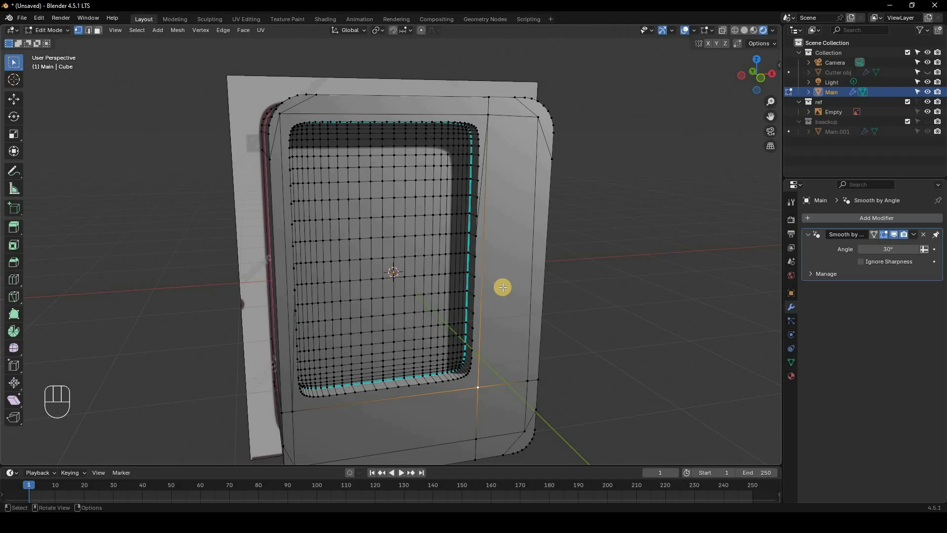
key("Tab")
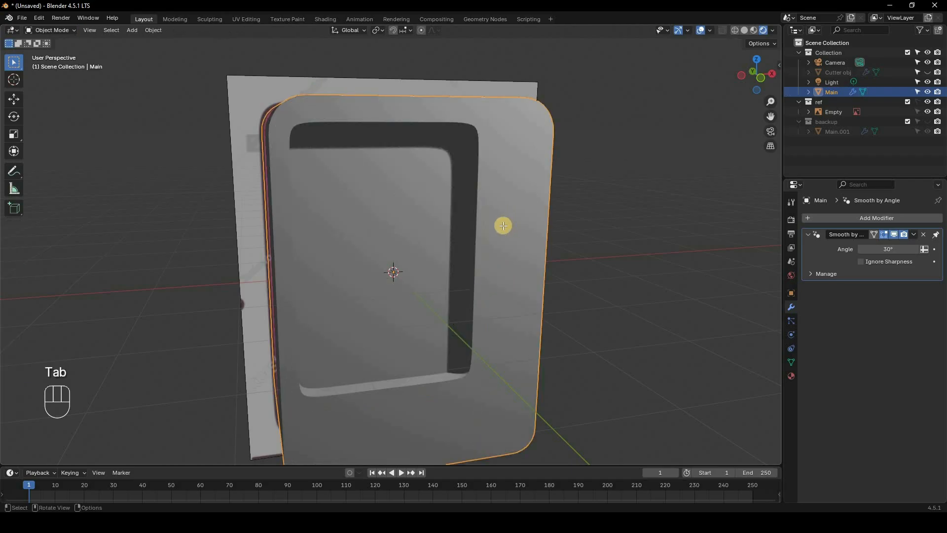
key("Tab")
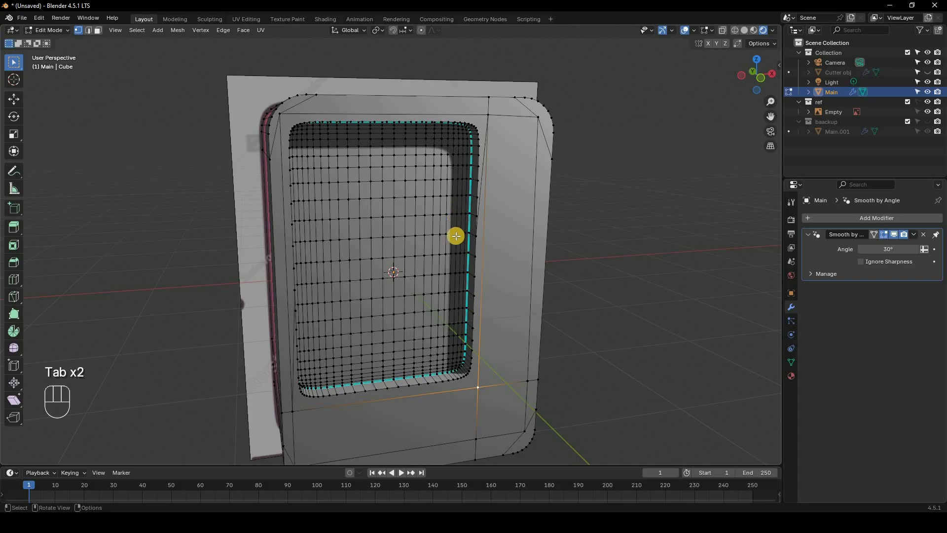
Select seven vertical edge loops across the middle of the window recess in edge mode and dissolve them
left_click(91, 30)
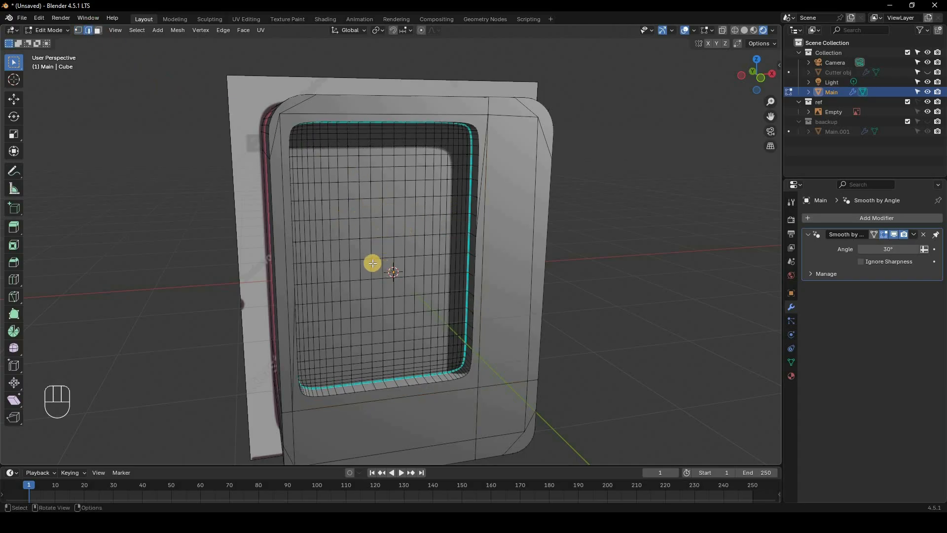
left_click(372, 248, "alt+shift")
left_click(395, 247, "alt+shift")
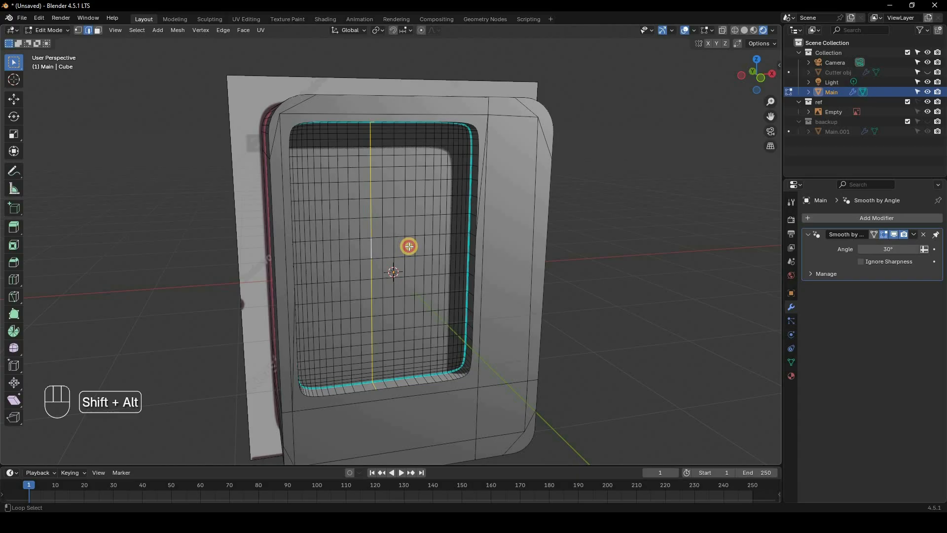
left_click(406, 246, "alt+shift")
left_click(416, 245, "alt+shift")
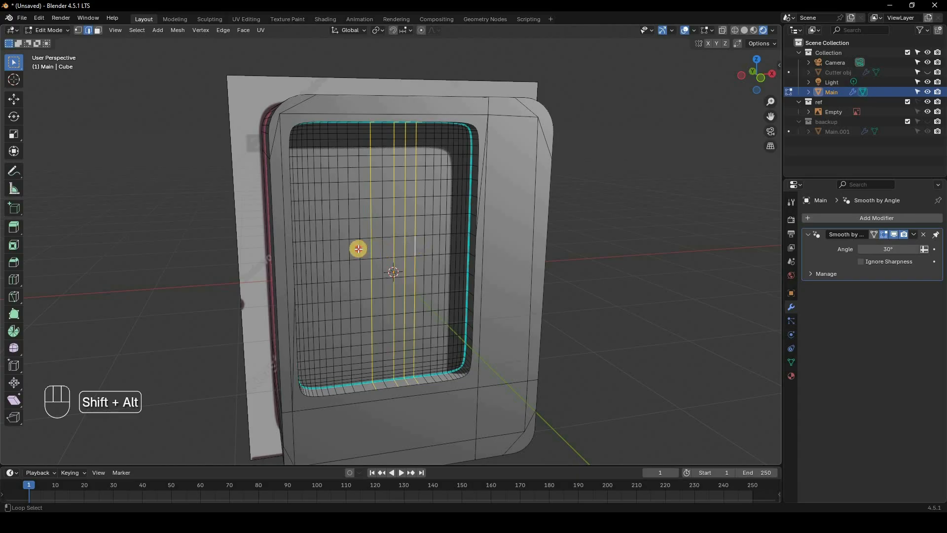
left_click(384, 248, "alt+shift")
left_click(358, 248, "alt+shift")
left_click(347, 248, "alt+shift")
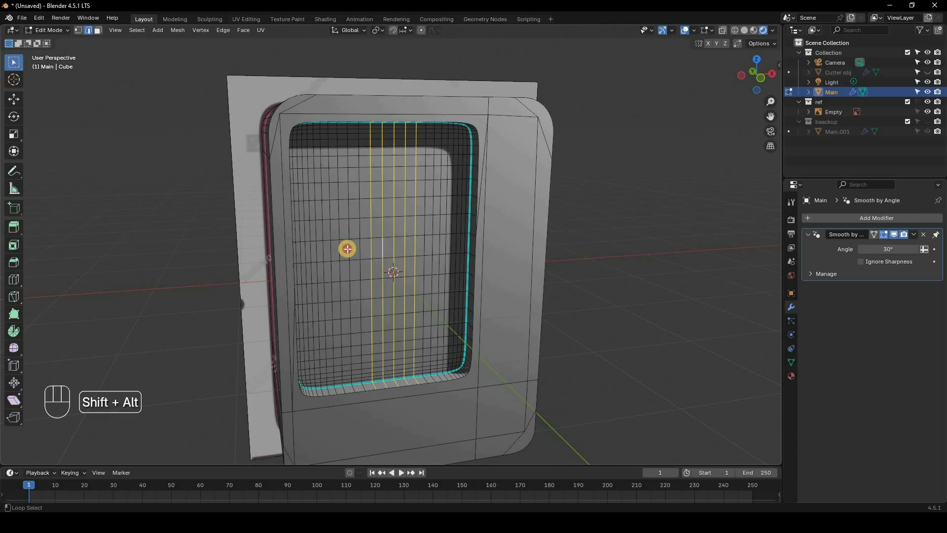
right_click(424, 471)
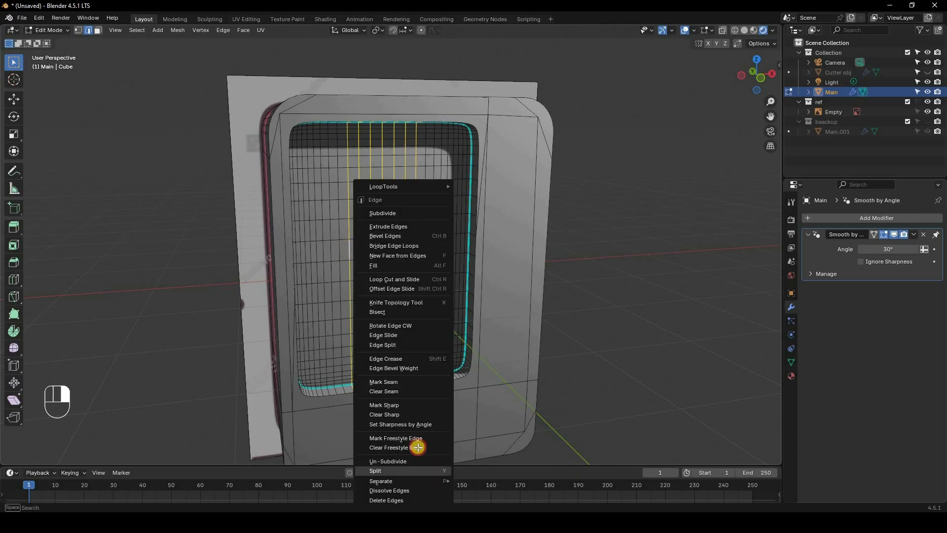
left_click(390, 490)
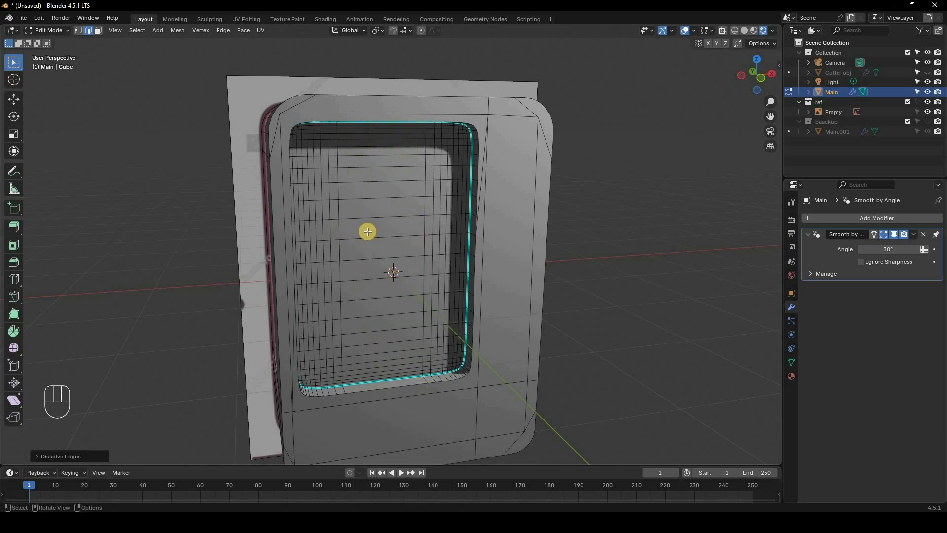
Dissolve three more vertical edge loops on each side of the cleared middle area of the window recess
left_click(351, 220, "alt+shift")
middle_click_drag(336, 223, 316, 234)
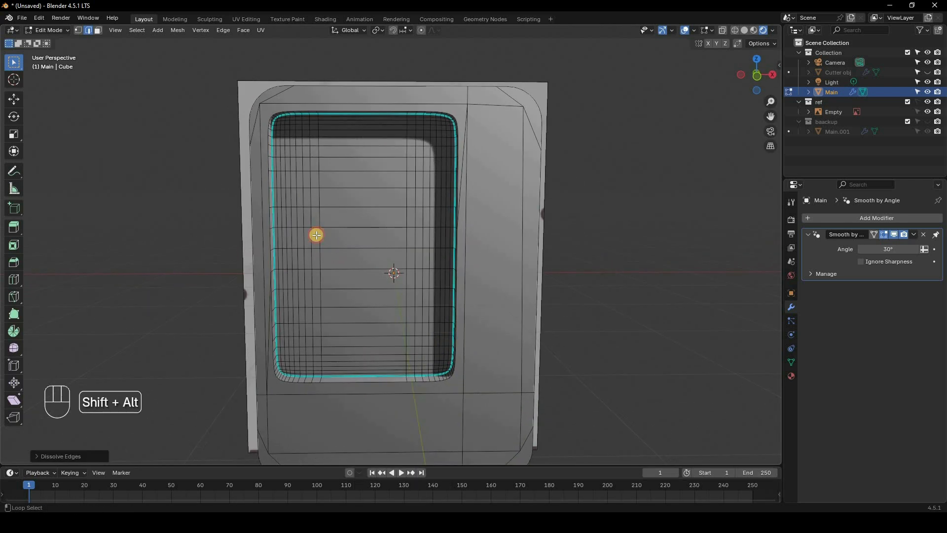
left_click(309, 237, "alt+shift")
left_click(302, 236, "alt+shift")
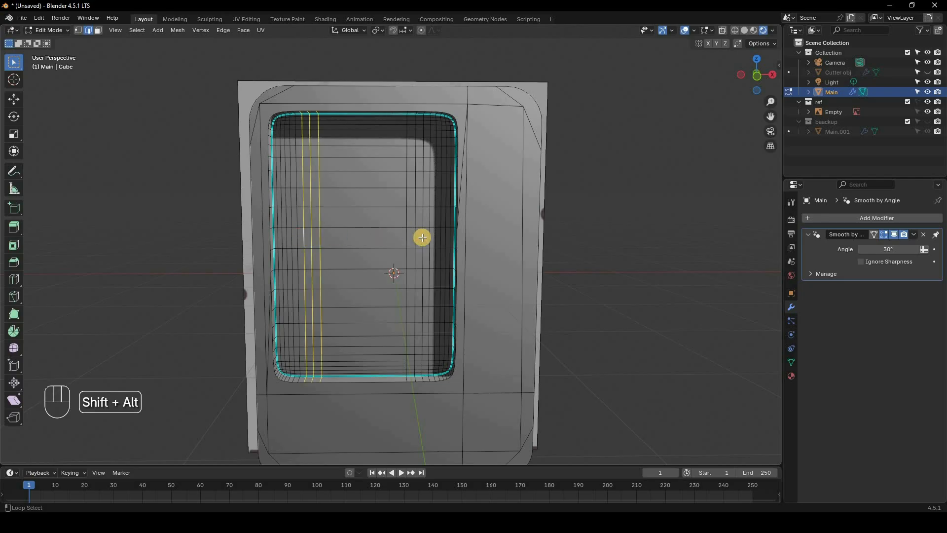
left_click(422, 237, "alt+shift")
left_click(425, 236, "alt+shift")
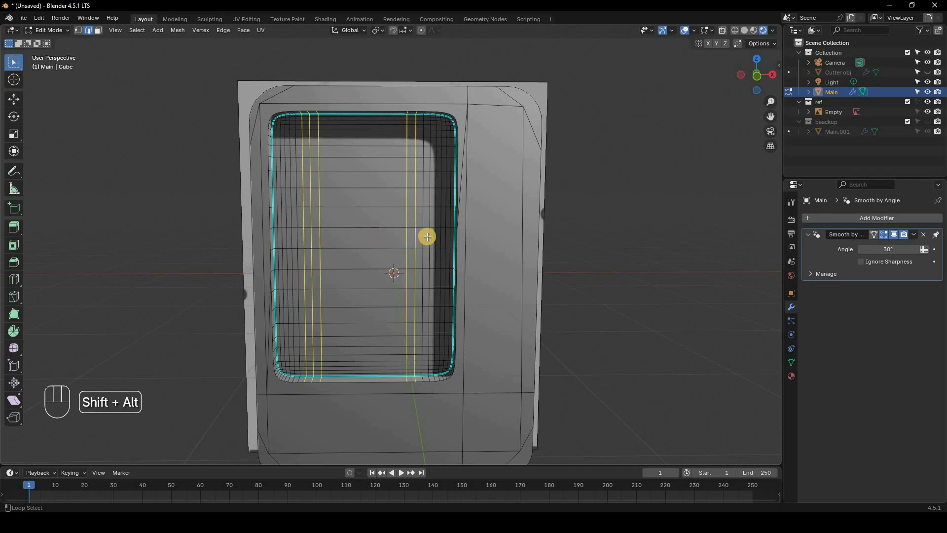
left_click(428, 235, "alt+shift")
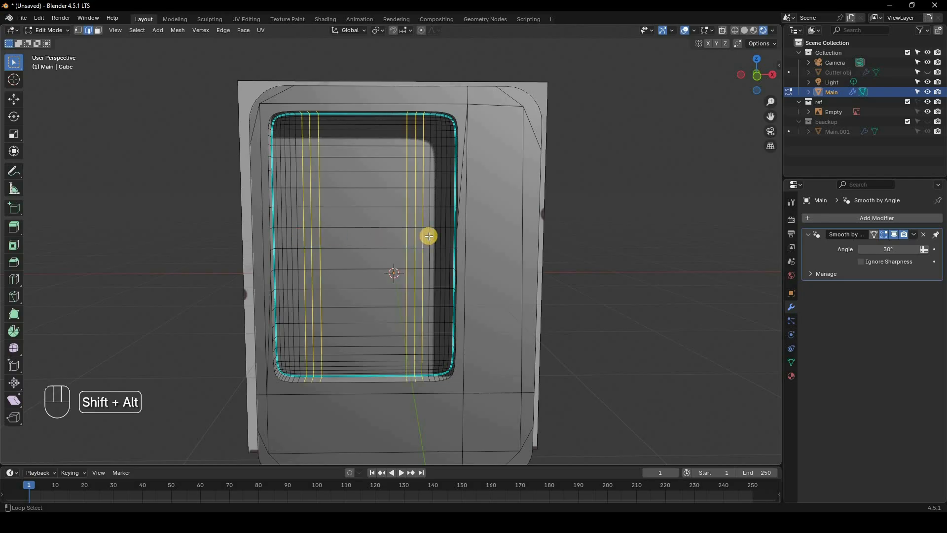
key("x")
left_click(422, 317)
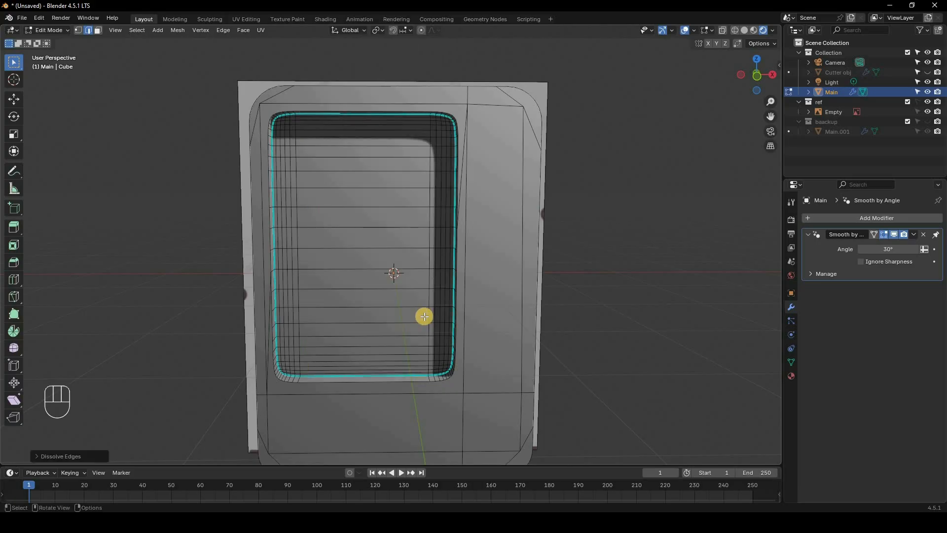
Select thirteen horizontal edge loops across the middle of the window recess from the front view and dissolve them
key("KP_1")
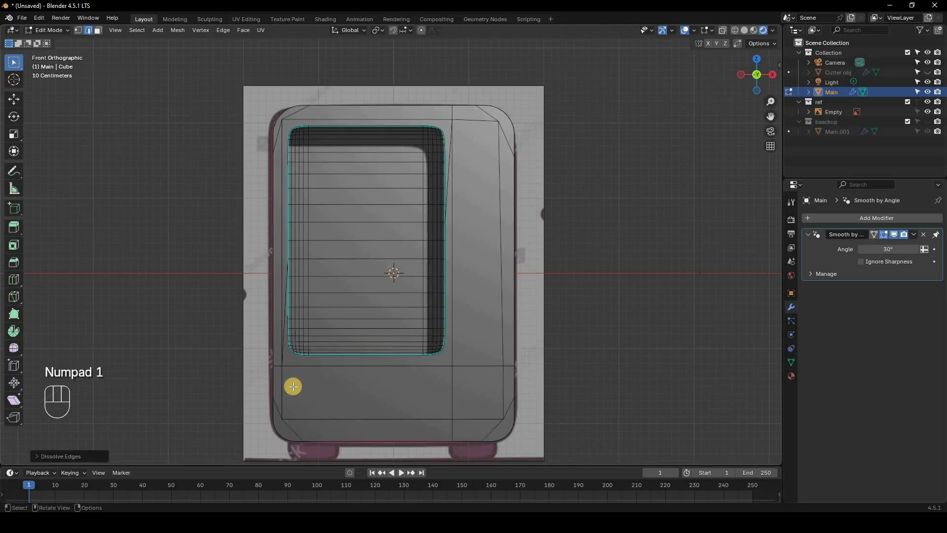
scroll(291, 386, "up", 2)
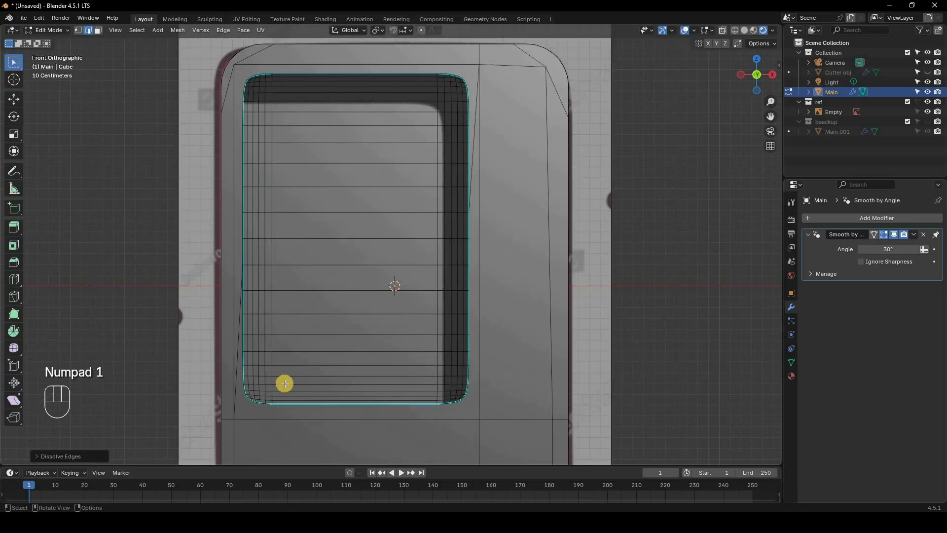
left_click(313, 365, "alt+shift")
left_click(313, 351, "alt+shift")
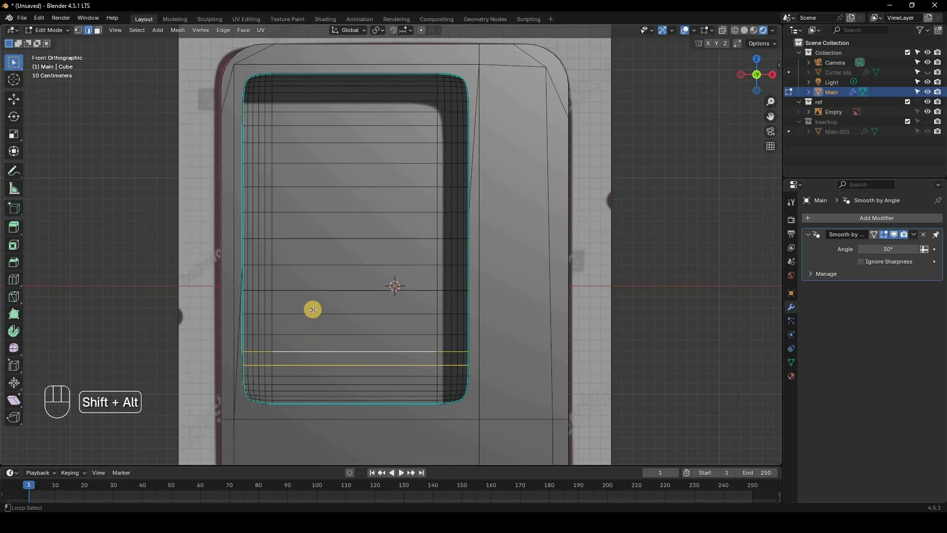
left_click(313, 334, "alt+shift")
left_click(321, 313, "alt+shift")
left_click(322, 290, "alt+shift")
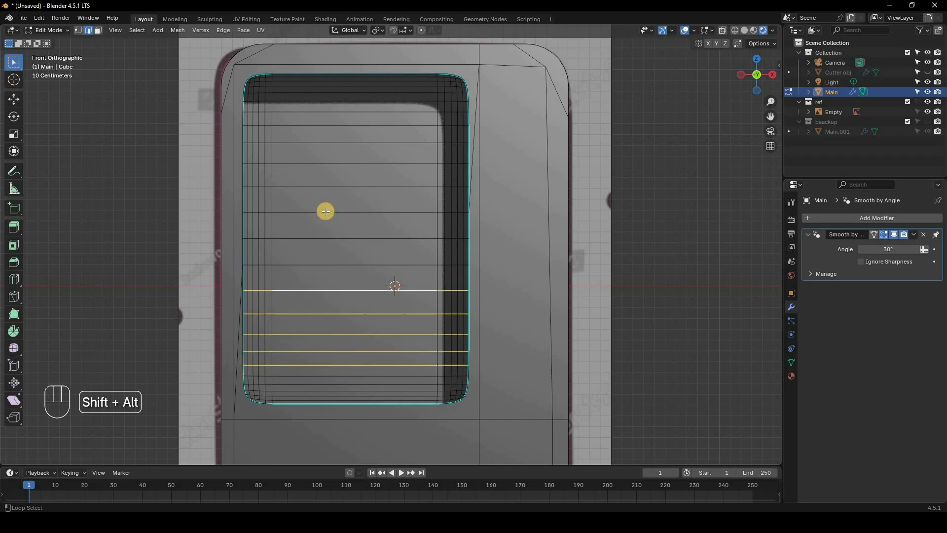
left_click(323, 264, "alt+shift")
left_click(325, 239, "alt+shift")
left_click(338, 167, "alt+shift")
left_click(338, 143, "alt+shift")
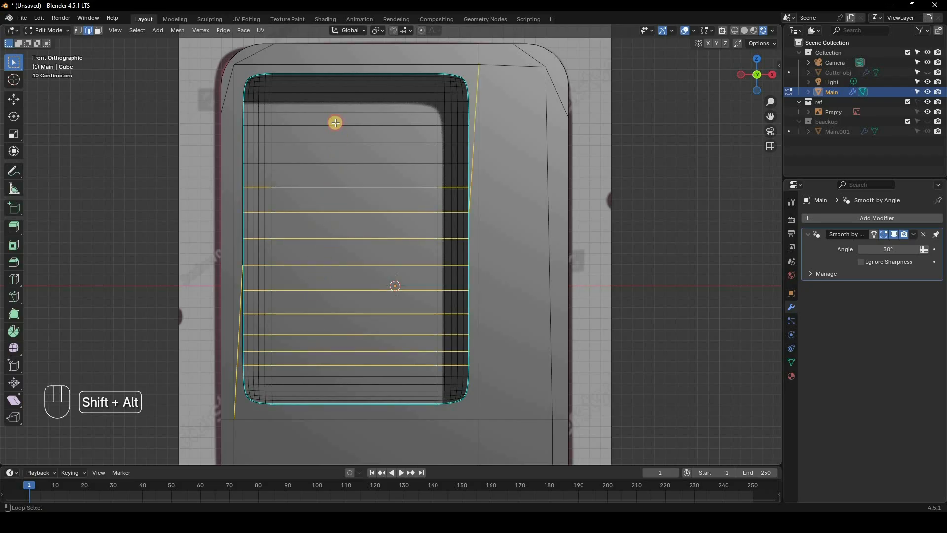
left_click(334, 123, "alt+shift")
left_click(333, 117, "alt+shift")
left_click(333, 111, "alt+shift")
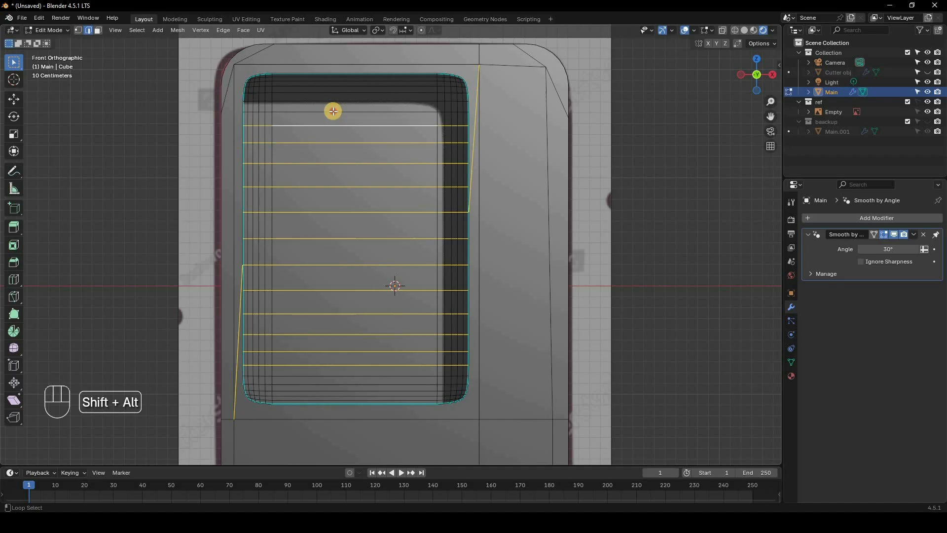
right_click(344, 329)
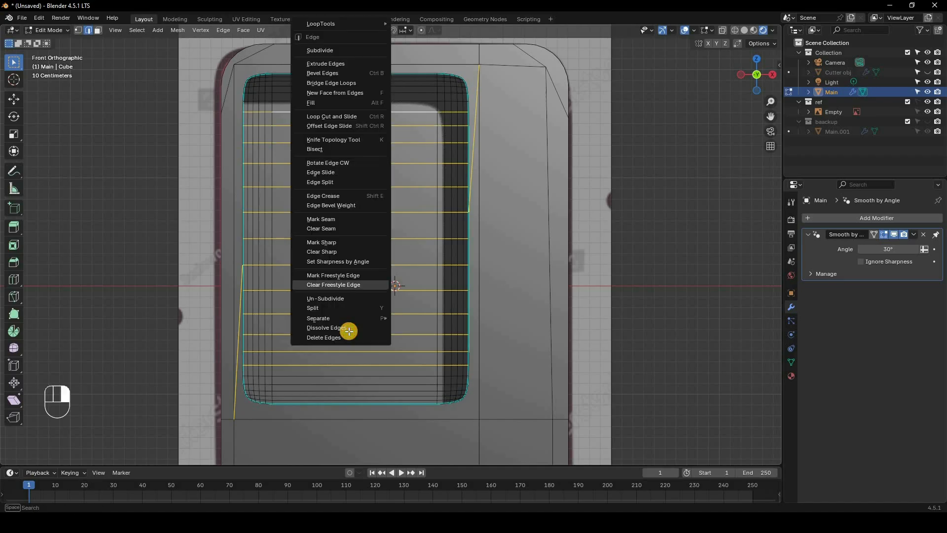
left_click(346, 327)
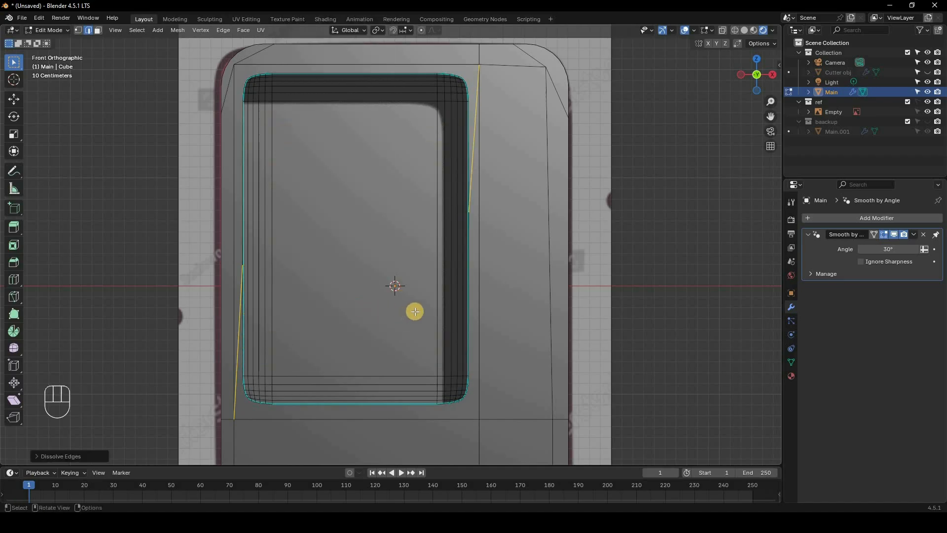
Select all faces of the window recess's back panel in face mode with Circle Select, leaving the surrounding front faces unselected
middle_click_drag(415, 311, 372, 323)
middle_click_drag(386, 305, 377, 299)
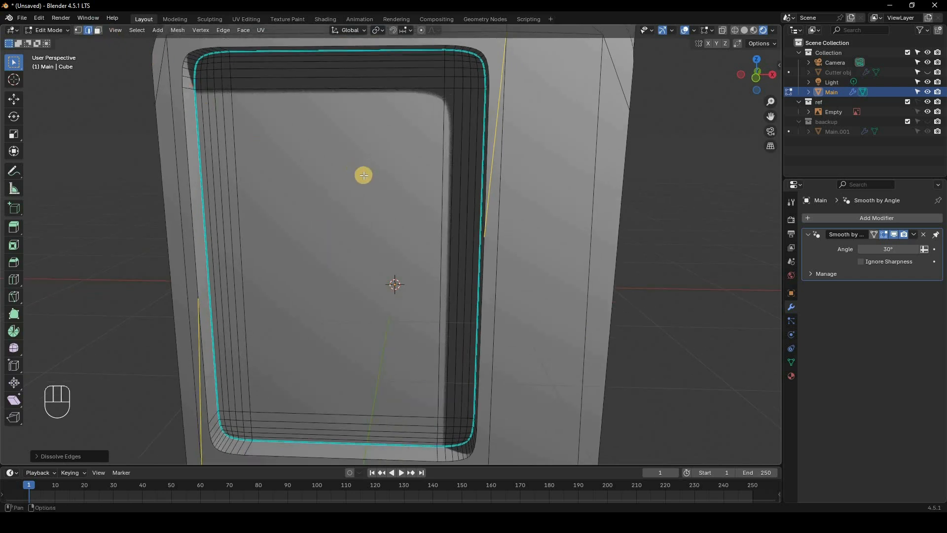
left_click(98, 30)
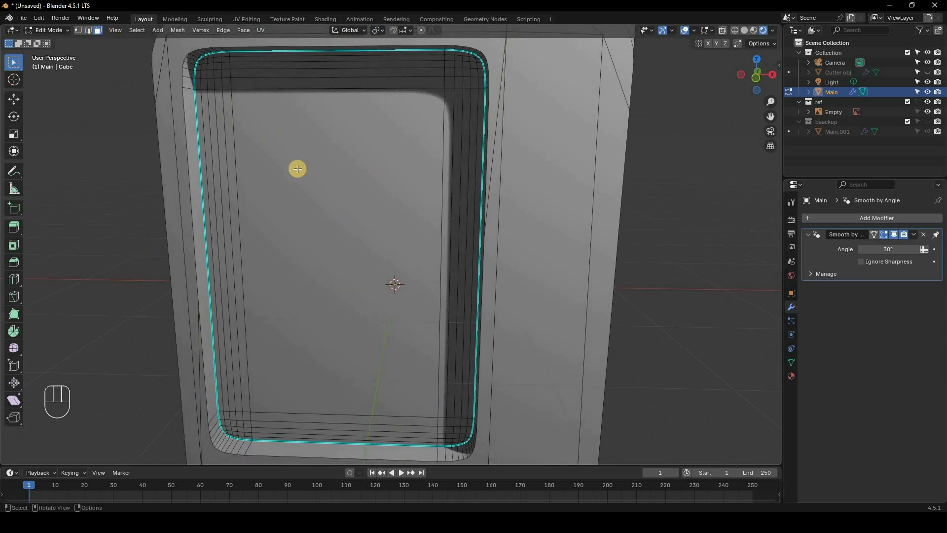
key("c")
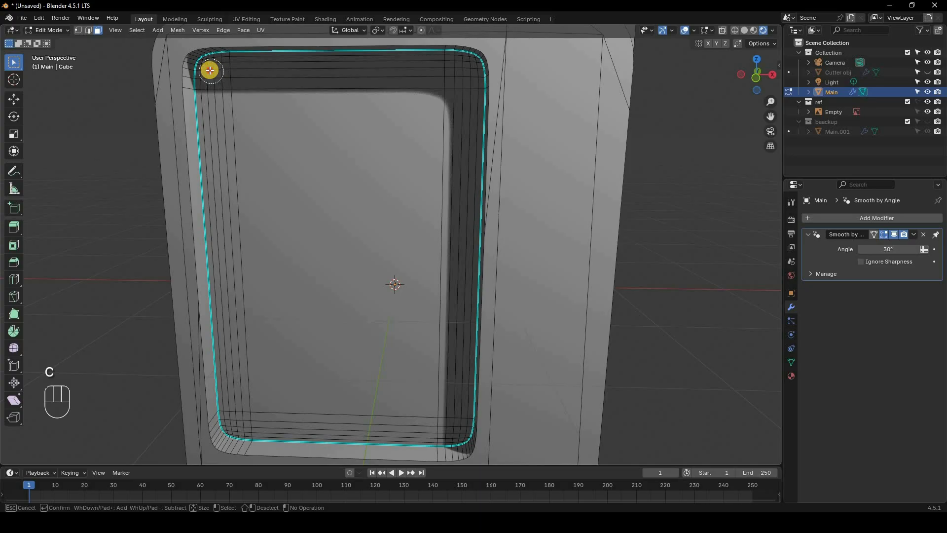
left_click_drag(210, 71, 238, 73)
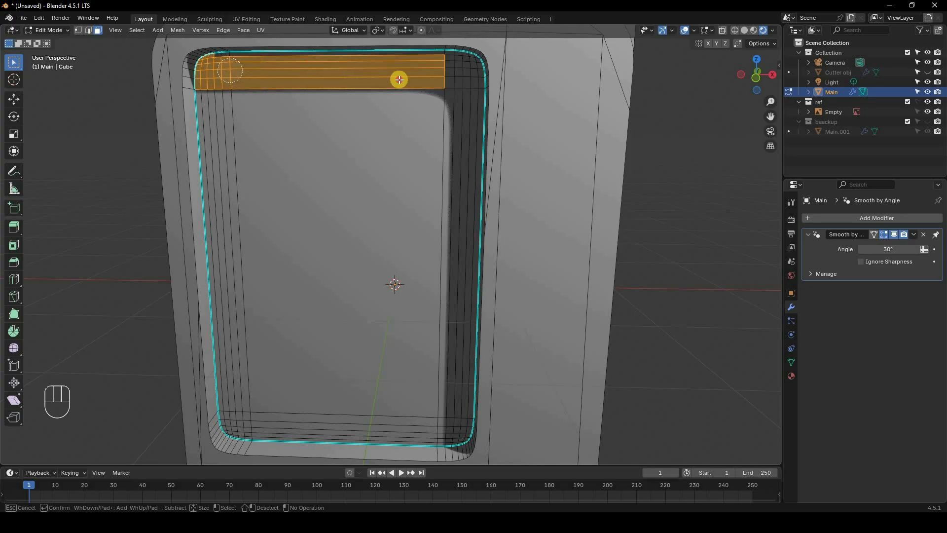
mouse_move(399, 79)
left_mouse_down()
mouse_move(468, 68)
mouse_move(442, 160)
left_mouse_up()
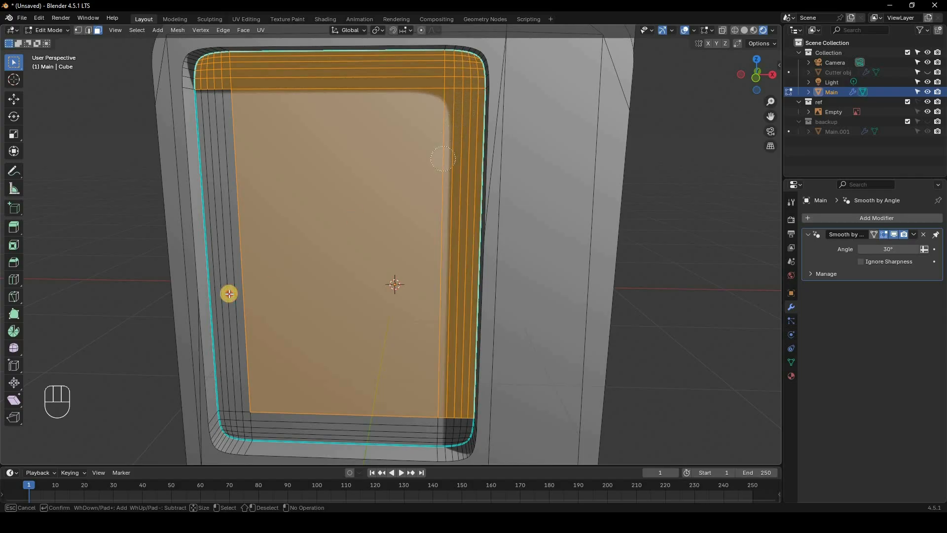
mouse_move(229, 294)
left_mouse_down()
mouse_move(240, 423)
mouse_move(533, 446)
mouse_move(435, 418)
mouse_move(456, 429)
left_mouse_up()
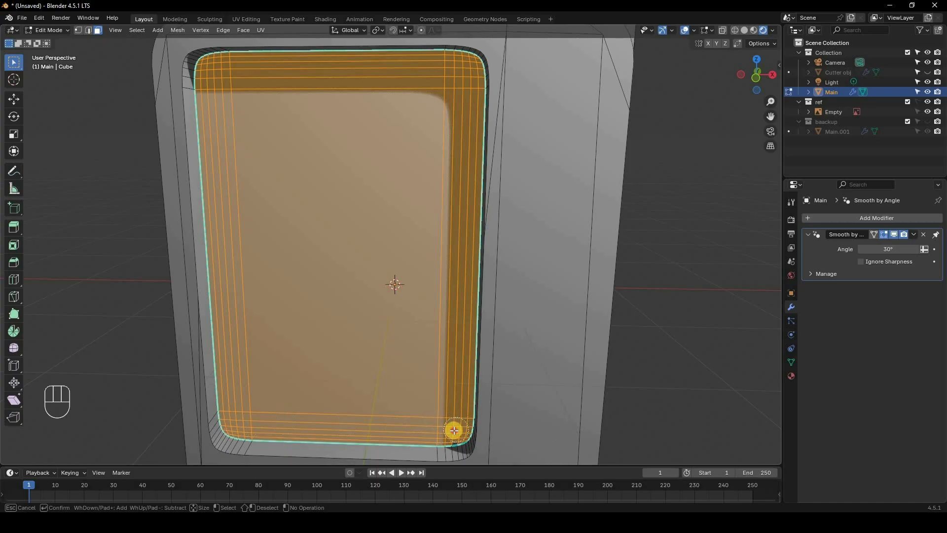
left_click(533, 225)
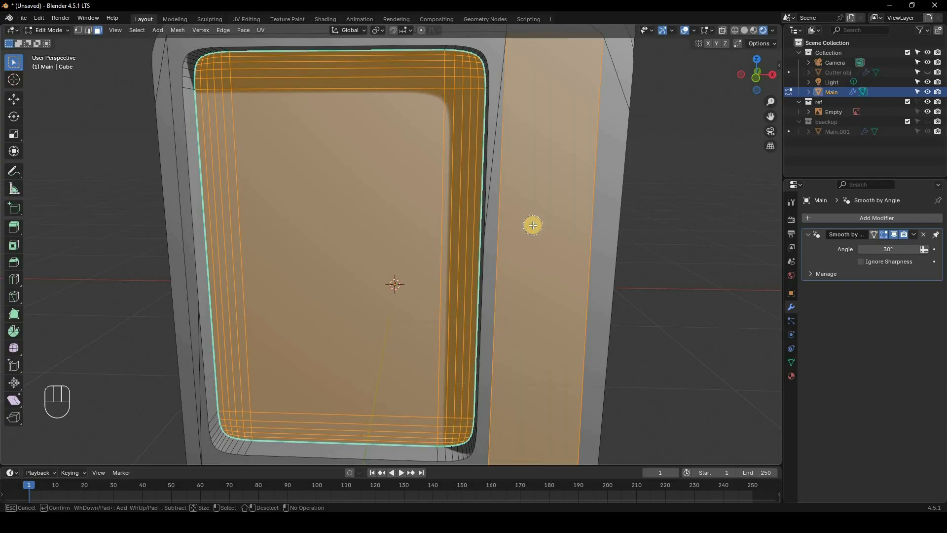
left_click(532, 225, "shift")
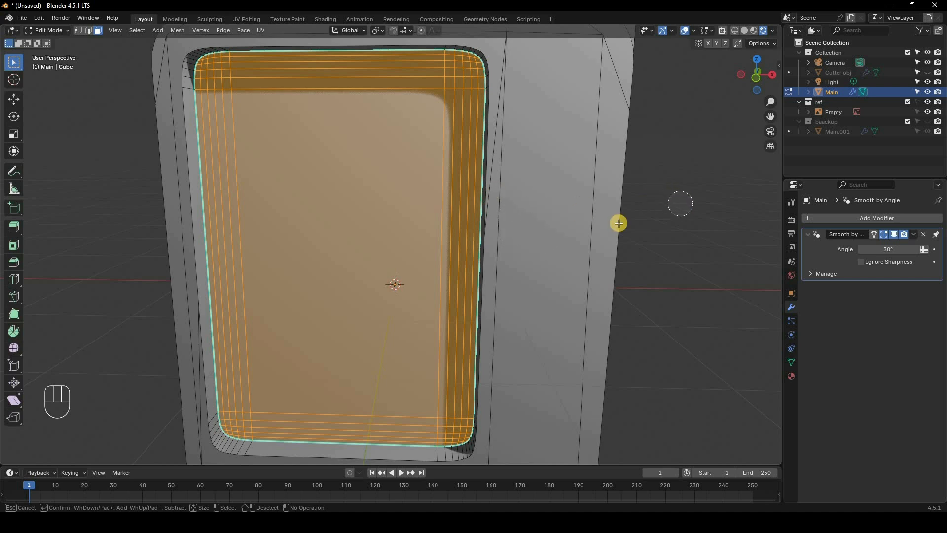
key("Escape")
scroll(583, 270, "down", 1)
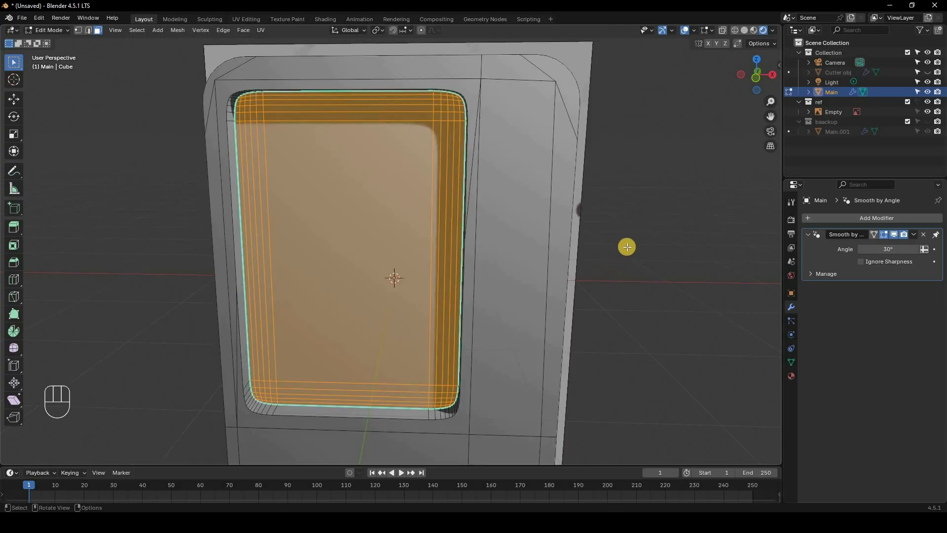
middle_click_drag(595, 231, 595, 258)
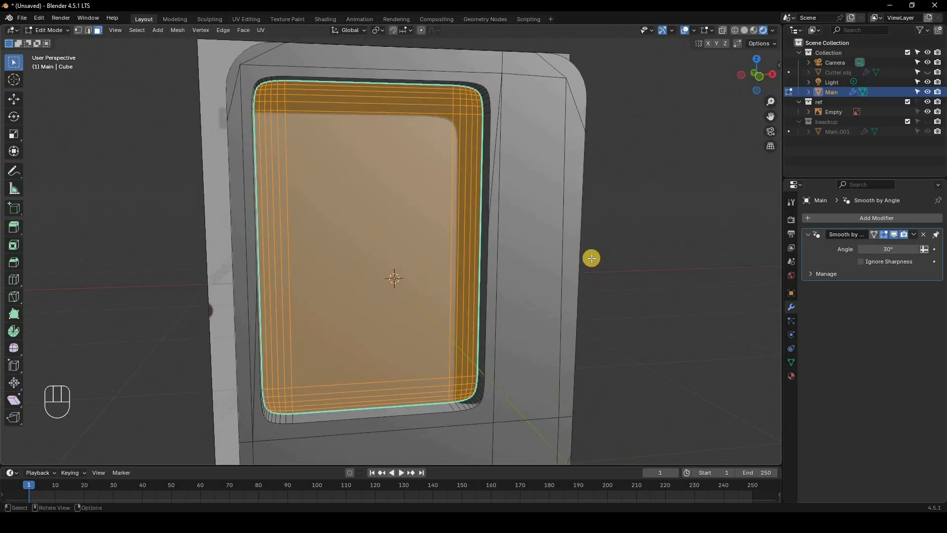
Extrude the selected back faces in place and scale them up by about 1.093, using the right wireframe view
key("KP_3")
key("z")
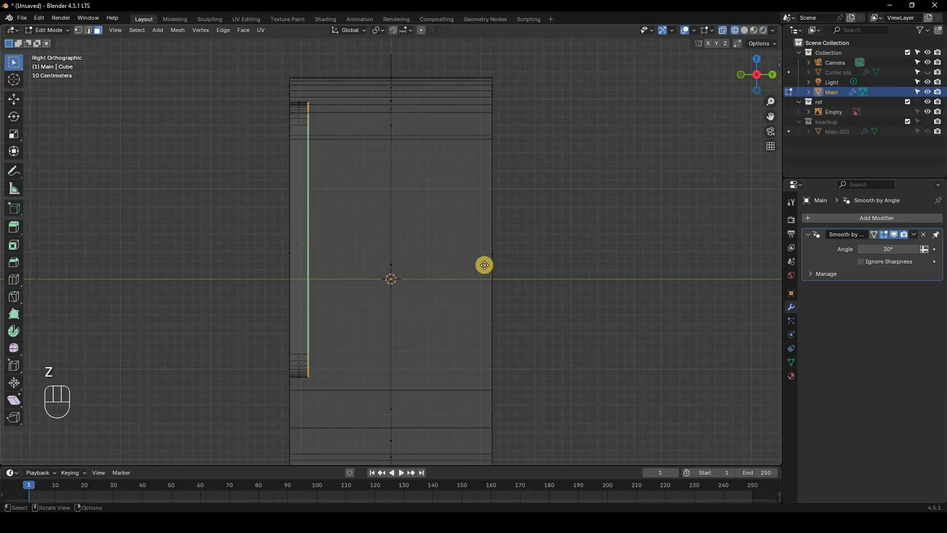
key("e")
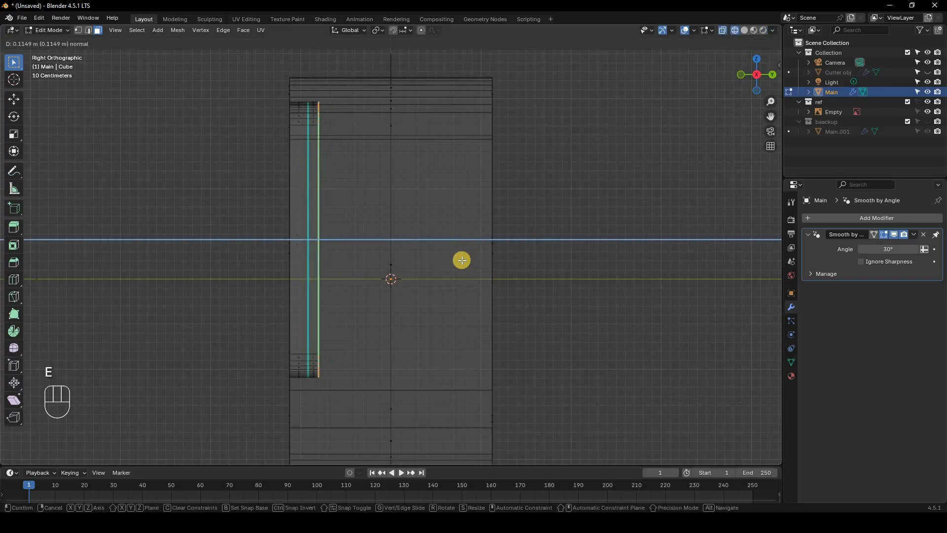
left_click(462, 260)
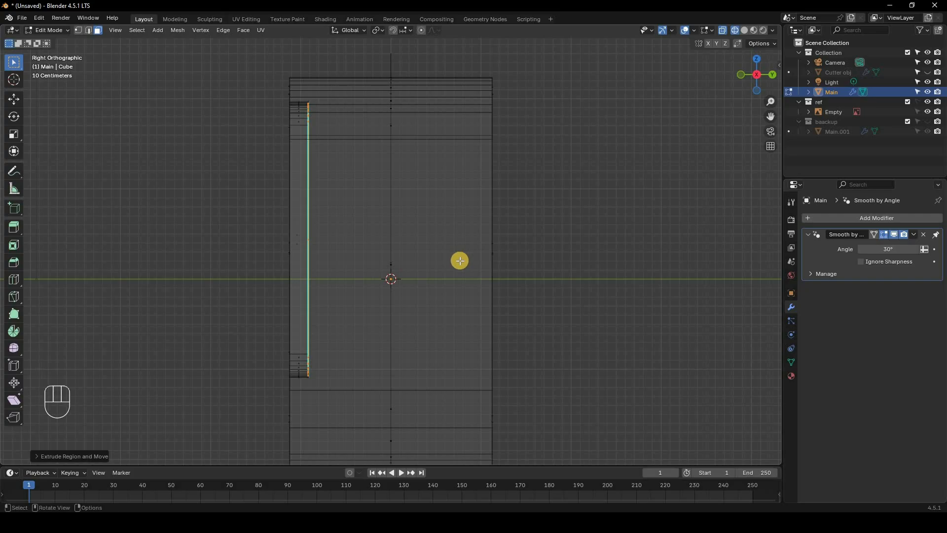
key("s")
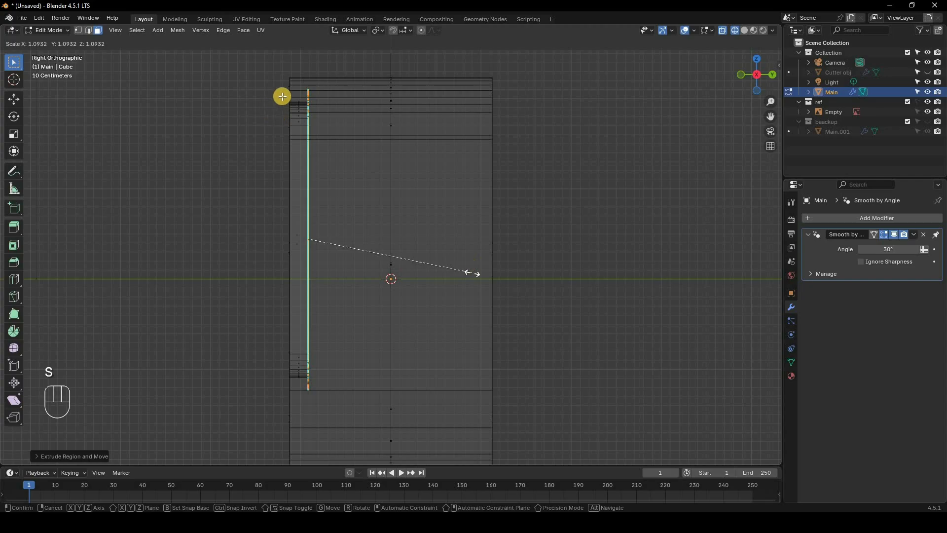
key("Return")
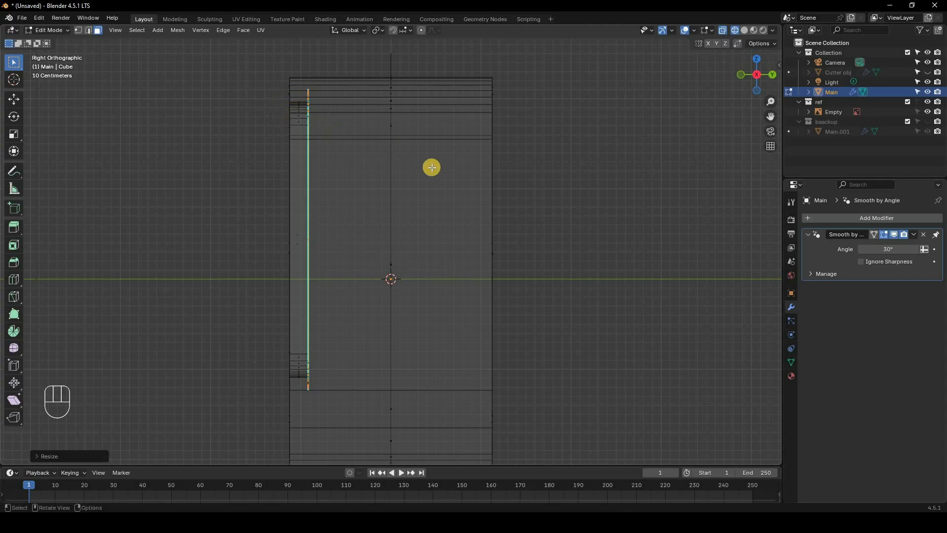
Extrude the enlarged back faces along the Y axis into the body, stopping short of its rear wall
key("e")
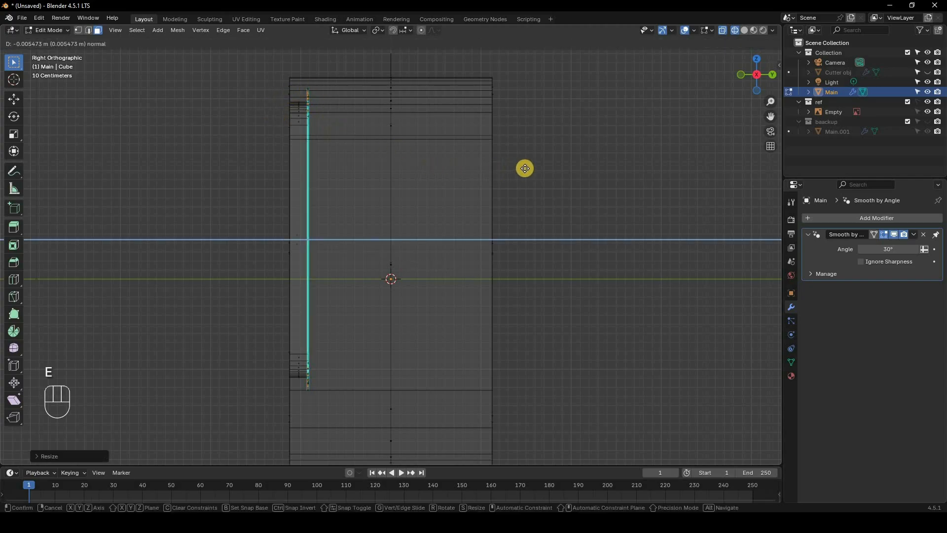
key("y")
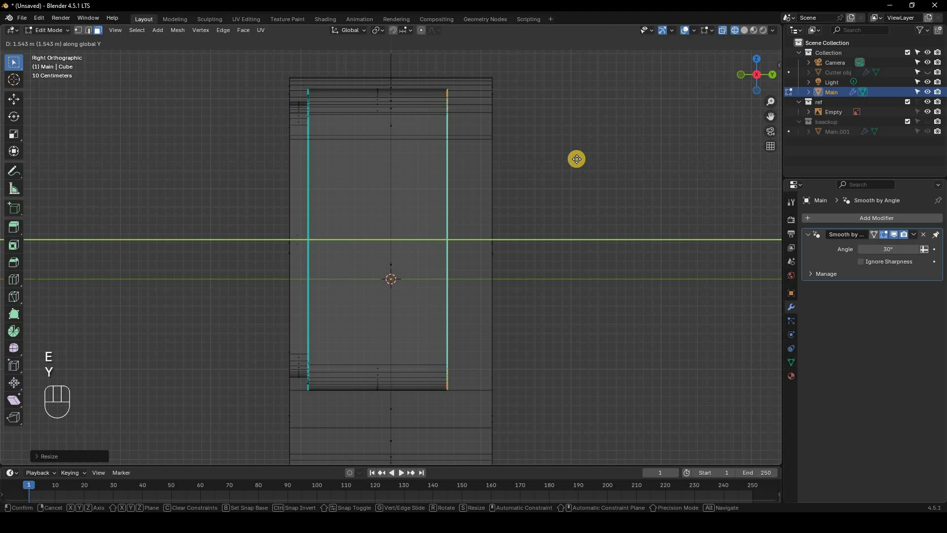
left_click(474, 103)
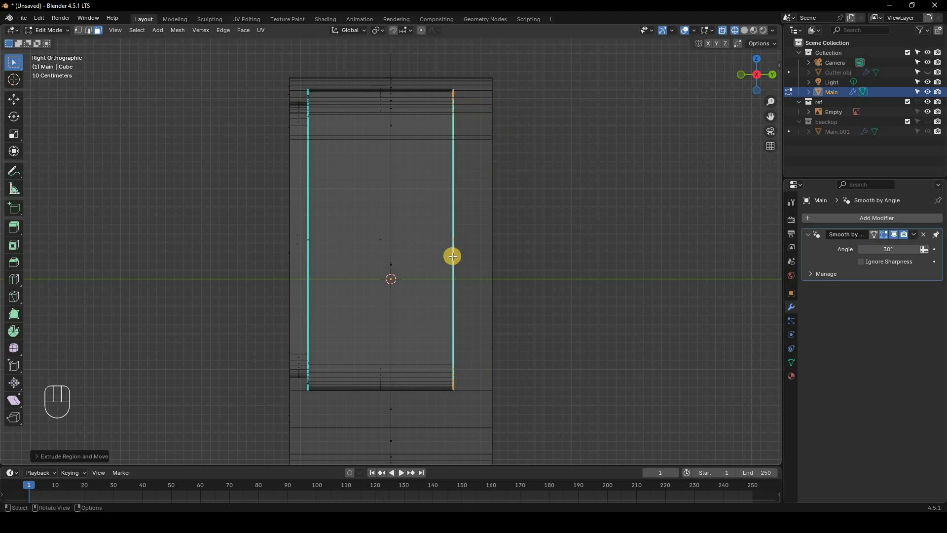
Switch to solid shading and check the deepened window compartment from the front view
middle_click_drag(508, 220, 510, 221)
key("KP_1")
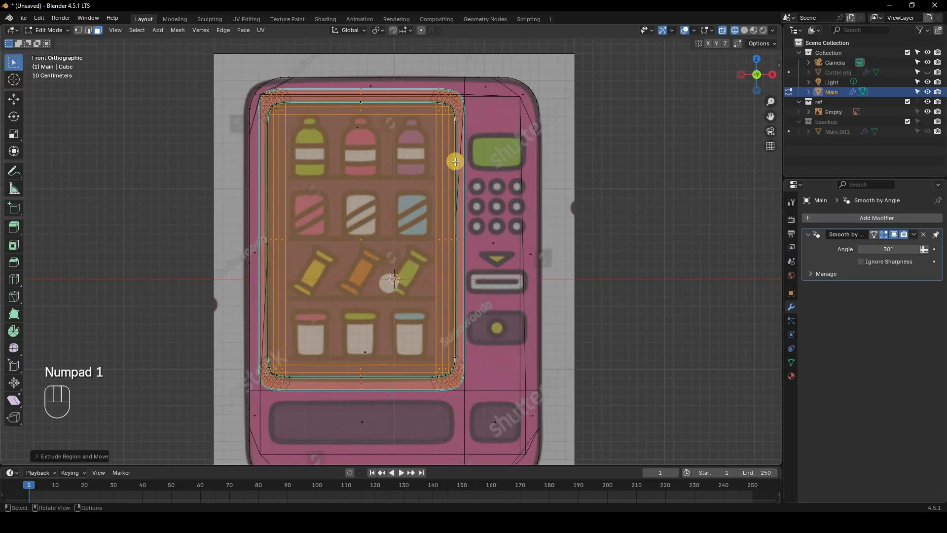
key("z")
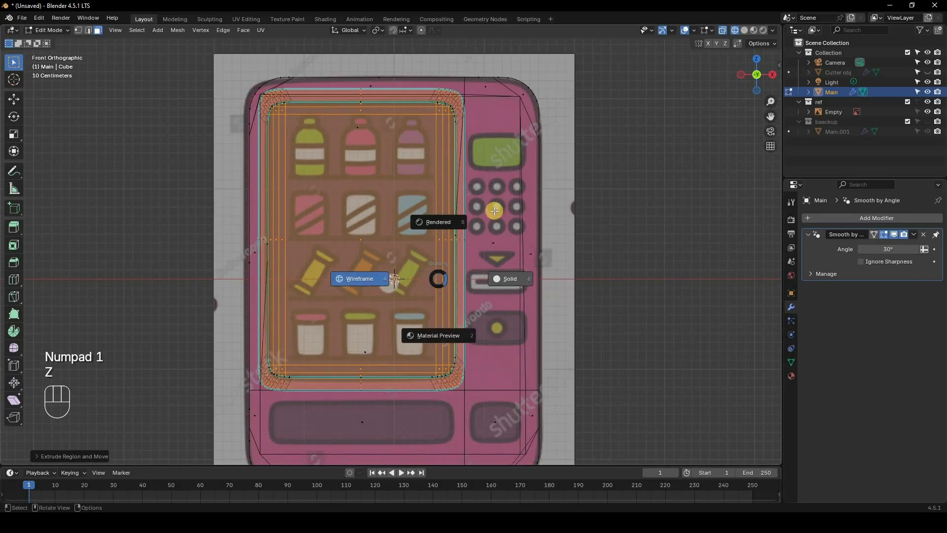
left_click(499, 212)
scroll(464, 254, "down", 4)
scroll(389, 193, "up", 2)
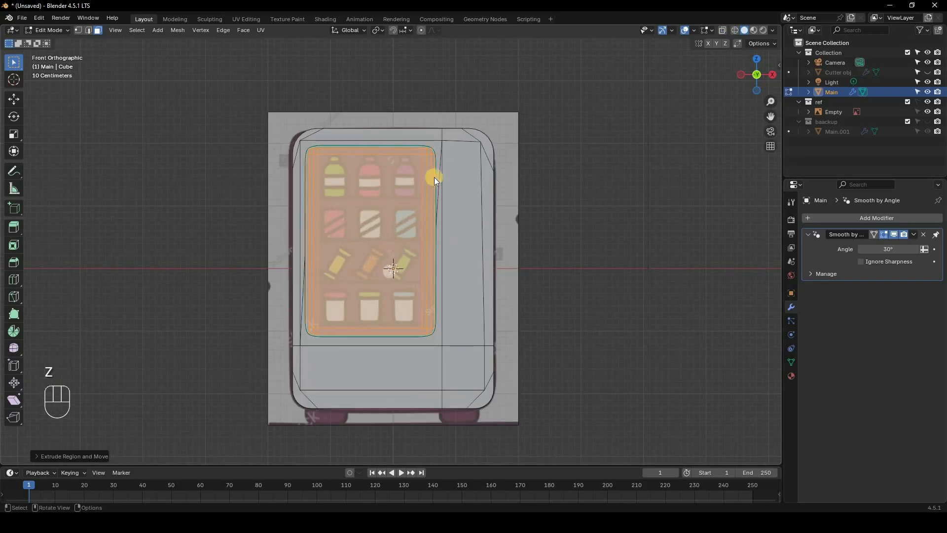
Leave Edit Mode, hide the Main body, and unhide and select Cutter obj
key("Tab")
middle_click_drag(901, 76, 926, 83)
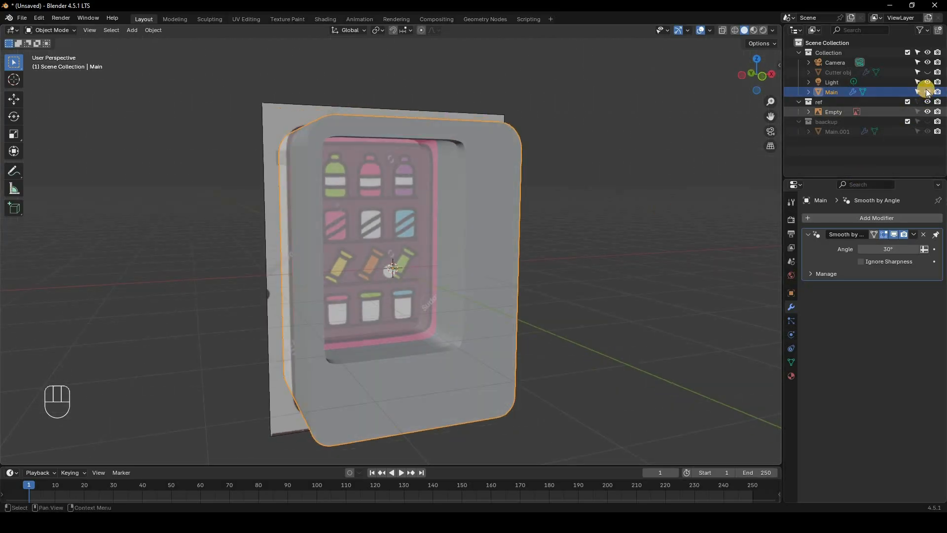
key("h")
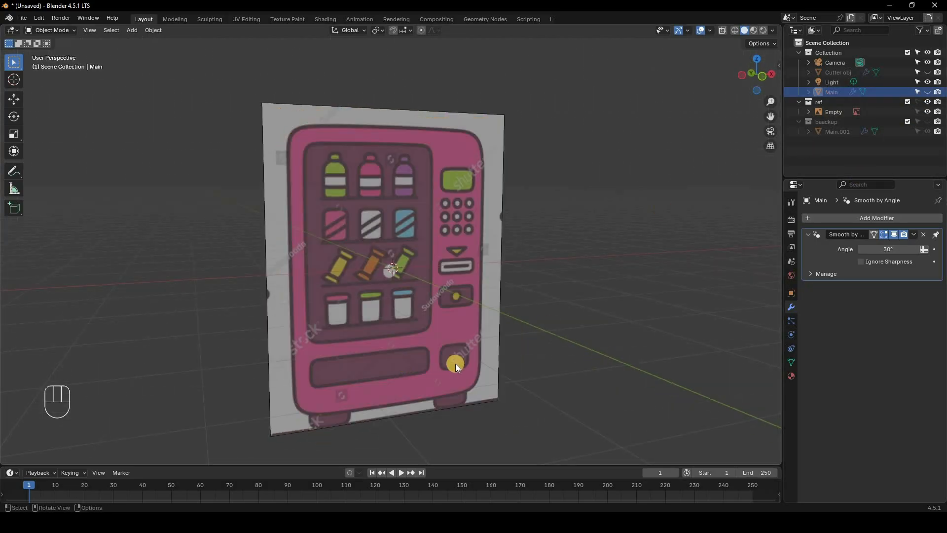
left_click(927, 72)
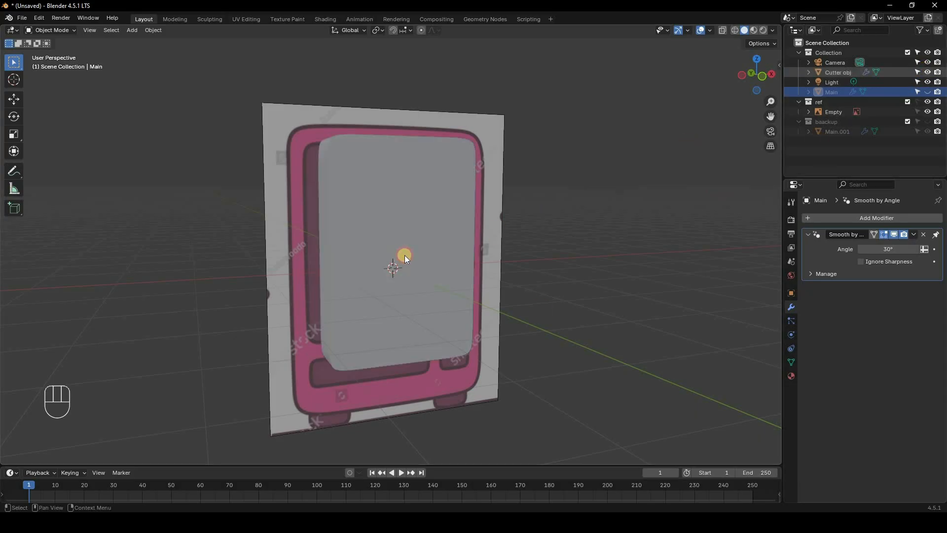
left_click(404, 255)
key("s")
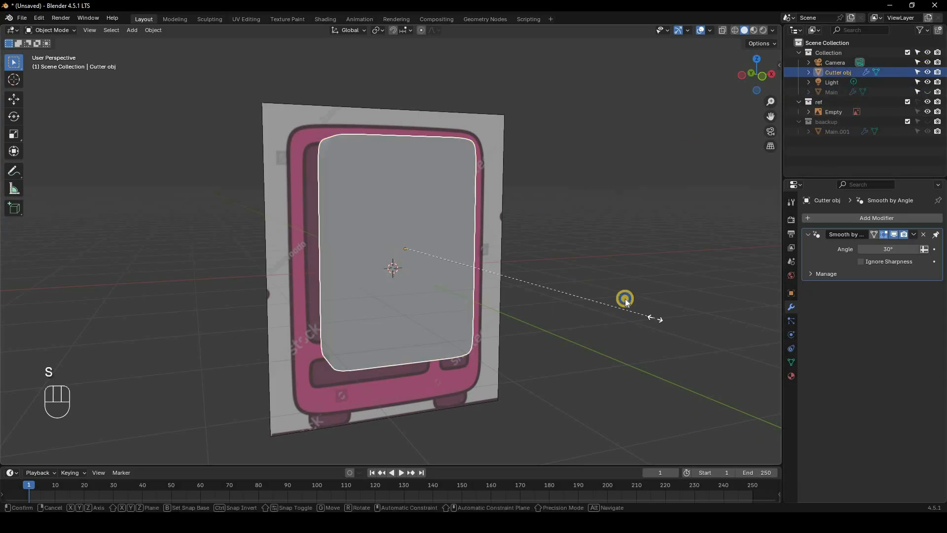
key("s")
key("z")
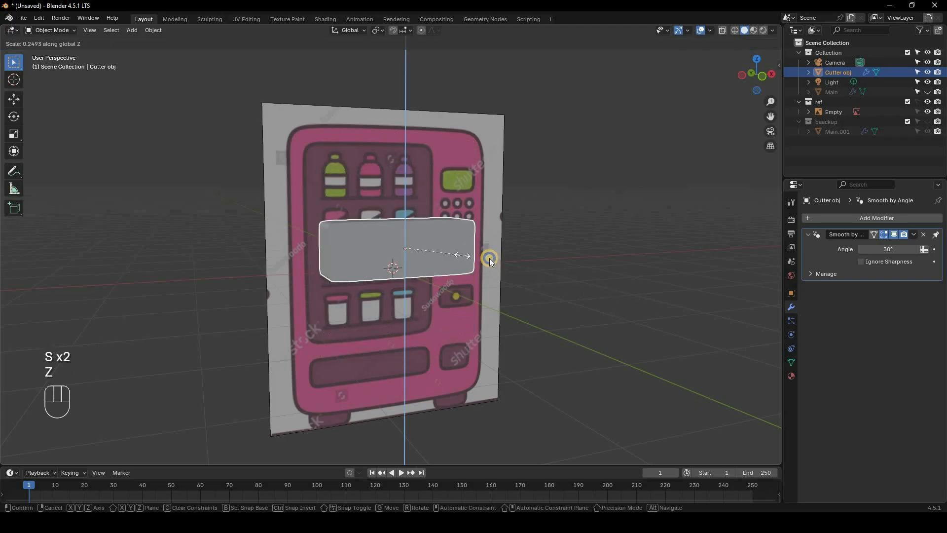
right_click(489, 258)
Try selecting several adjacent edge loops around the middle of Cutter obj from the front view in edge select mode
key("Tab")
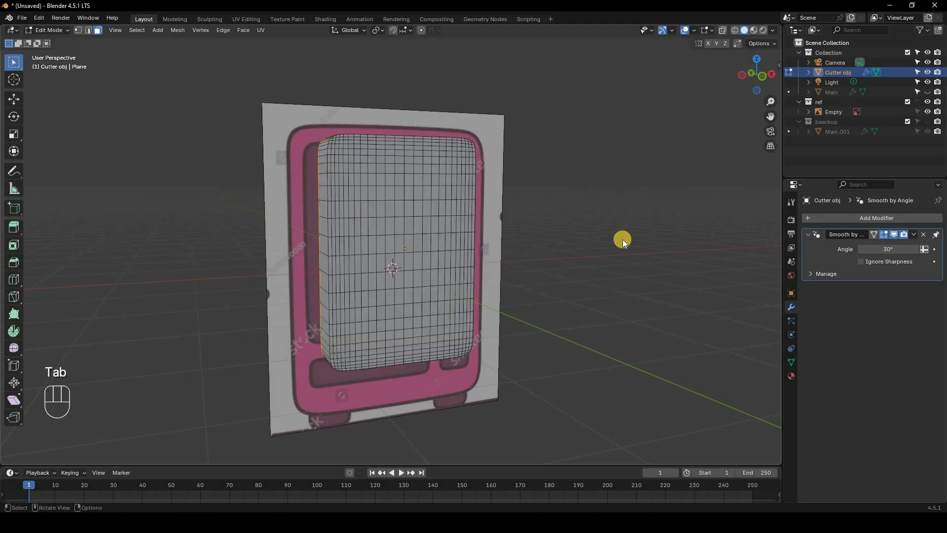
key("Tab")
key("Tab")
key("KP_1")
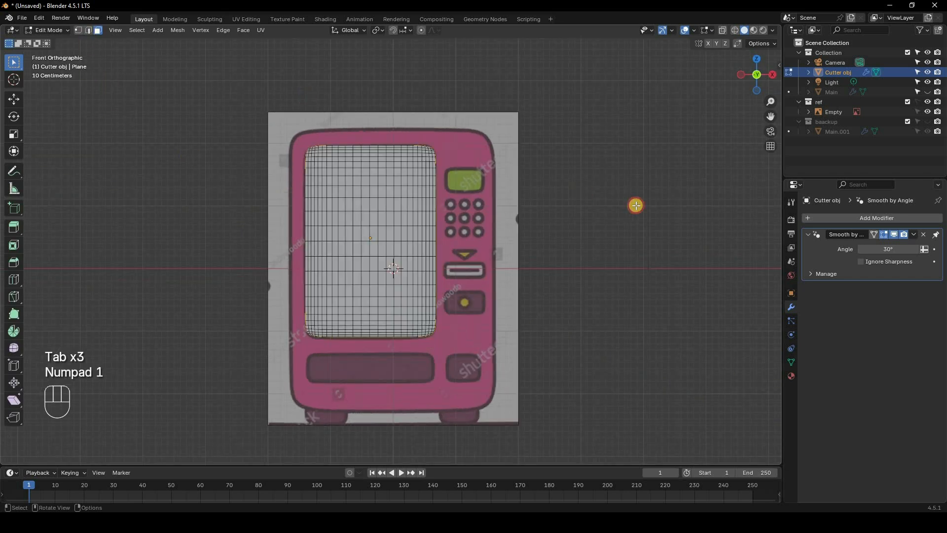
key("2")
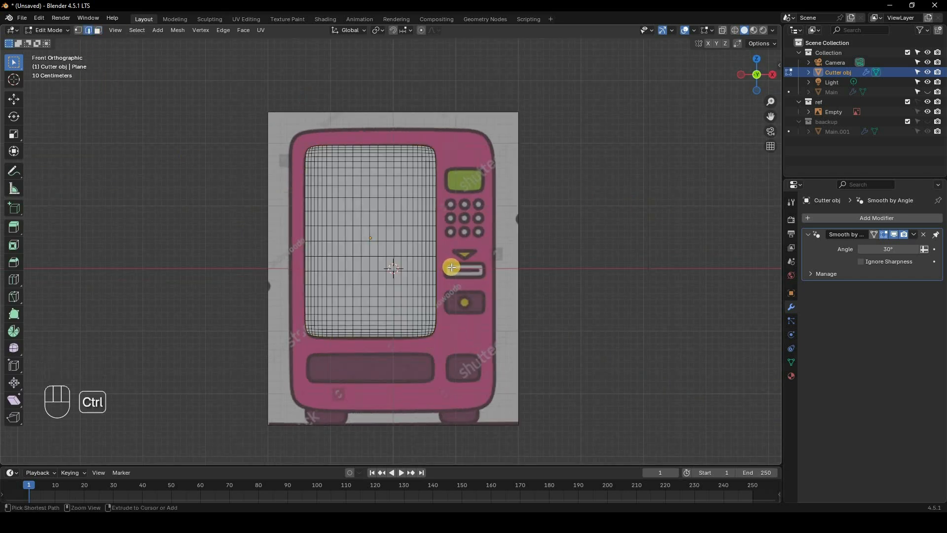
left_click(378, 235, "alt+shift")
left_click(365, 234, "alt+shift")
left_click(354, 233, "alt+shift")
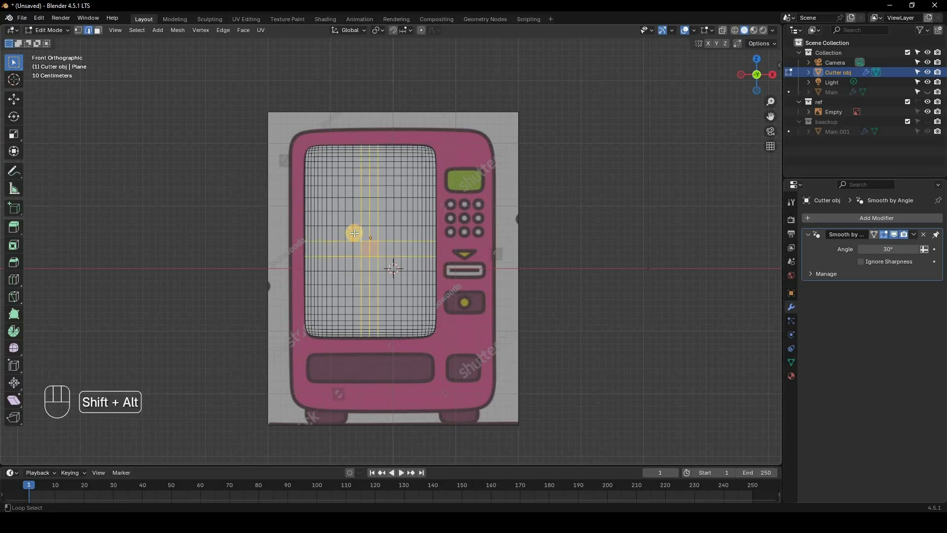
left_click(354, 232, "alt+shift")
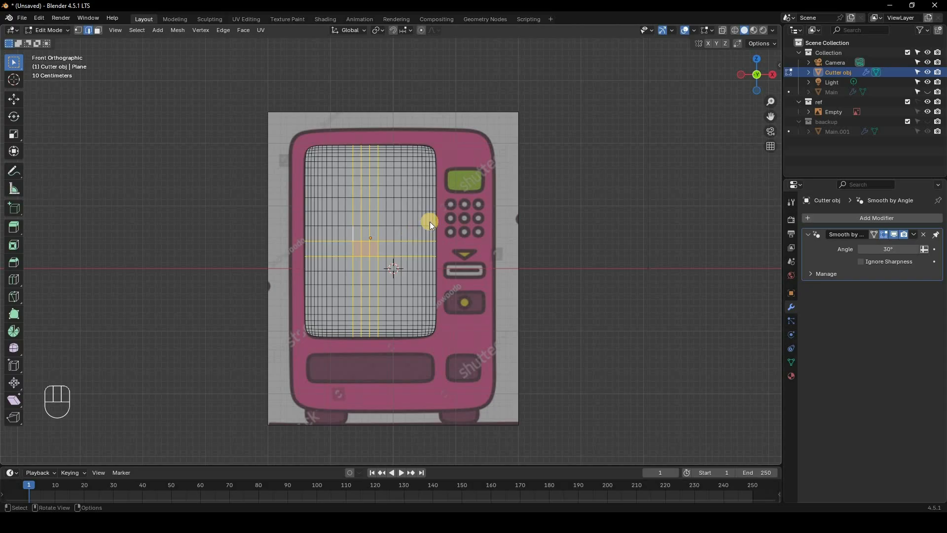
key("Tab")
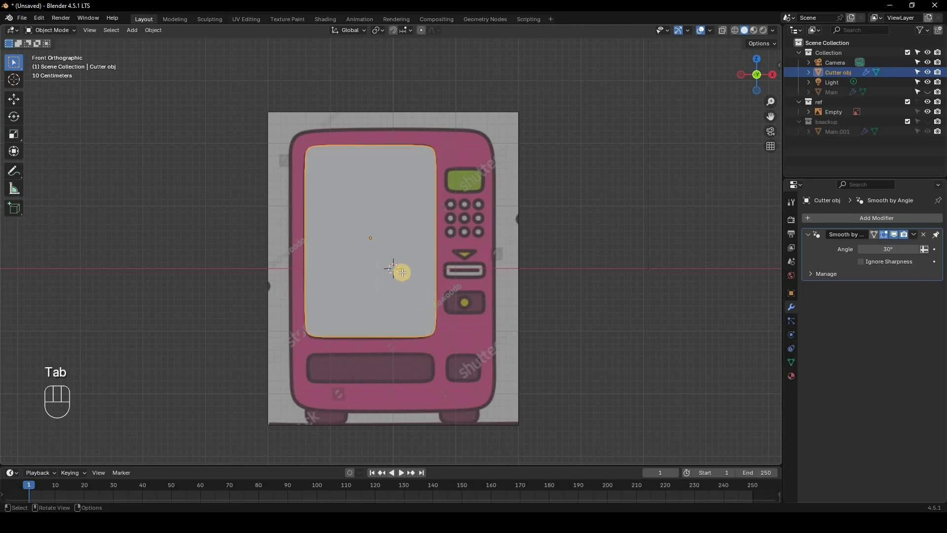
key("Tab")
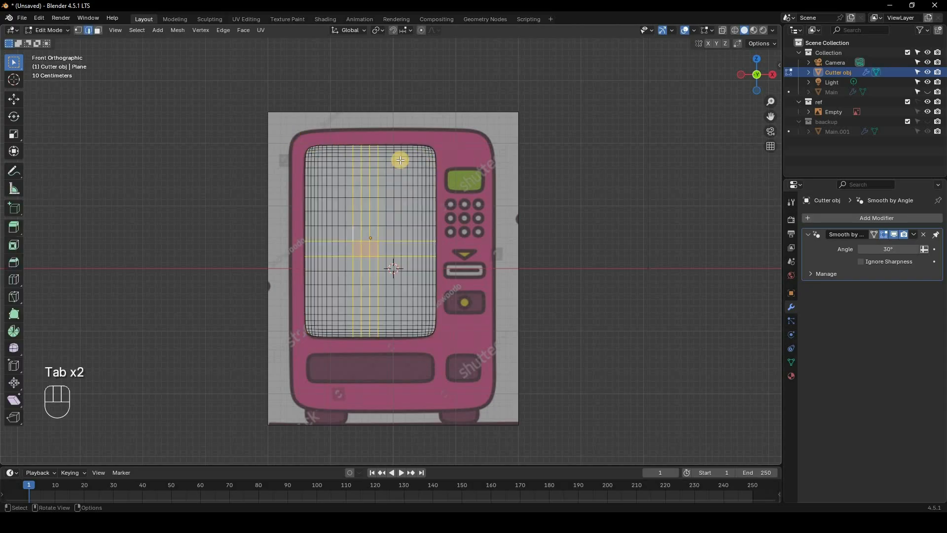
Try moving the bottom edge rows of Cutter obj along the Z axis in wireframe, and return to Object Mode with solid shading
key("z")
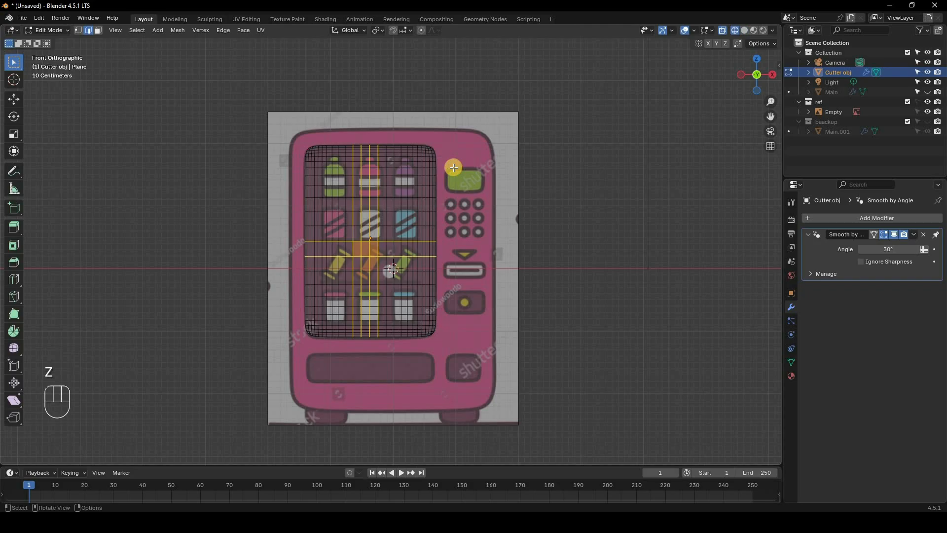
left_click_drag(482, 131, 296, 168)
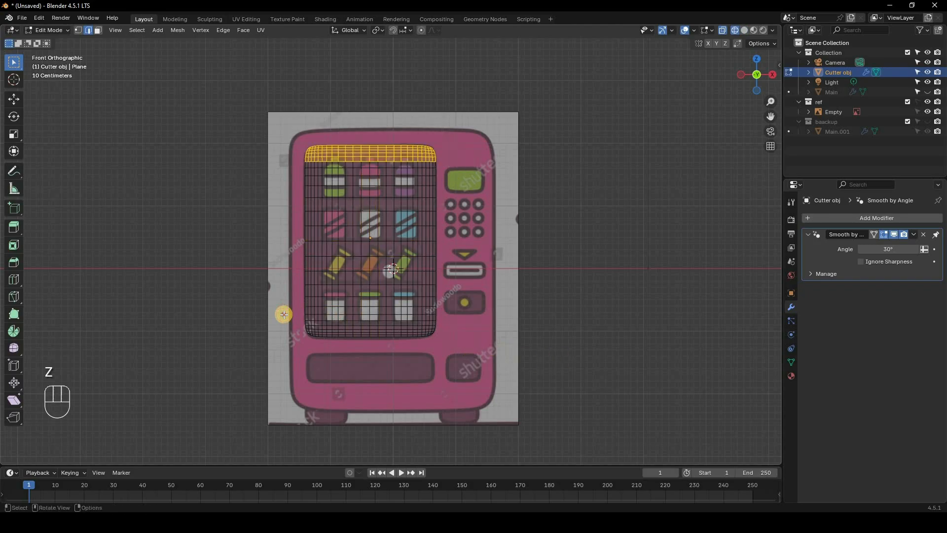
left_click_drag(283, 314, 457, 340)
key("g")
key("z")
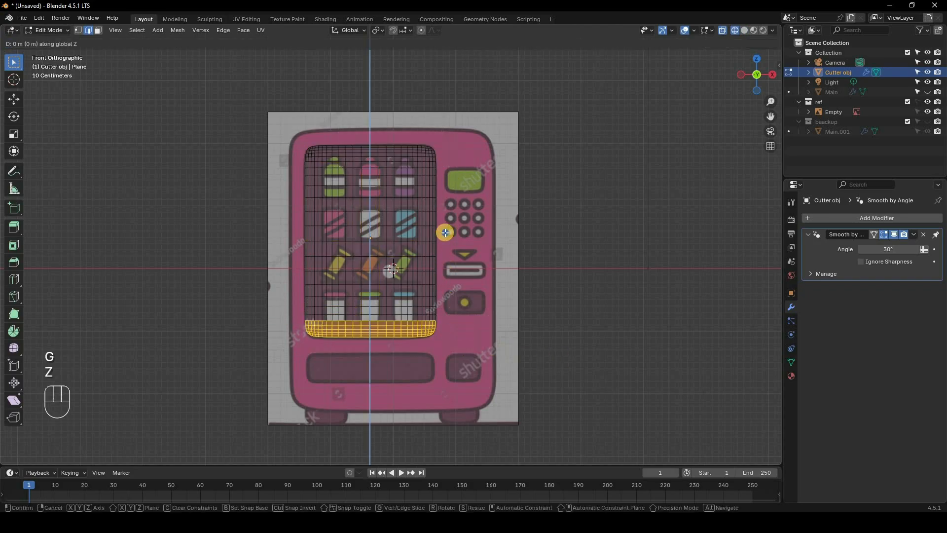
right_click(379, 255)
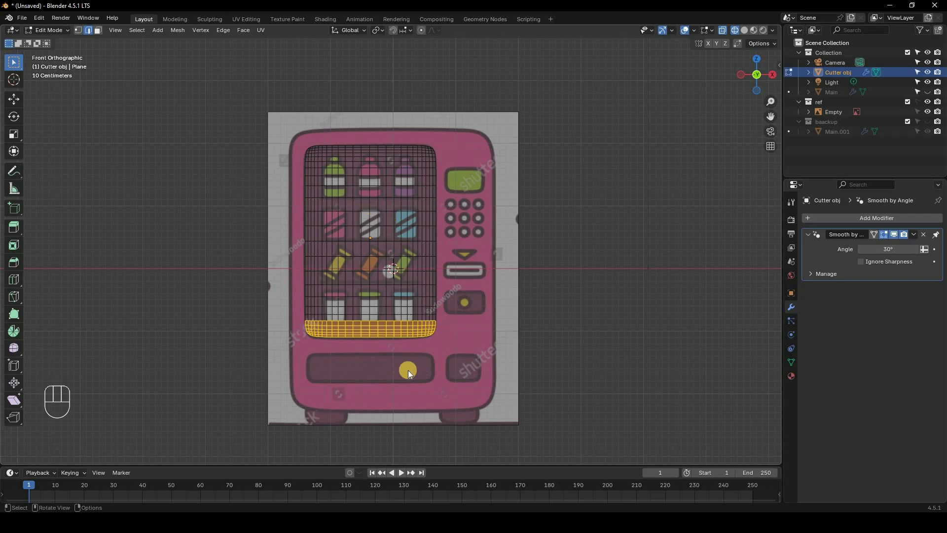
key("Tab")
key("z")
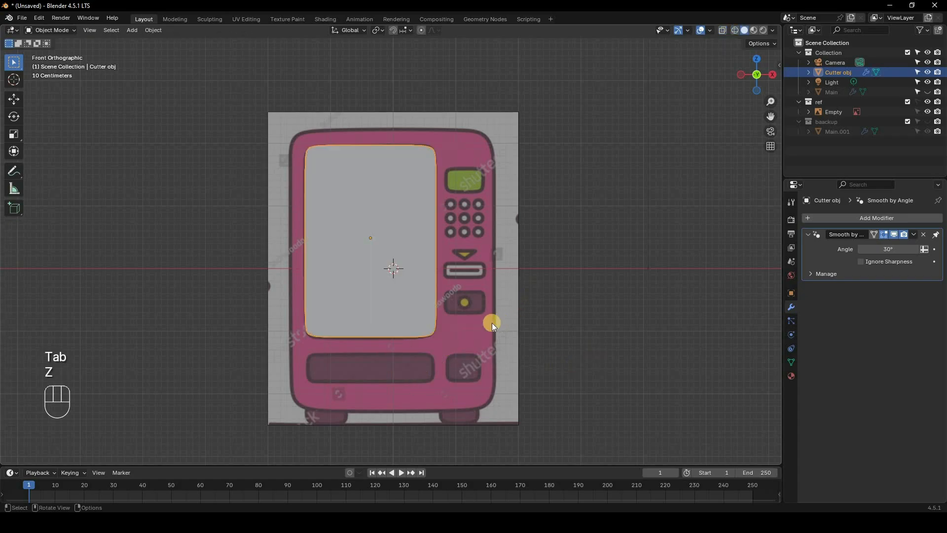
Hide Cutter obj, unhide and select the Main body, and show it from the right orthographic view
middle_click_drag(532, 288, 523, 318)
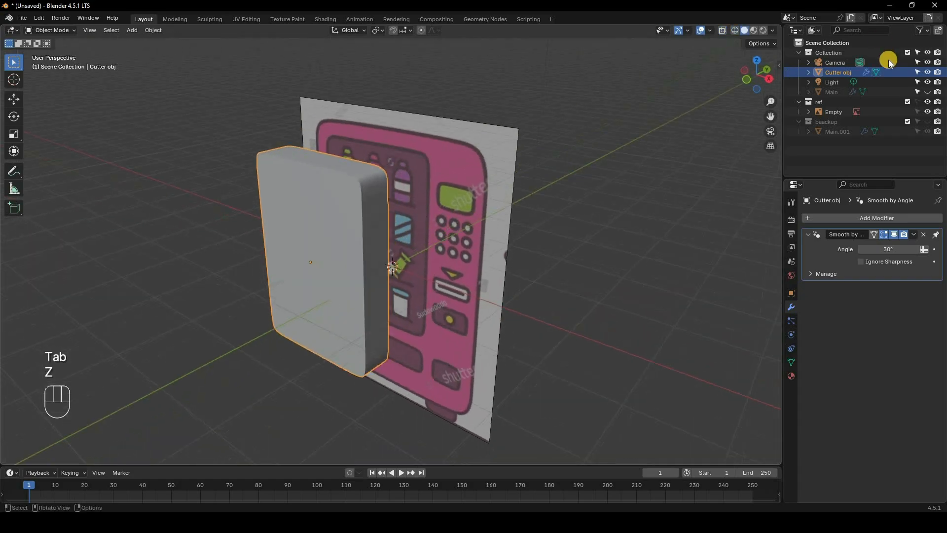
left_click(927, 73)
left_click(927, 92)
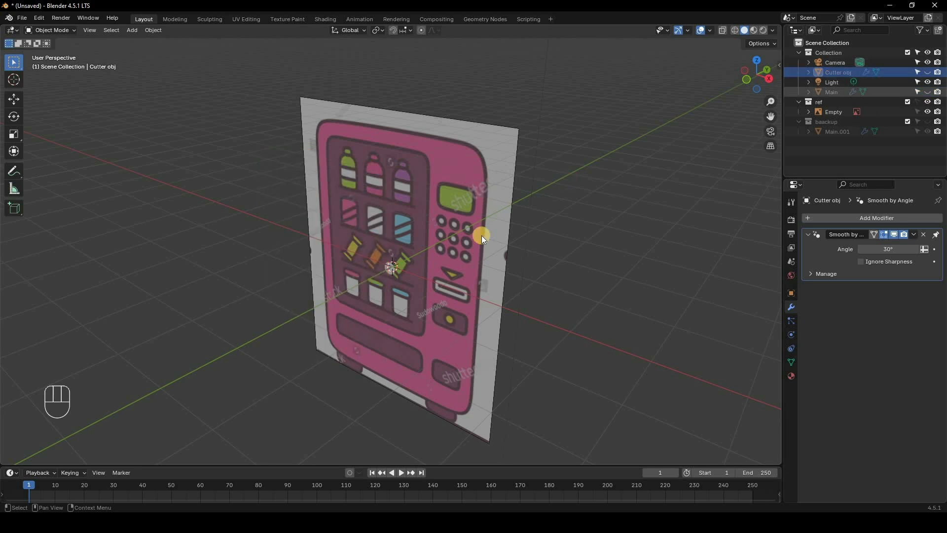
left_click(466, 264)
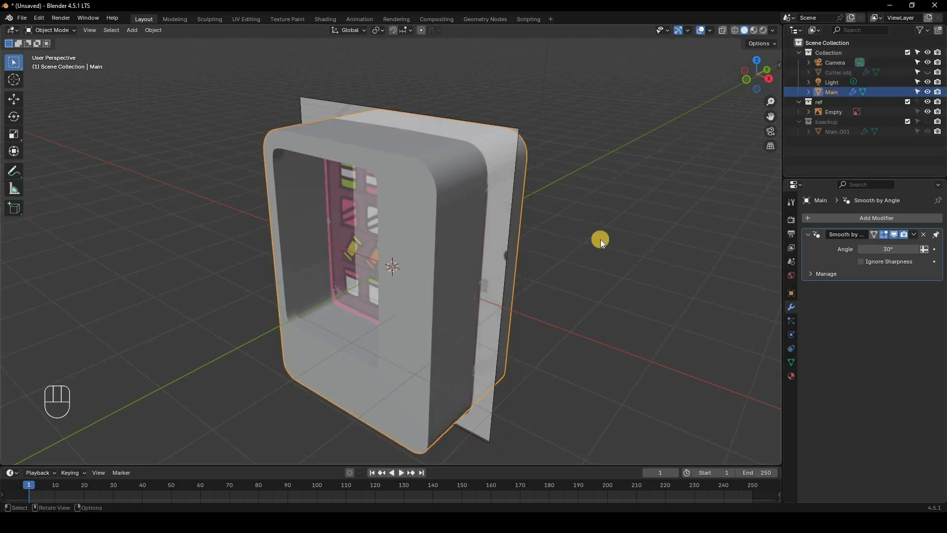
middle_click_drag(600, 239, 515, 228)
key("KP_1")
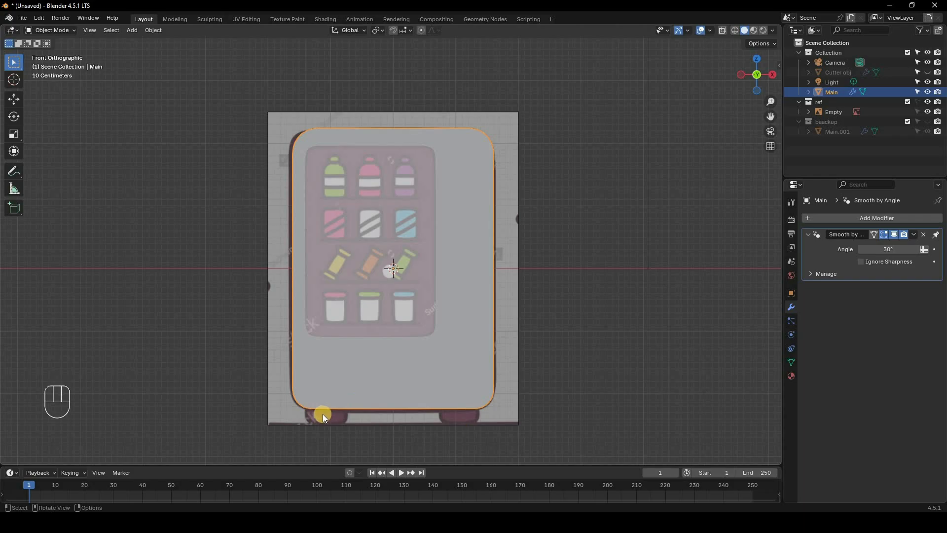
key("KP_3")
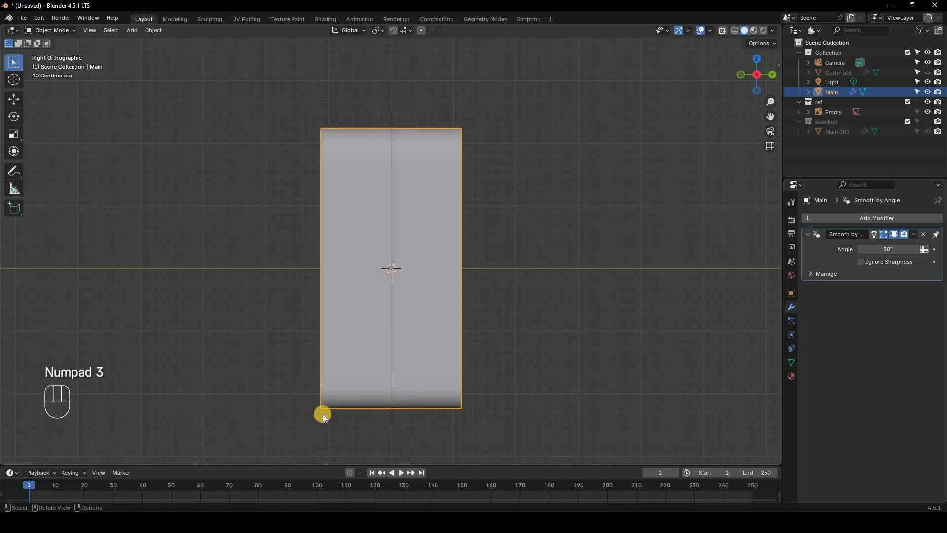
Exclude the Cutter obj and the baackup collection from renders, keeping the cutter hidden in the viewport but selectable
key("KP_1")
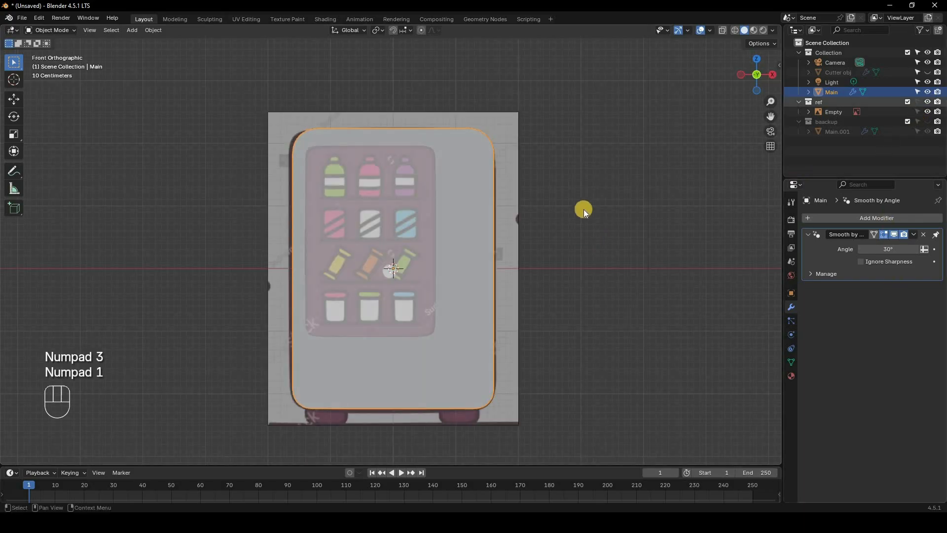
left_click(928, 73)
left_click(928, 73)
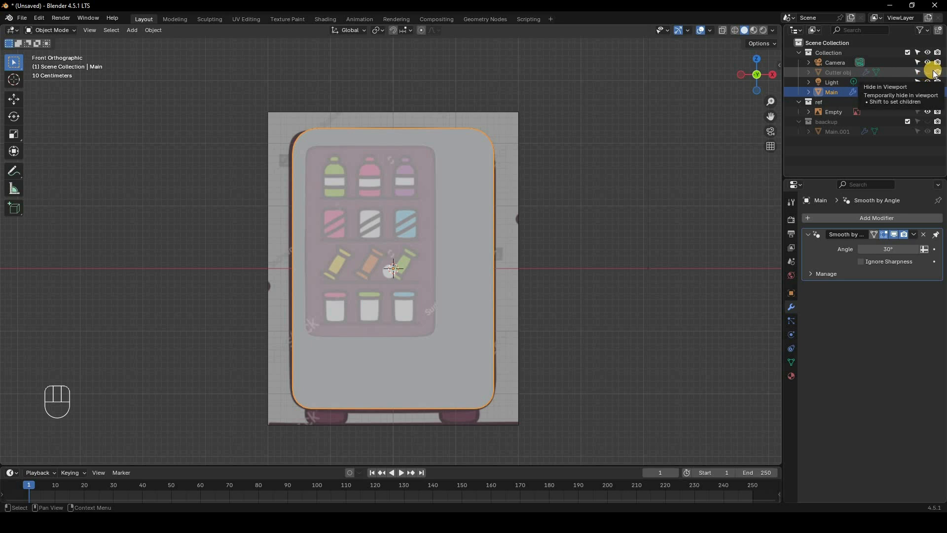
left_click(934, 73)
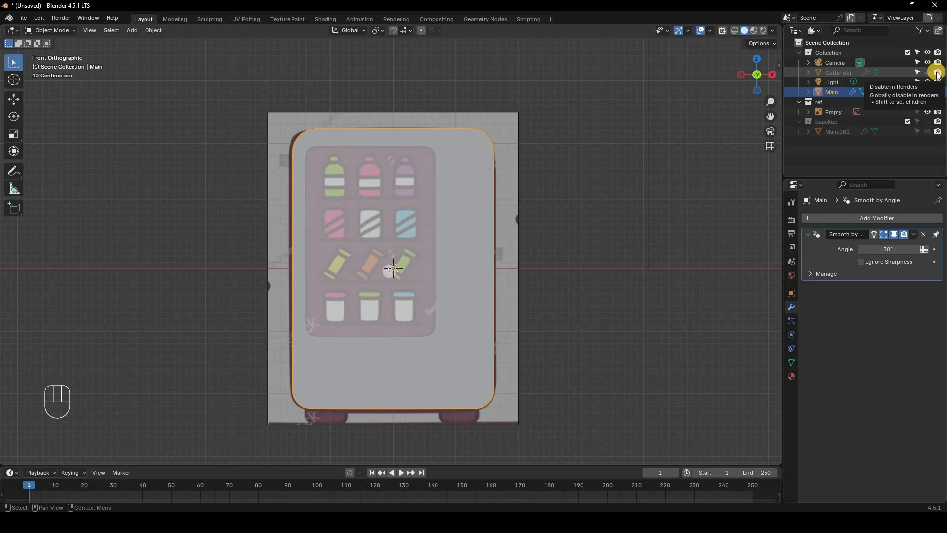
left_click(937, 73)
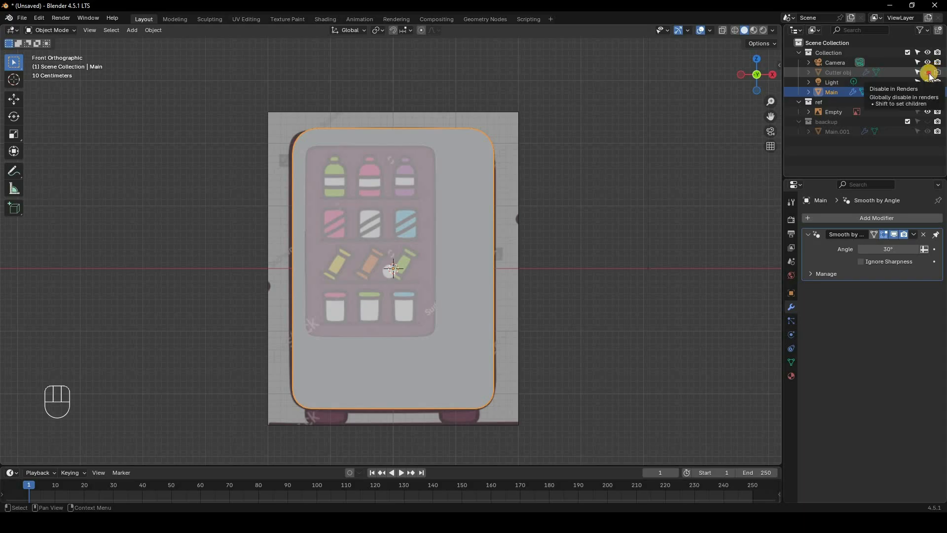
left_click(927, 73)
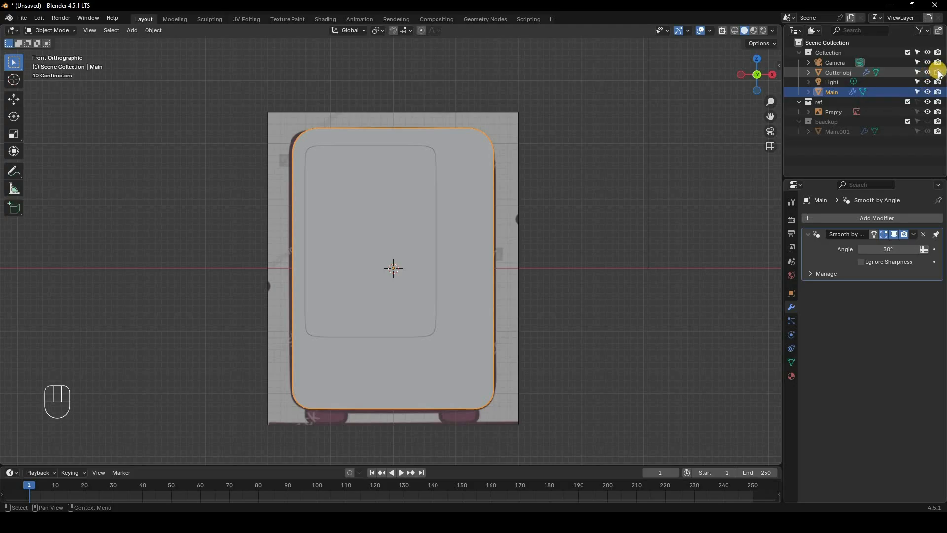
left_click(927, 72)
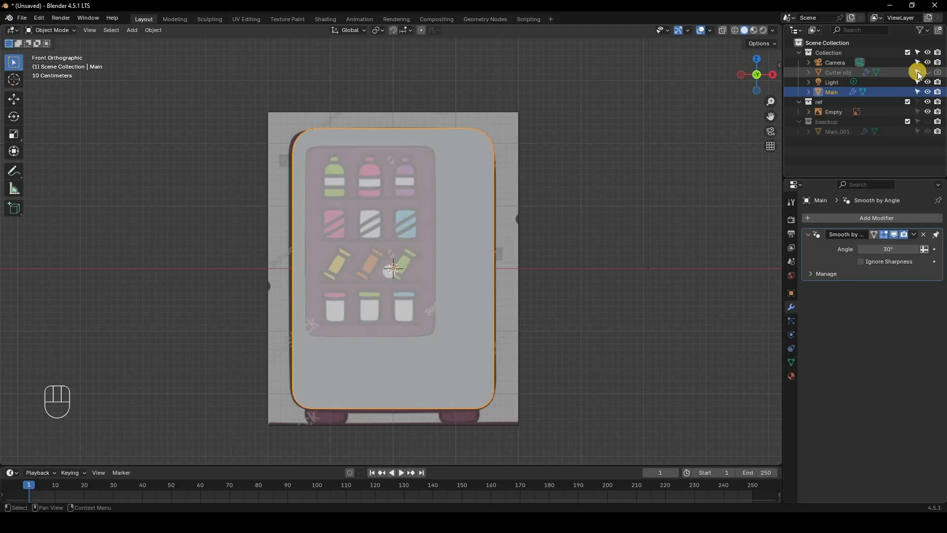
left_click(917, 72)
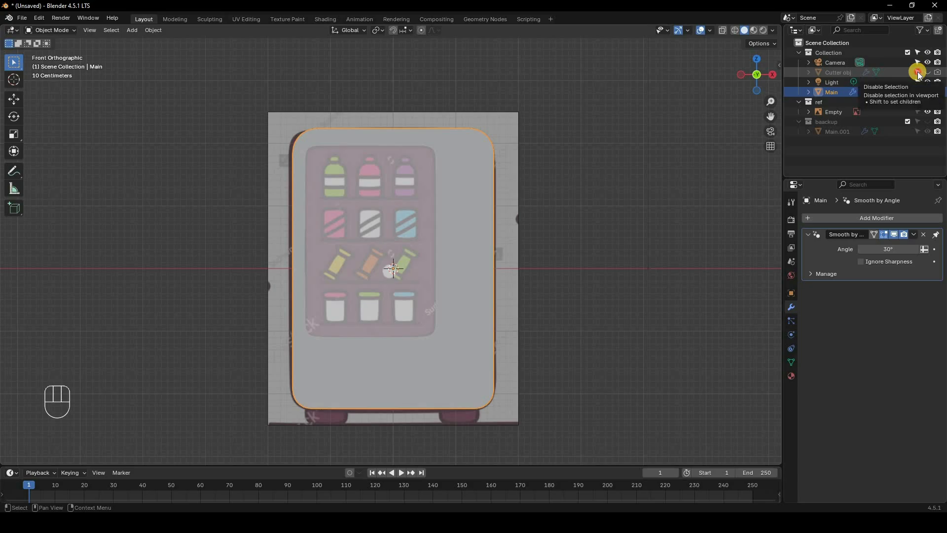
left_click(918, 73)
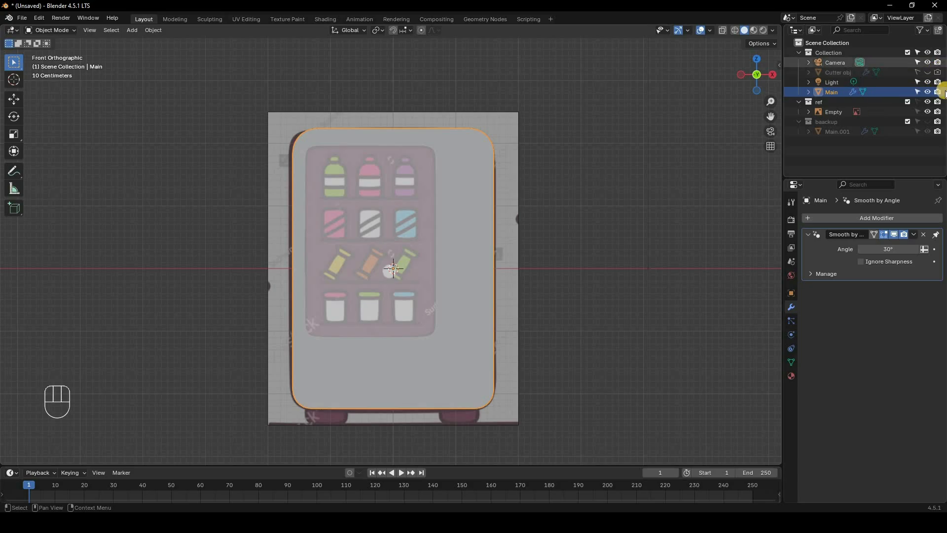
left_click(937, 123)
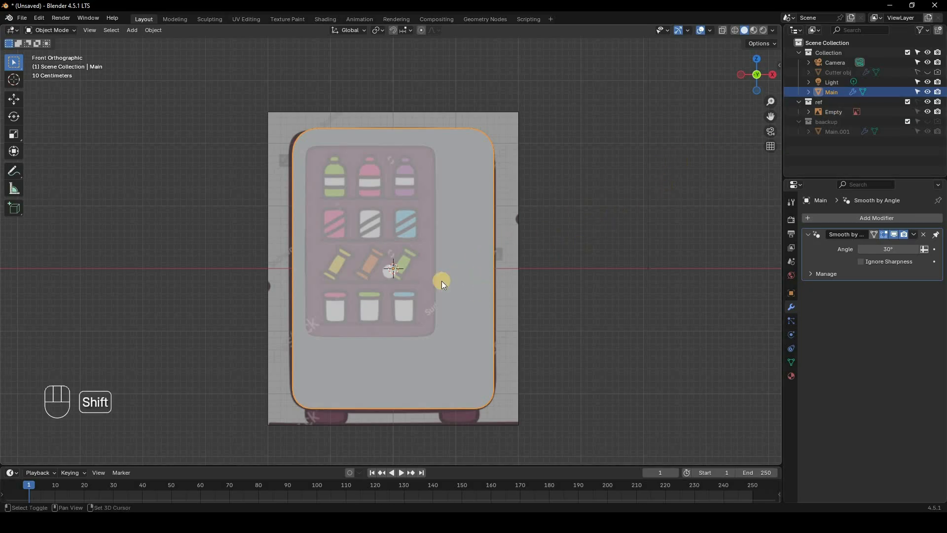
Add a cube at the scene origin, place it in the main Collection and rename it Legs
key("shift+a")
mouse_move(452, 281)
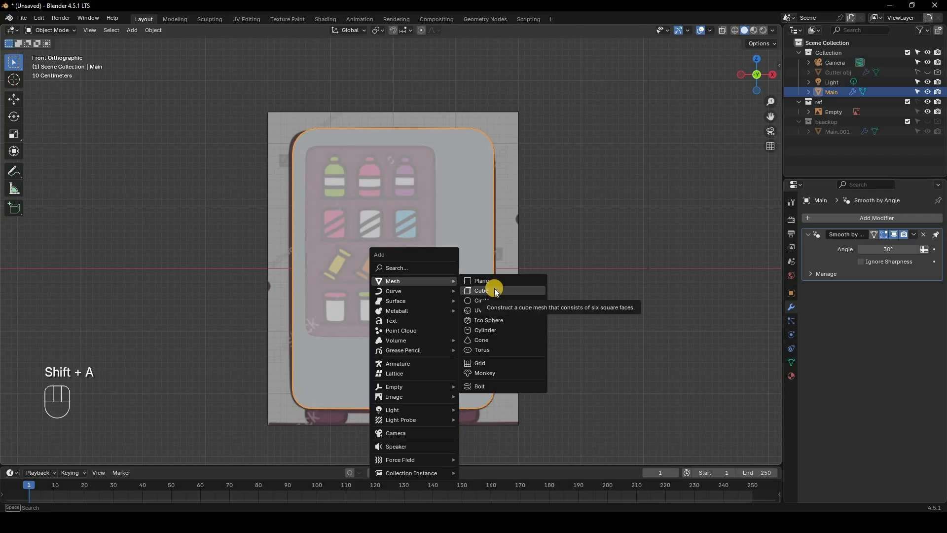
left_click(495, 291)
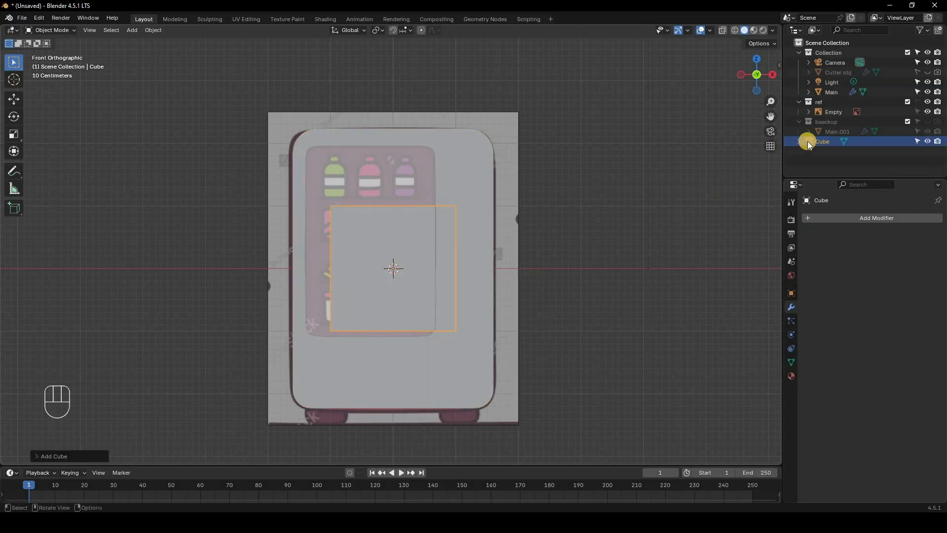
left_click_drag(807, 141, 835, 70)
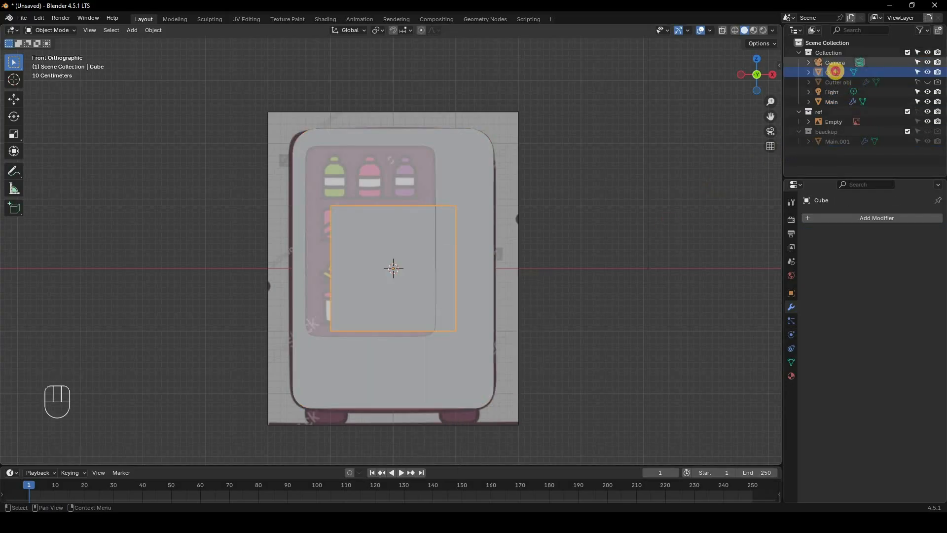
double_click(841, 72)
type("Legs")
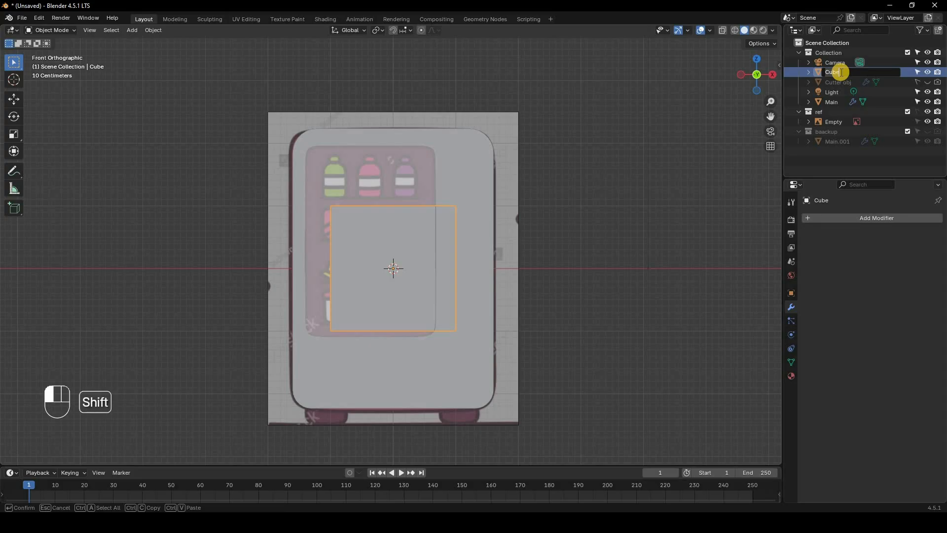
key("Return")
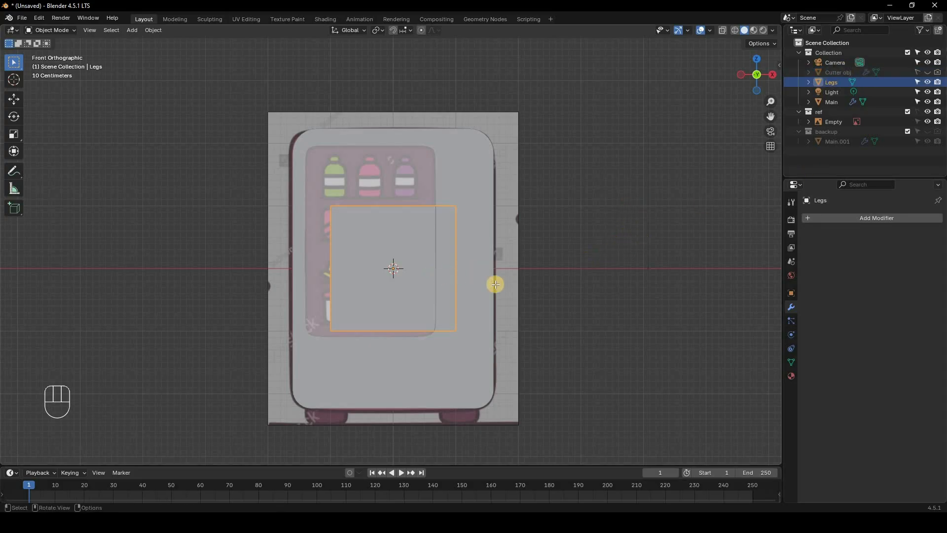
Cut a centred horizontal edge loop around the Legs cube in Edit Mode, using wireframe shading
key("Tab")
key("z")
left_click(450, 273)
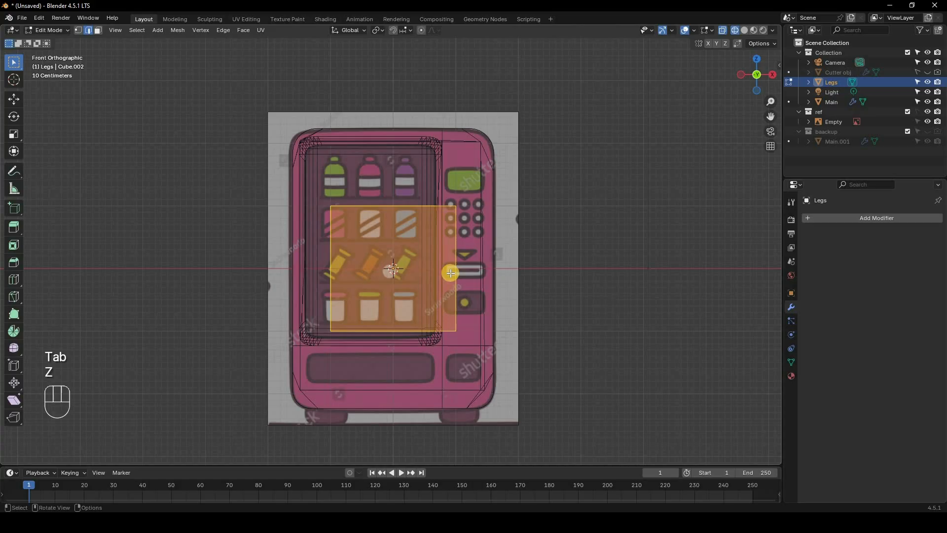
key("ctrl")
key("ctrl+r")
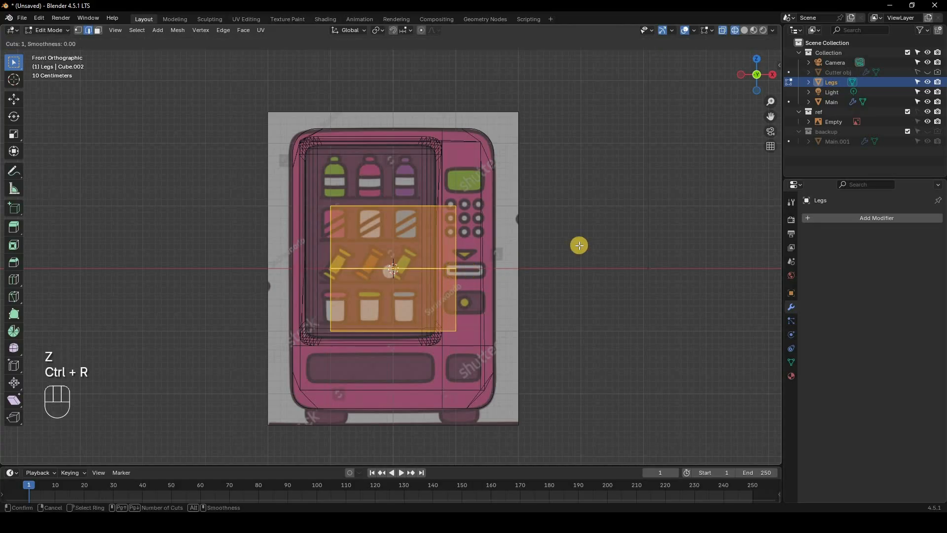
left_click(579, 245)
right_click(579, 245)
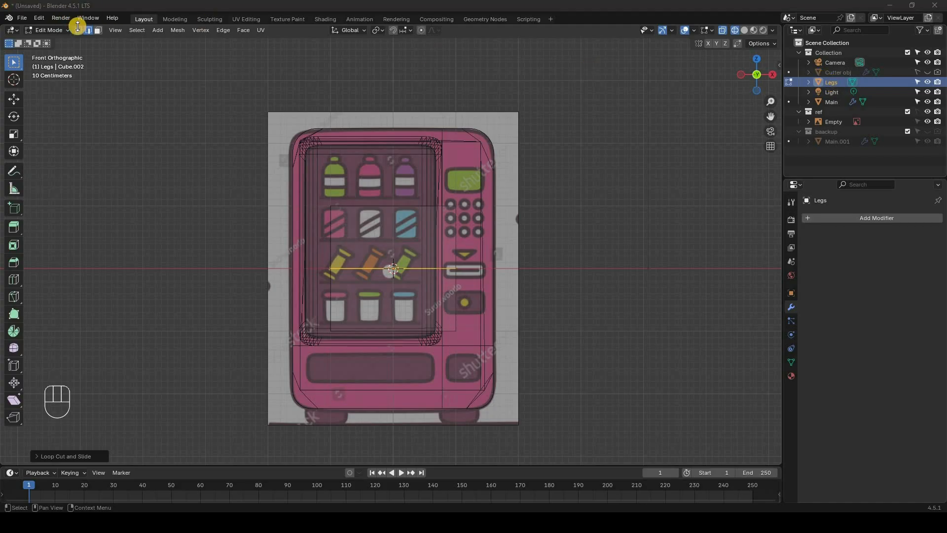
Delete the upper vertices of the Legs cube so that only its lower half remains
key("1")
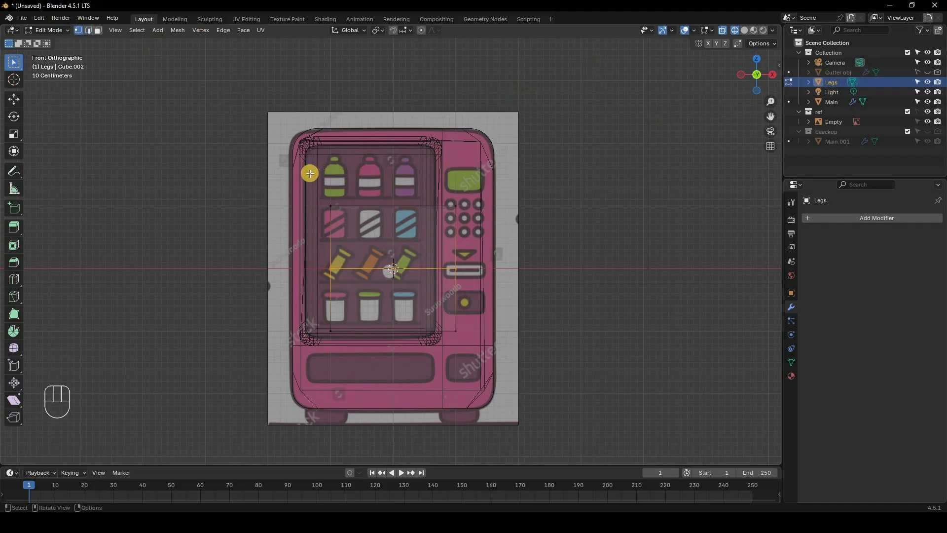
left_click_drag(287, 171, 548, 248)
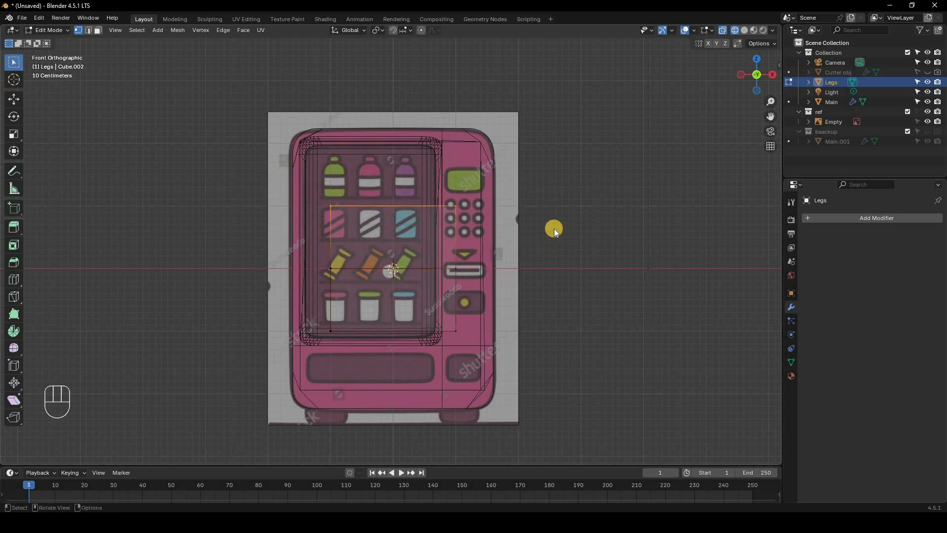
key("Delete")
left_click(500, 287)
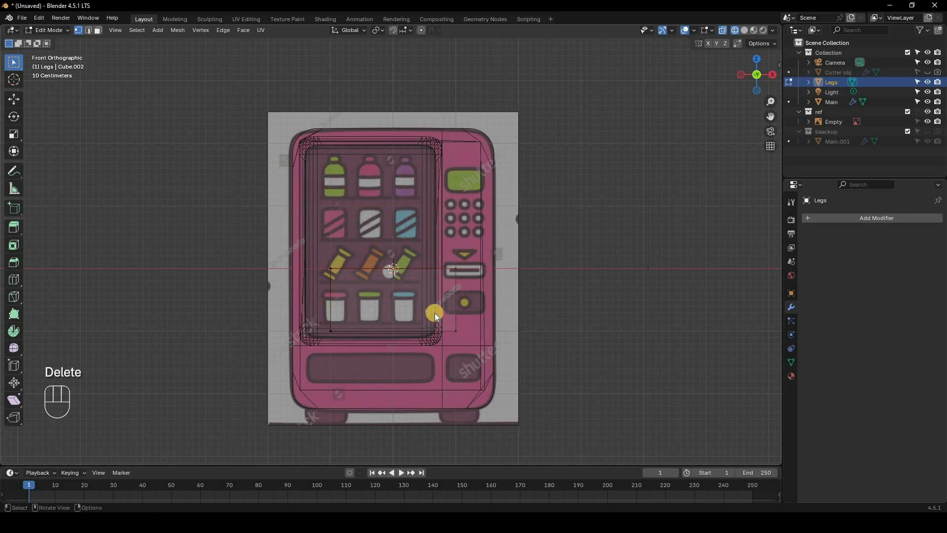
key("Tab")
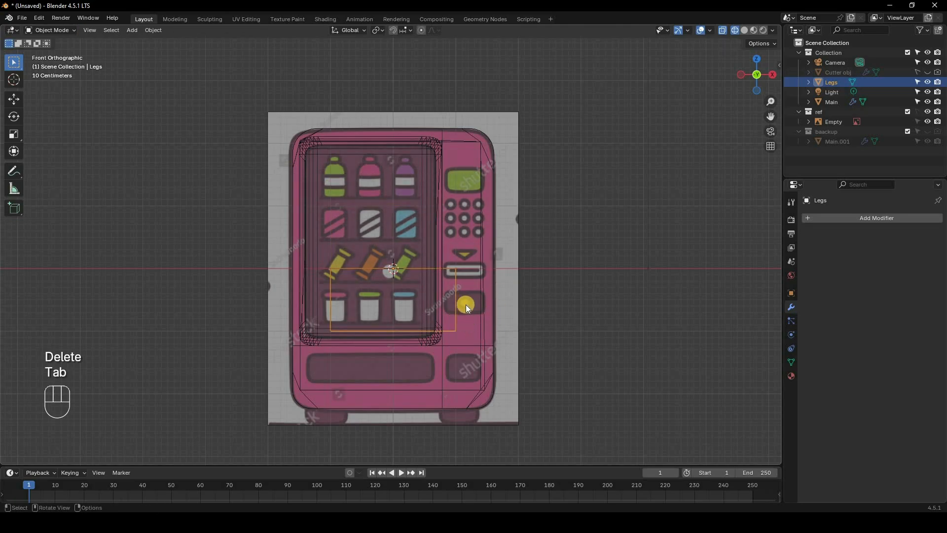
Add a Subdivision Surface modifier to Legs with 2 viewport levels
left_click(850, 218)
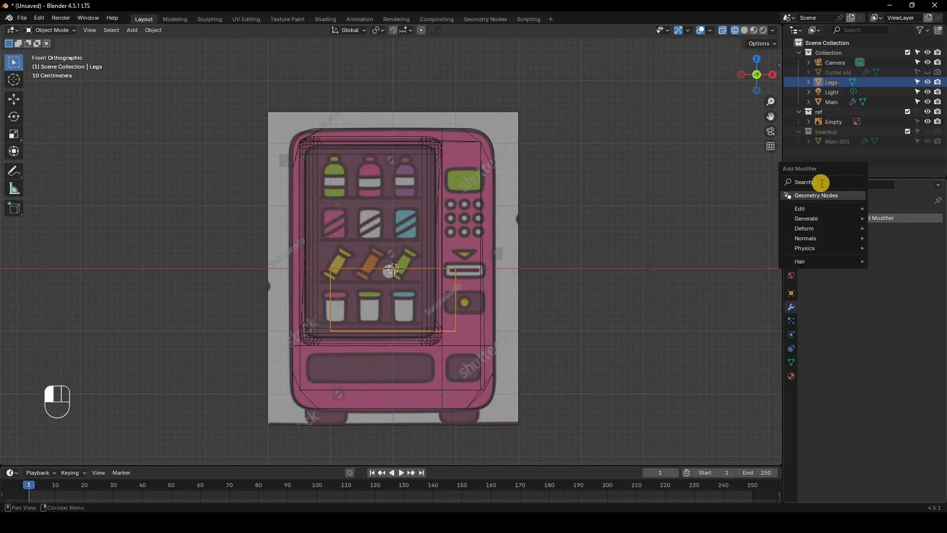
left_click(821, 183)
type("sub")
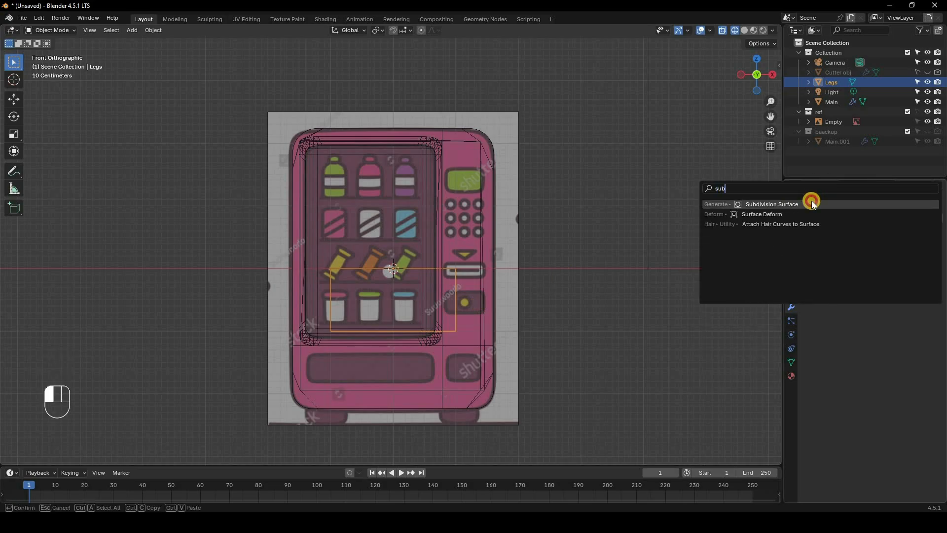
left_click(831, 213)
left_click(928, 264)
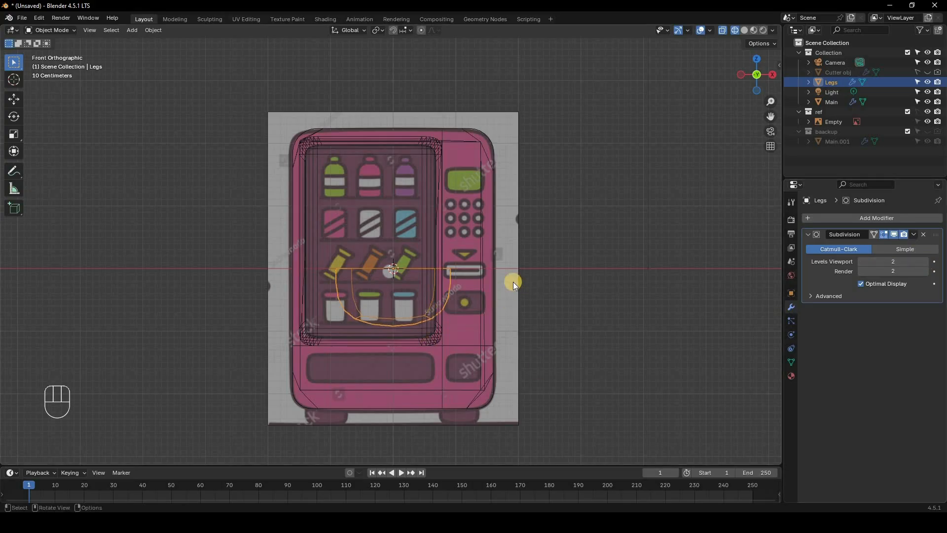
Add a Mirror modifier on the X axis to Legs
left_click(811, 218)
left_click(808, 217)
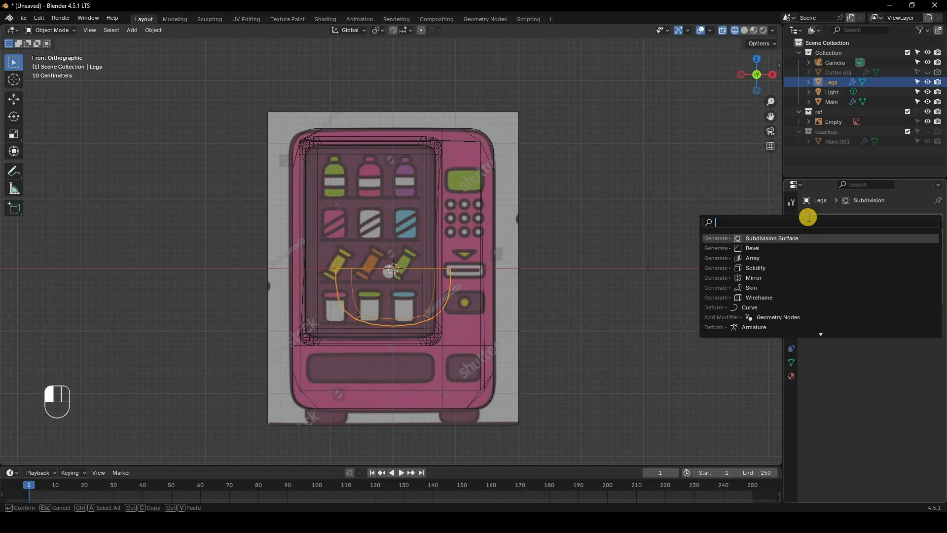
type("mir")
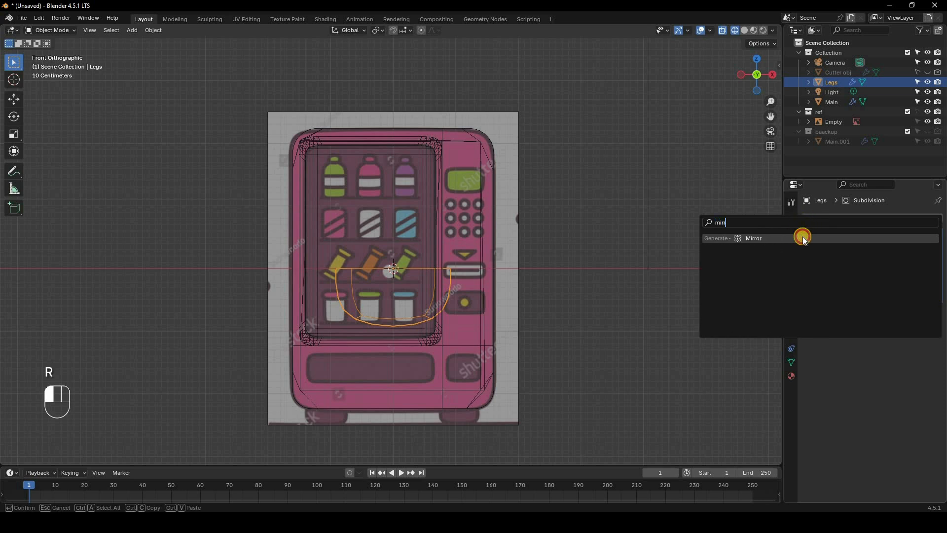
key("Return")
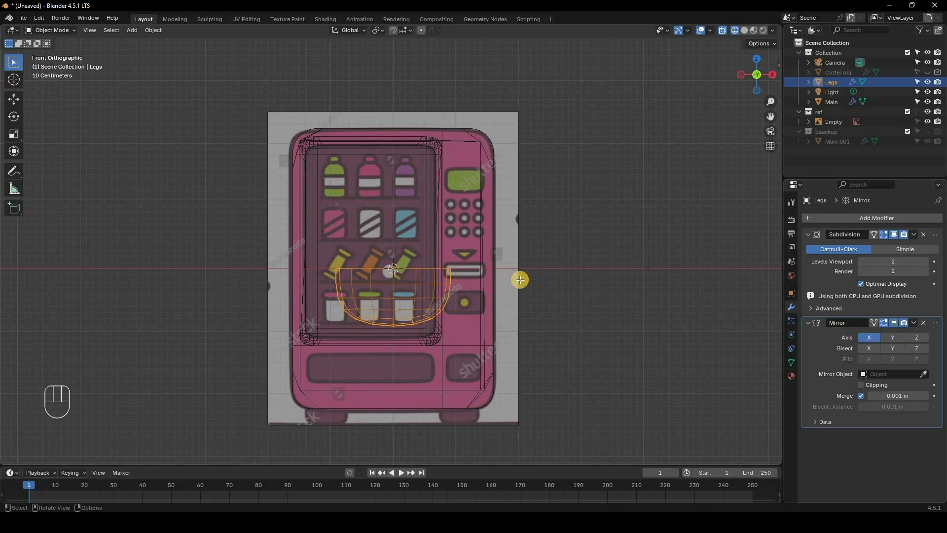
Move the whole Legs mesh along X in Edit Mode to separate the mirrored halves, and restore solid shading
key("Tab")
key("a")
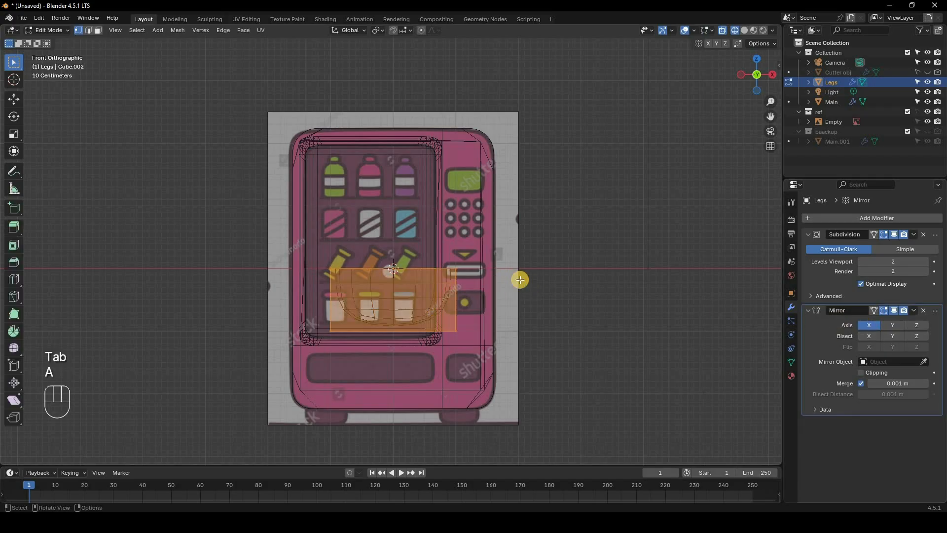
key("g")
key("x")
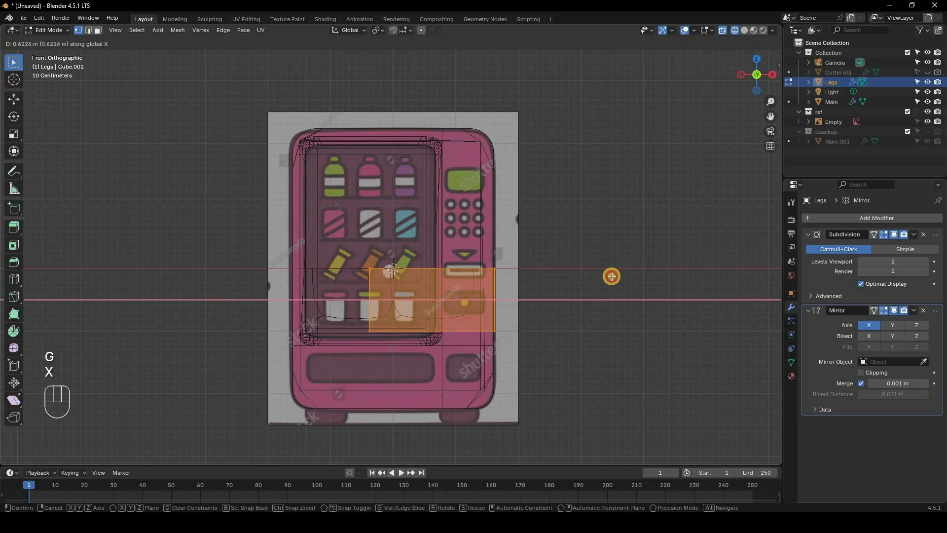
left_click(490, 318)
key("Tab")
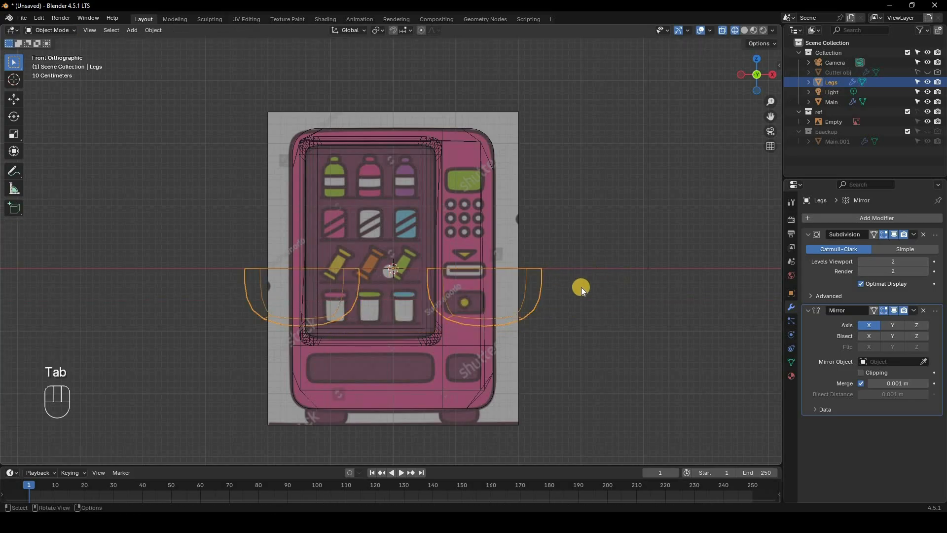
key("z")
left_click(537, 314)
mouse_move(537, 314)
middle_mouse_down()
mouse_move(603, 289)
mouse_move(567, 311)
mouse_move(541, 304)
mouse_move(560, 307)
middle_mouse_up()
key("Tab")
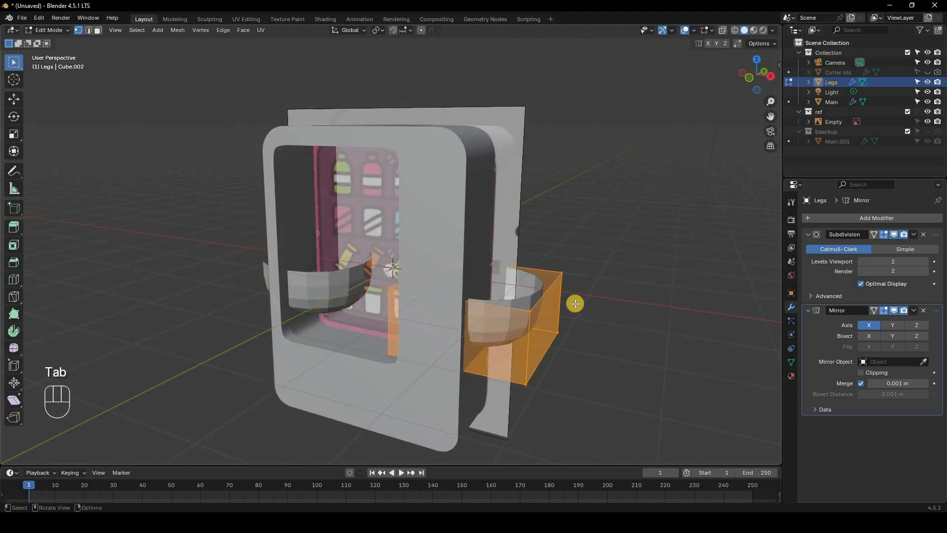
left_click(577, 306)
key("g")
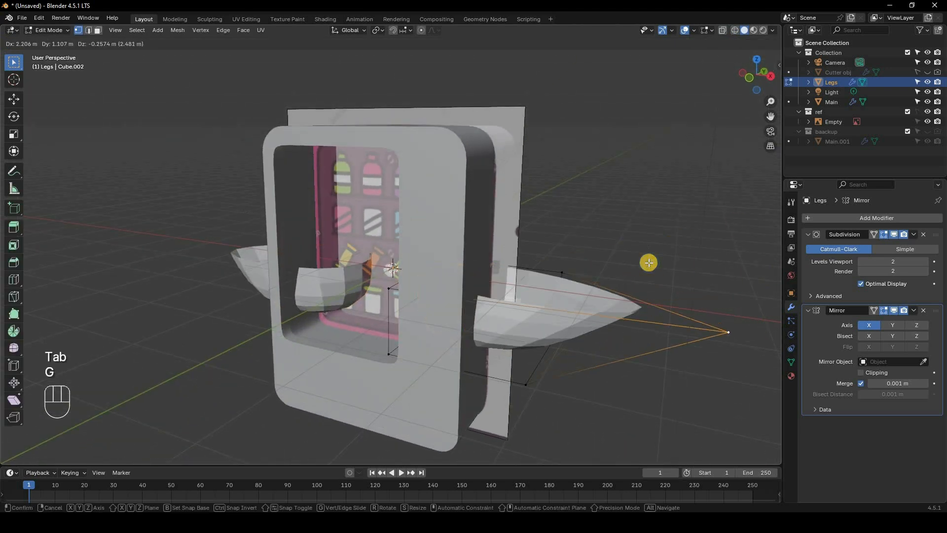
right_click(650, 262)
key("Tab")
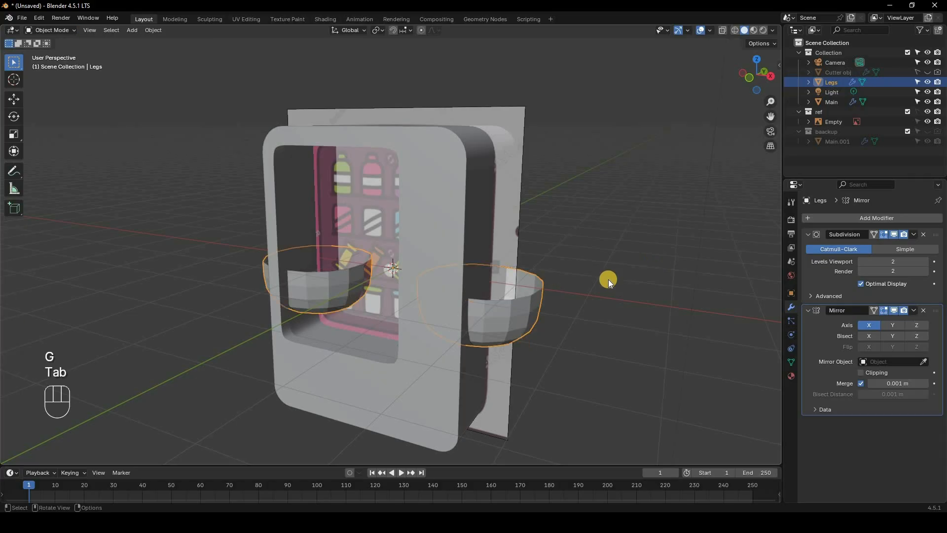
key("KP_1")
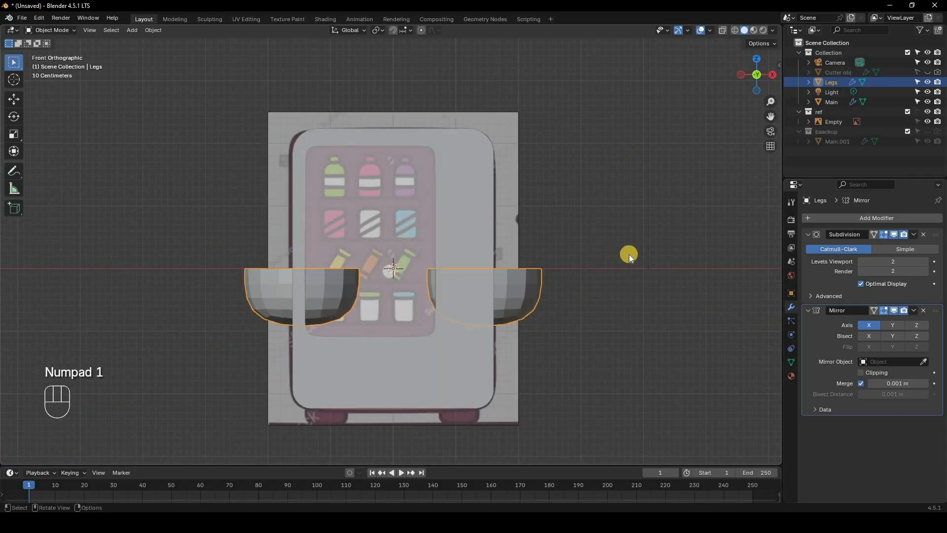
key("KP_3")
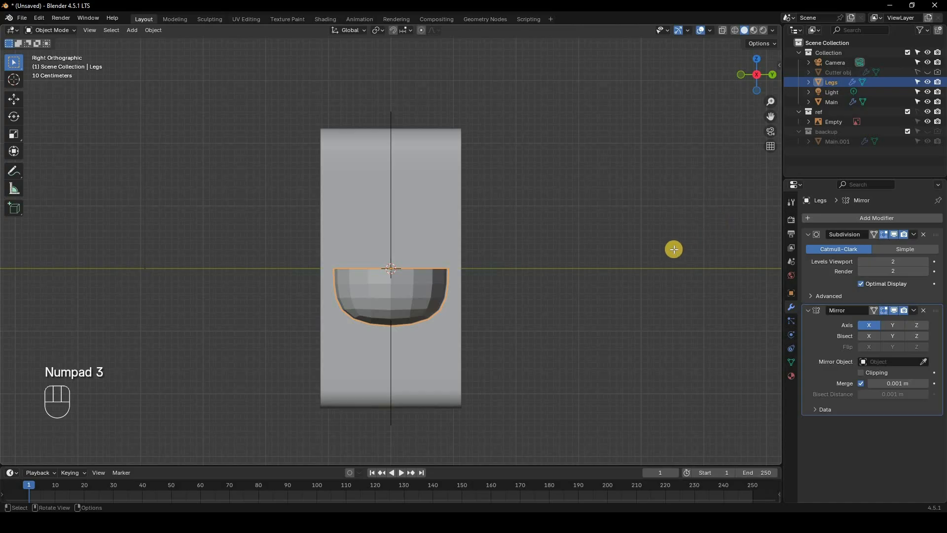
Move the whole Legs mesh along negative Y in Edit Mode and enable the Y axis in its Mirror modifier
key("Tab")
key("a")
key("g")
key("y")
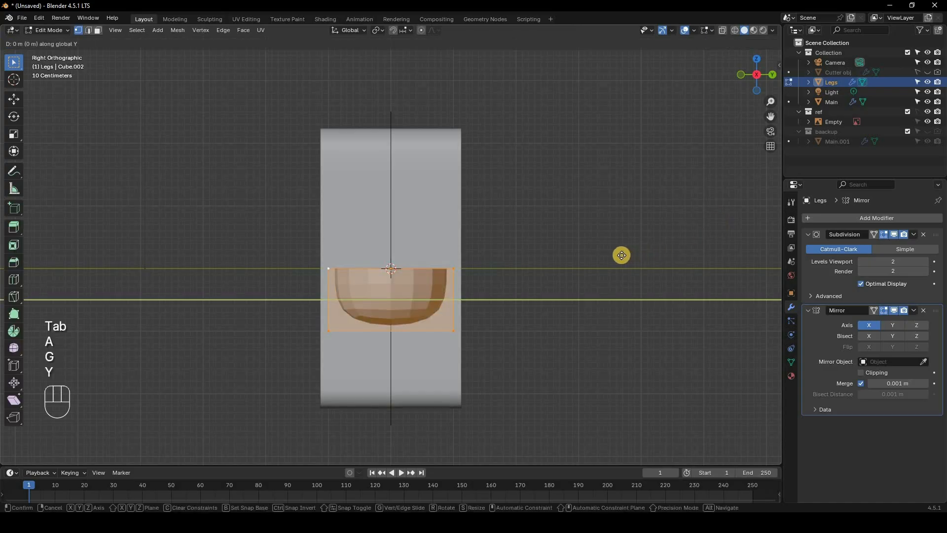
left_click(883, 318)
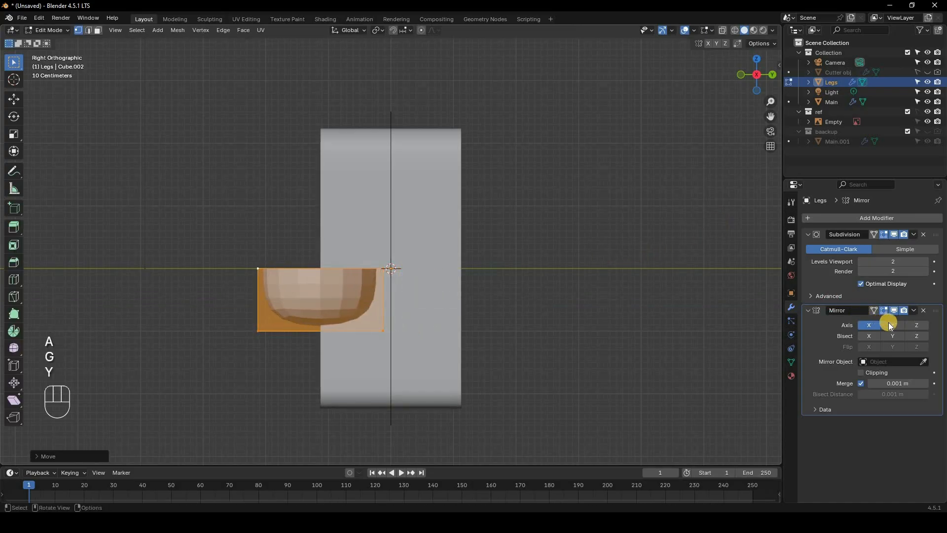
left_click(889, 324)
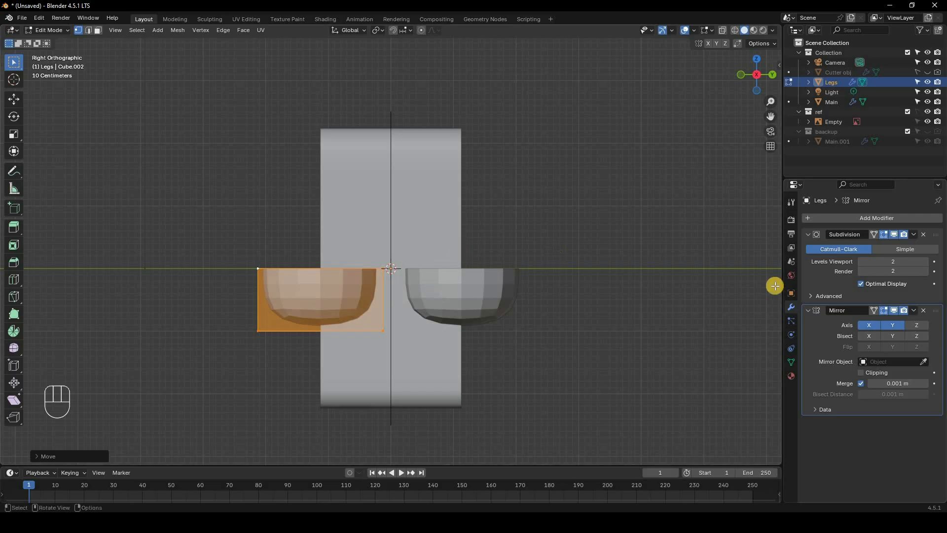
Move the Legs object down along Z in front view to the base of the vending machine
middle_click_drag(539, 243, 540, 243)
key("KP_1")
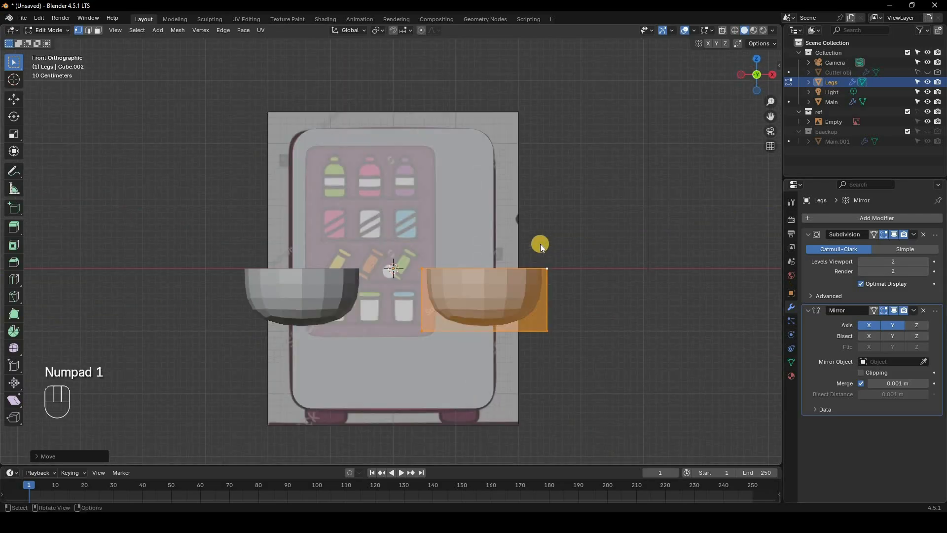
key("Tab")
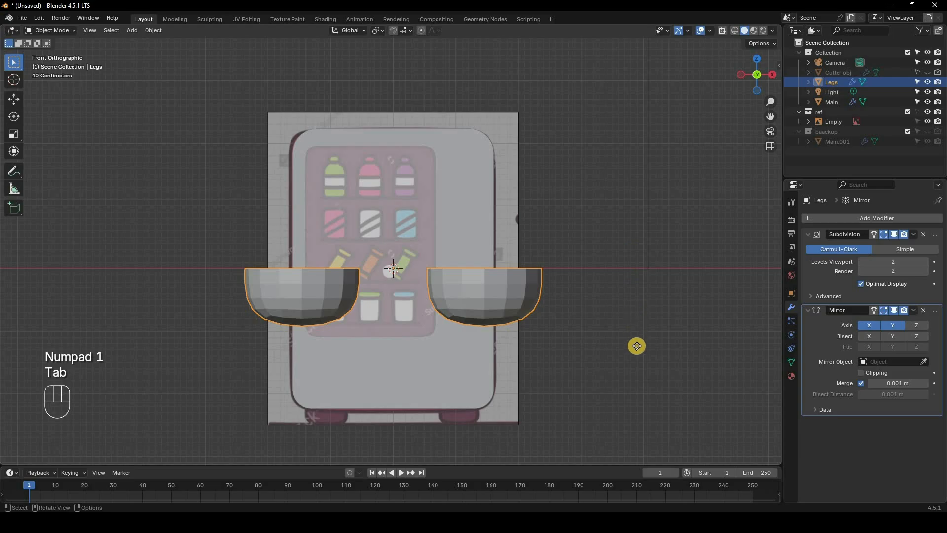
key("g")
key("z")
left_click(592, 403)
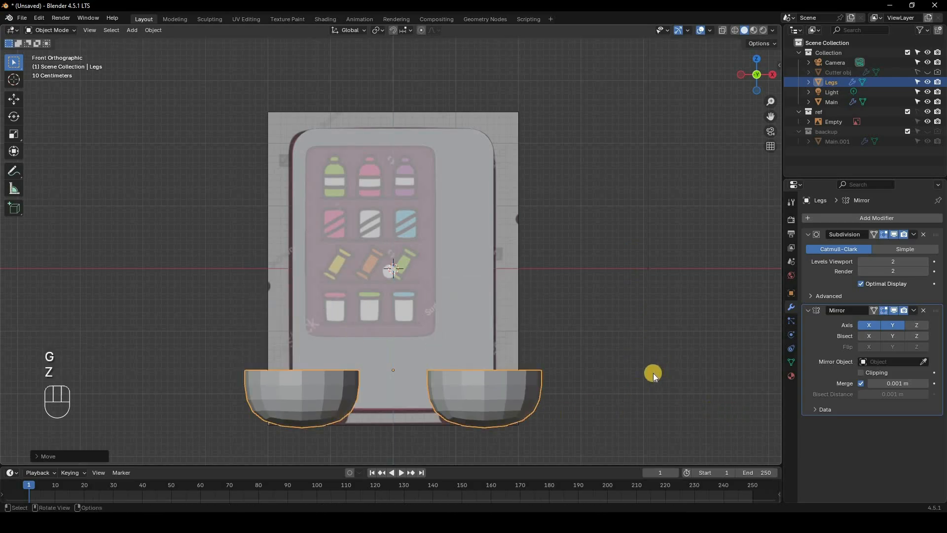
Switch to wireframe shading and scale the Legs mesh down to about half its size in Edit Mode
key("z")
scroll(629, 305, "up", 3)
scroll(625, 208, "down", 2)
scroll(619, 222, "down", 5, "shift")
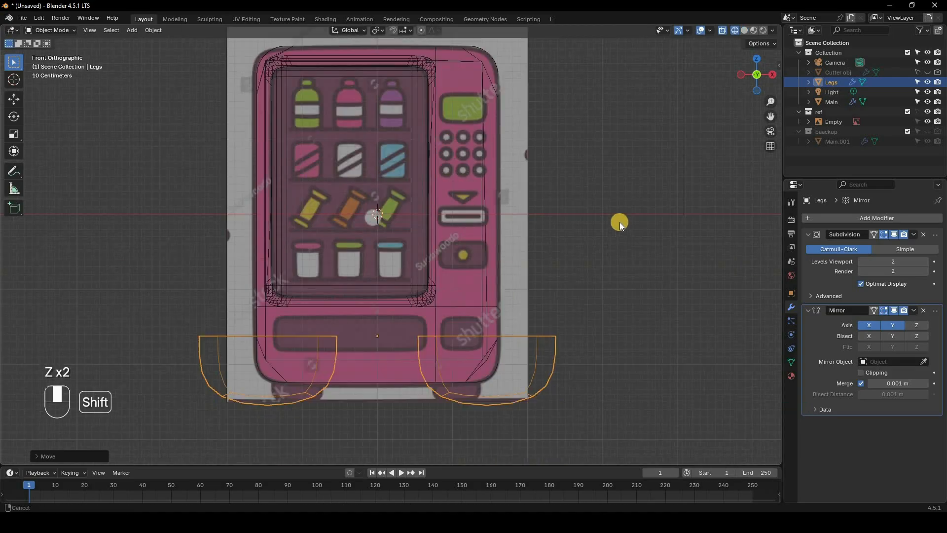
scroll(681, 238, "up", 1)
scroll(681, 237, "up", 1)
key("Tab")
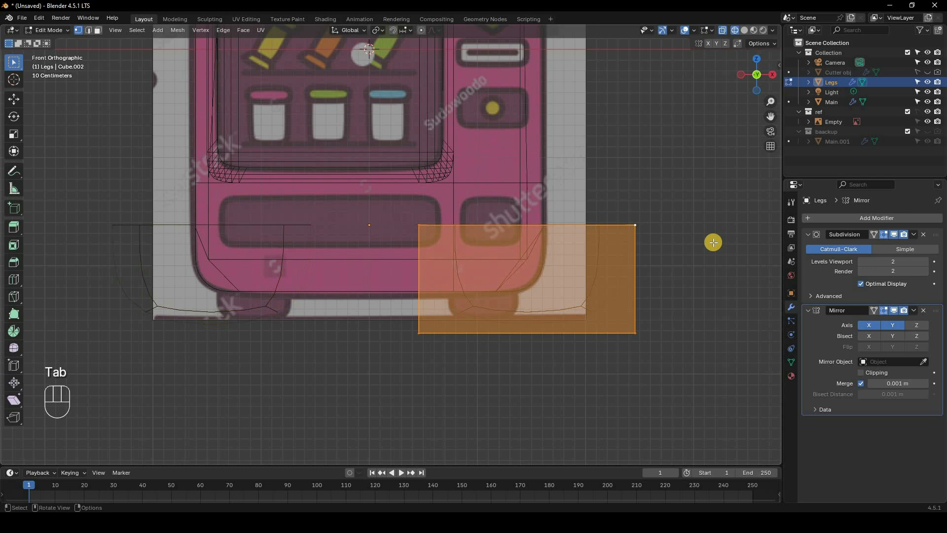
key("s")
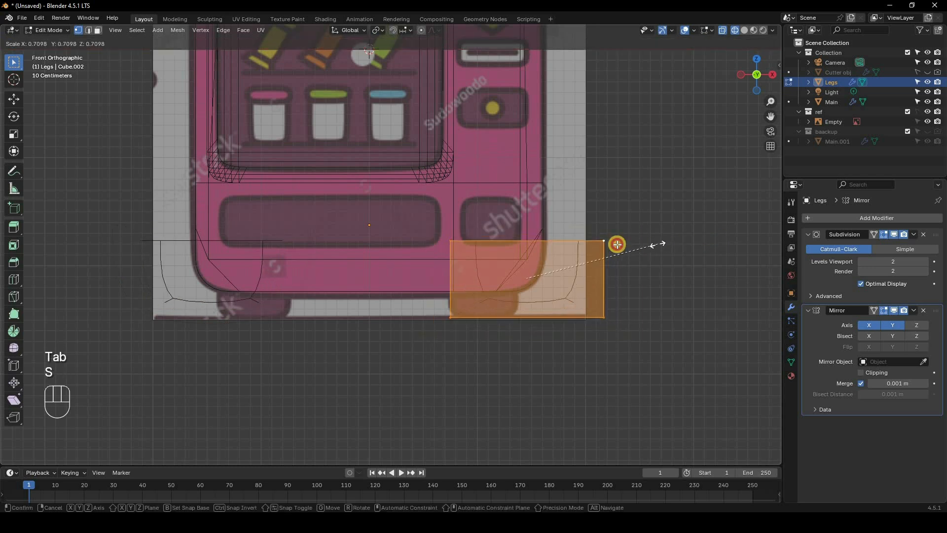
left_click(619, 260)
Lower the Legs mesh about 0.15 m along Z and shift it inward along X over the reference foot
key("g")
key("z")
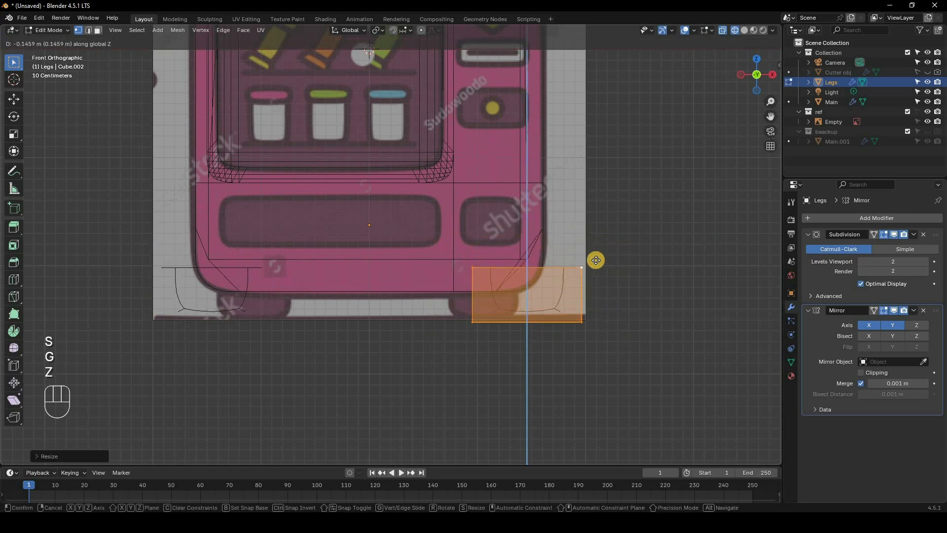
left_click(588, 259)
key("g")
key("x")
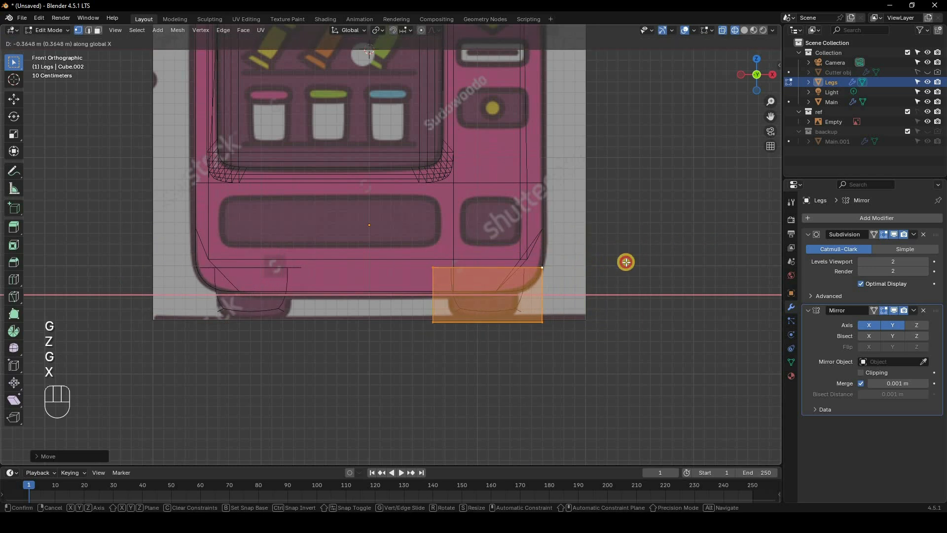
left_click(610, 262)
Scale the Legs mesh down further to the reference foot's width and lower it along Z to the reference floor line
key("s")
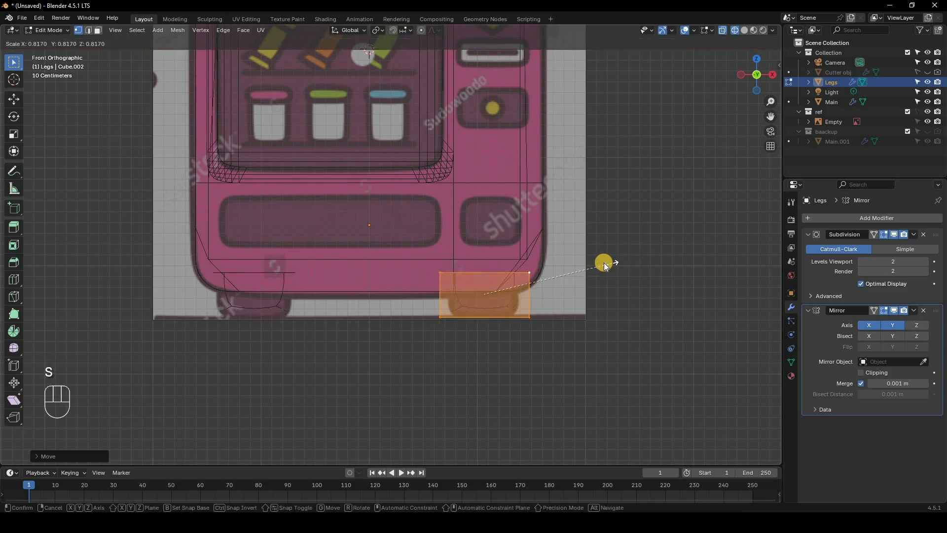
left_click(588, 264)
key("Tab")
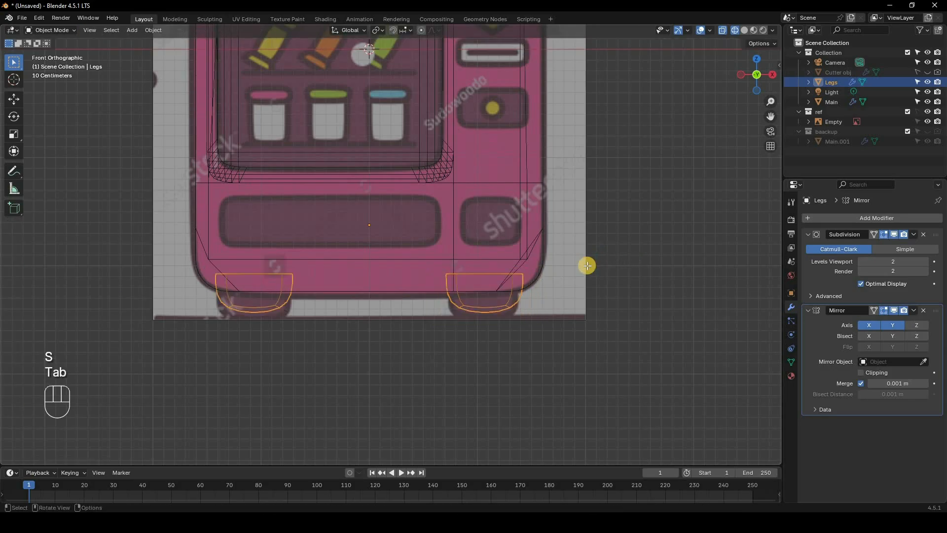
key("Tab")
key("g")
key("z")
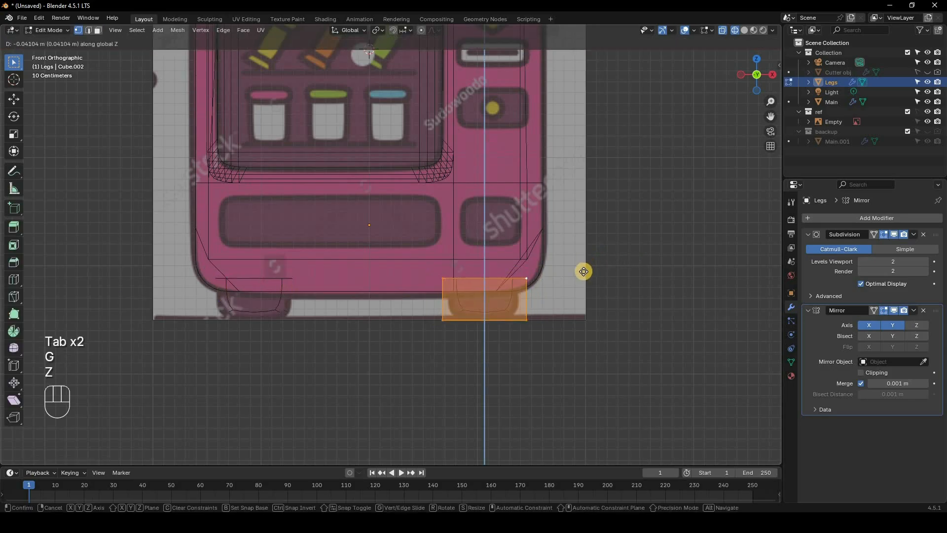
left_click(582, 273)
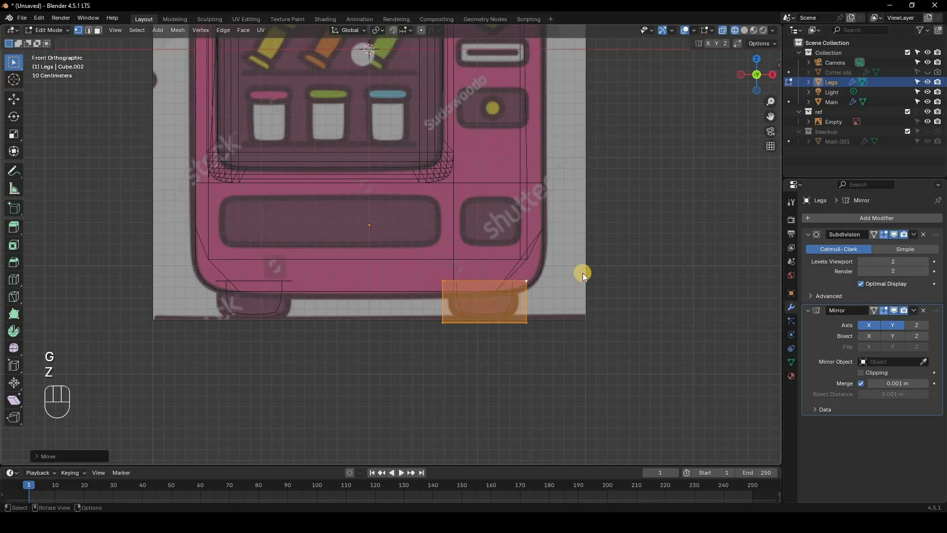
key("Tab")
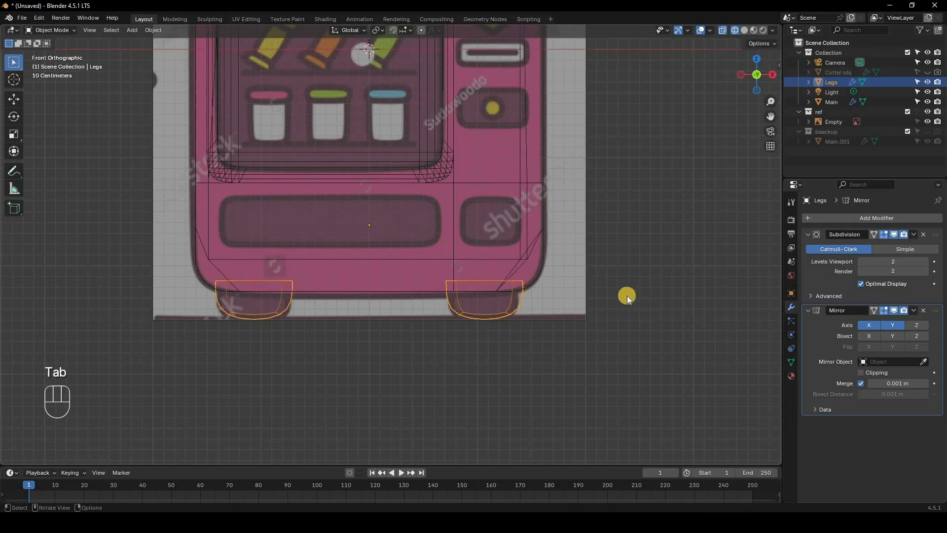
Lower the Legs mesh about 0.05 m along Z using solid X-ray display for alignment, and restore opaque solid shading
key("z")
left_click(723, 31)
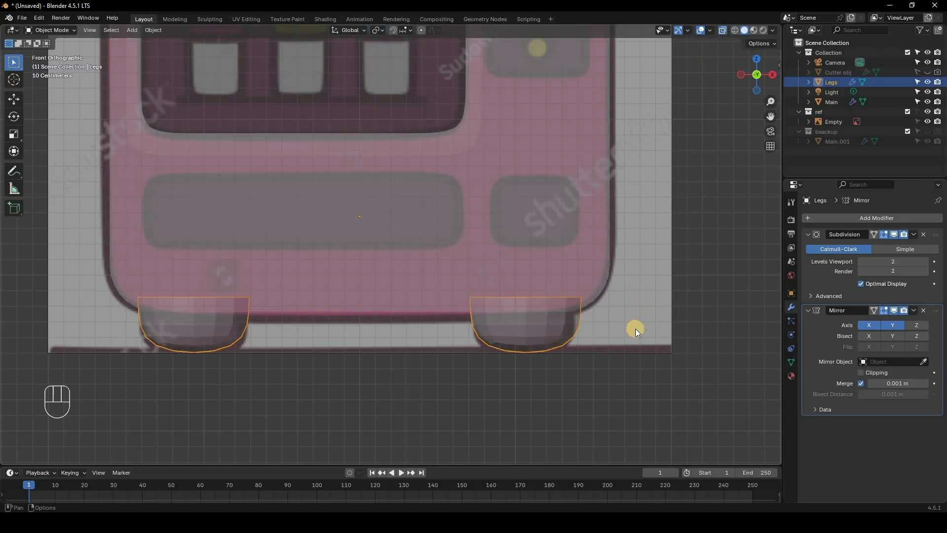
scroll(617, 251, "up", 1)
middle_click_drag(732, 324, 667, 235, "shift")
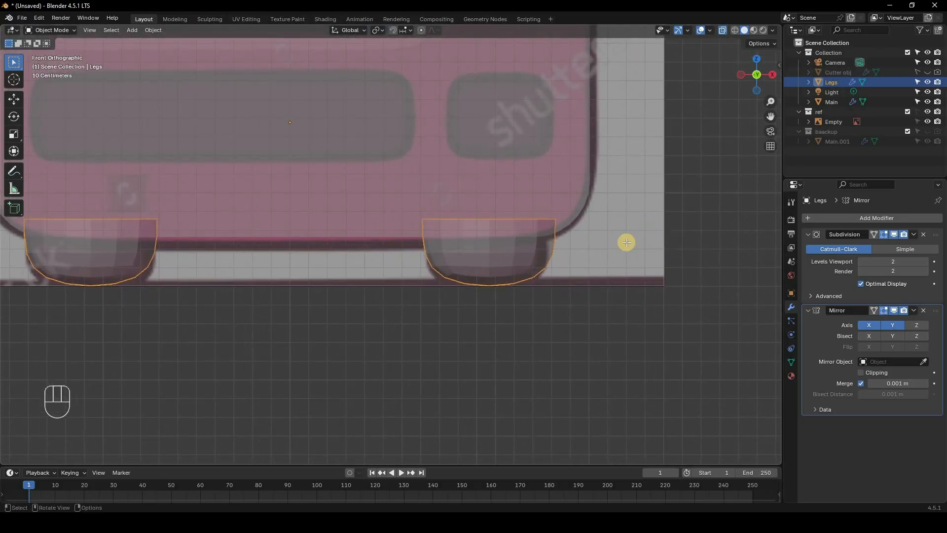
key("Tab")
key("z")
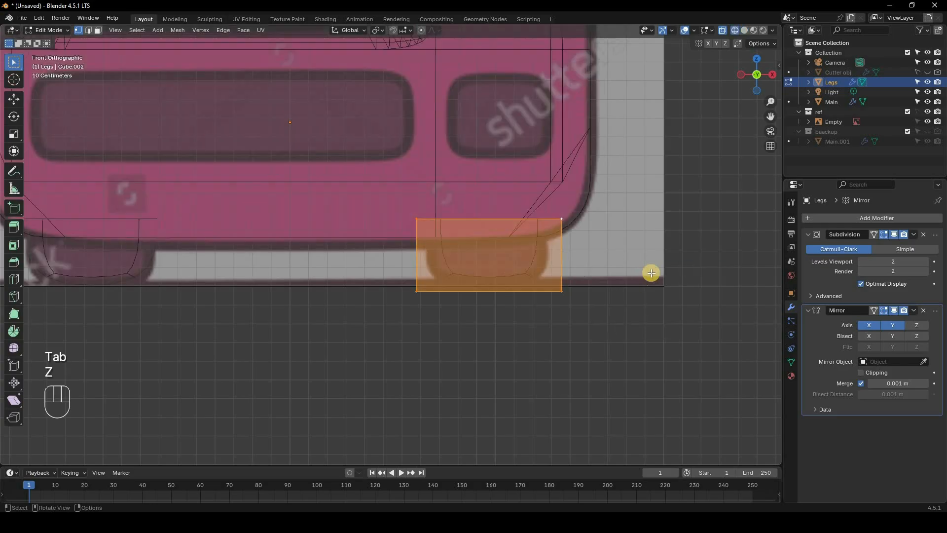
key("z")
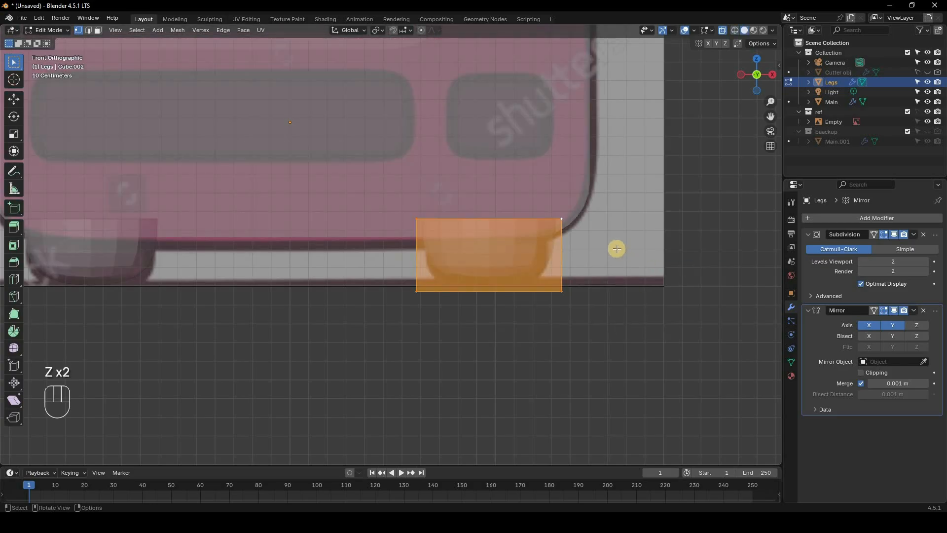
key("g")
key("z")
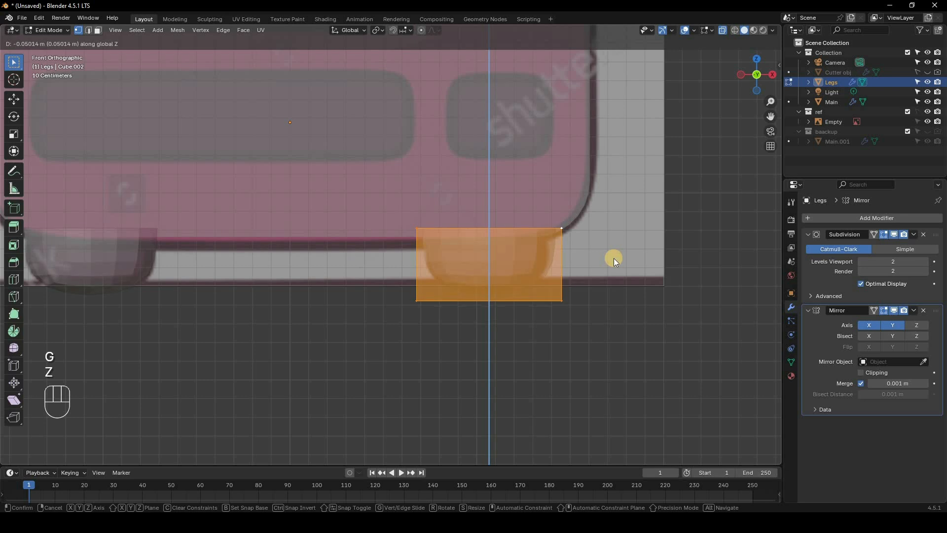
left_click(613, 259)
key("Tab")
key("z")
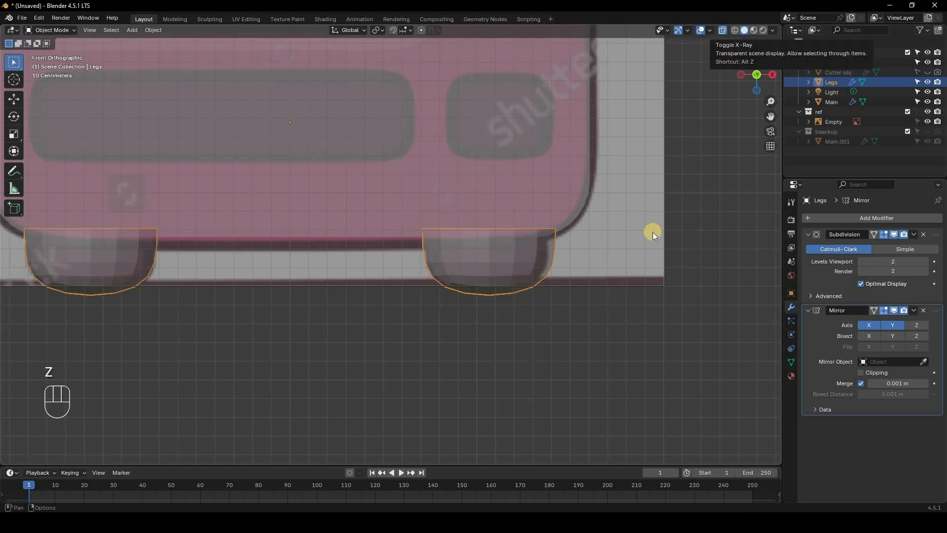
key("alt+z")
Move the Legs mesh about 0.42 m along Y in side view so the feet sit under the machine body
middle_click_drag(613, 232, 603, 187)
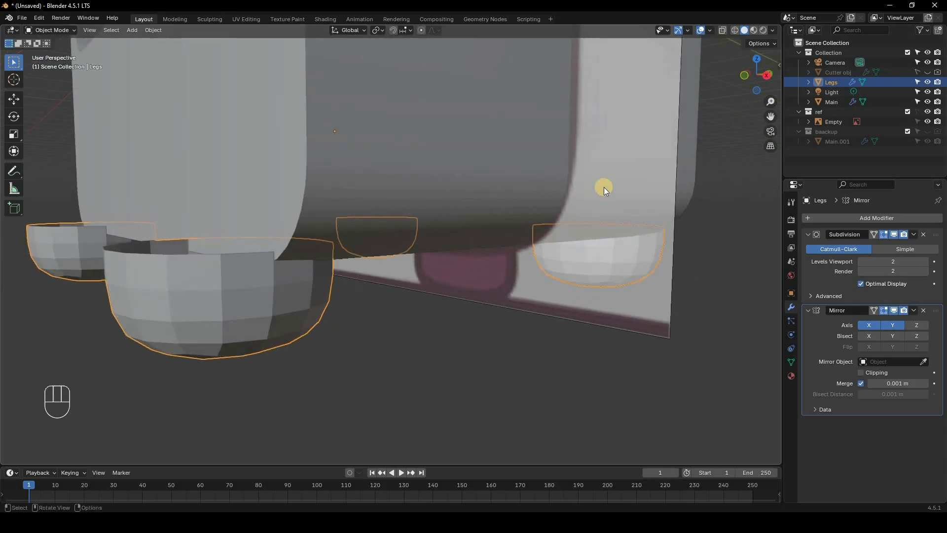
key("KP_3")
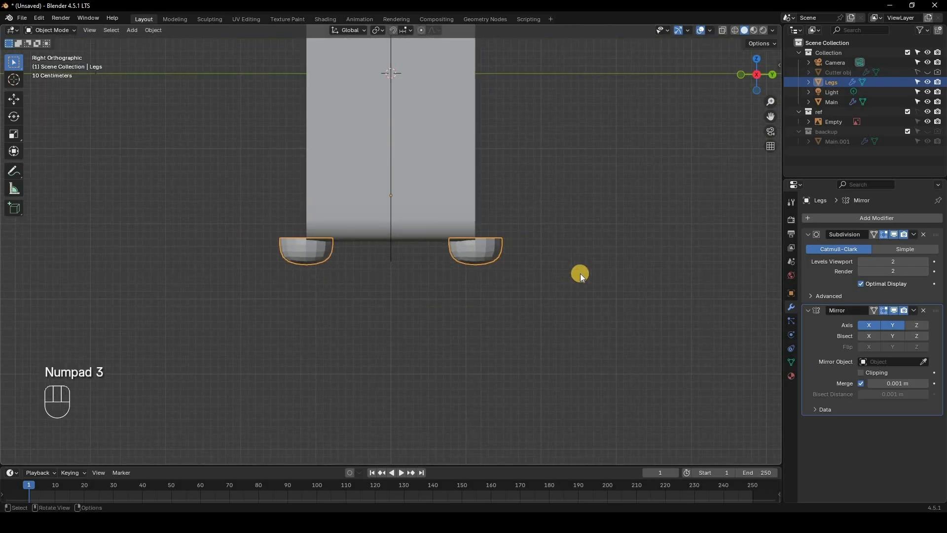
scroll(580, 273, "up", 2)
key("Tab")
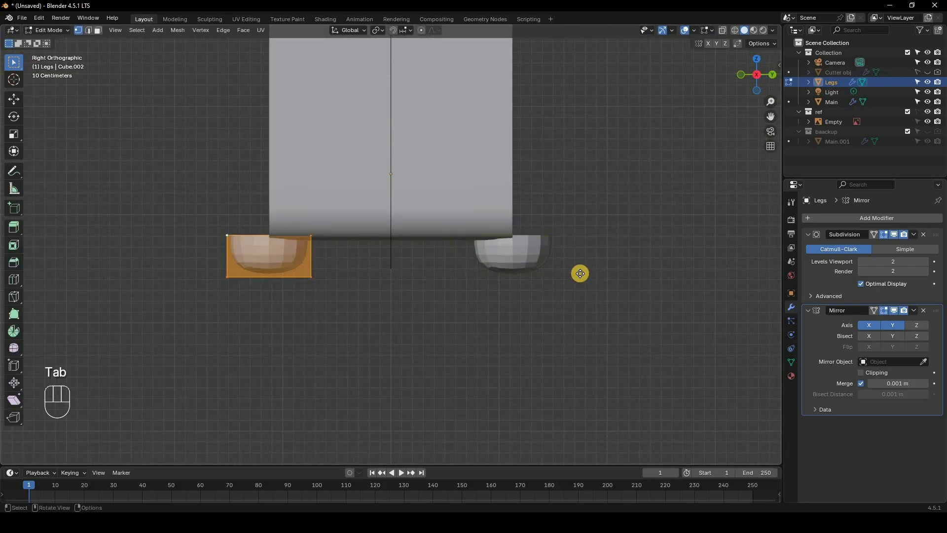
key("g")
key("y")
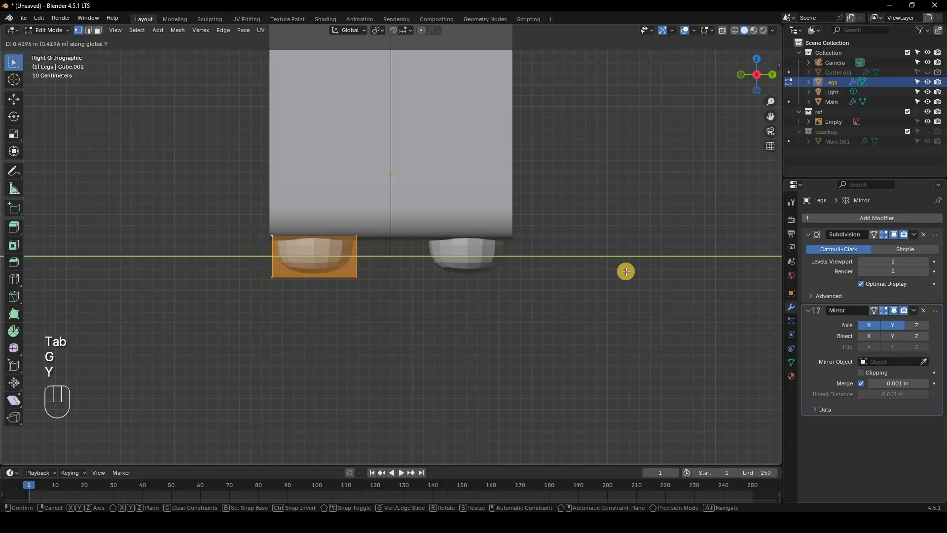
left_click(629, 247)
Apply Shade Auto Smooth to the Legs object in Object Mode
right_click(658, 259)
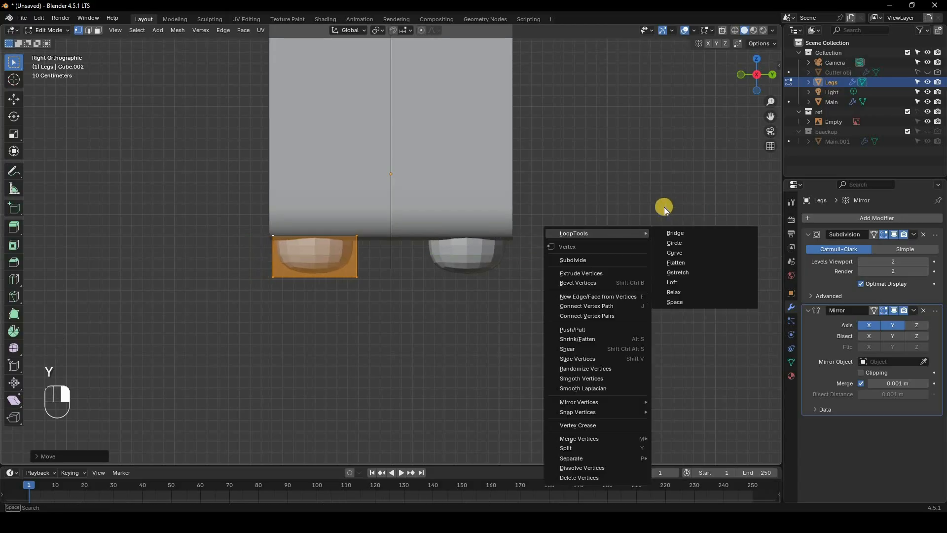
key("Tab")
right_click(640, 206)
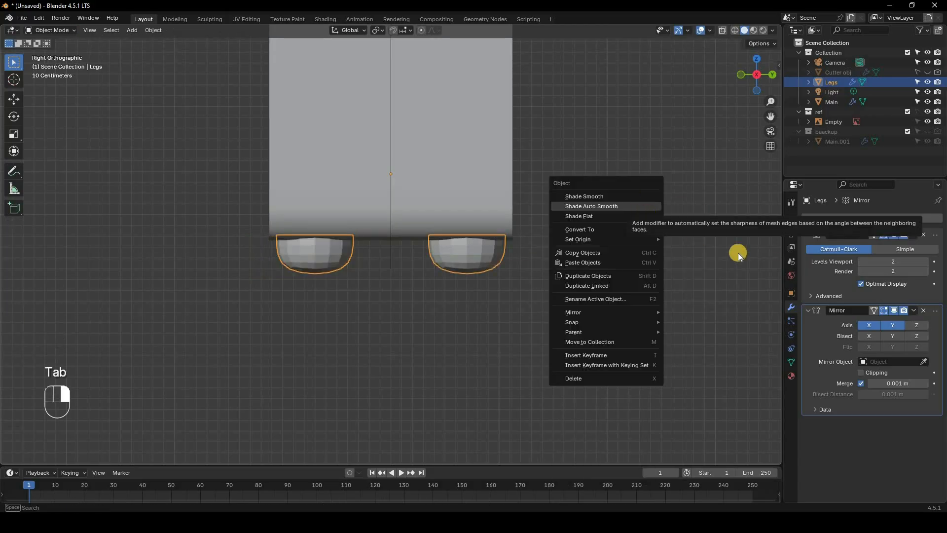
key("Return")
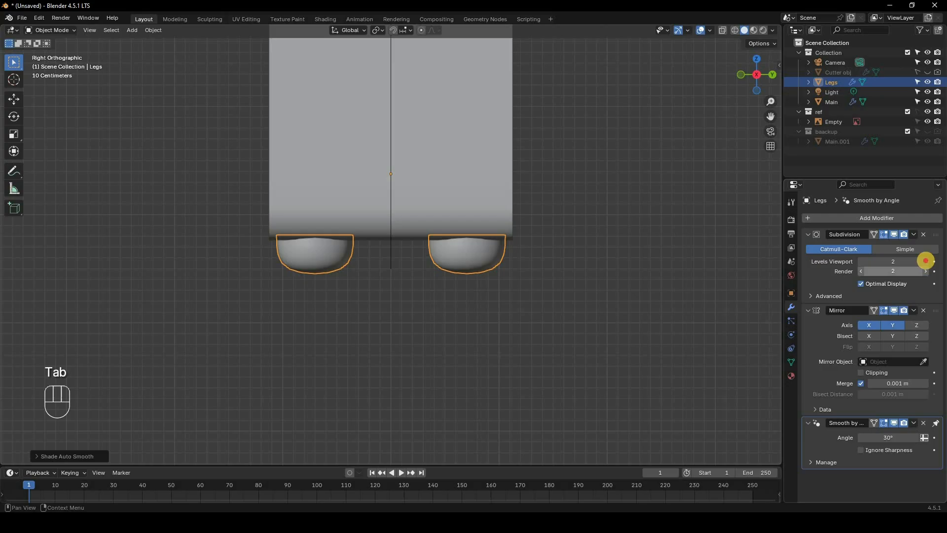
Try 3 viewport levels in the Legs Subdivision modifier and inspect the feet
left_click(888, 262)
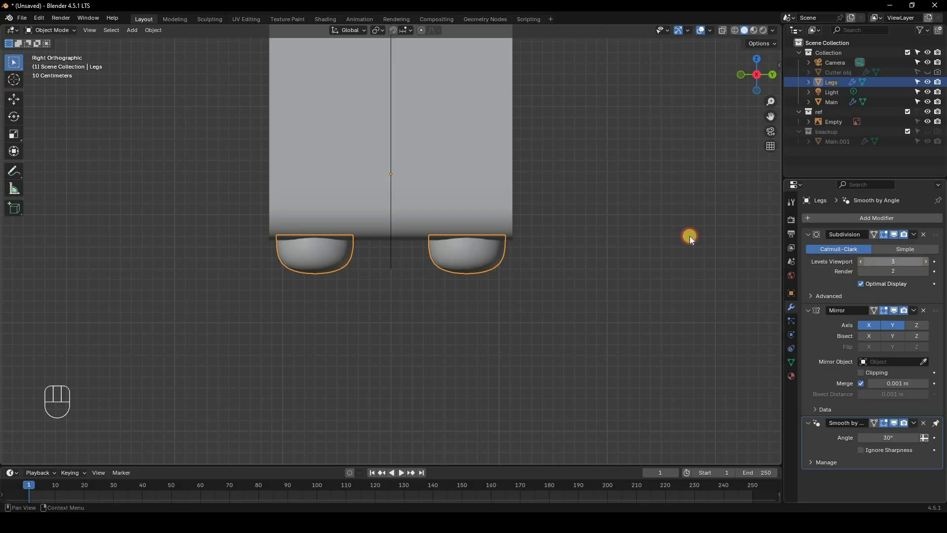
middle_click_drag(506, 212, 668, 174)
key("KP_1")
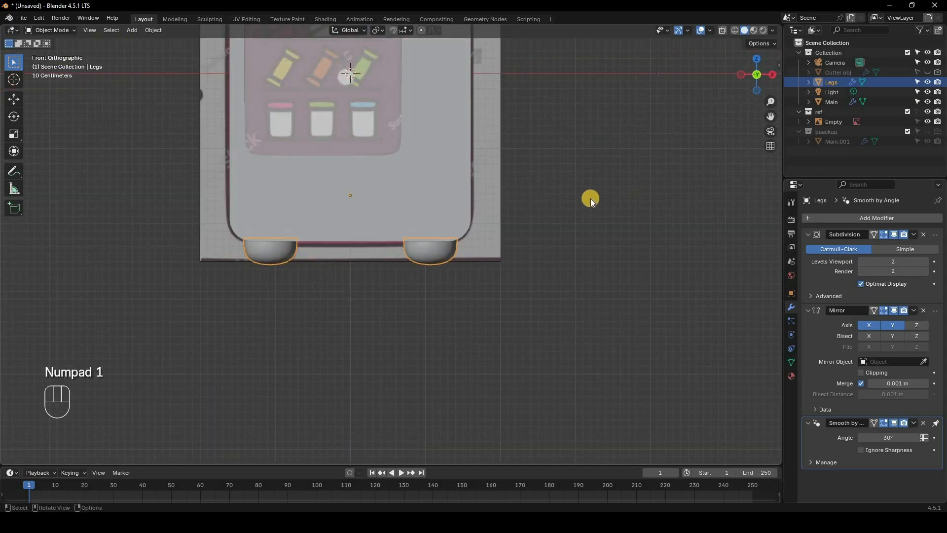
Add a mesh plane to the main Collection while in front view
scroll(562, 148, "down", 4)
scroll(555, 167, "up", 2)
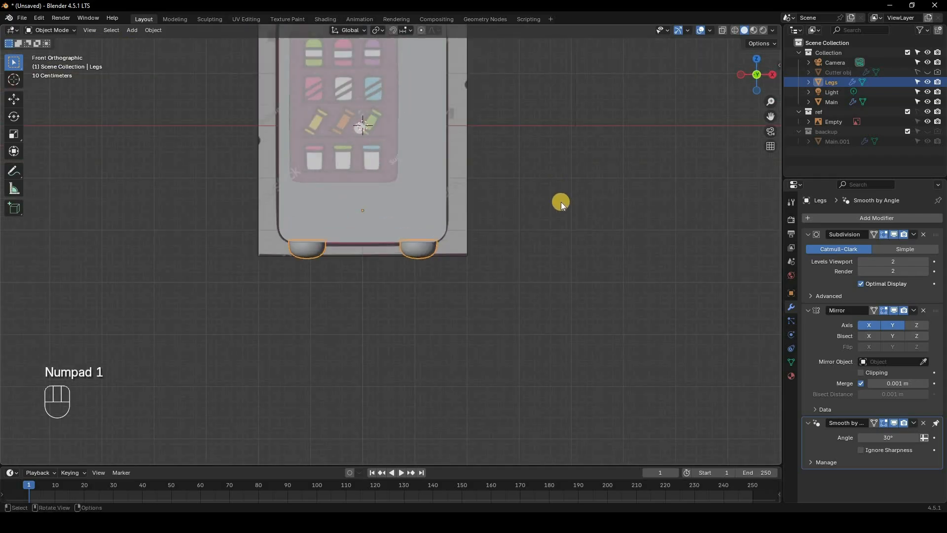
mouse_move(560, 202)
middle_mouse_down("shift")
mouse_move(556, 217)
mouse_move(551, 211)
middle_mouse_up("shift")
scroll(347, 279, "up", 2)
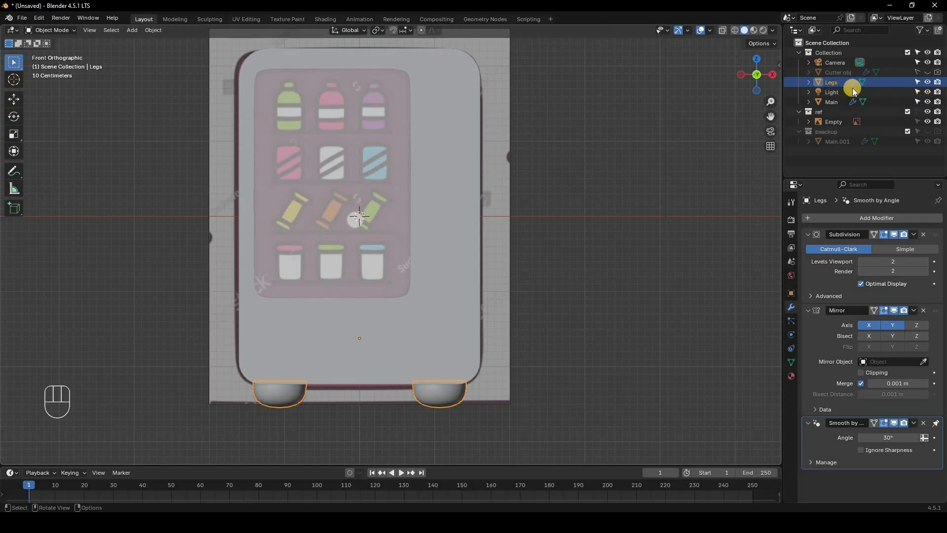
left_click(835, 55)
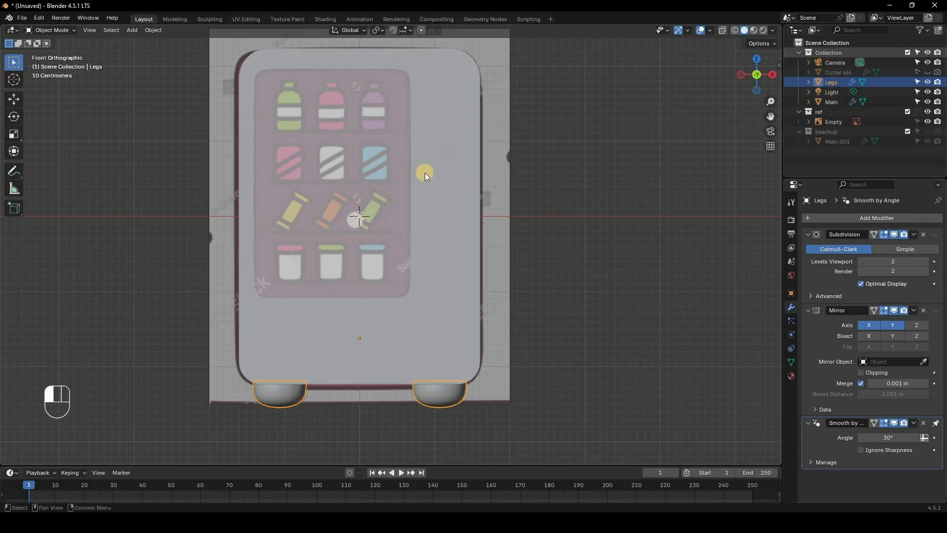
key("shift+a")
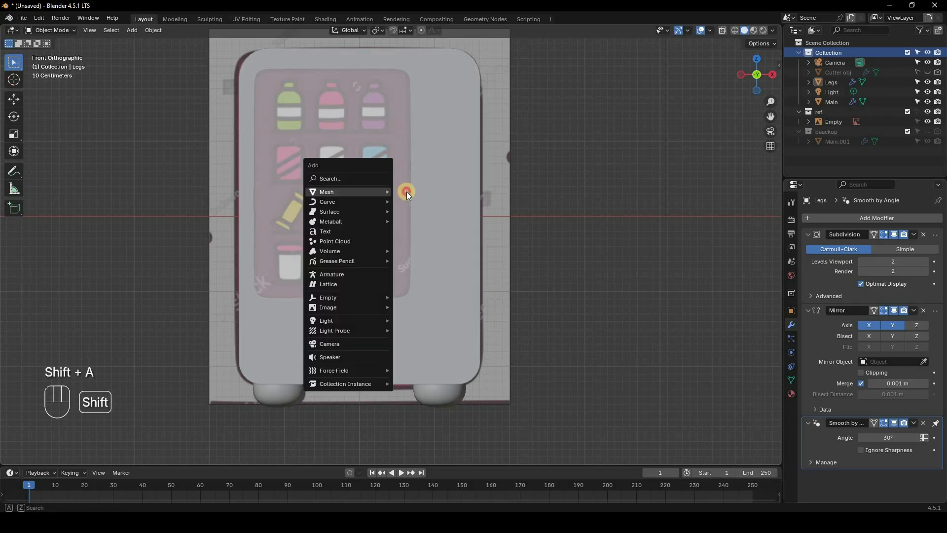
mouse_move(375, 191)
left_click(406, 192)
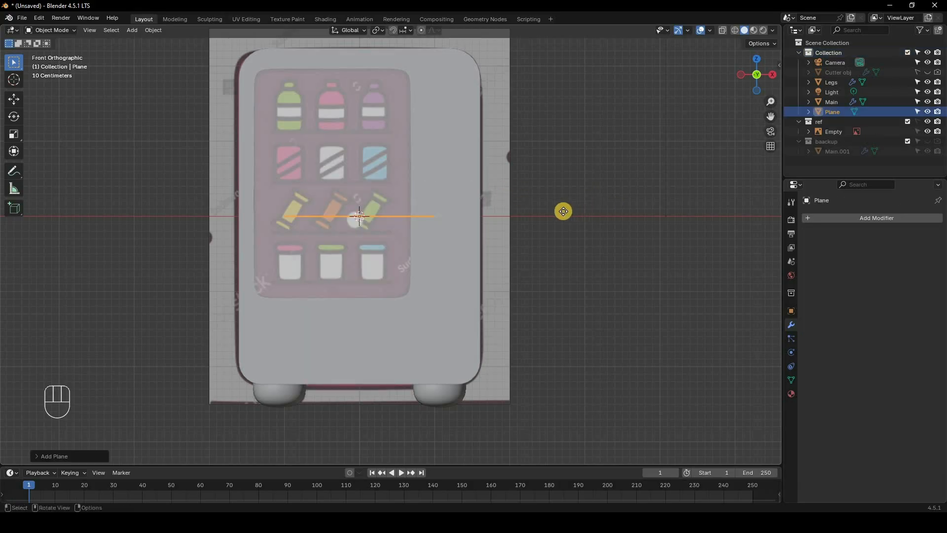
Move the plane about -0.33 m along X and lower it along Z to the reference's lowest shelf line
key("g")
key("x")
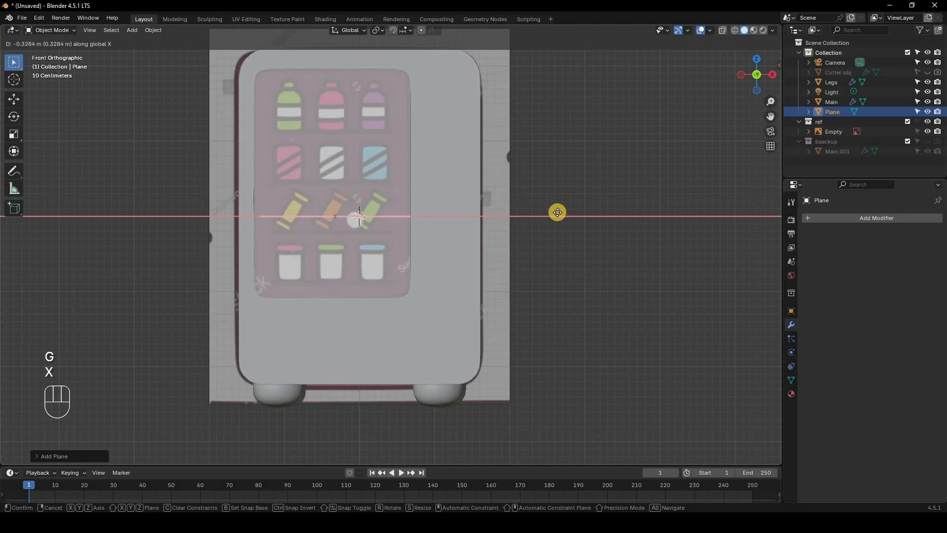
key("z")
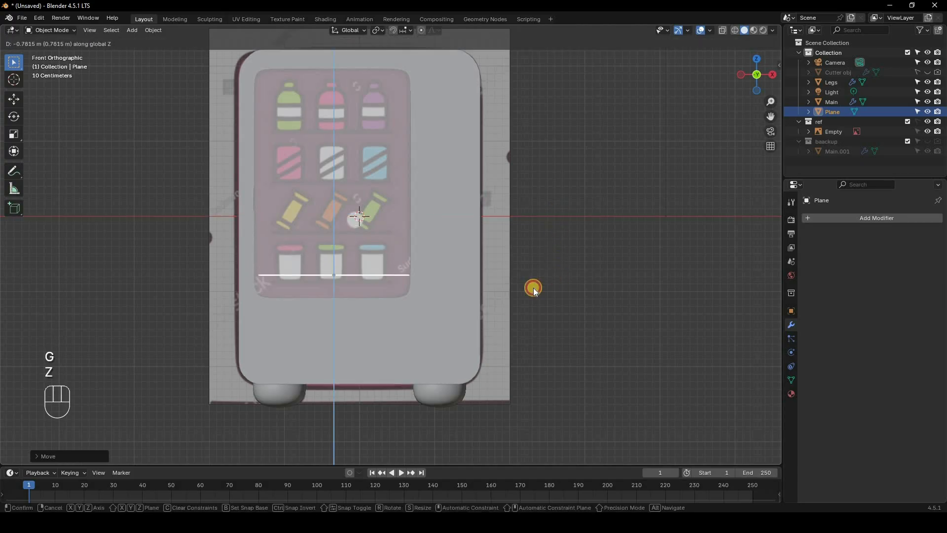
left_click(509, 309)
scroll(522, 303, "up", 4)
scroll(530, 298, "down", 4)
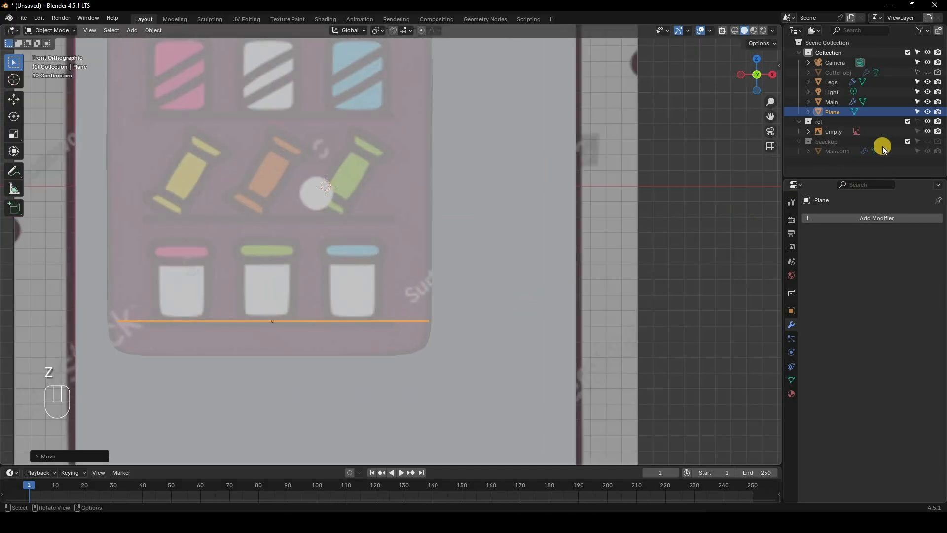
Set the vending machine reference image's opacity to 0.5, temporarily making the ref collection selectable, and collapse that collection
left_click(915, 121)
left_click(837, 133)
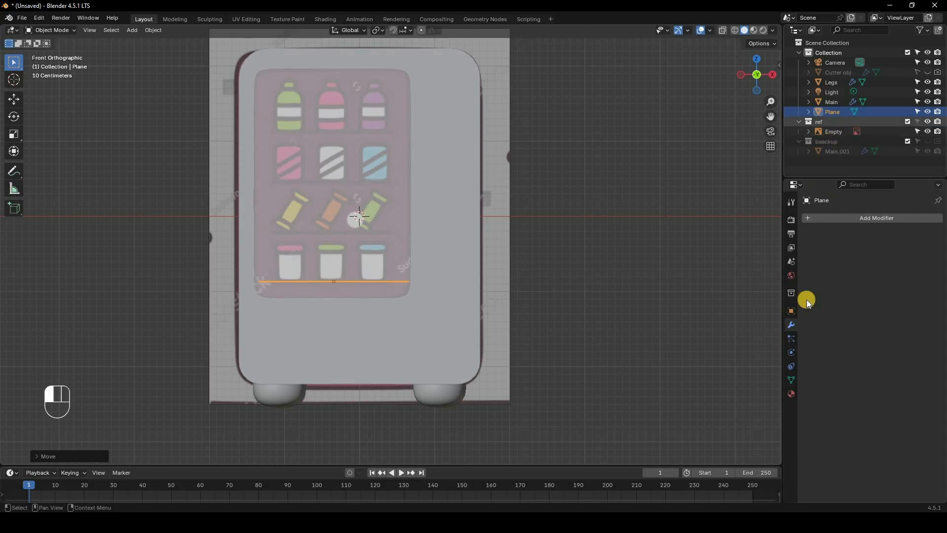
left_click(791, 352)
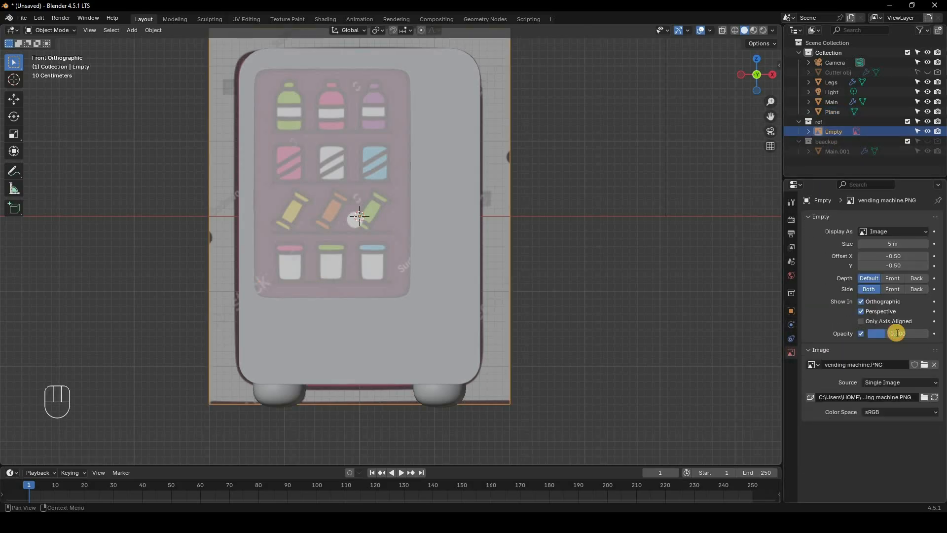
left_click(896, 333)
type("0.5")
key("Return")
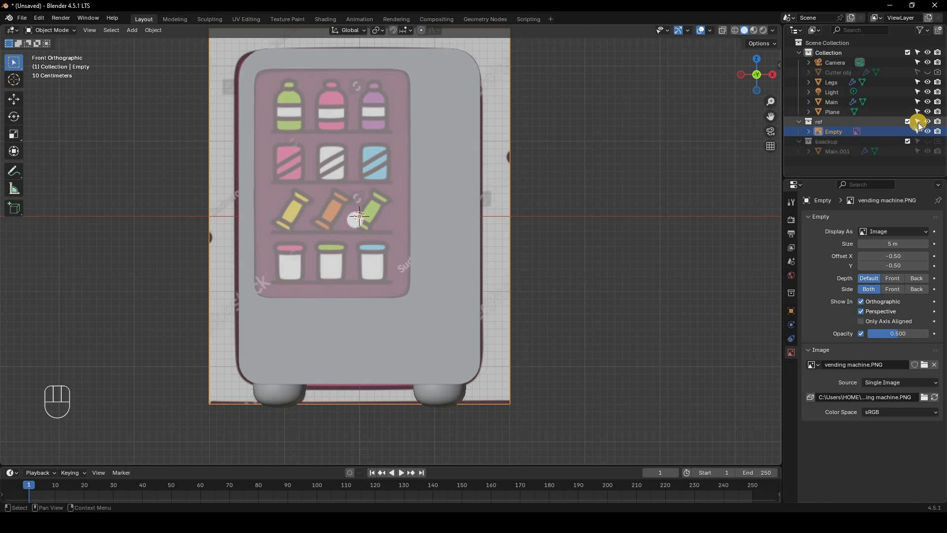
left_click(799, 122)
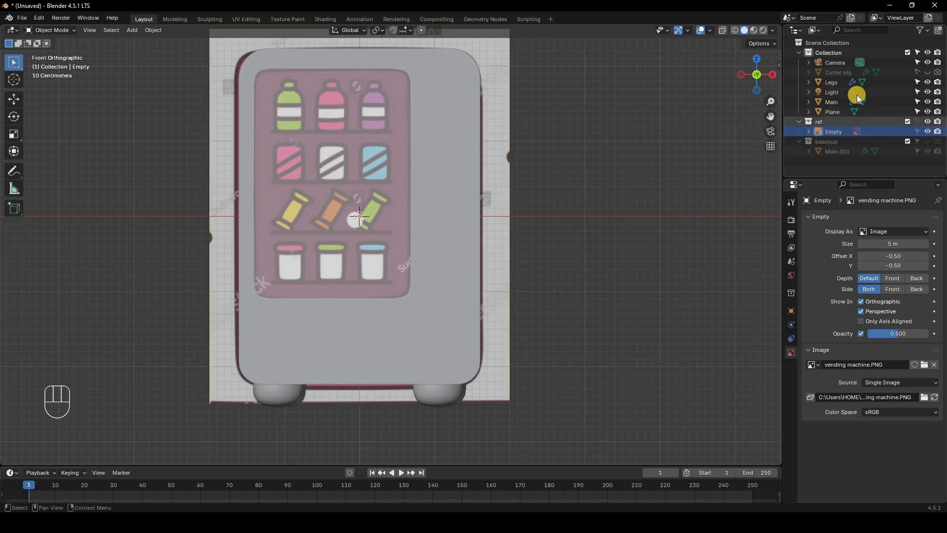
Rename the new plane object as shelves
left_click(832, 112)
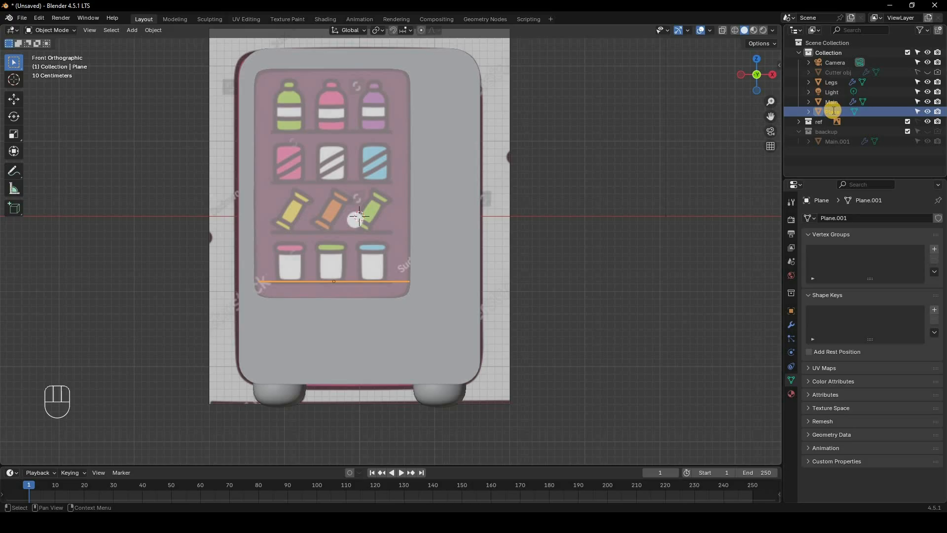
double_click(832, 111)
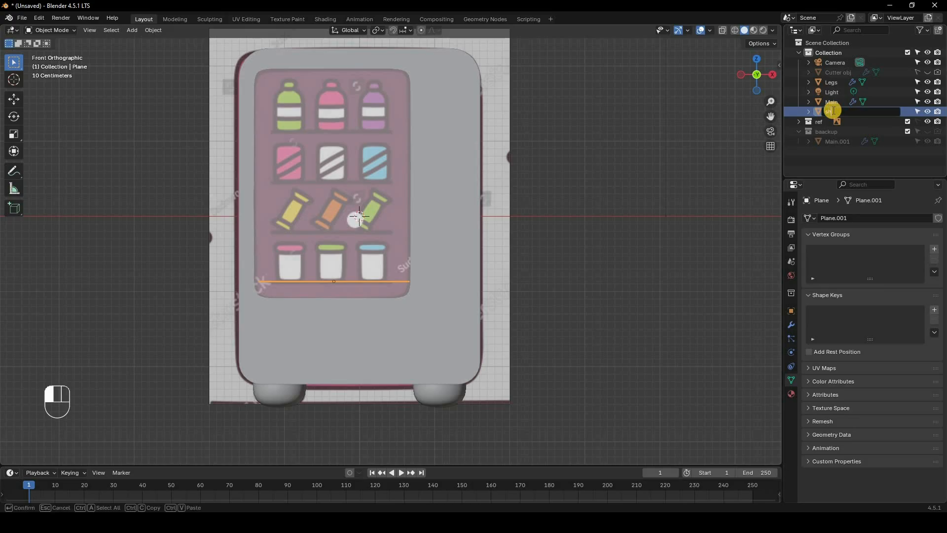
type("shelves")
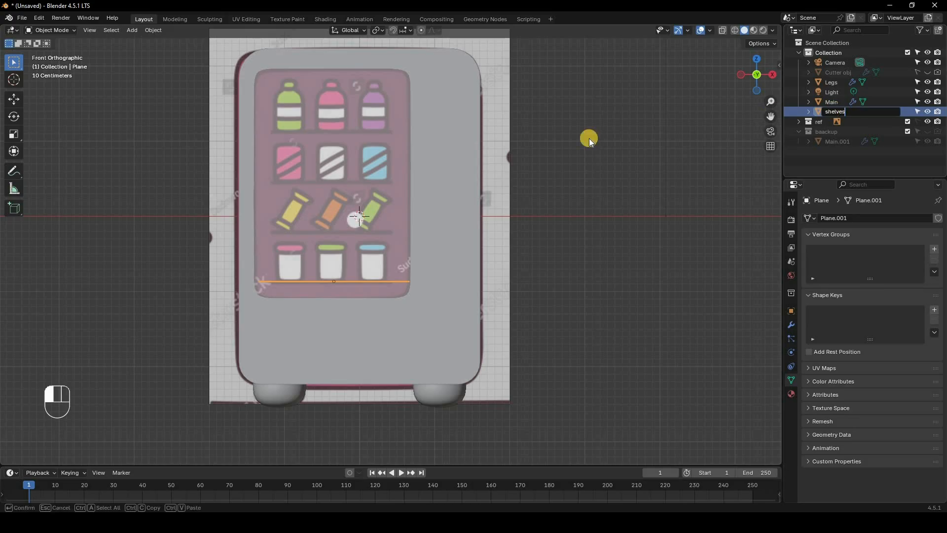
left_click(479, 241)
Move the front edge of the shelves mesh about 0.22 m along Y into the cabinet opening
middle_click_drag(503, 244, 535, 269)
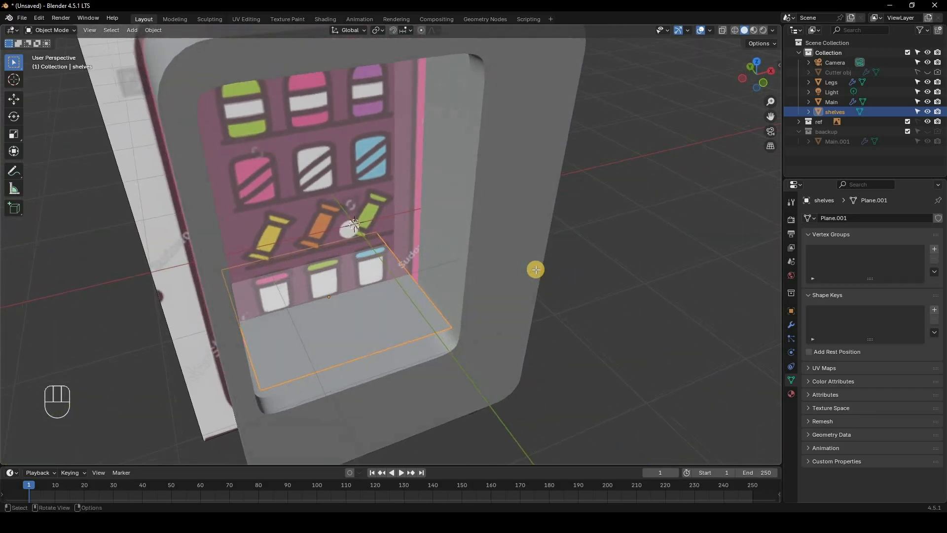
key("Tab")
left_click(90, 30)
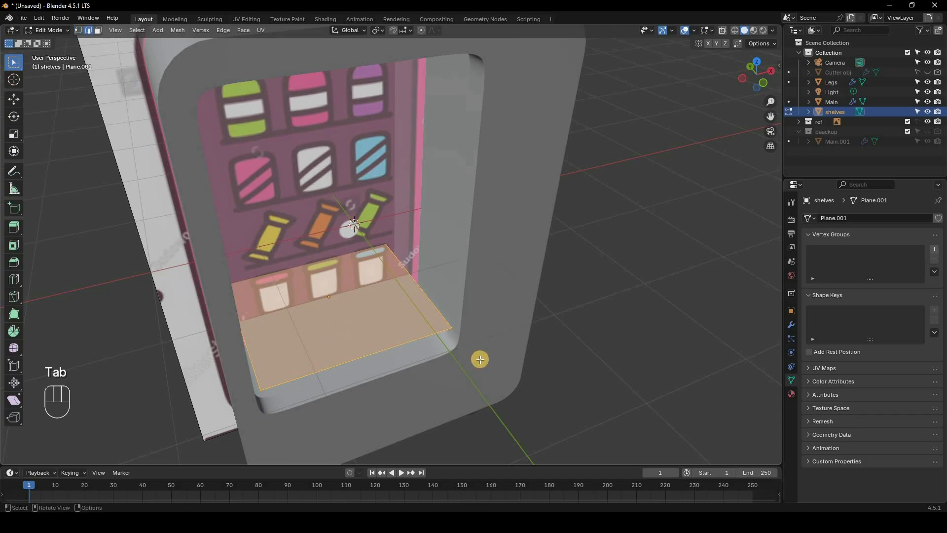
left_click(507, 352)
middle_click_drag(516, 348, 520, 347)
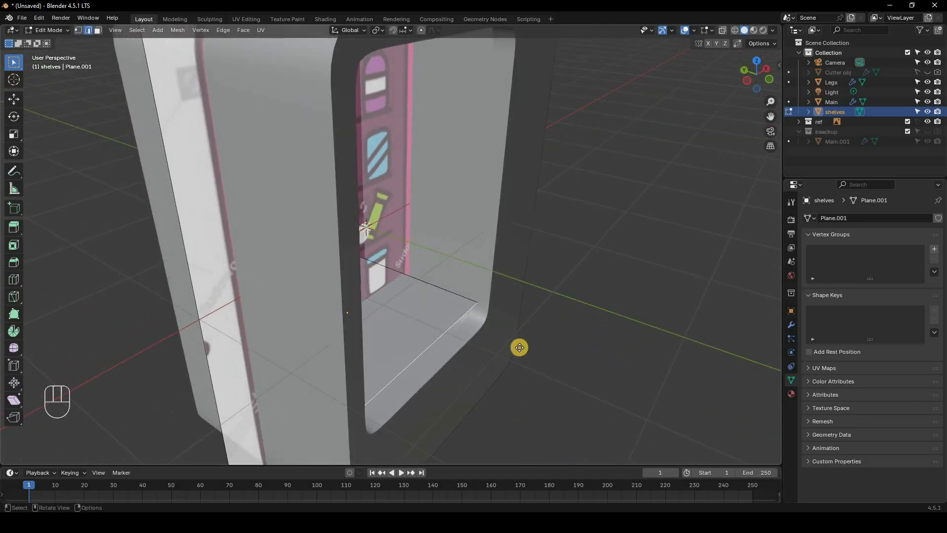
key("g")
key("y")
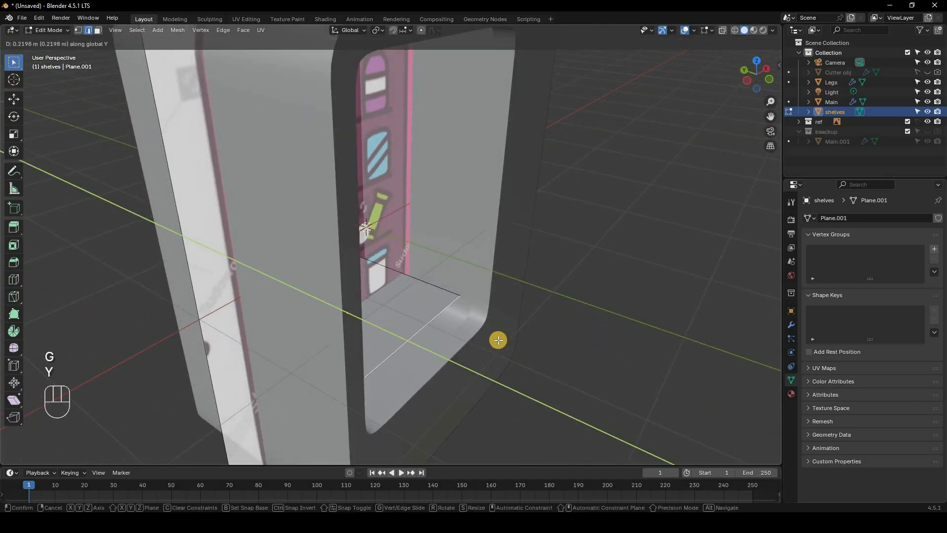
left_click(571, 344)
Move the rear edge of the shelves mesh along Y to the cabinet's inner back wall, using wireframe display for alignment
key("z")
key("z")
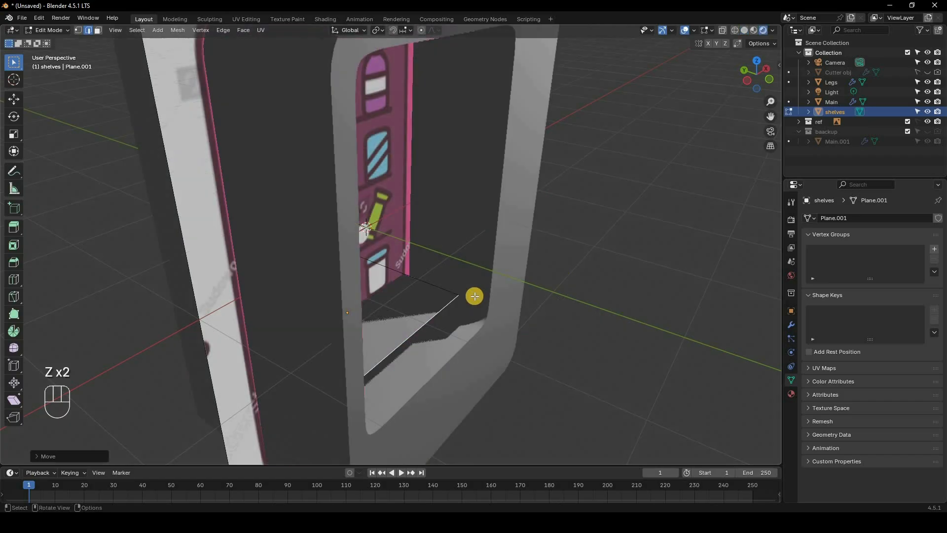
key("z")
left_click(561, 312)
mouse_move(560, 312)
middle_mouse_down()
mouse_move(464, 291)
mouse_move(478, 277)
mouse_move(526, 264)
middle_mouse_up()
key("KP_3")
key("z")
left_click(476, 306)
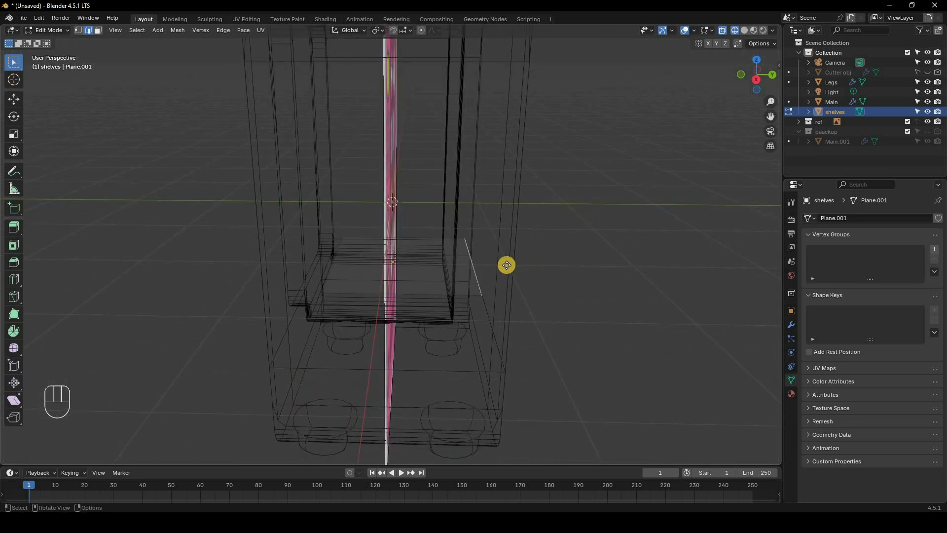
key("g")
key("y")
left_click(518, 284)
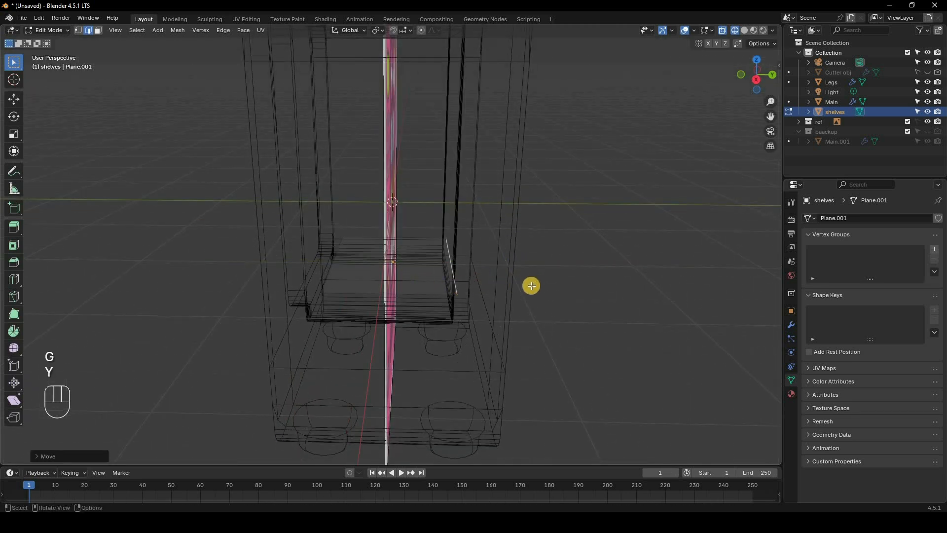
Restore solid shading and scale the two side edges of the shelf about 1.17 along X to reach the cabinet walls
mouse_move(466, 314)
middle_mouse_down()
mouse_move(528, 316)
mouse_move(495, 329)
middle_mouse_up()
key("z")
left_click(420, 291)
middle_click_drag(420, 291, 226, 323)
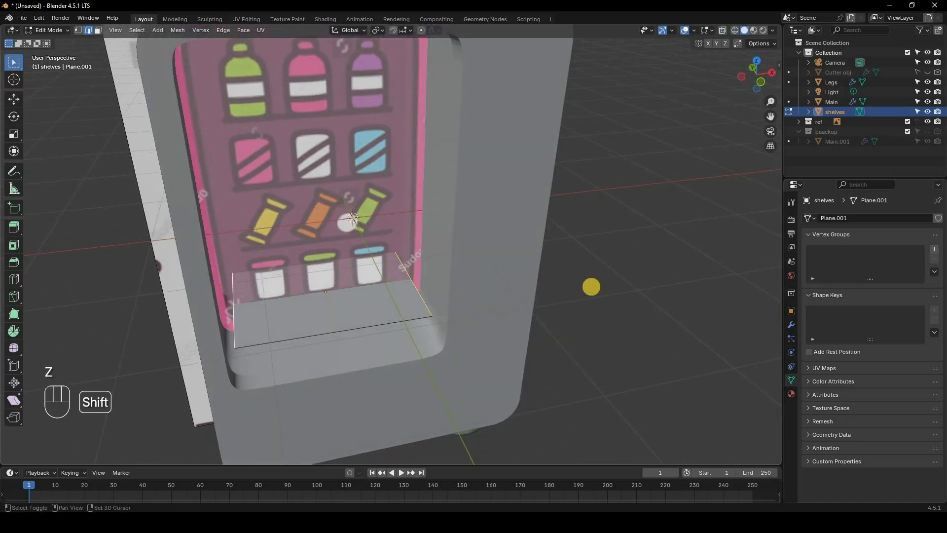
key("s")
key("x")
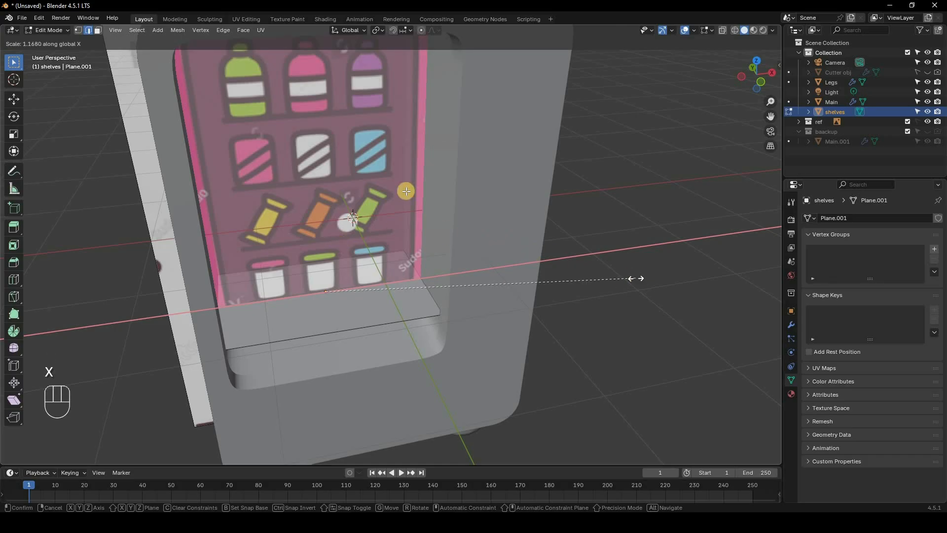
left_click(454, 161)
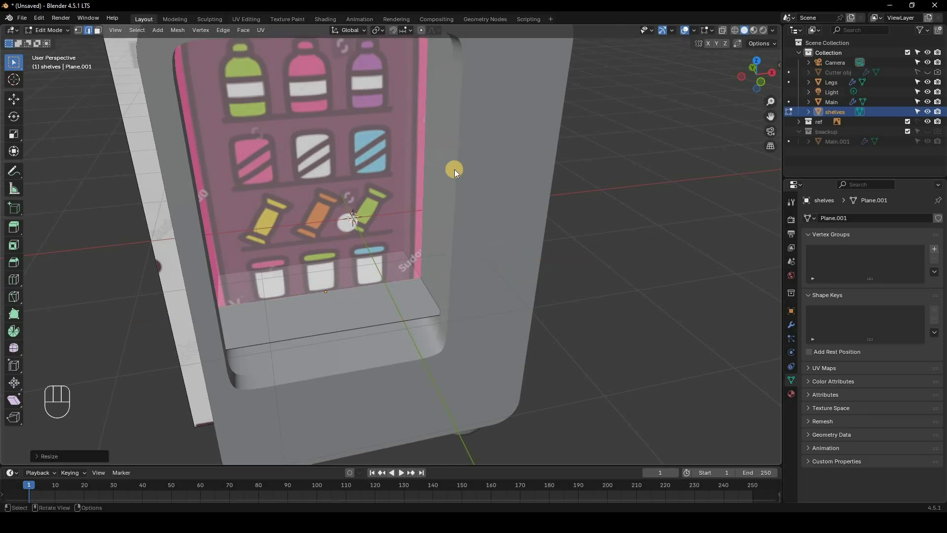
Add a Solidify modifier to the shelves object in Object Mode with a thickness of 0.03 m
key("Tab")
key("KP_1")
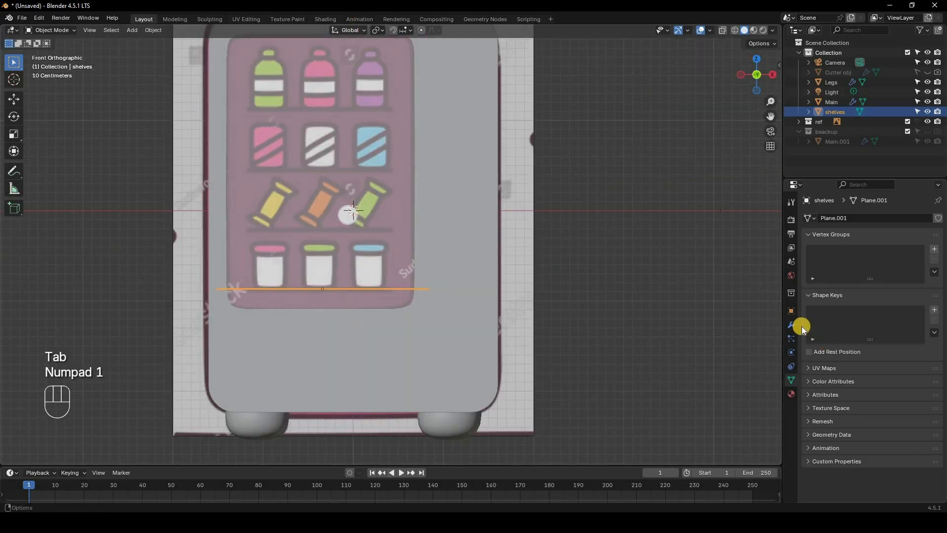
left_click(791, 325)
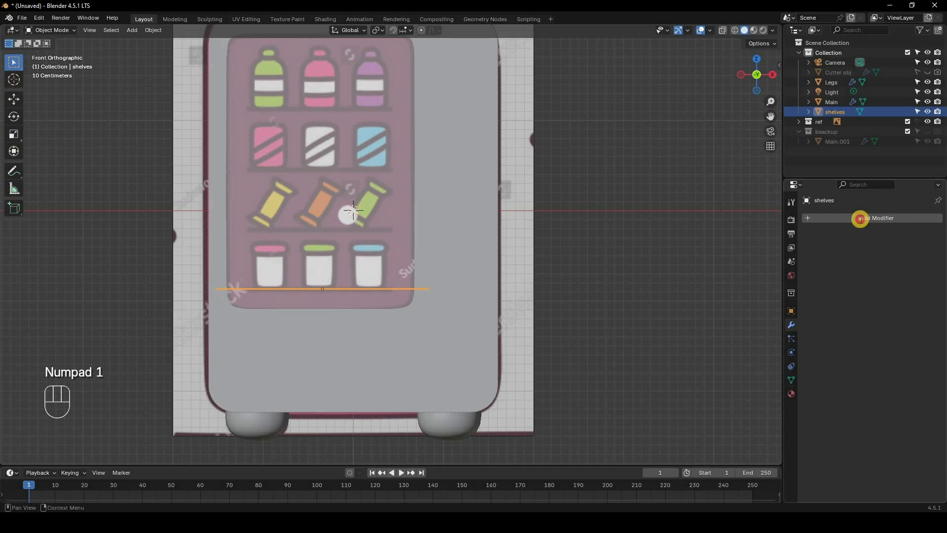
left_click(860, 220)
left_click(861, 219)
type("sol")
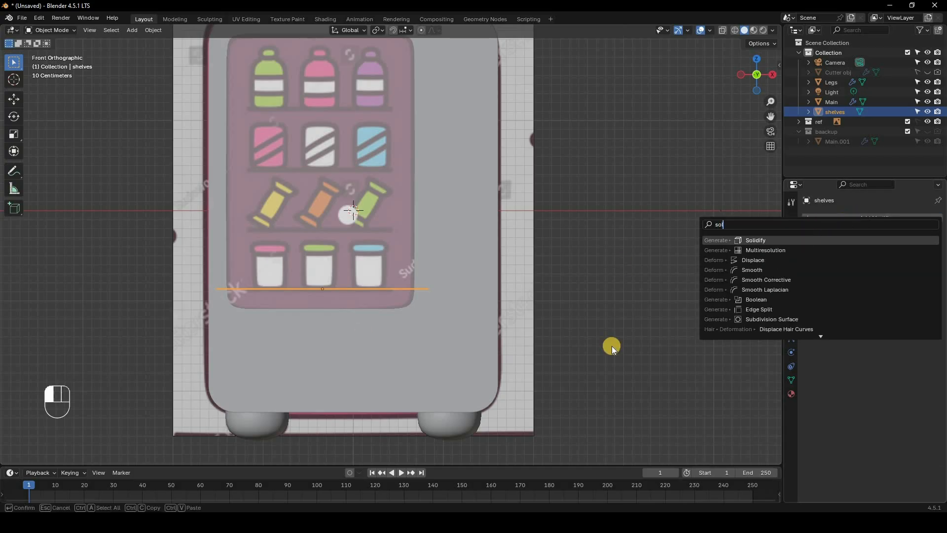
key("Return")
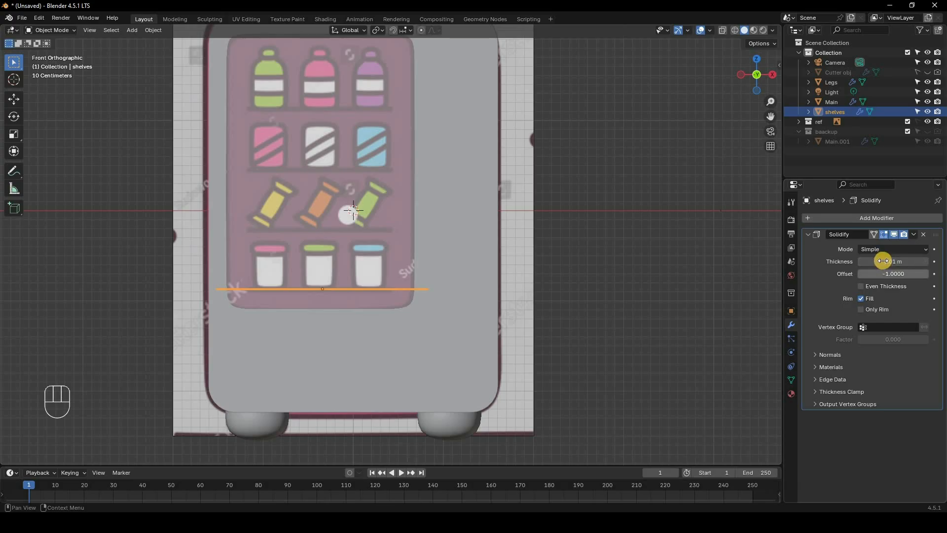
left_click(884, 260)
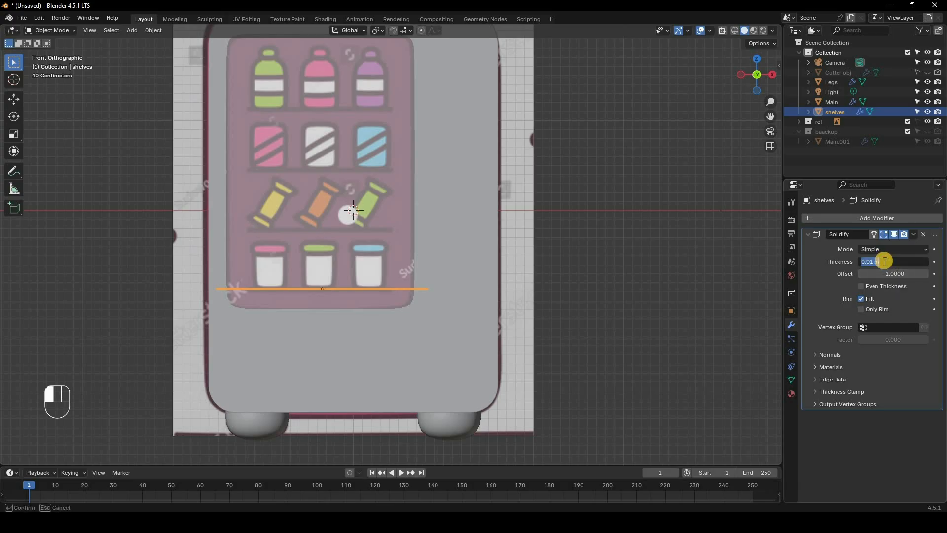
type("0.03")
key("Return")
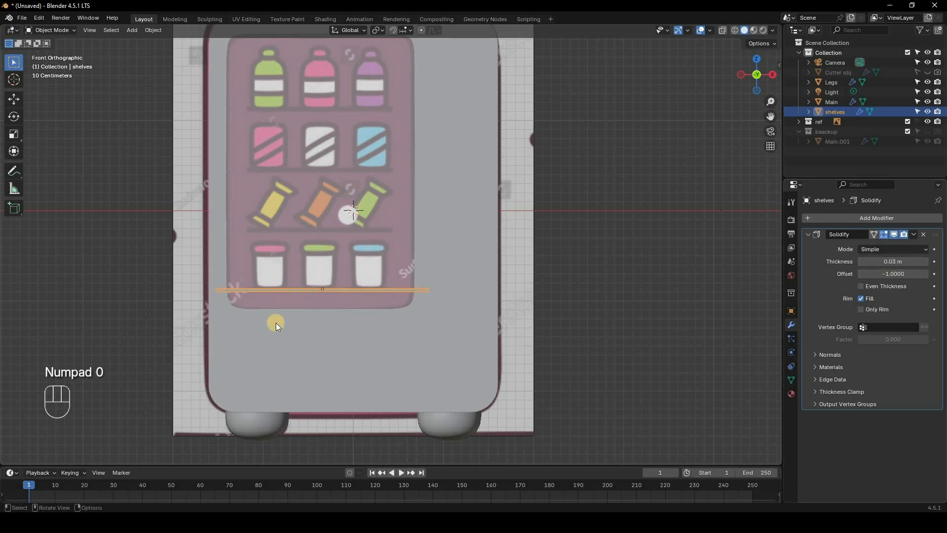
Compare the shelf with and without its Solidify effect against the lowest shelf line in the reference
scroll(280, 322, "up", 3)
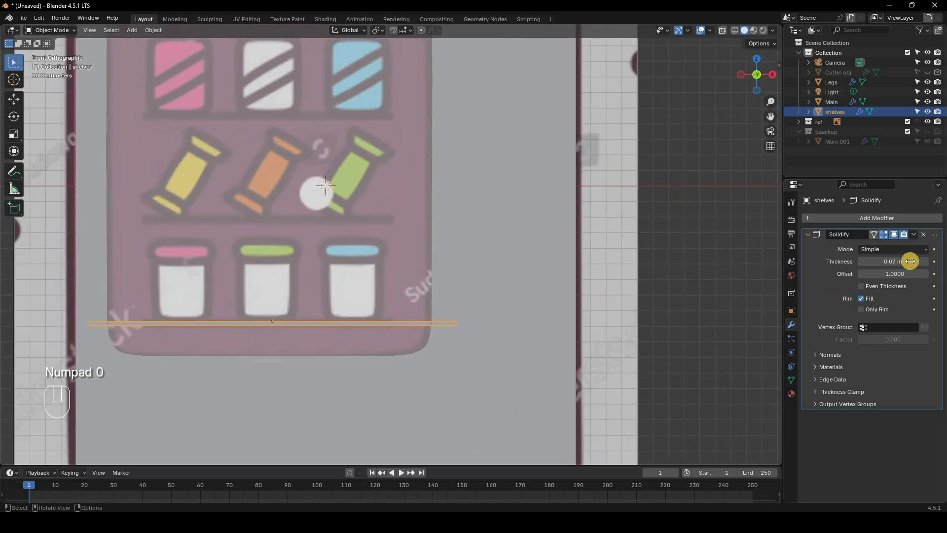
left_click(894, 235)
left_click(893, 235)
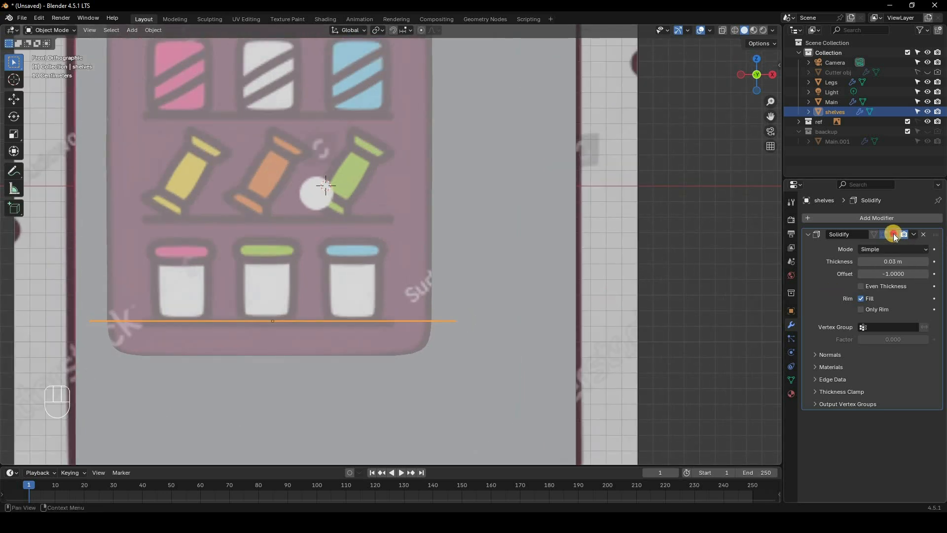
left_click(893, 234)
Add an Array modifier to the shelves object with relative offset factors of 0 in X and 1 in Z
left_click(809, 236)
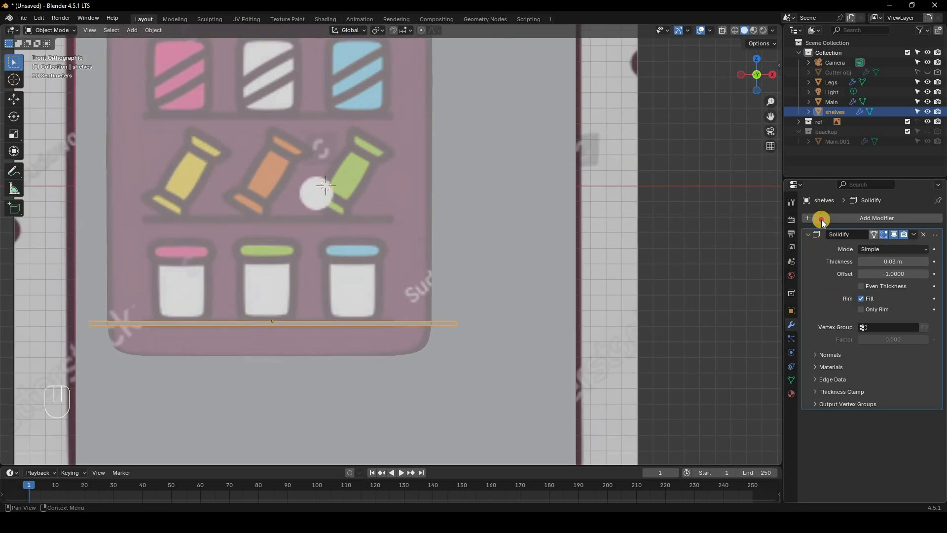
left_click(822, 219)
type("arr")
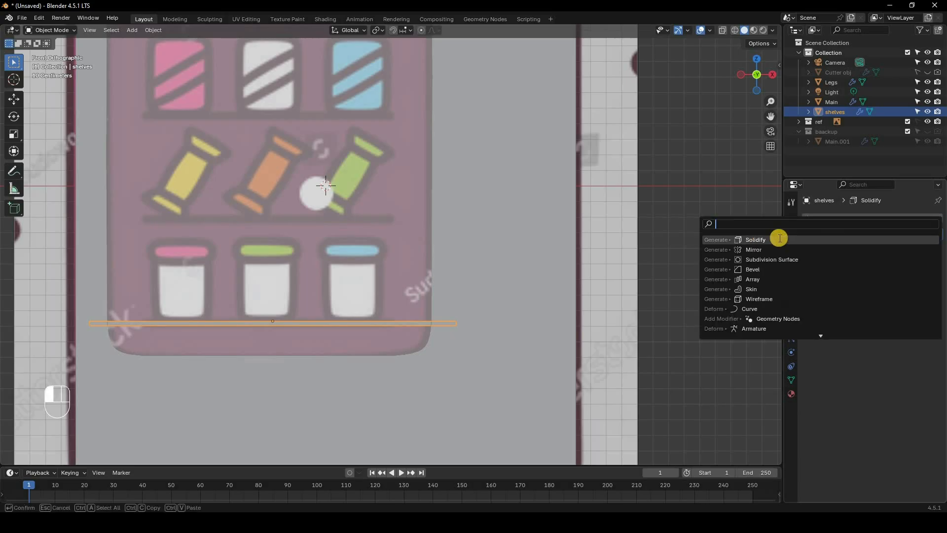
key("Return")
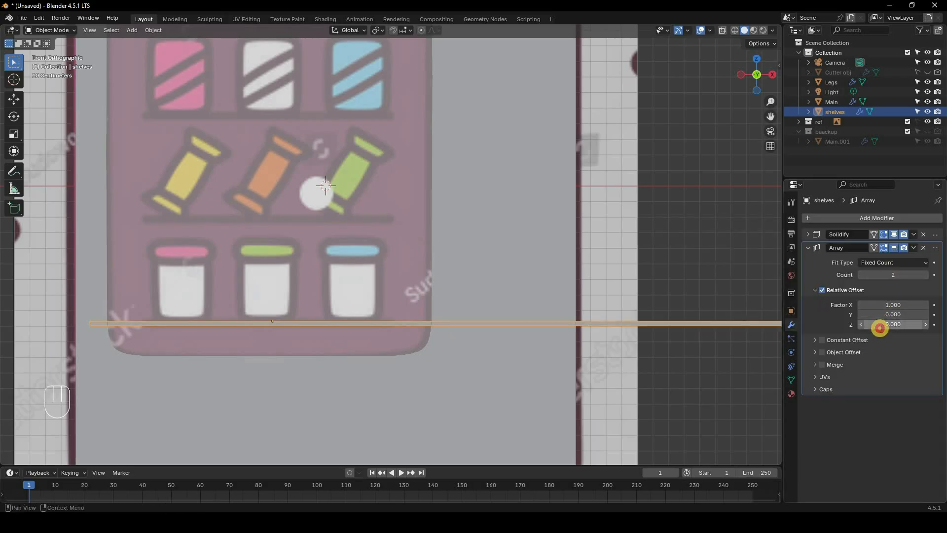
left_click(879, 326)
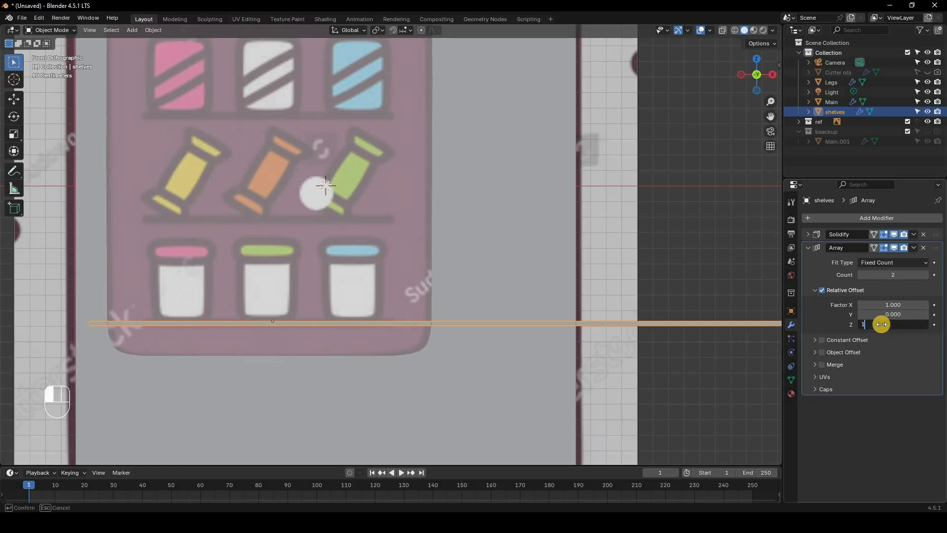
type("1")
key("Return")
left_click(887, 303)
type("0")
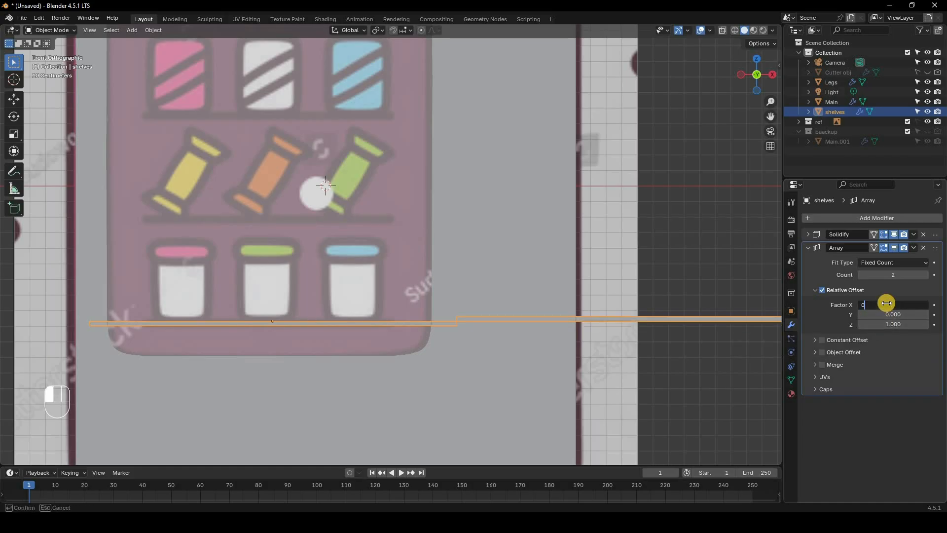
key("Return")
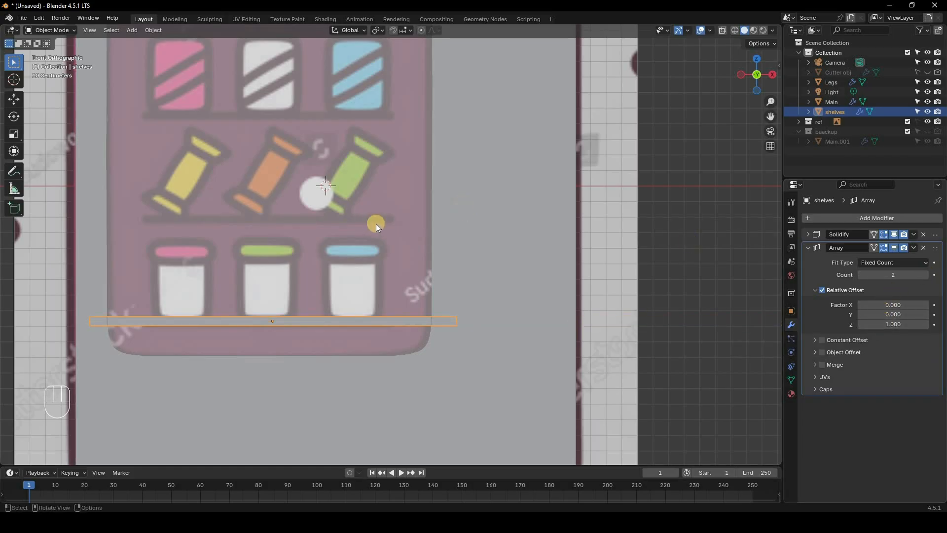
Set the shelf Array count to 4 and its relative Z offset to 22.3, matching the shelf lines in the reference
scroll(376, 221, "down", 4)
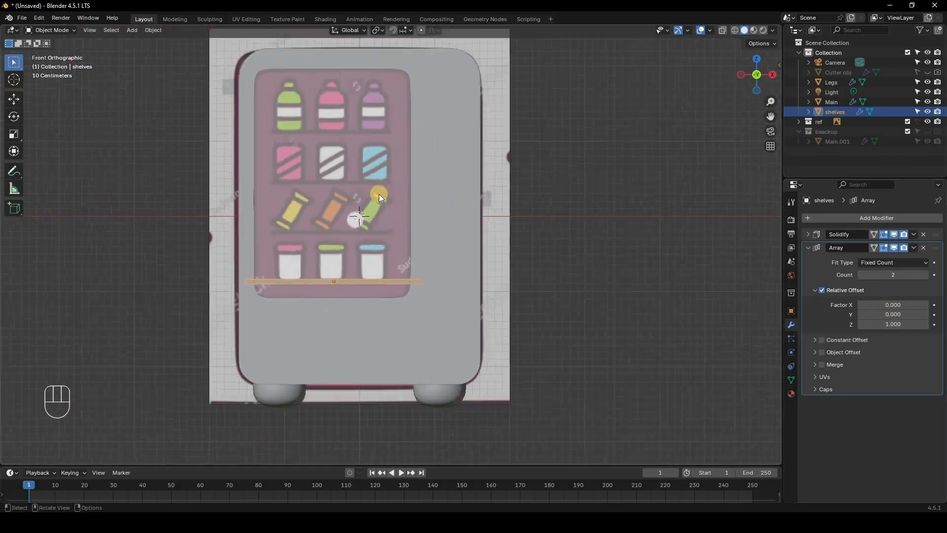
left_click(926, 275)
left_click(926, 274)
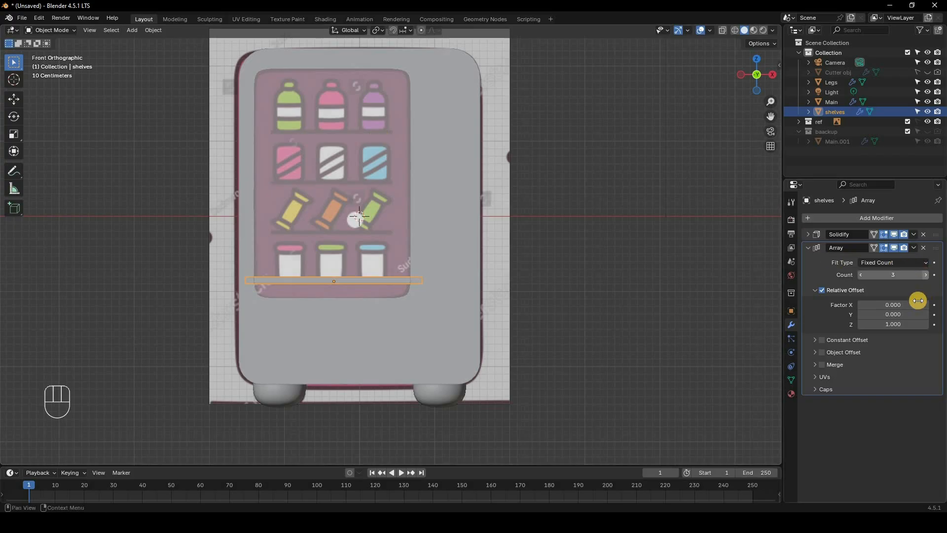
left_click(923, 326)
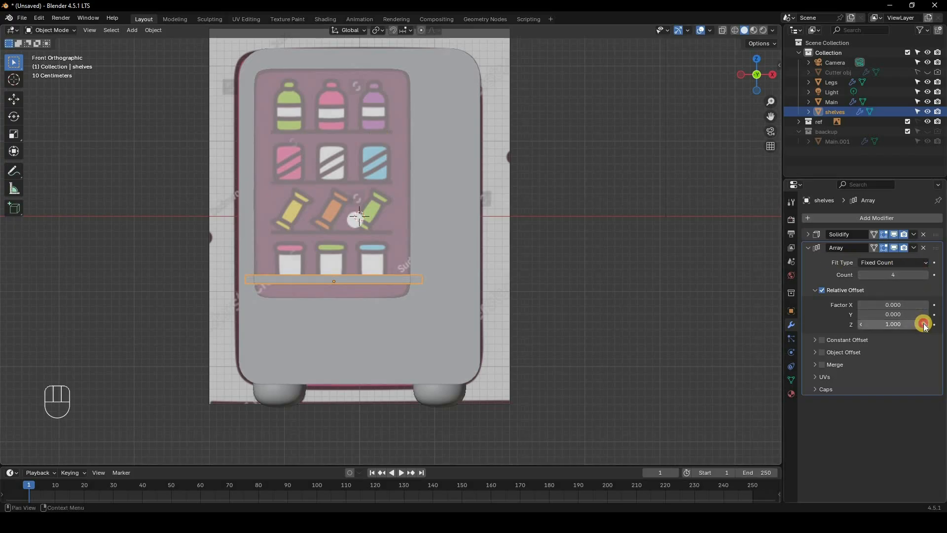
left_click(923, 325)
left_click_drag(895, 325, 244, 282)
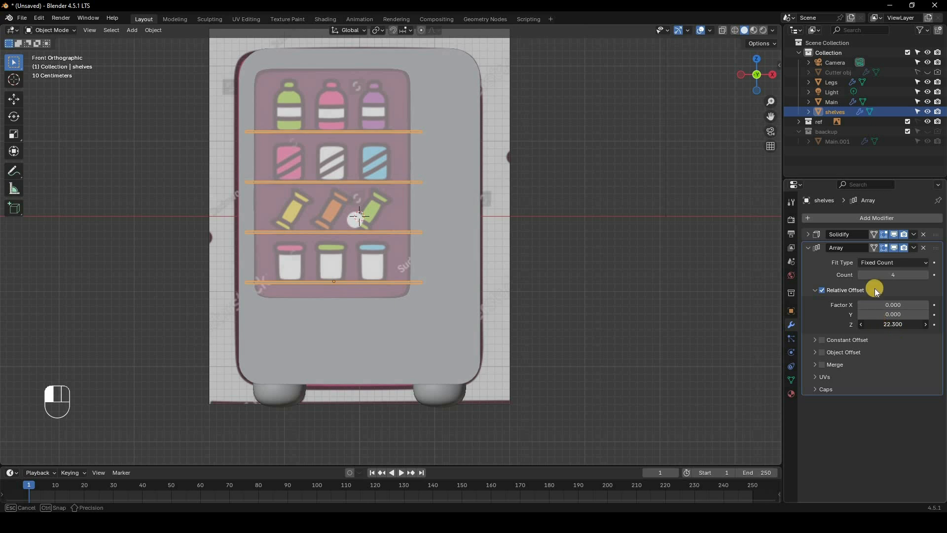
Set the shelves' Solidify thickness to 0.04 m
left_click(808, 247)
left_click(808, 237)
left_click(898, 265)
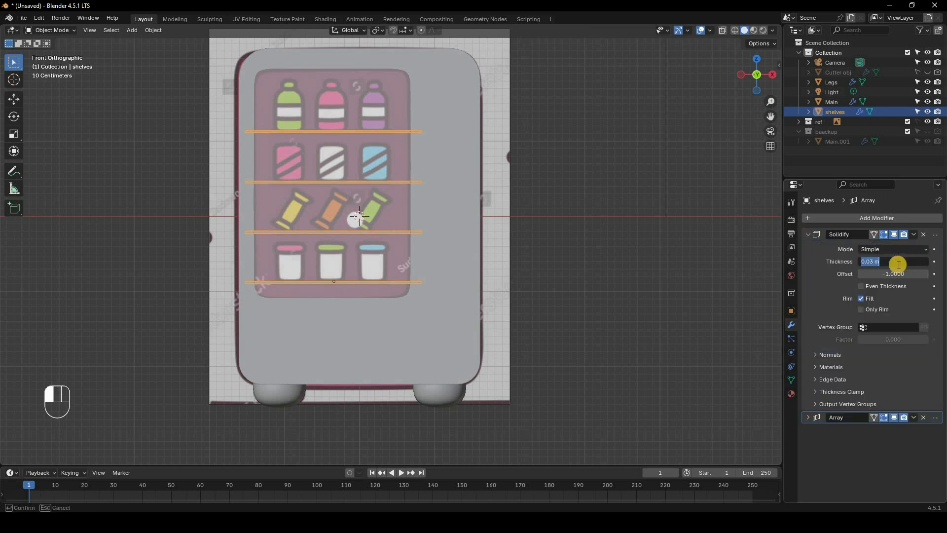
type("0.0")
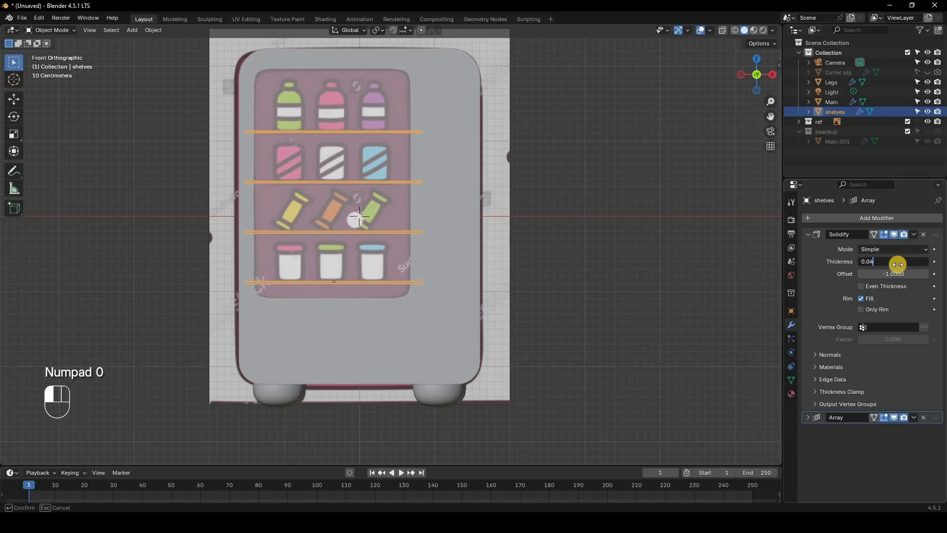
type("4")
key("Return")
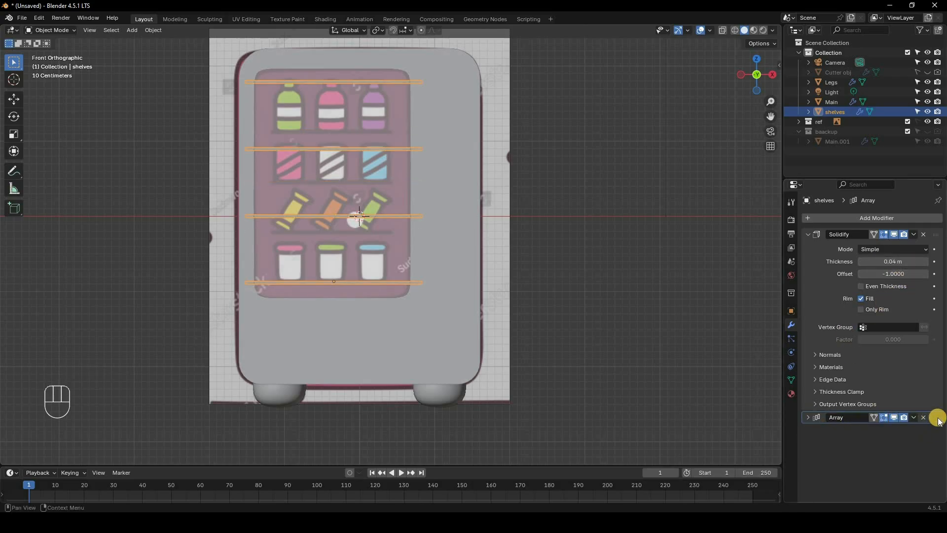
Set the shelf Array's relative Z offset to 16.6 so the four shelves line up with the reference
left_click_drag(936, 419, 894, 383)
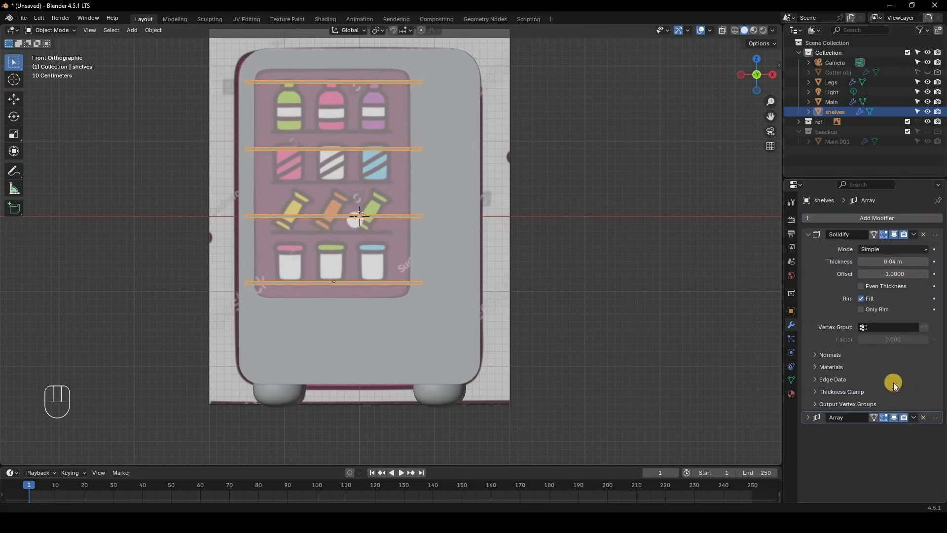
left_click(809, 417)
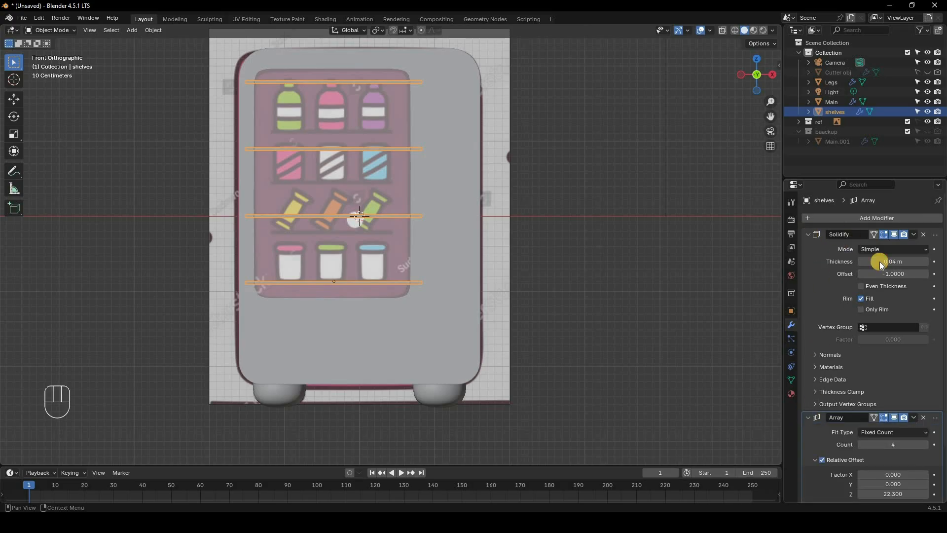
left_click(807, 234)
left_click_drag(892, 325, 636, 227)
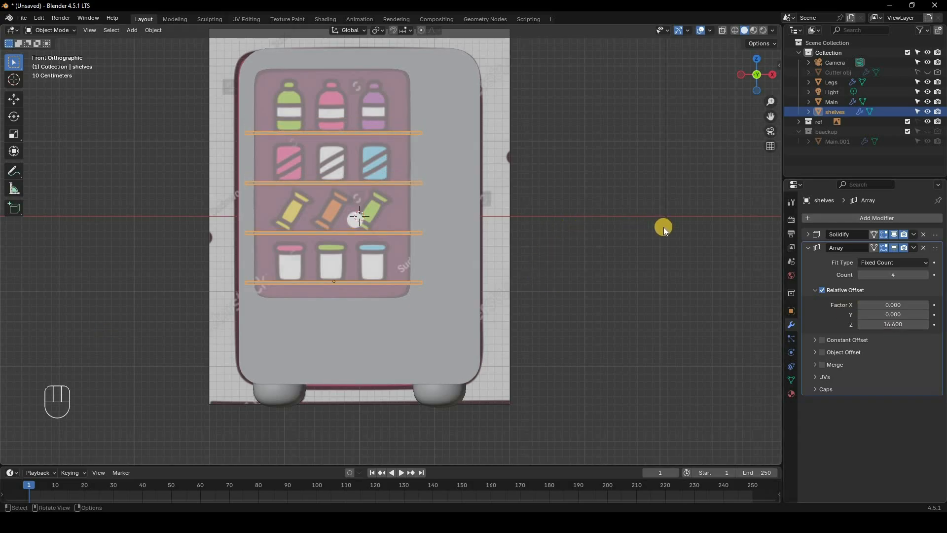
left_click(807, 248)
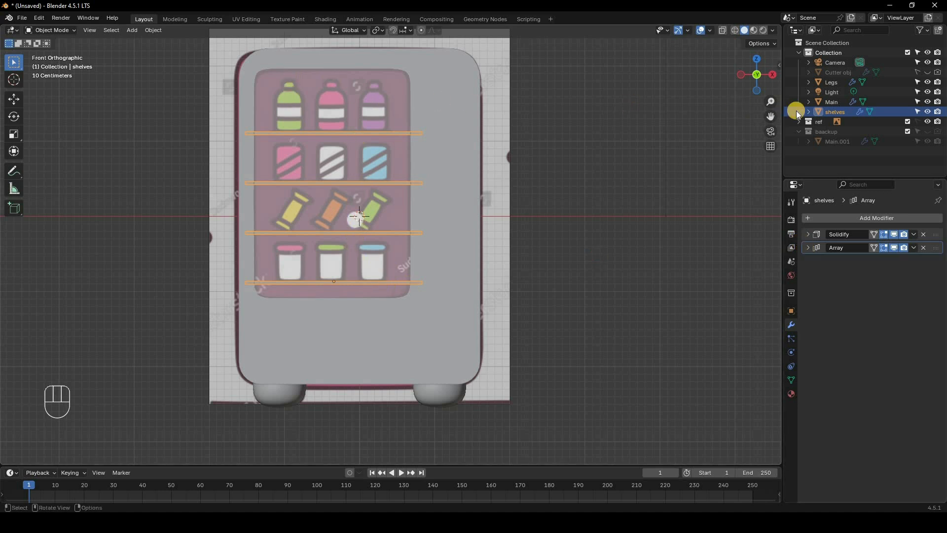
Collapse the backup collection and create a new collection named treats
left_click(798, 132)
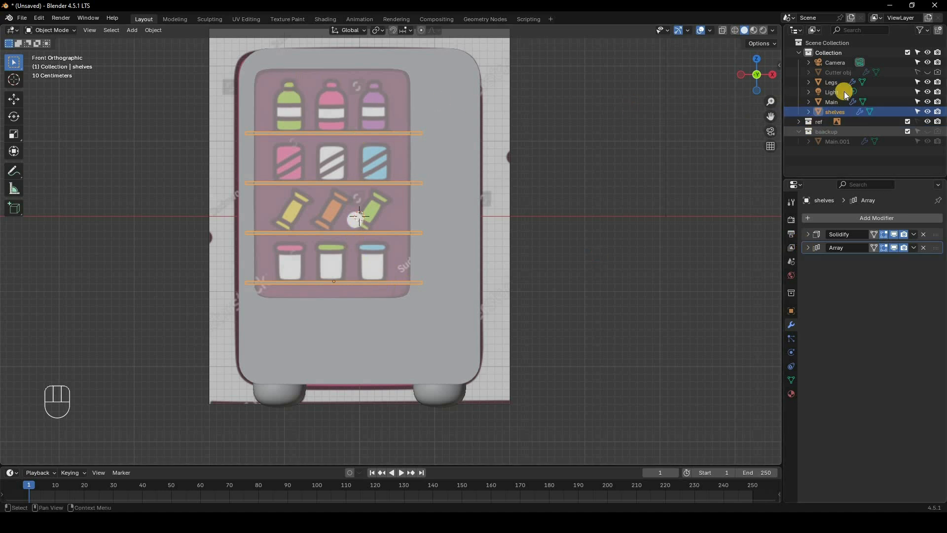
left_click(832, 142)
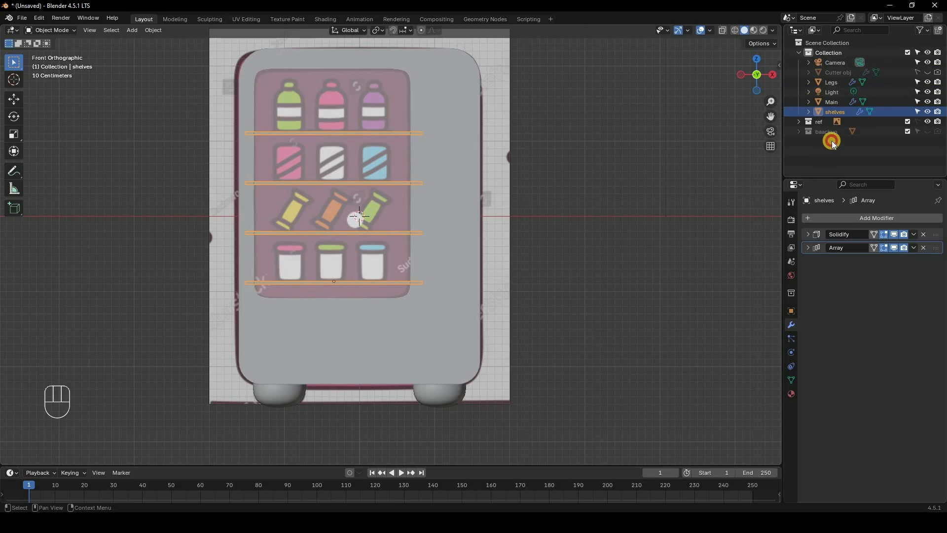
right_click(840, 143)
left_click(840, 142)
double_click(840, 141)
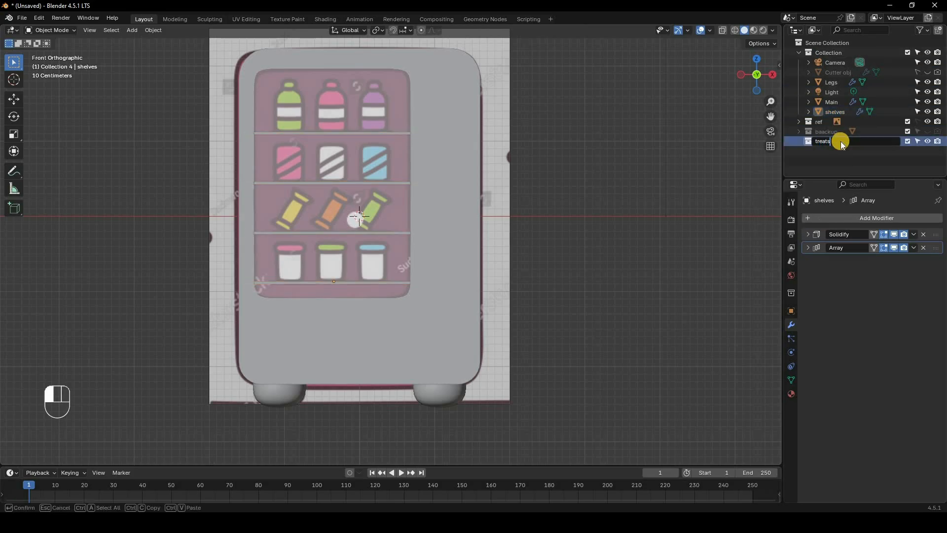
key("Return")
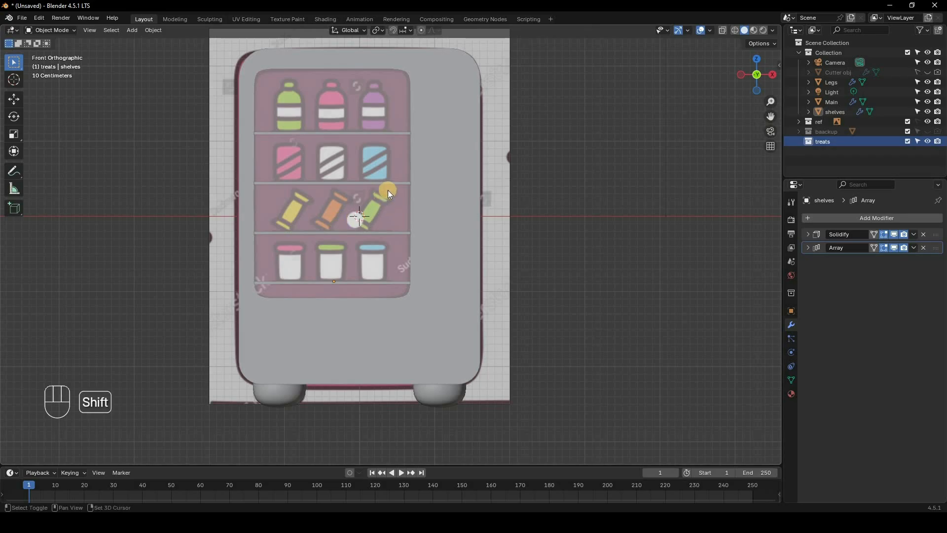
Add a cylinder mesh to the treats collection and apply Shade Auto Smooth to it
key("shift+a")
mouse_move(388, 191)
left_click(435, 240)
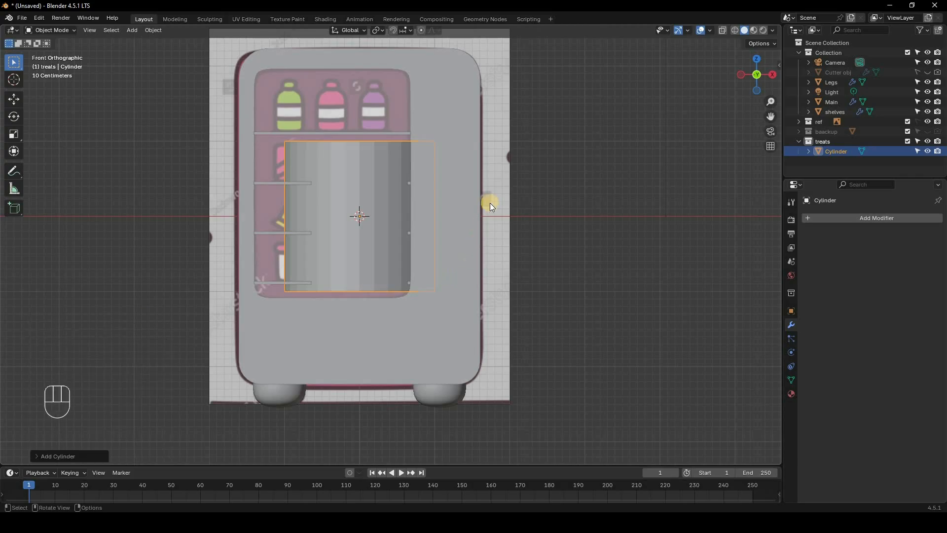
right_click(561, 156)
left_click(561, 174)
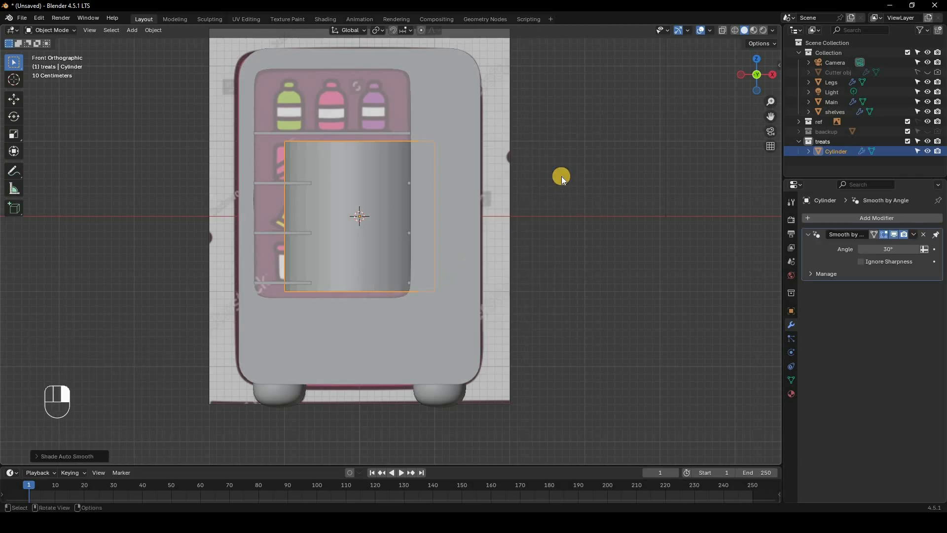
Move the cylinder up along Z to about 1.38 m and about -0.7 m along X, towards the green bottle in the reference
key("g")
key("z")
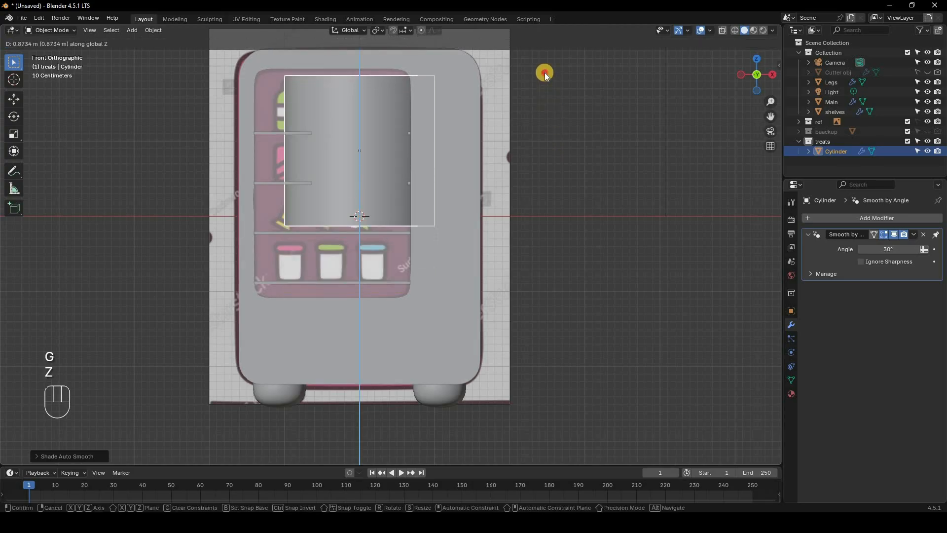
left_click(515, 90)
key("g")
key("x")
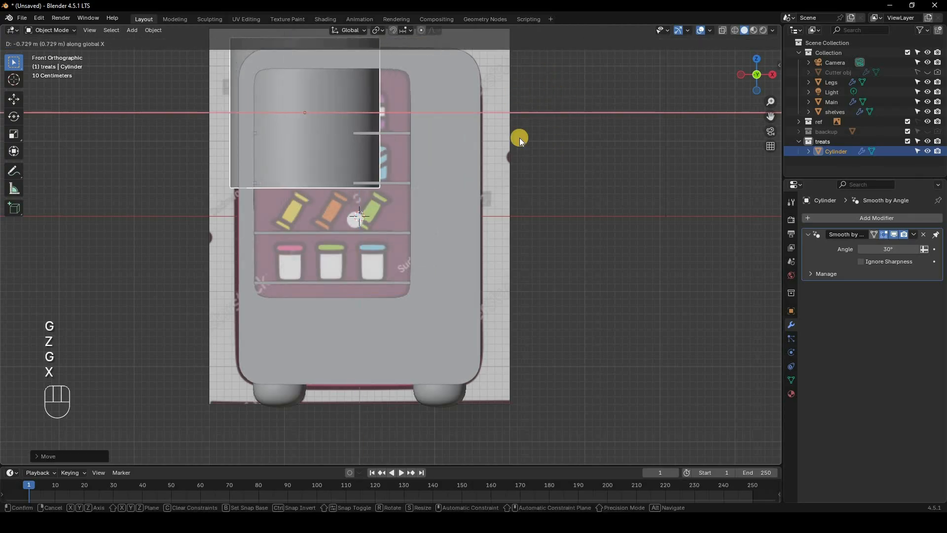
left_click(429, 97)
In wireframe display, scale the cylinder to about 0.238 and move it about -0.22 m along X onto the green bottle
key("z")
left_click(428, 93)
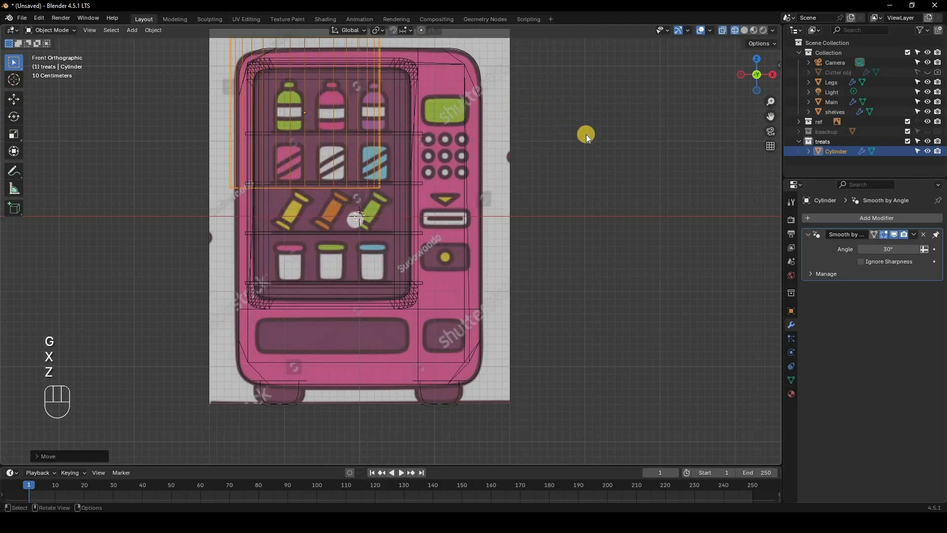
key("s")
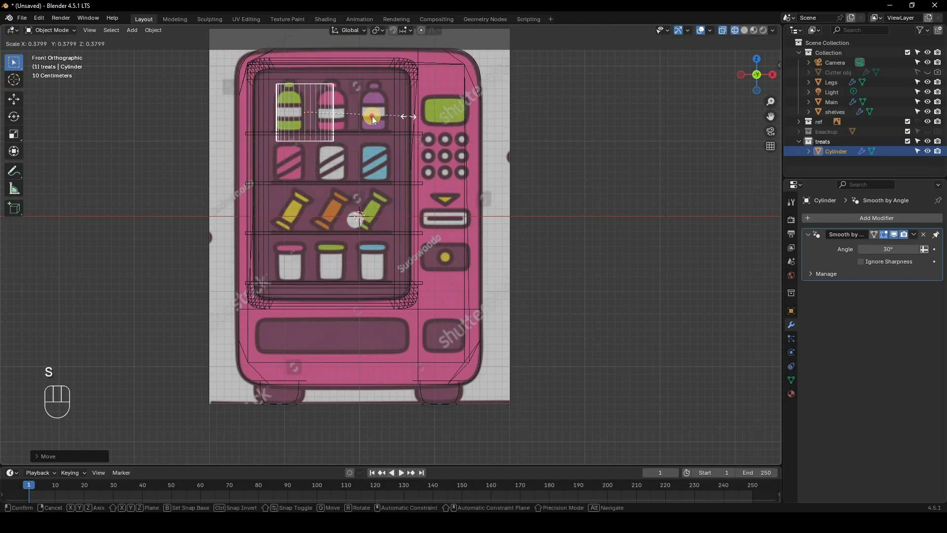
left_click(466, 133)
key("g")
key("x")
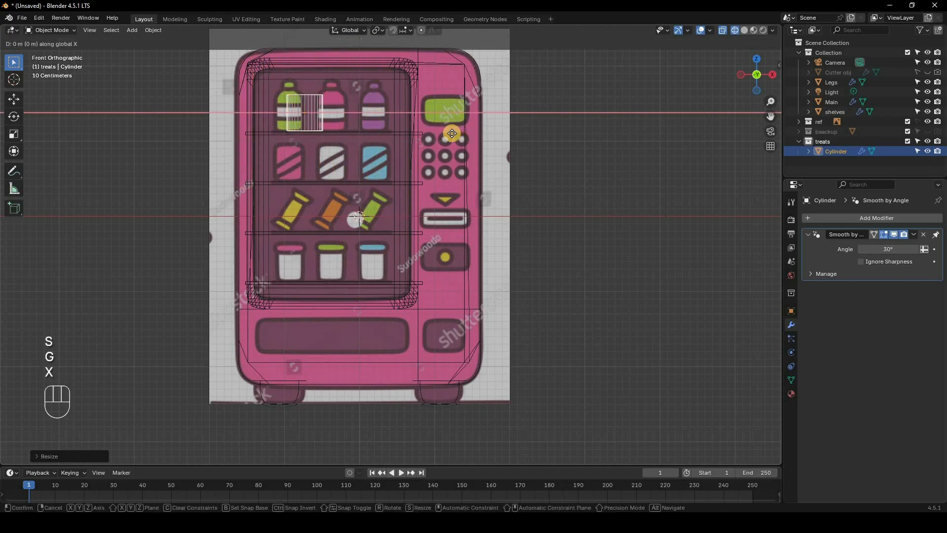
left_click(444, 134)
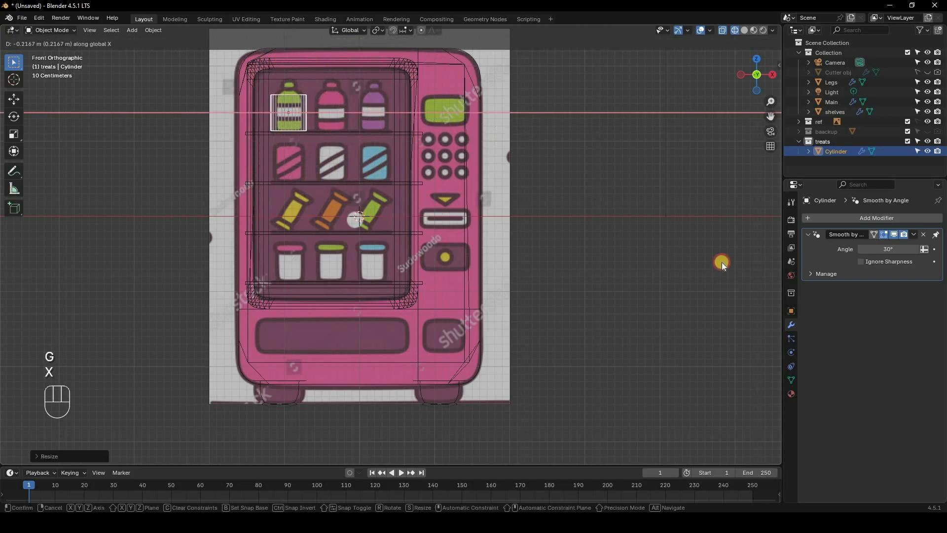
Apply the cylinder's scale while its object transform values are shown
left_click(791, 311)
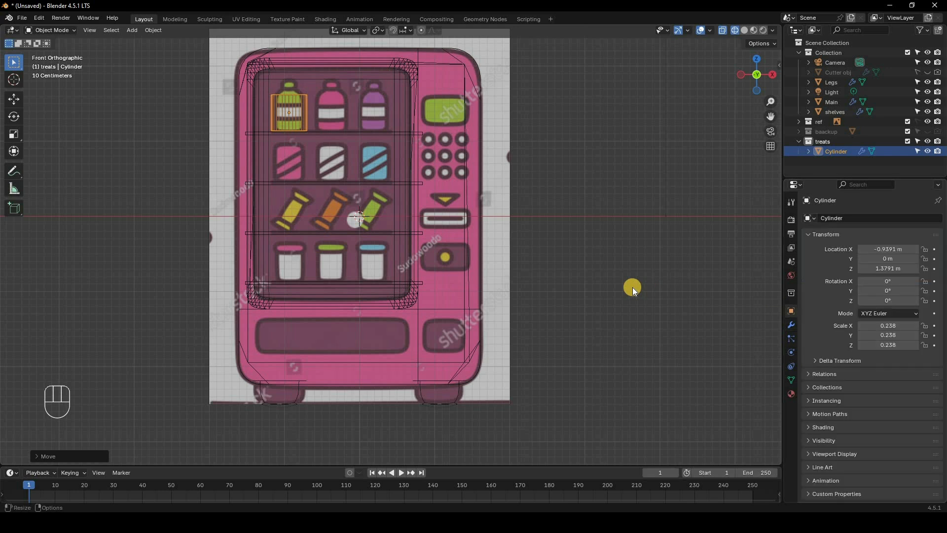
key("ctrl+a")
left_click(572, 287)
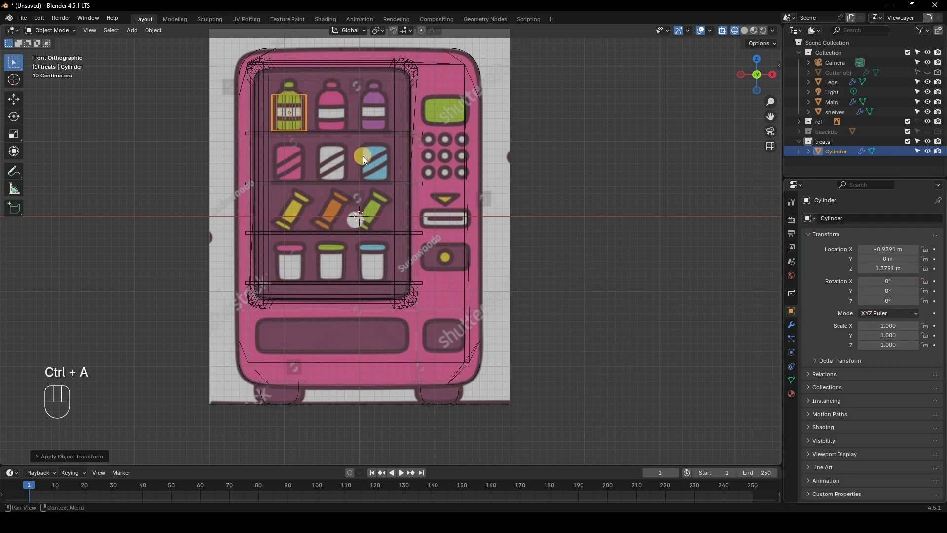
Edit the cylinder's mesh and raise its top edge loop along Z to the top of the green bottle's body
scroll(403, 245, "up", 1)
middle_click_drag(403, 241, 463, 325, "shift")
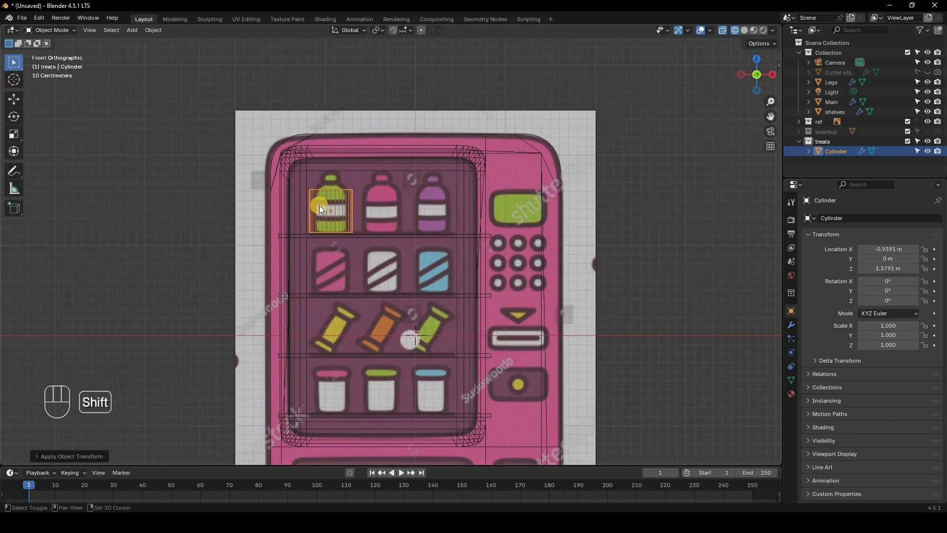
scroll(463, 325, "up", 5)
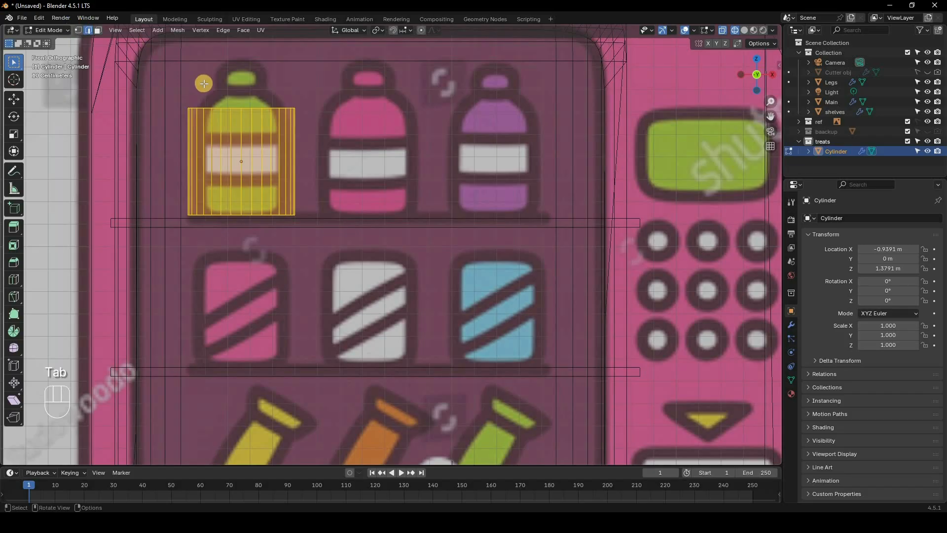
key("b")
left_click_drag(153, 77, 321, 125)
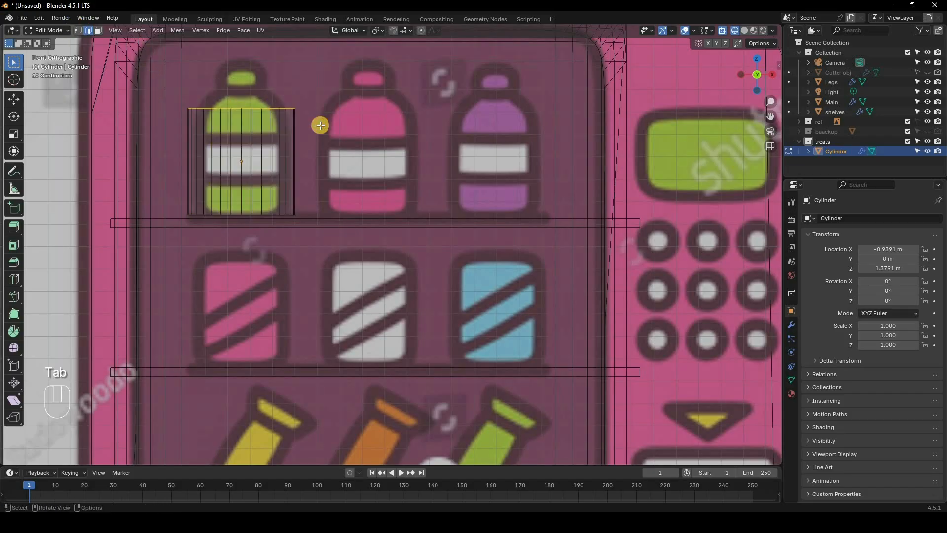
key("g")
key("z")
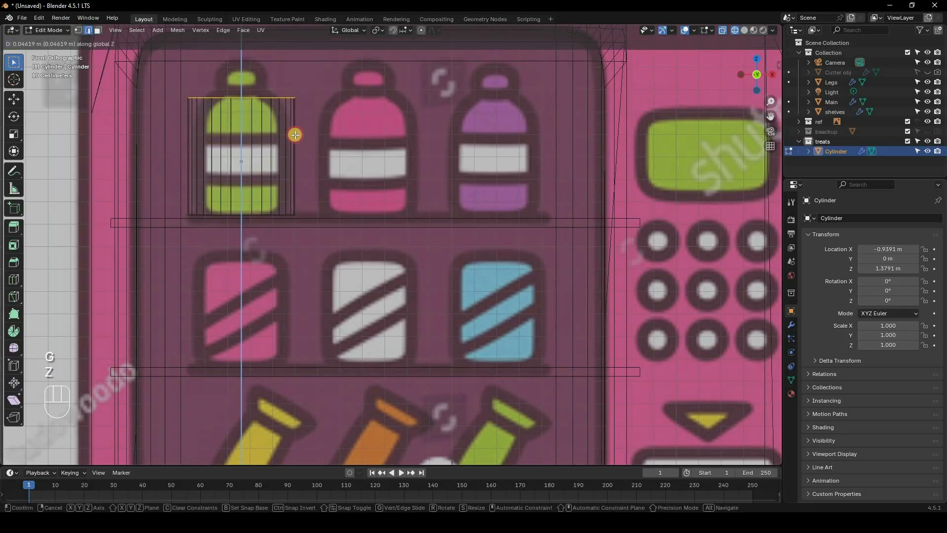
left_click(292, 137)
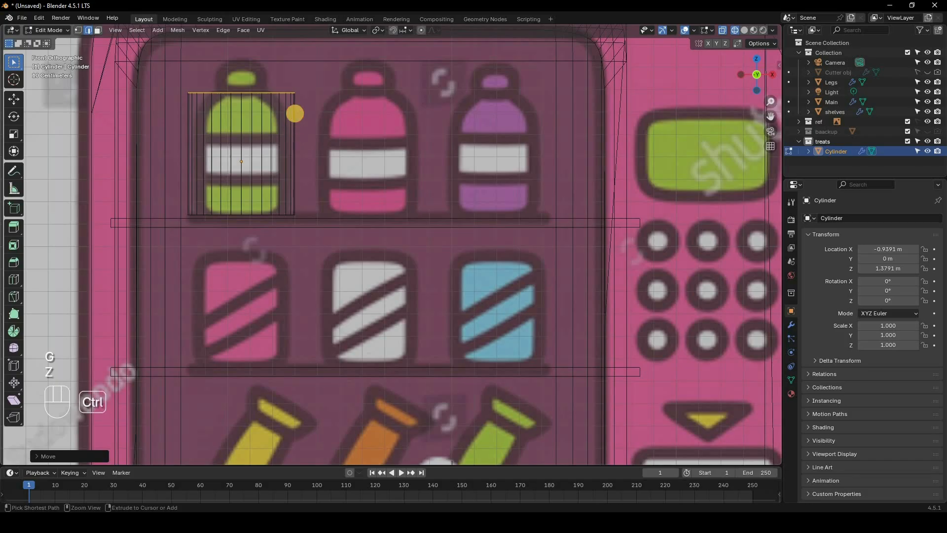
Add two horizontal loop cuts around the cylinder, one at each edge of the bottle's white label band
key("ctrl+r")
left_click(294, 107)
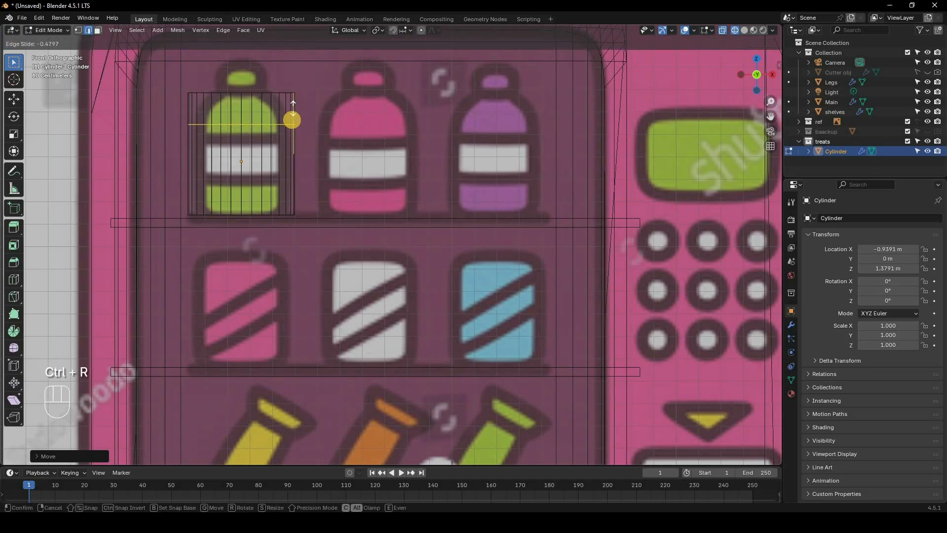
left_click(294, 163)
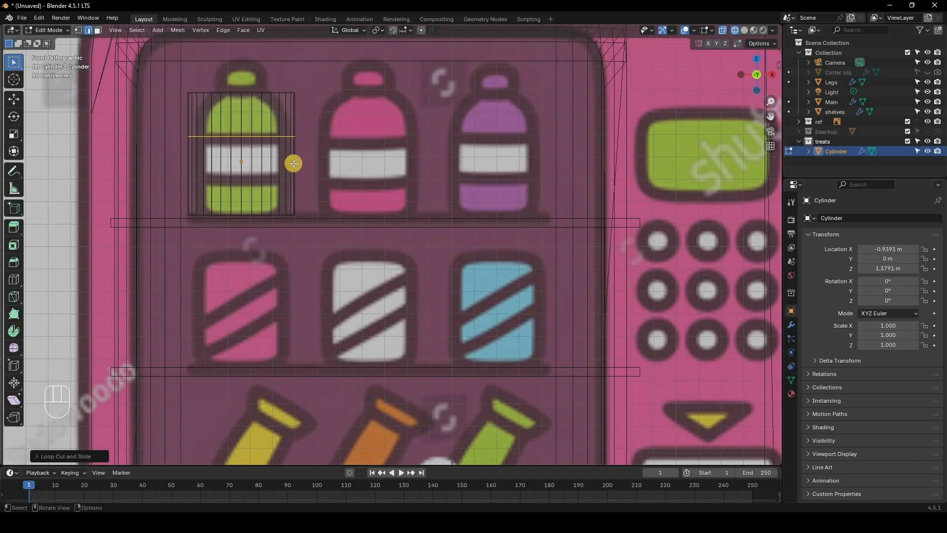
key("ctrl+r")
left_click(293, 166)
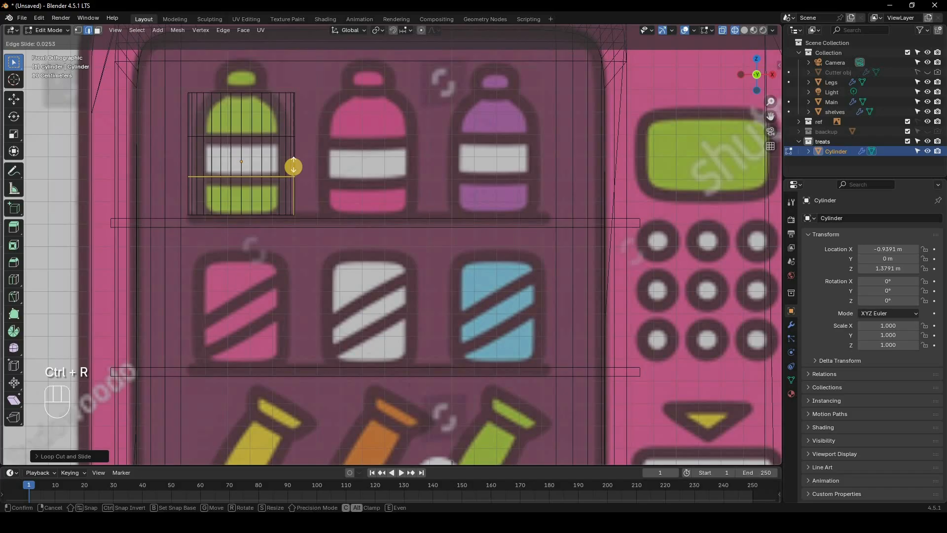
left_click(245, 157)
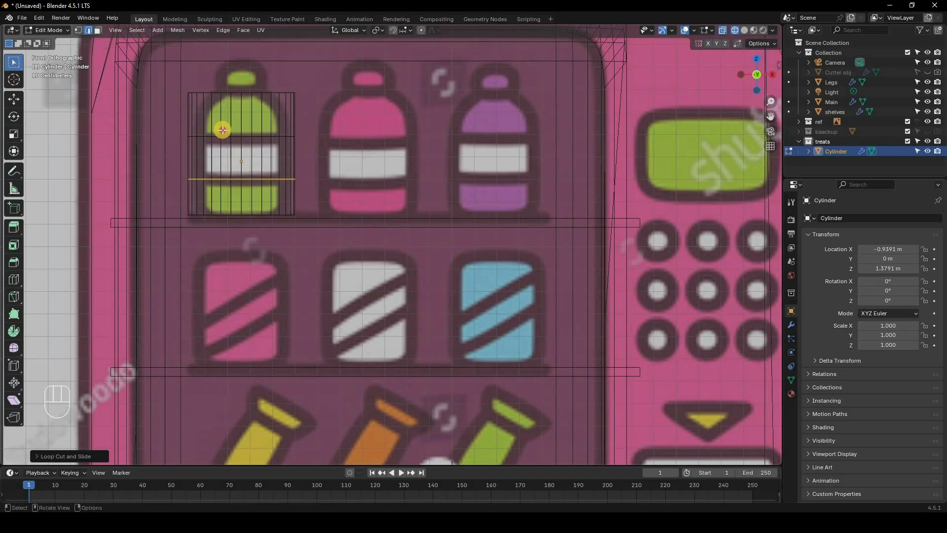
Lower the upper label loop slightly along Z, and move the cylinder's bottom edge loop slightly down to the bottle's base
left_click_drag(315, 138, 312, 143)
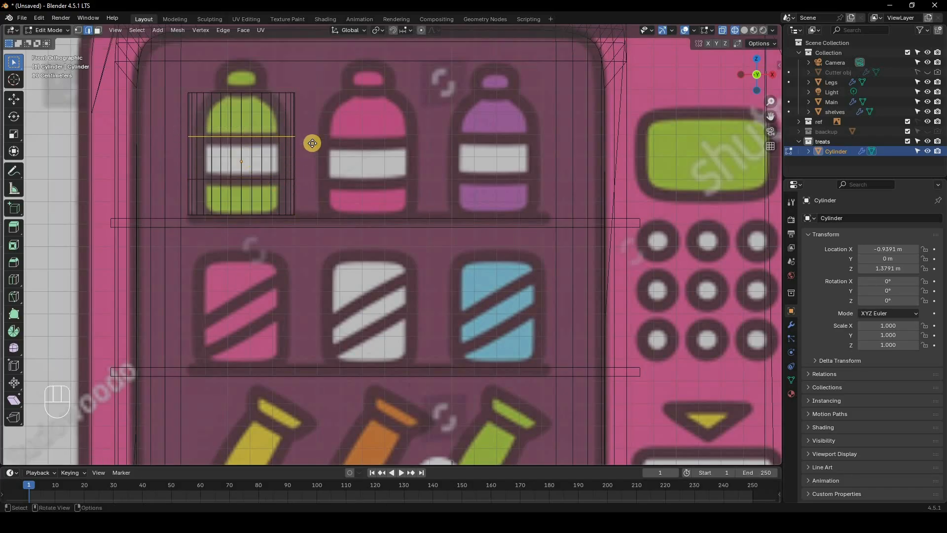
key("g")
key("z")
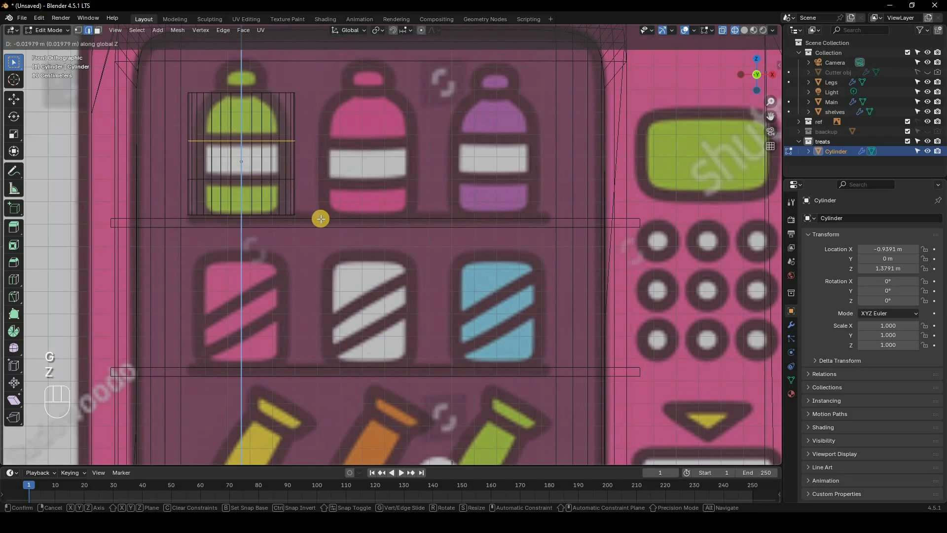
left_click(164, 212)
left_click_drag(306, 227, 163, 201)
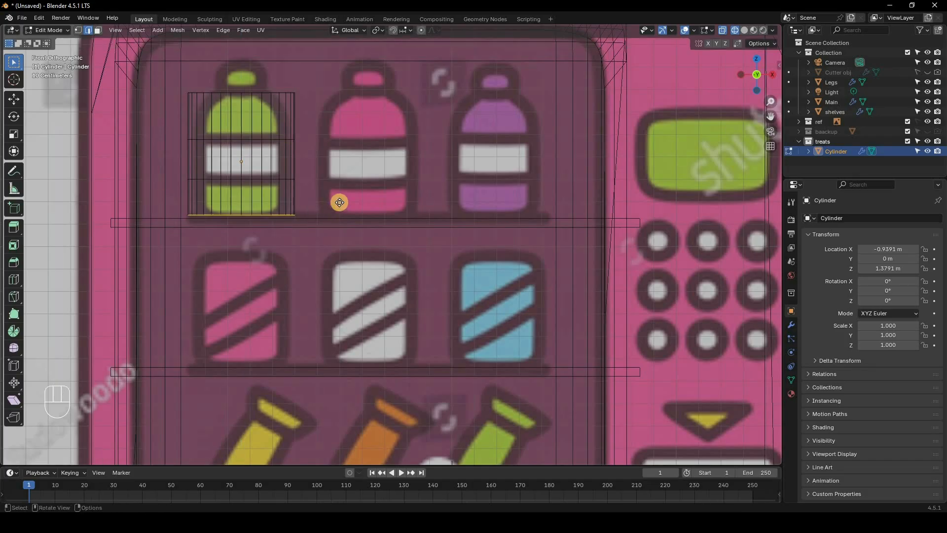
key("g")
key("z")
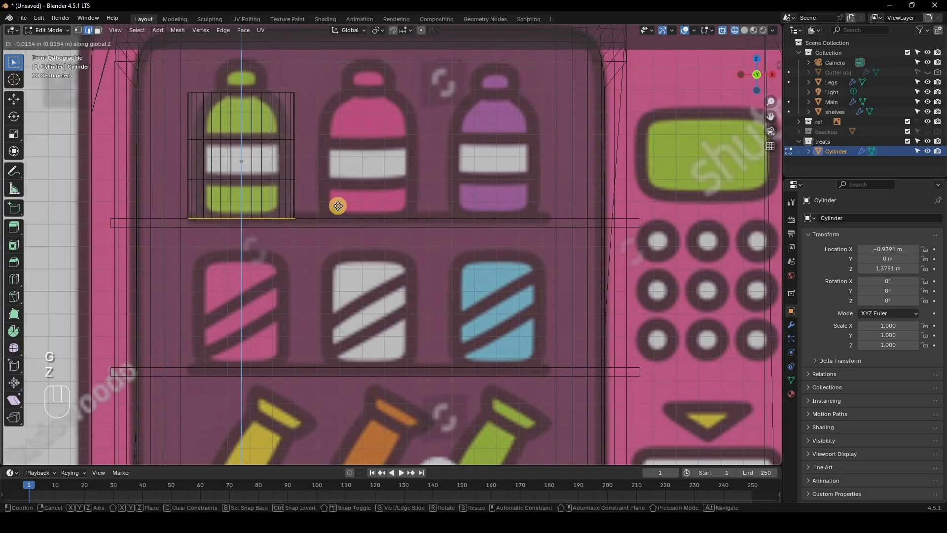
left_click(350, 203)
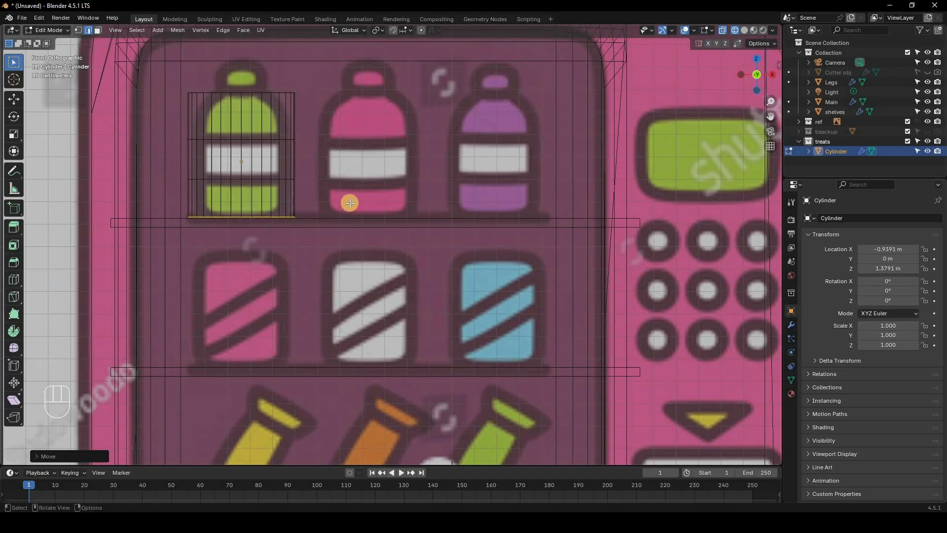
key("ctrl+b")
scroll(374, 197, "up", 6)
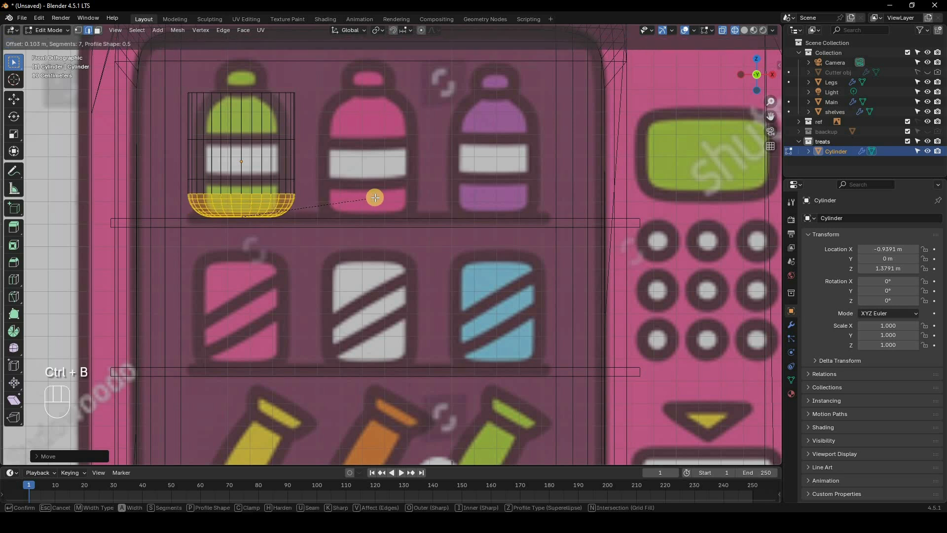
key("Escape")
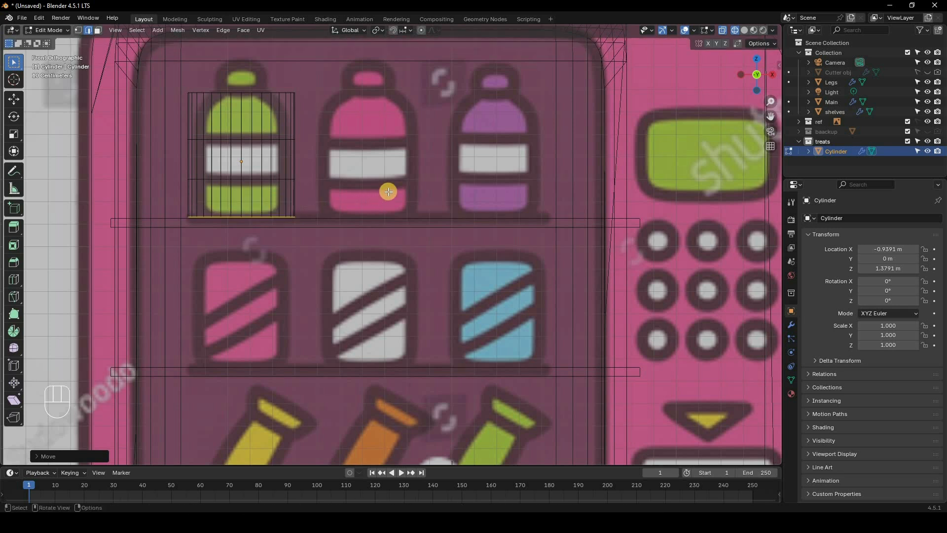
Scale the whole cylinder mesh to about 0.807 in X and Y only, matching the bottle's width
key("a")
key("s")
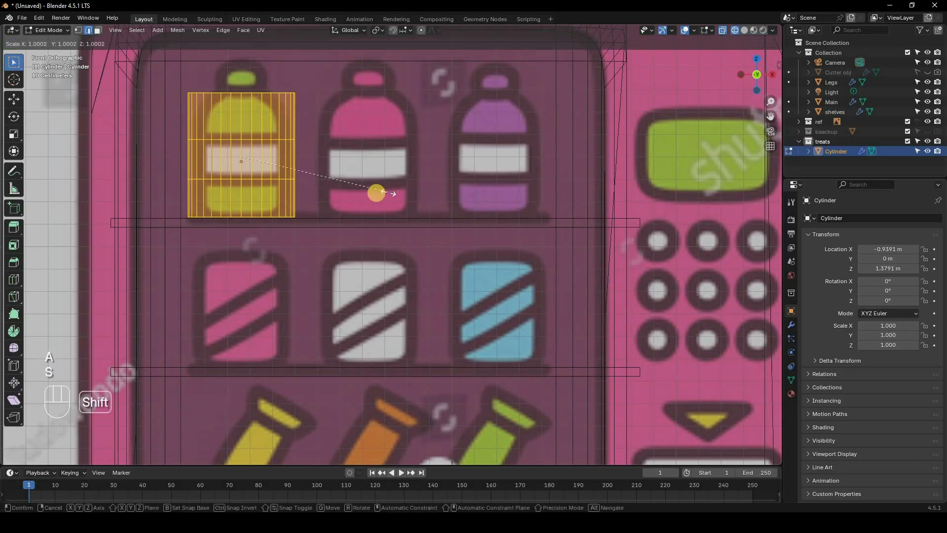
key("shift+z")
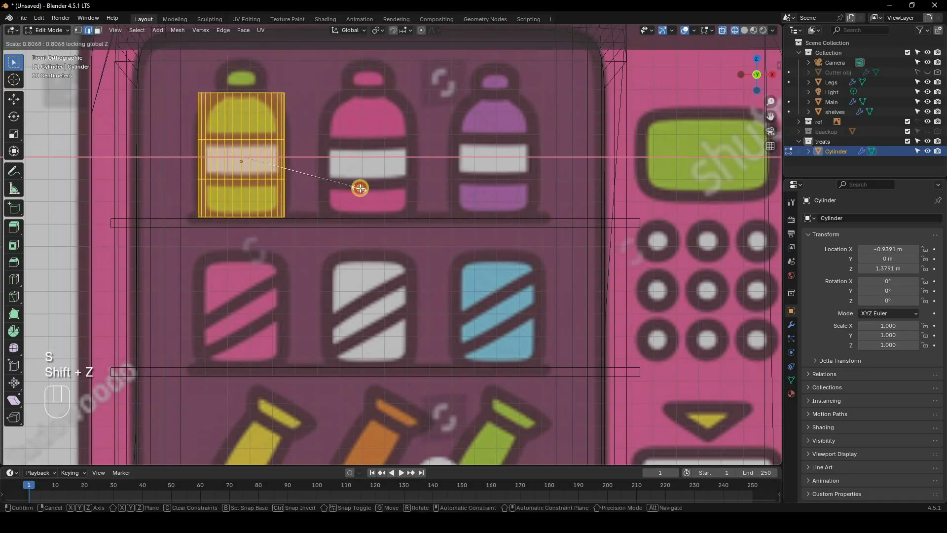
left_click(359, 187)
Bevel the cylinder's bottom edge loop with 7 segments to round the bottle's base
left_click_drag(350, 251, 164, 207)
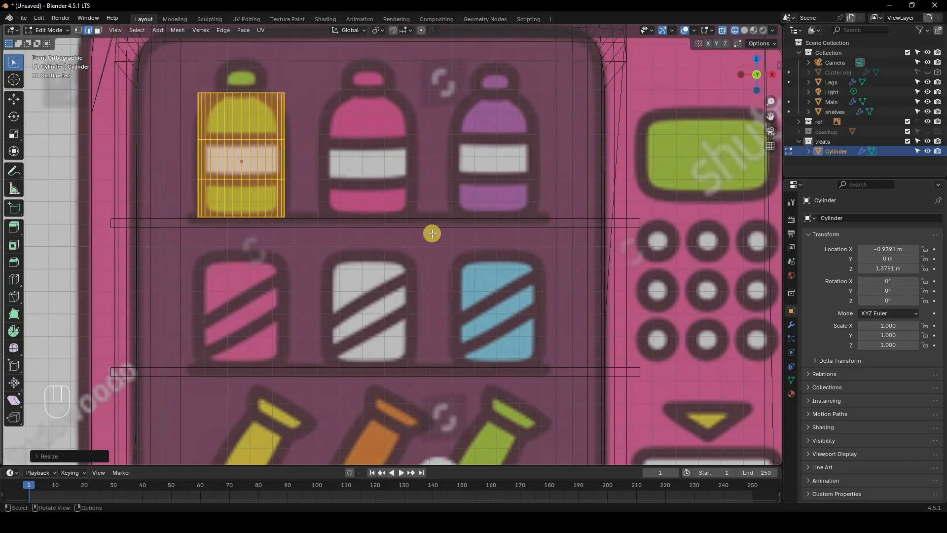
key("ctrl")
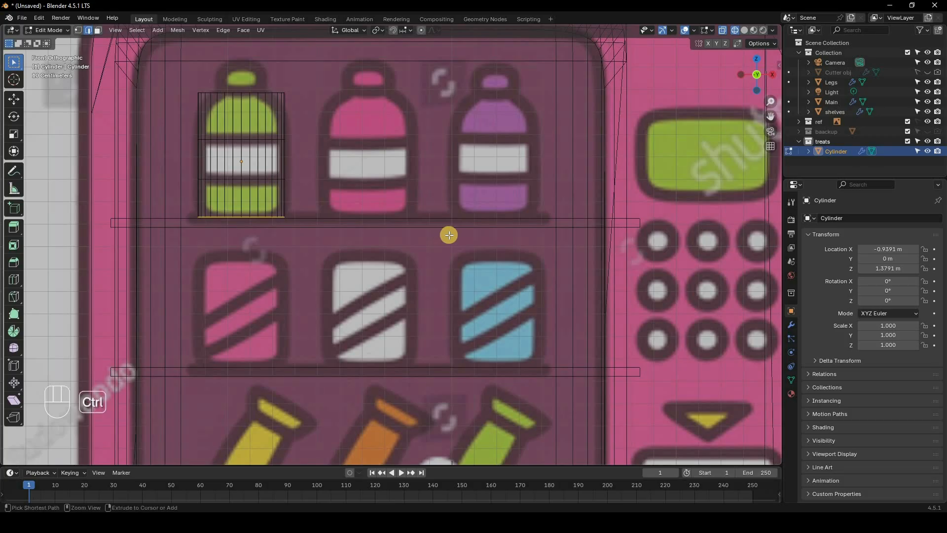
key("ctrl+b")
scroll(461, 233, "up", 6)
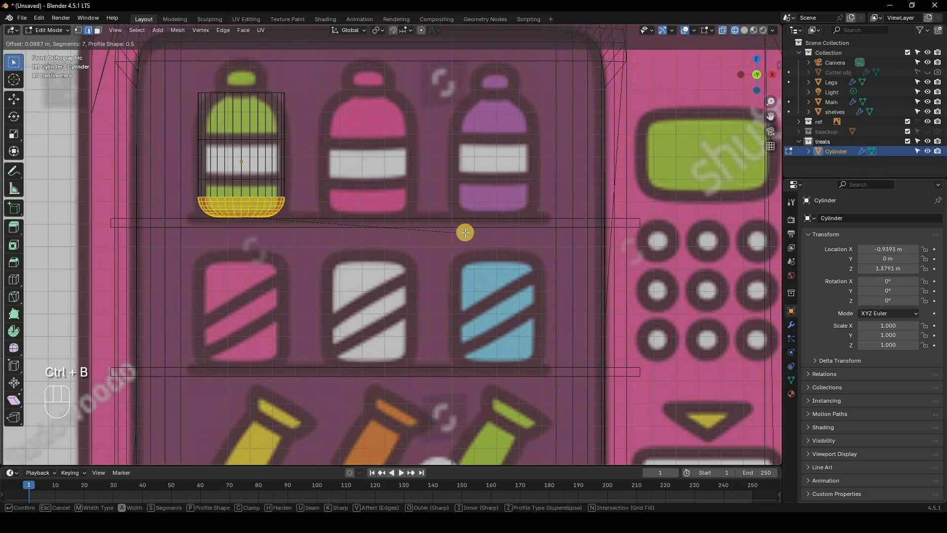
left_click(361, 176)
Bevel the cylinder's top edge loop with 7 segments to form the bottle's domed shoulder
left_click_drag(184, 83, 317, 110)
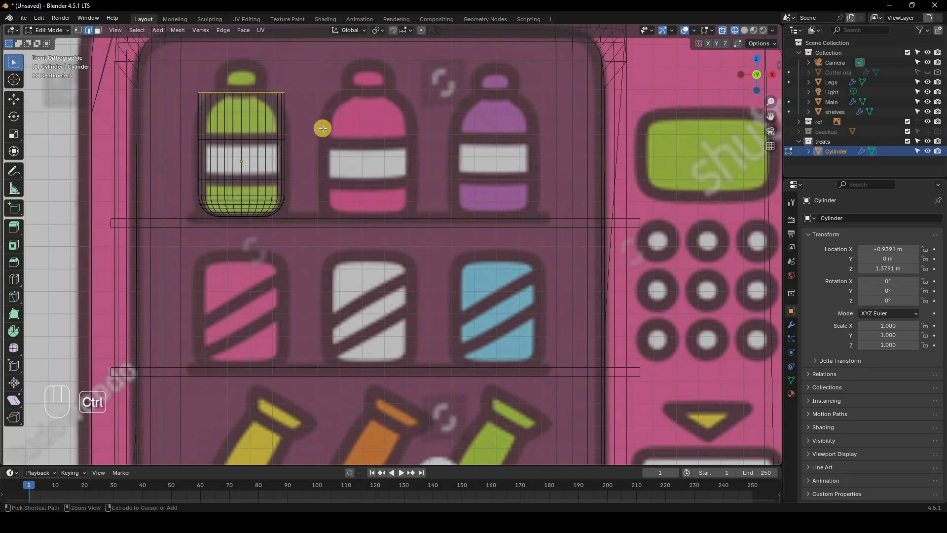
key("ctrl+b")
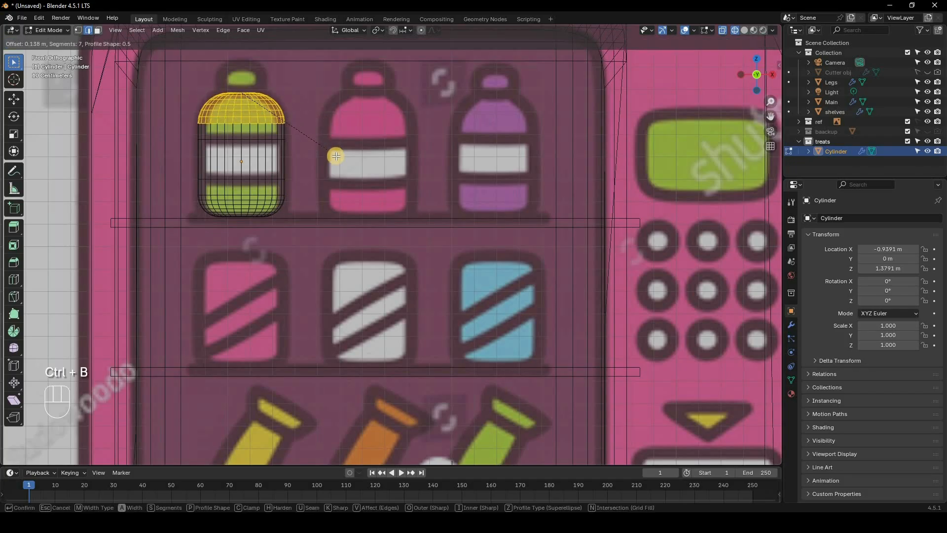
left_click(333, 149)
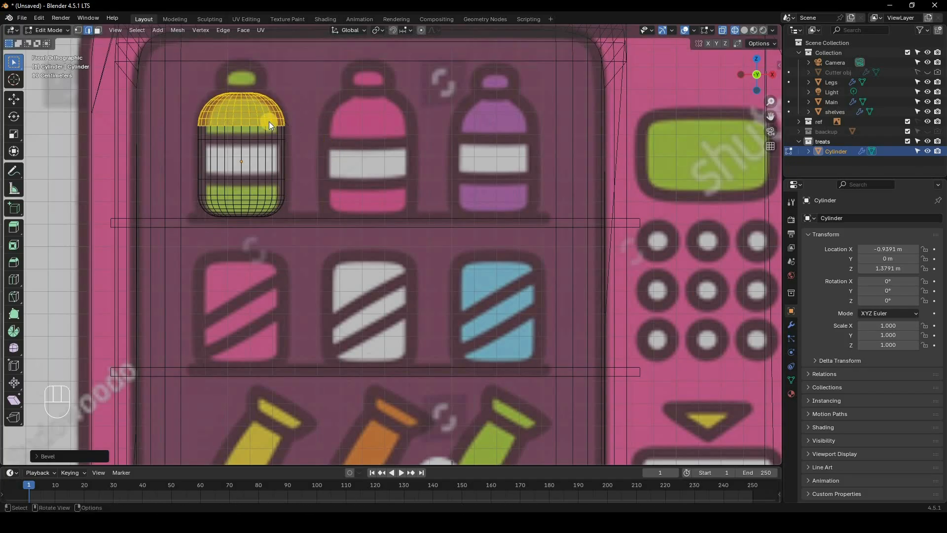
key("Tab")
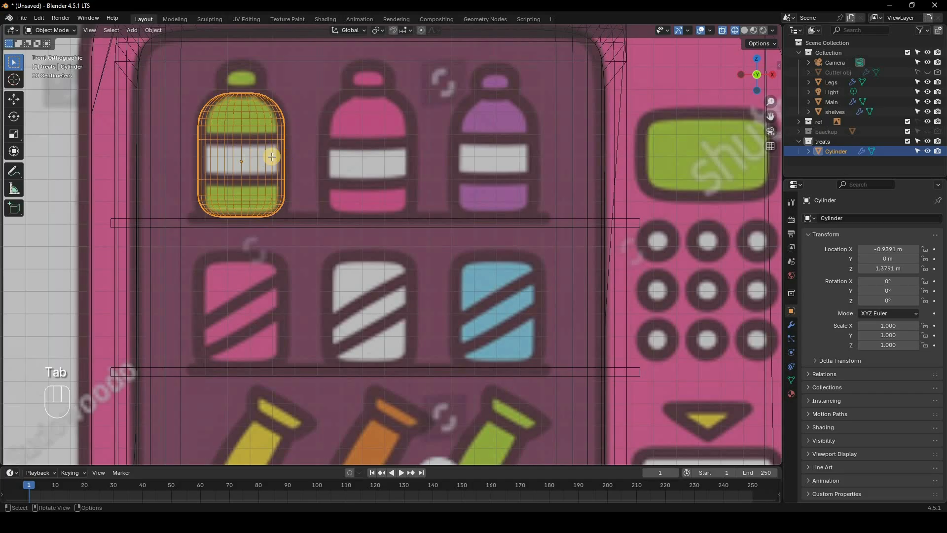
key("Tab")
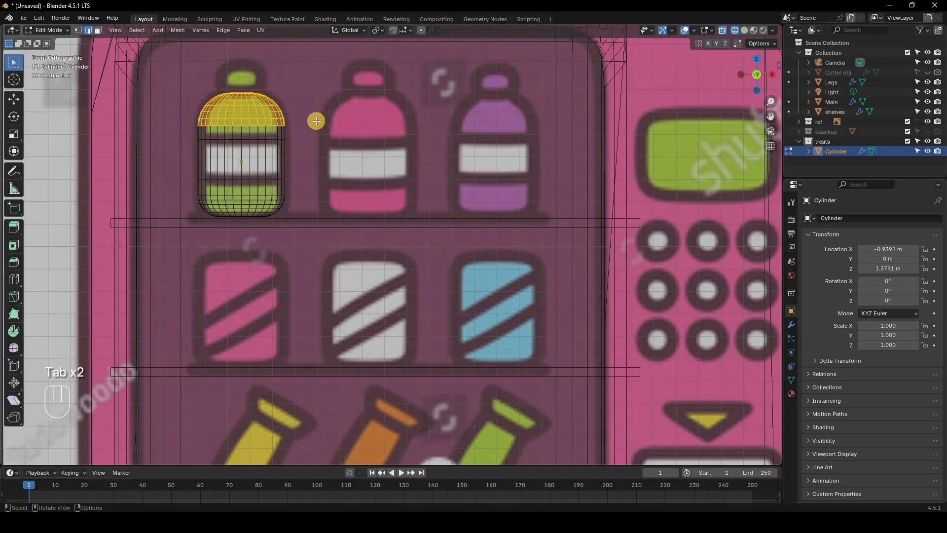
Duplicate the domed shoulder geometry and move the copy up along Z over the bottle's cap
key("shift+d")
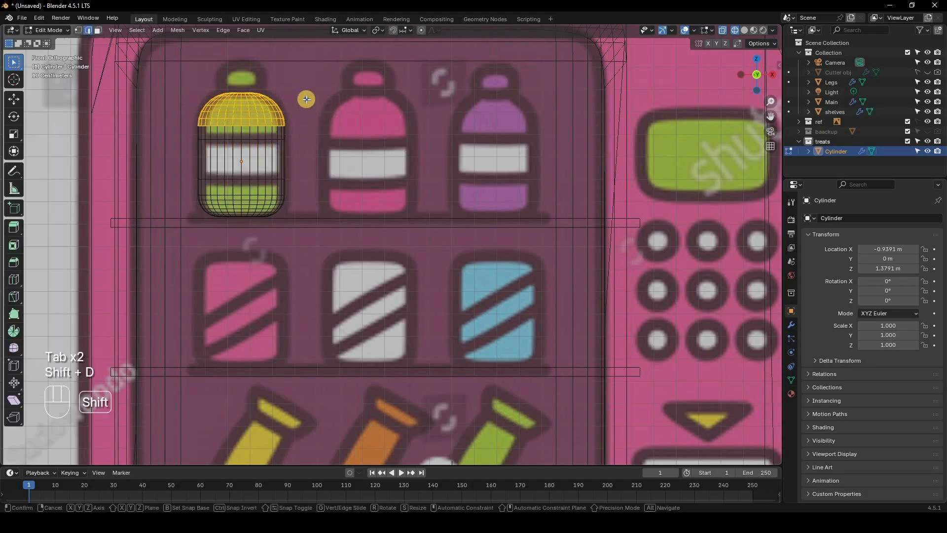
right_click(306, 99)
key("g")
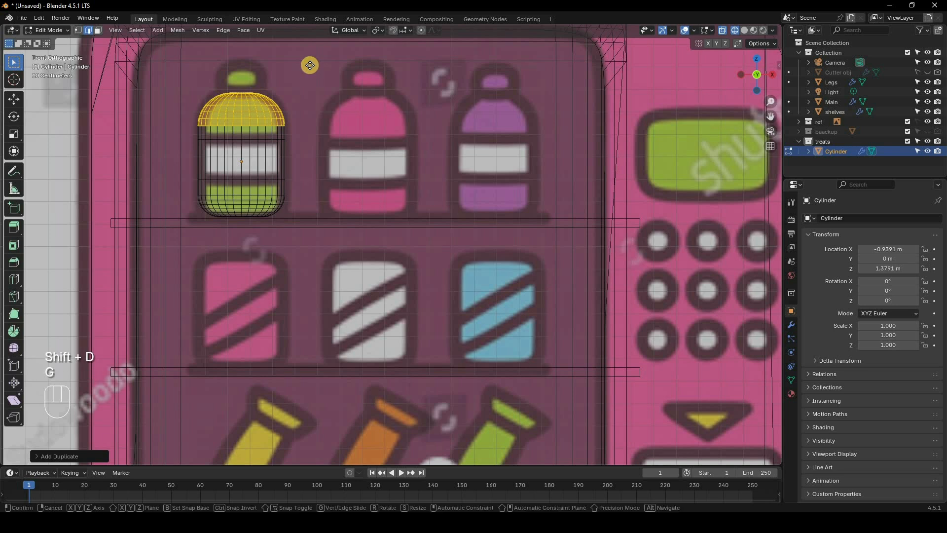
key("z")
left_click(448, 153)
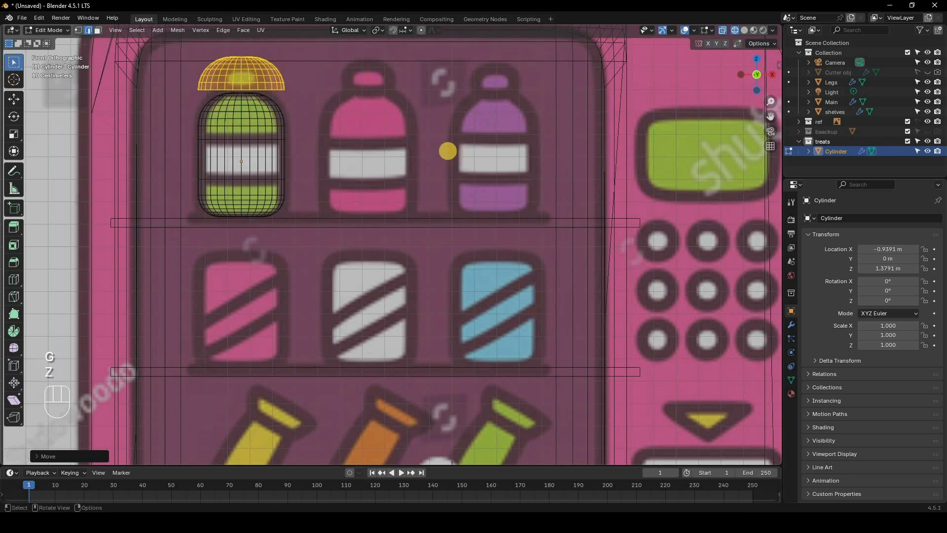
Scale the duplicated dome to about 0.547 to fit the cap's width, and stretch it along Z
key("s")
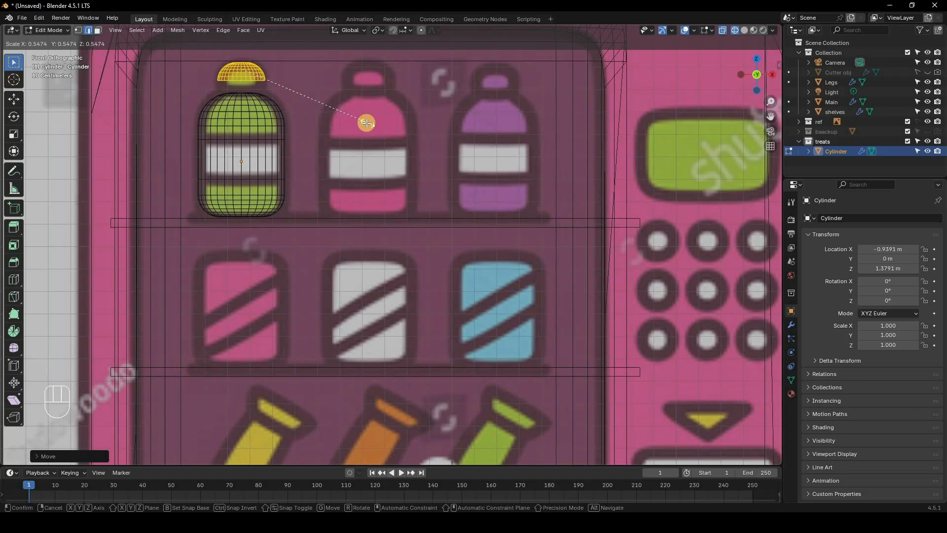
left_click(366, 123)
key("s")
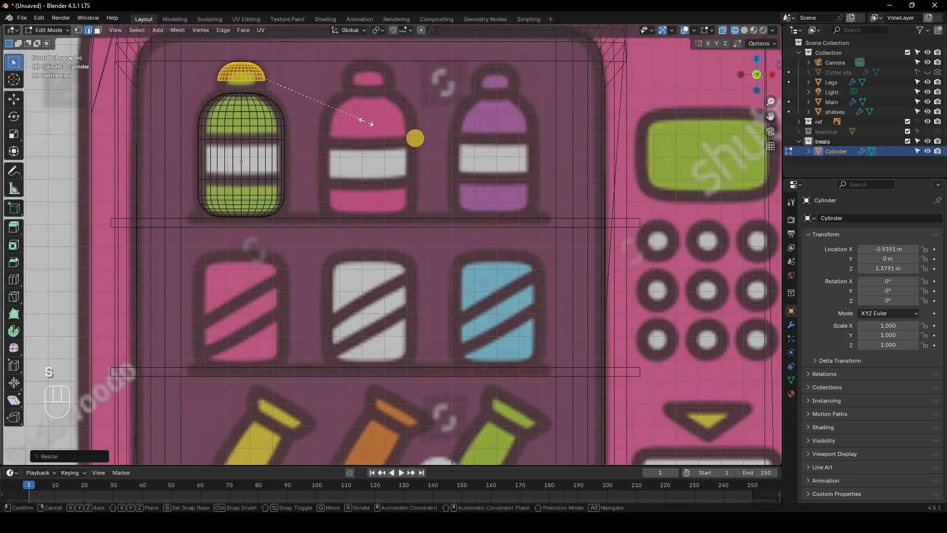
key("z")
left_click(423, 141)
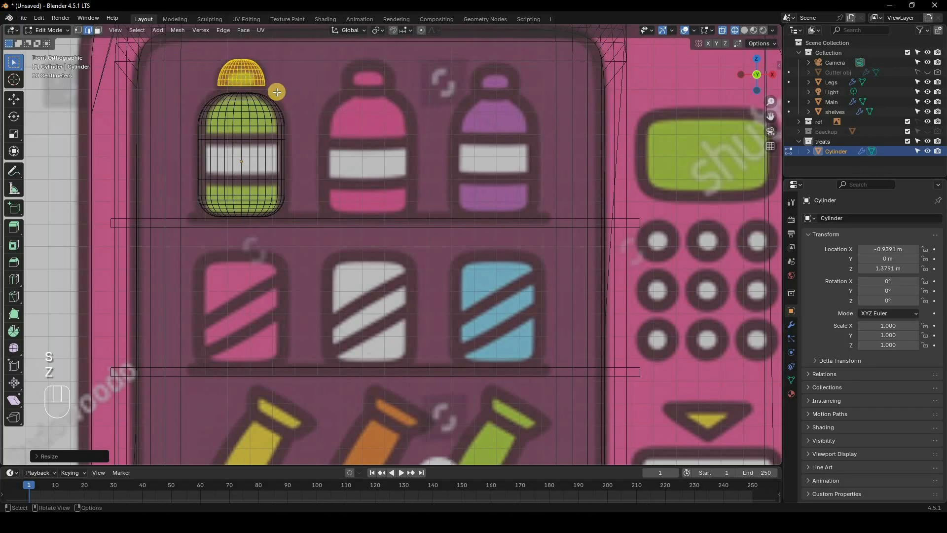
Extrude the cap's lower edge loop about 0.047 m down along Z to meet the bottle's shoulder
scroll(406, 226, "up", 2)
middle_click_drag(363, 157, 492, 295, "shift")
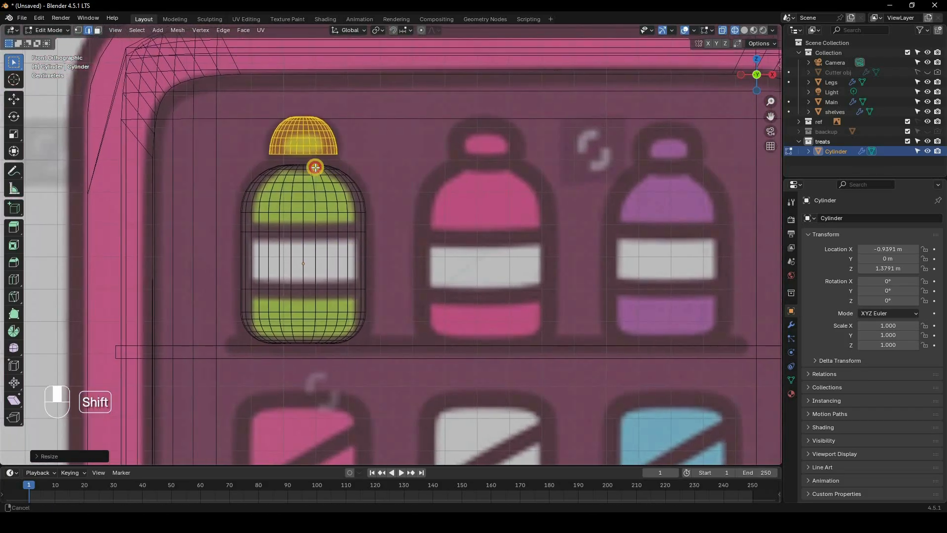
left_click_drag(261, 152, 411, 171)
key("e")
key("z")
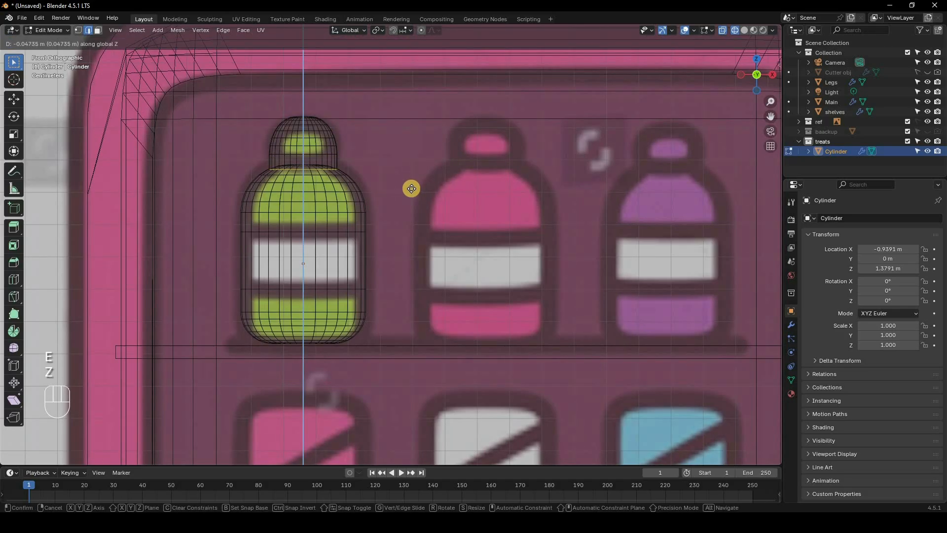
left_click(412, 190)
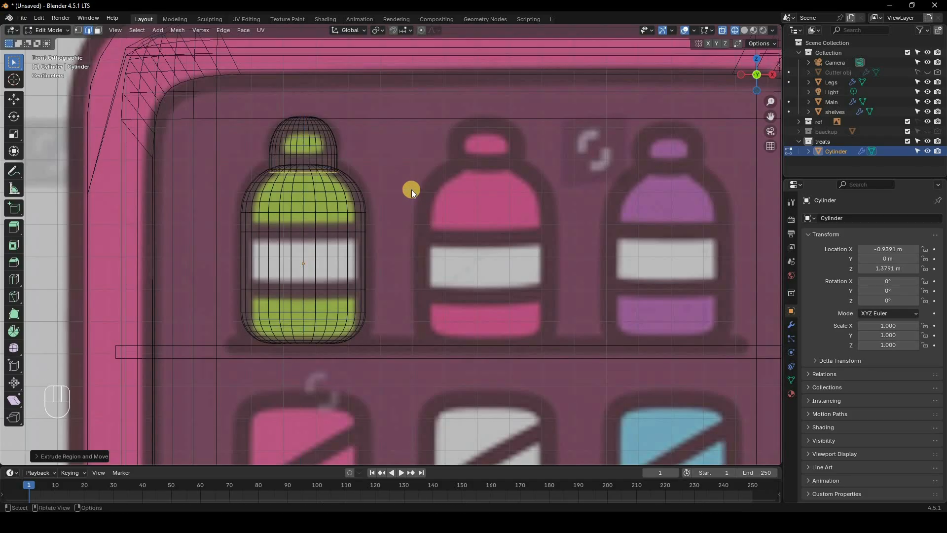
Leave mesh editing of the bottle, show it in solid shading, and apply Shade Auto Smooth
key("Tab")
key("z")
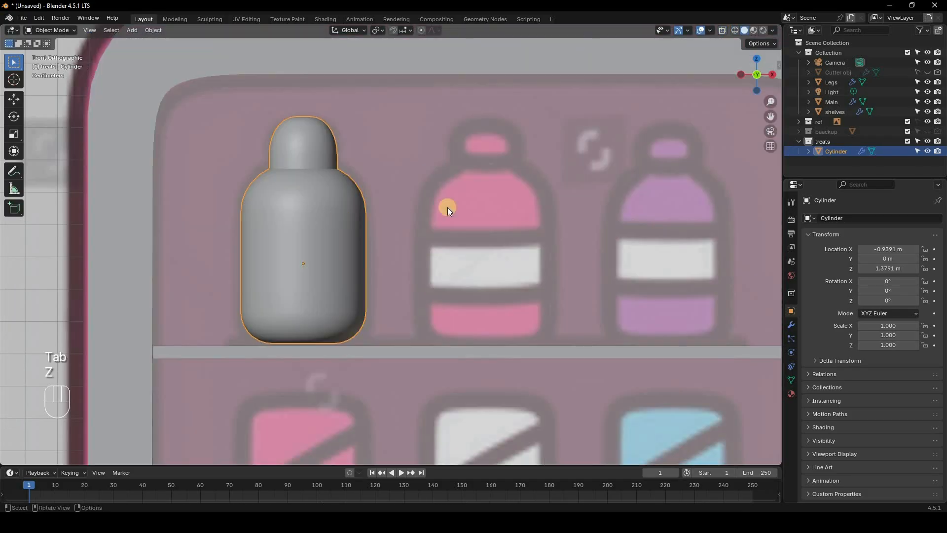
right_click(296, 247)
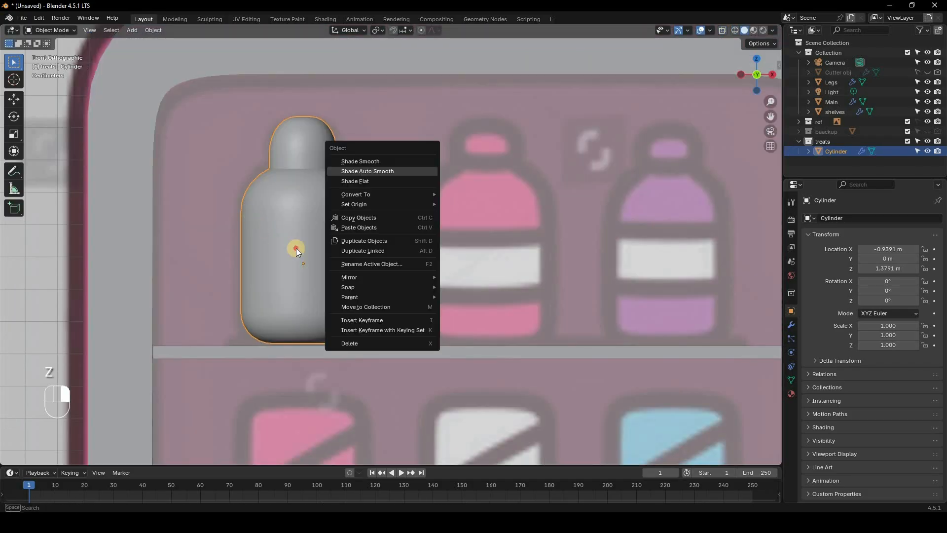
left_click(359, 171)
Add a cube mesh to the treats collection as the base for the wrapped candy
scroll(363, 250, "down", 8)
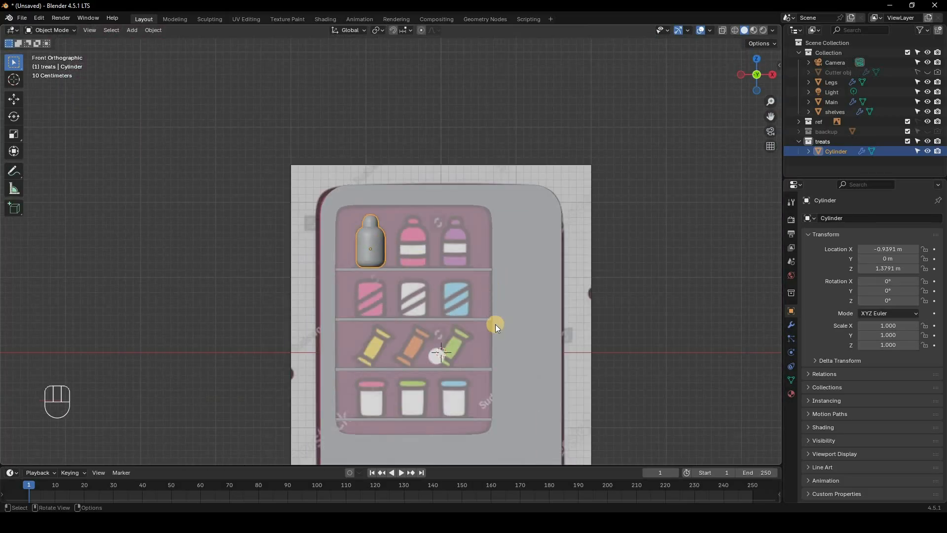
middle_click_drag(459, 224, 362, 188, "shift")
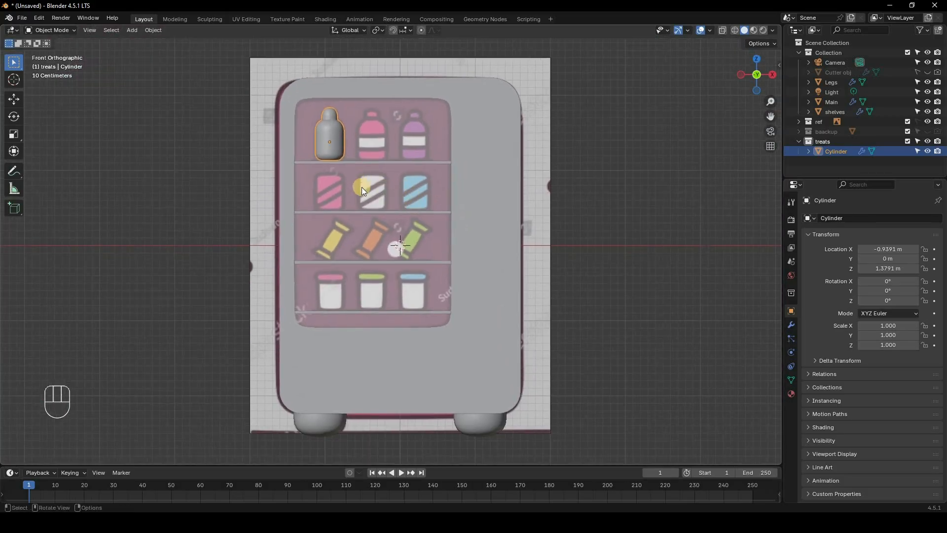
scroll(321, 246, "up", 1)
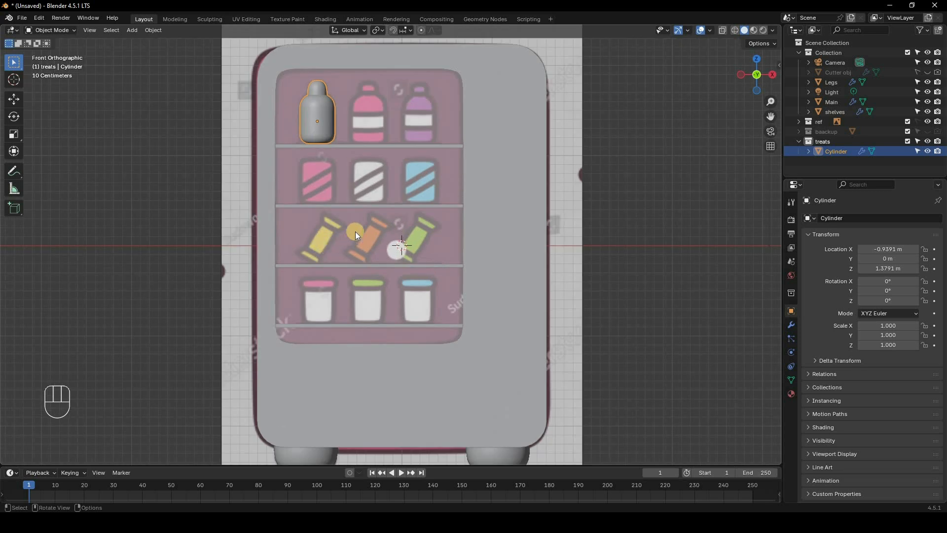
key("shift+a")
mouse_move(382, 245)
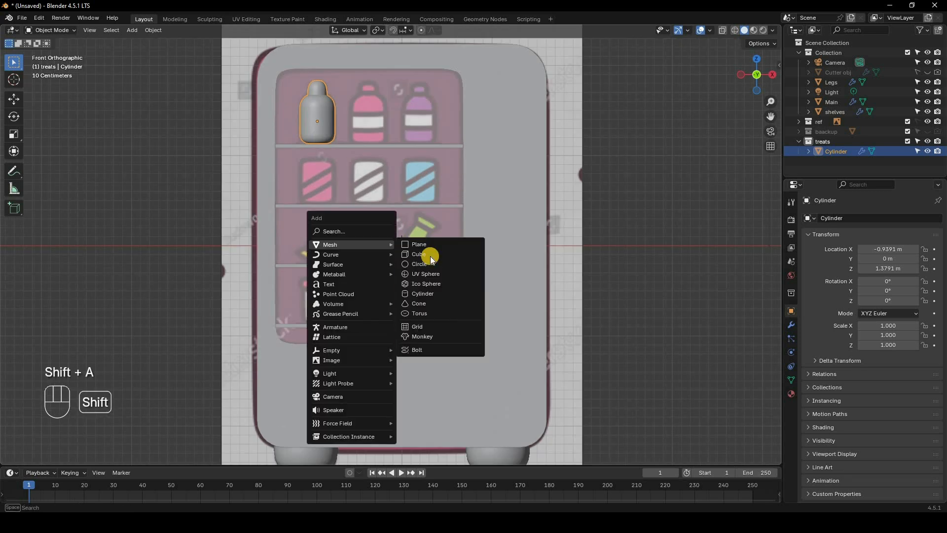
left_click(418, 254)
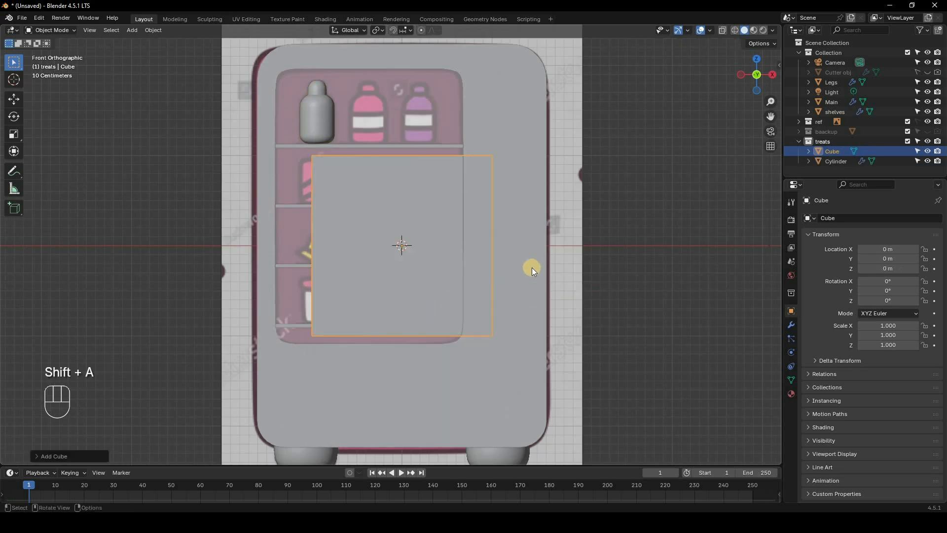
Move the cube over the yellow candy at about X -0.914 m, Z 0.066 m in wireframe, and scale it to about 0.184
key("z")
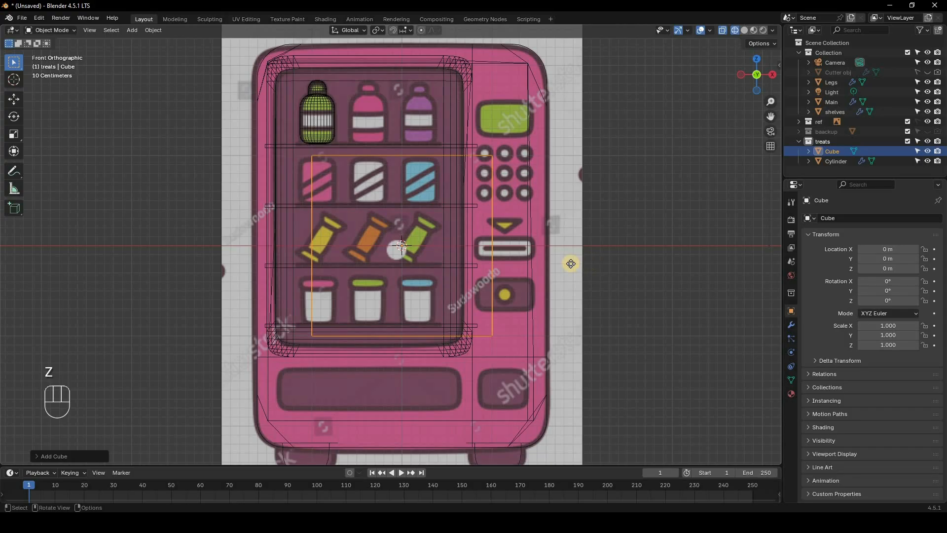
key("g")
key("x")
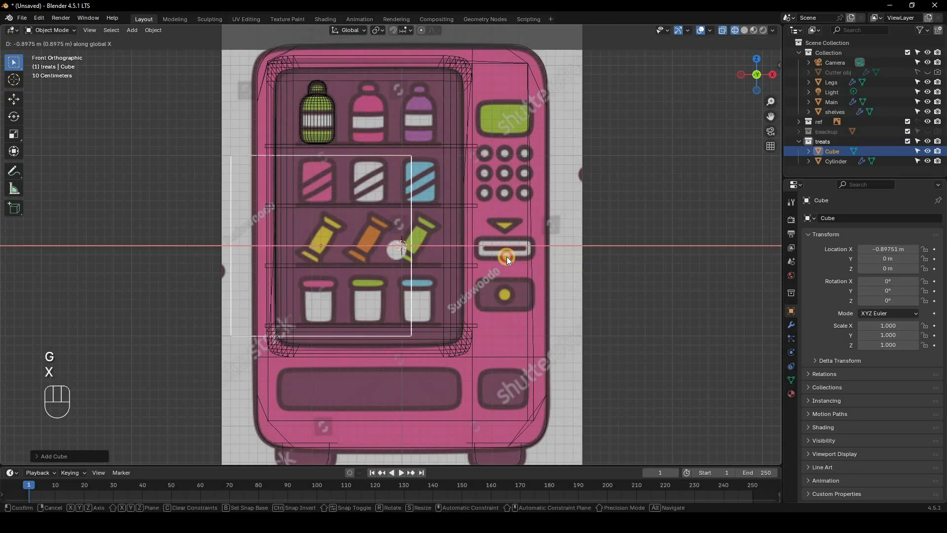
left_click(508, 253)
key("g")
key("z")
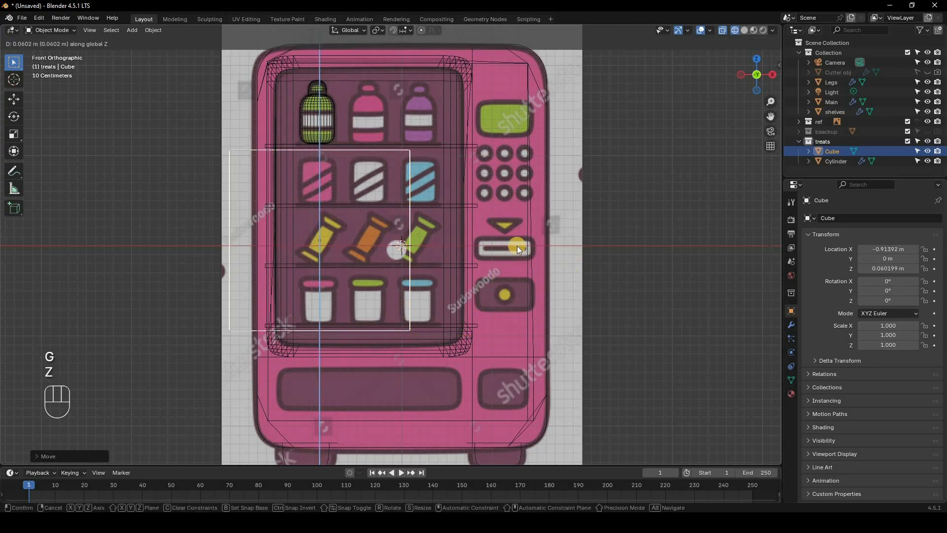
left_click(541, 256)
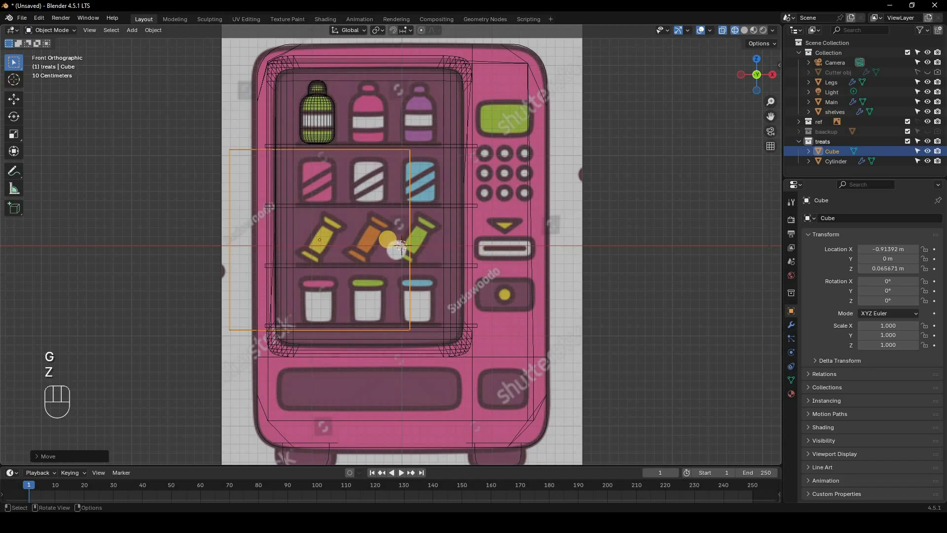
key("s")
left_click(340, 233)
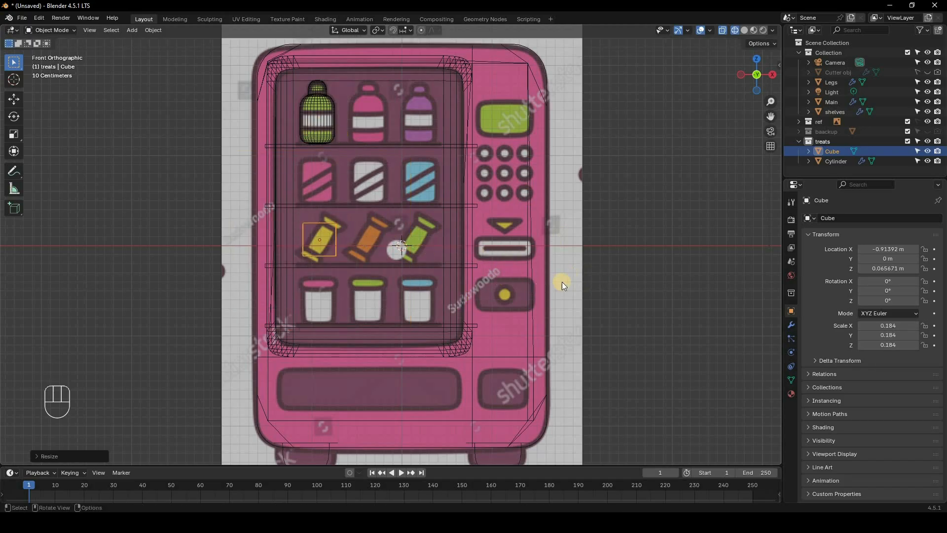
Select the reference image in the ref collection and rotate it to -31° about Y so the tilted candies stand upright
left_click(917, 122)
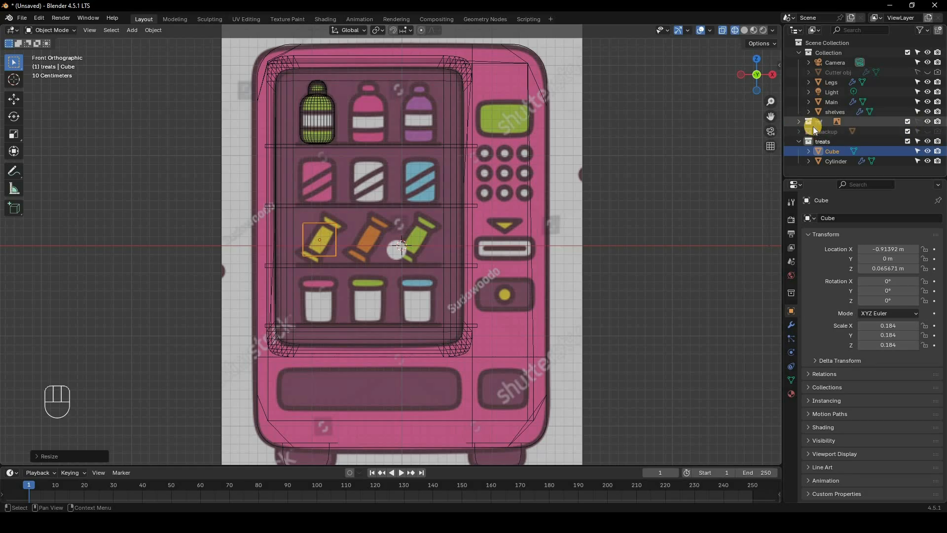
key("ctrl+z")
left_click(798, 122)
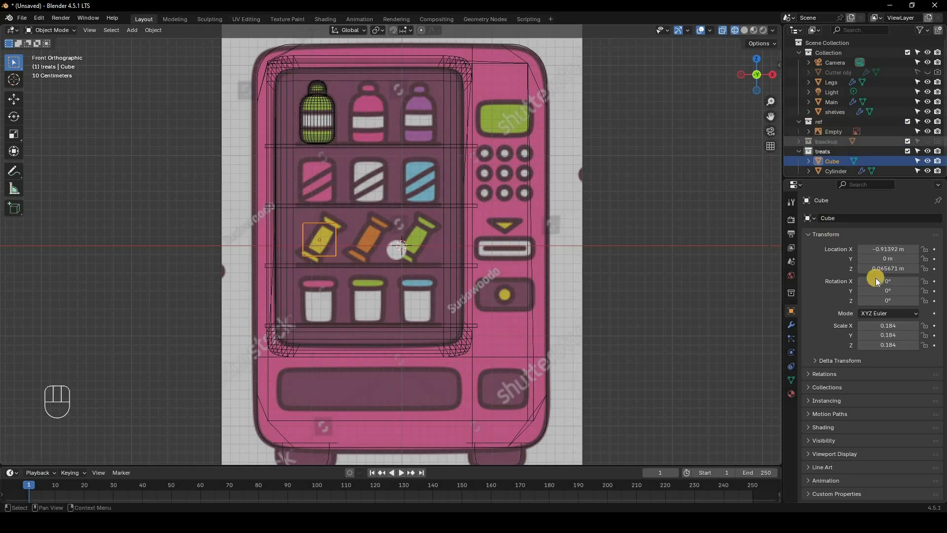
left_click(833, 132)
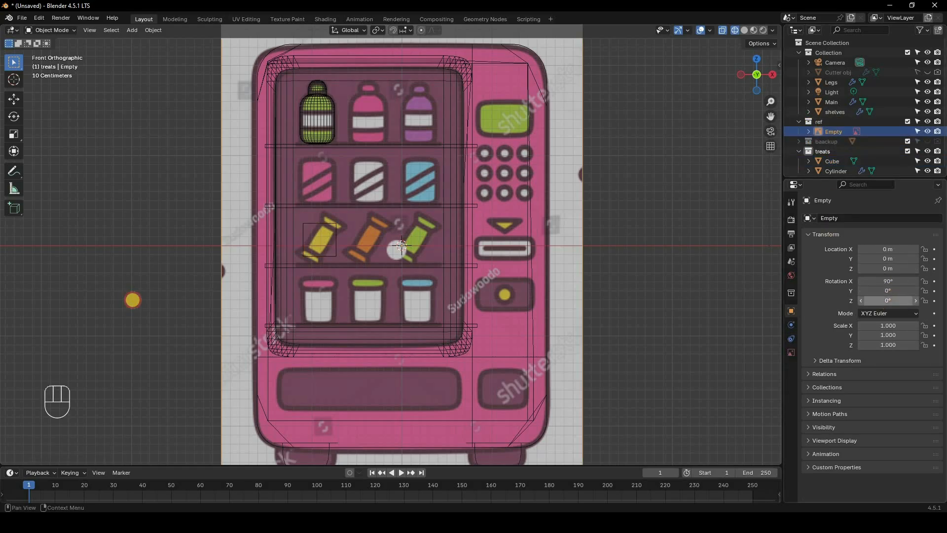
mouse_move(888, 301)
left_mouse_down()
mouse_move(882, 291)
mouse_move(856, 291)
mouse_move(883, 290)
left_mouse_up()
key("ctrl+z")
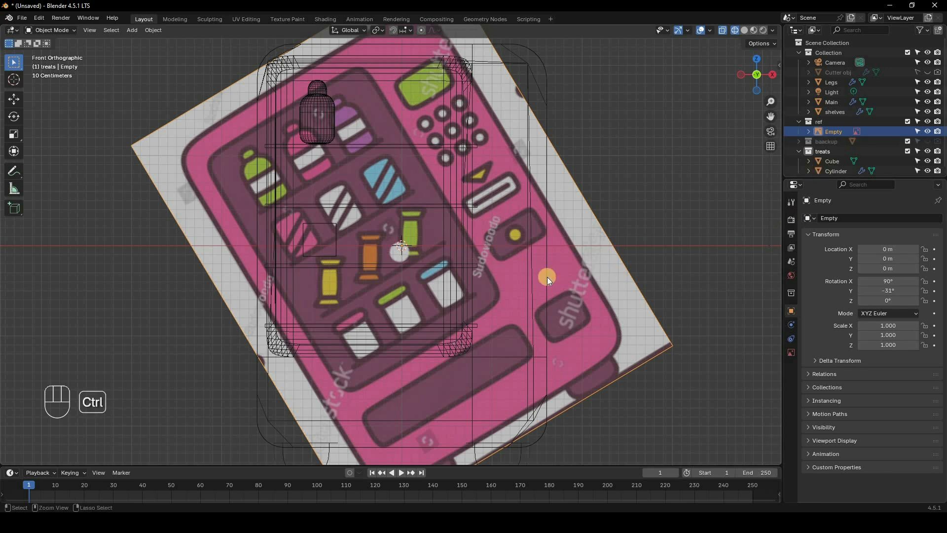
Duplicate the rotated reference image in place
key("ctrl+d")
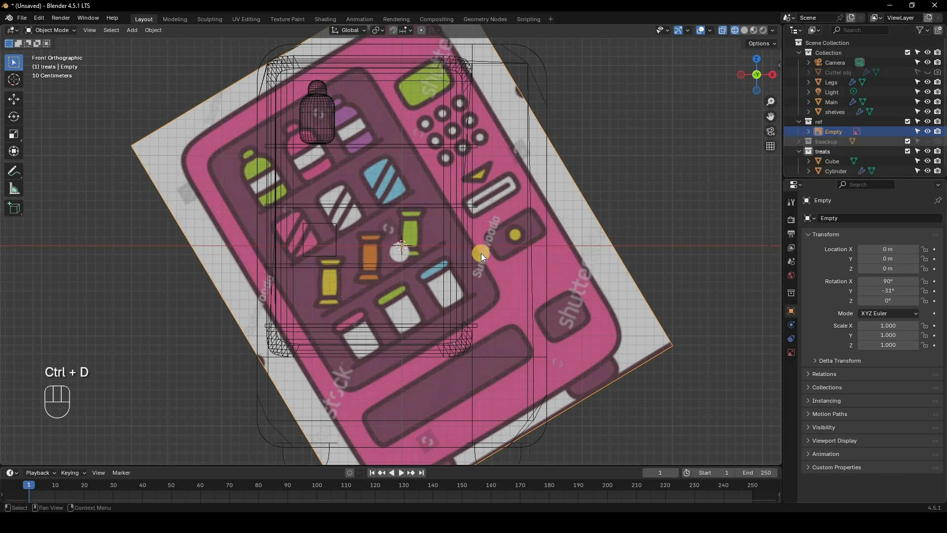
key("shift+d")
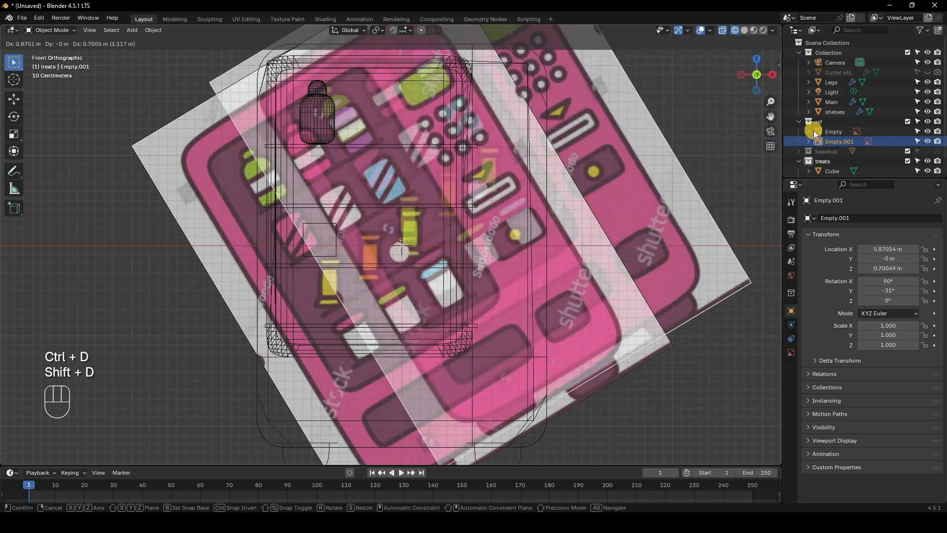
right_click(832, 134)
Set the original reference image's Y rotation to 0° and hide that image
left_click(833, 132)
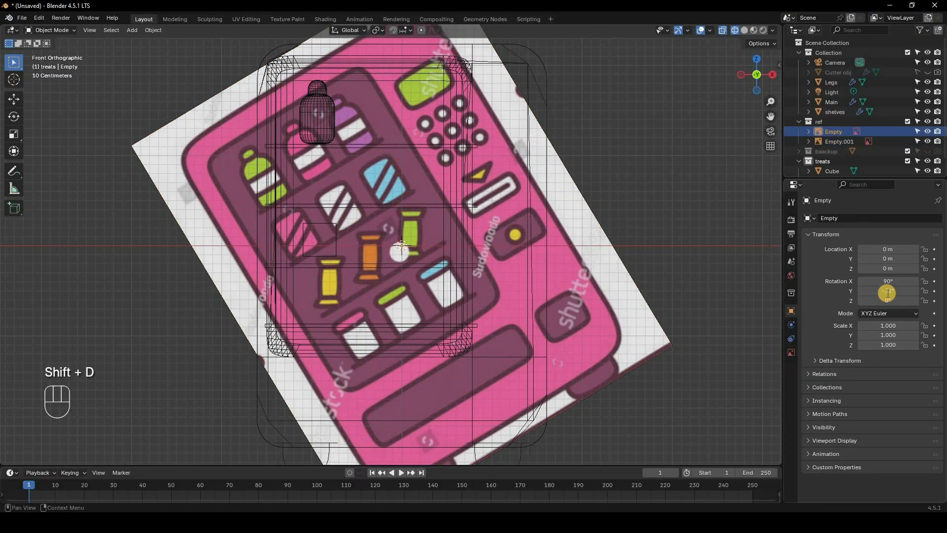
left_click(887, 291)
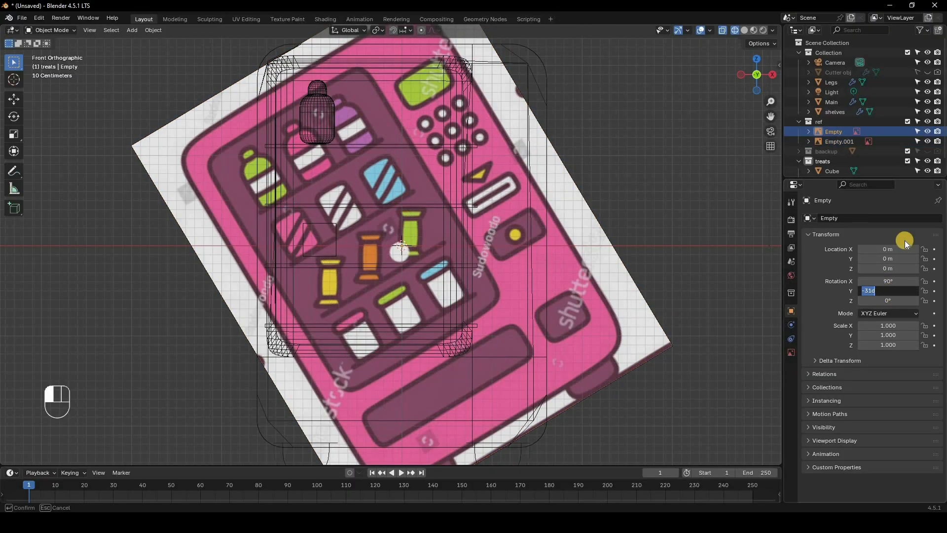
key("Return")
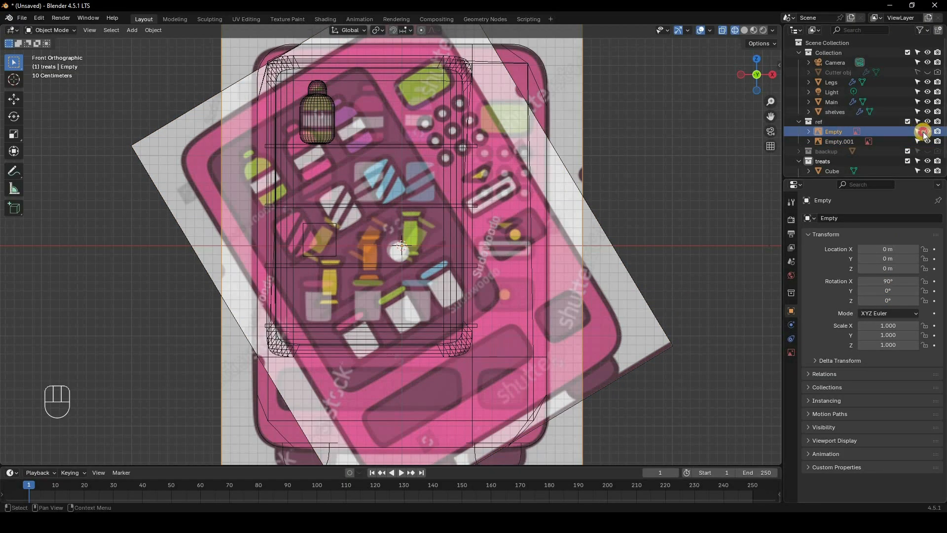
key("h")
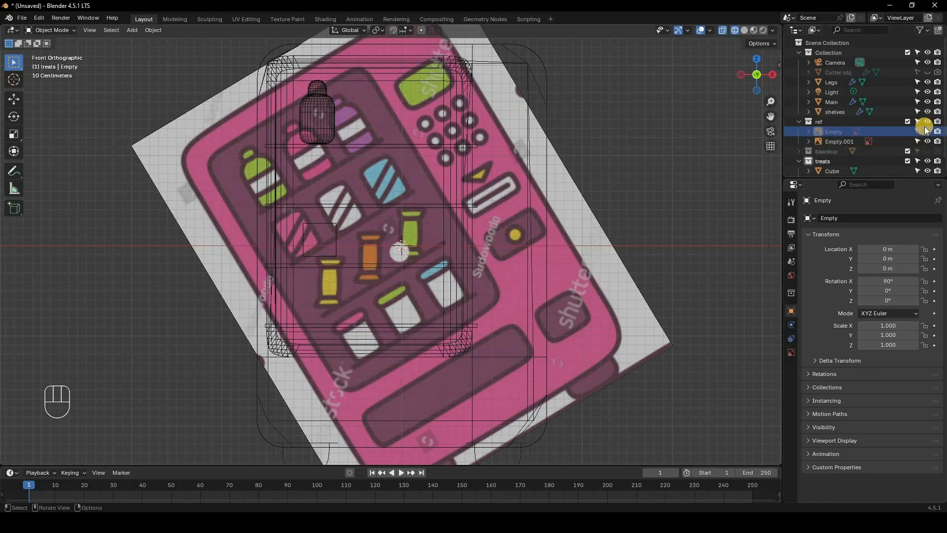
Move the tilted reference copy to about X -0.099 m, Z 0.476 m so the yellow candy lies under the cube
left_click(540, 229)
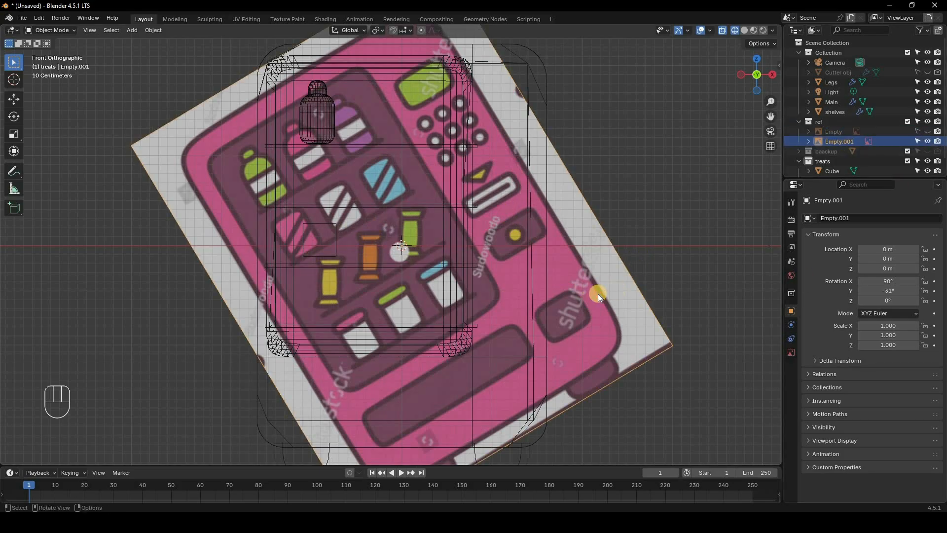
key("g")
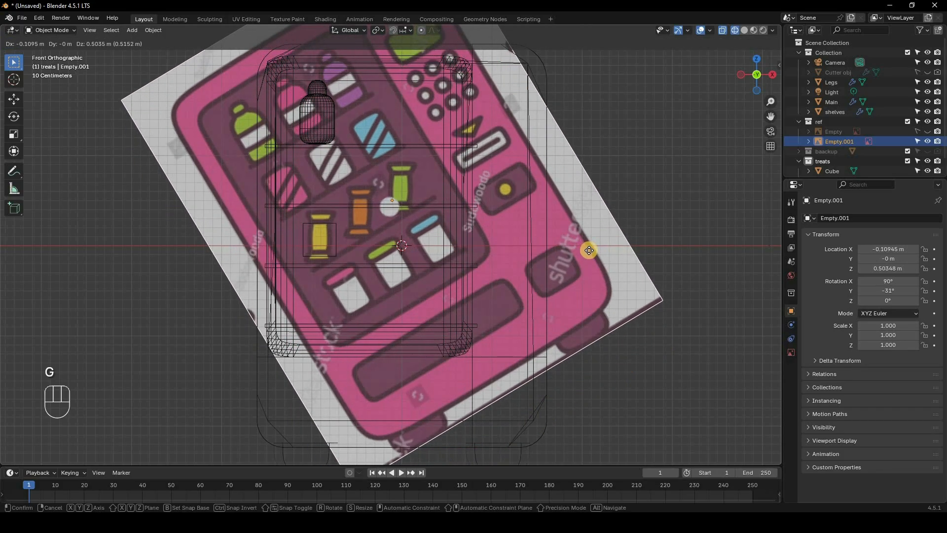
left_click(312, 241)
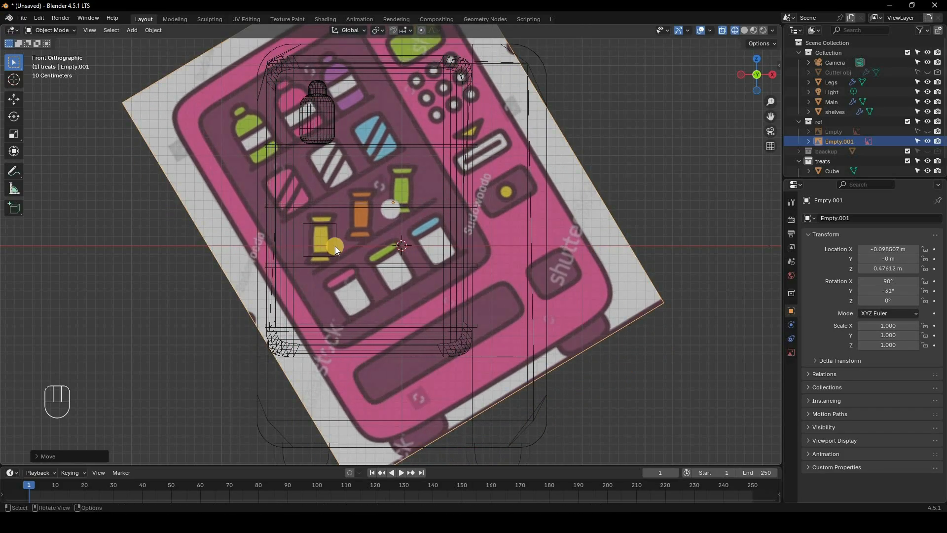
Edit the cube's mesh and narrow it along X to fit the yellow candy's body
left_click(333, 245)
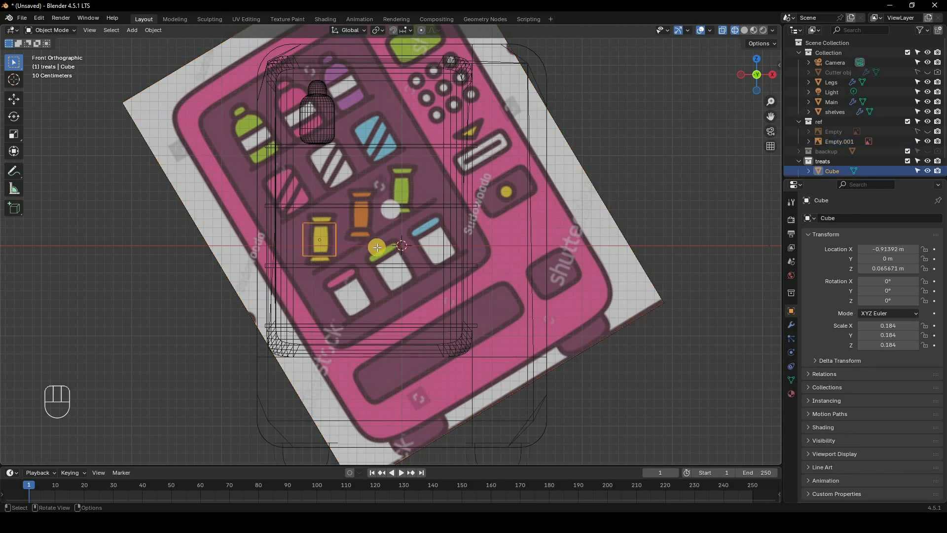
key("Tab")
scroll(376, 247, "up", 4)
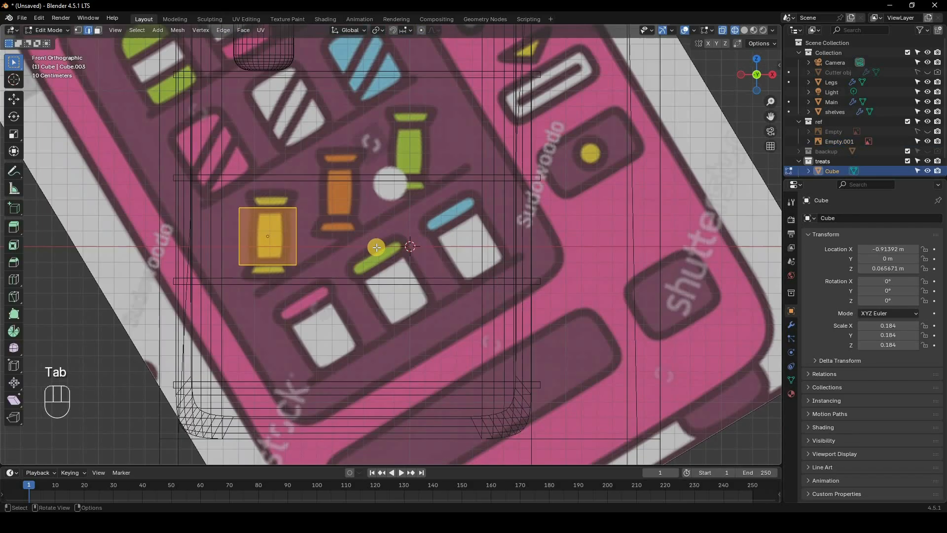
key("s")
key("x")
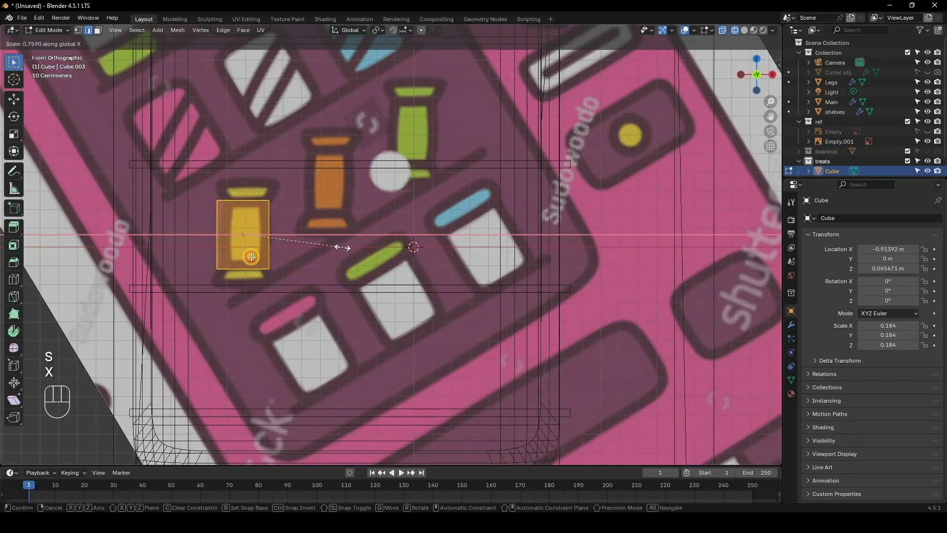
left_click(302, 281)
Scale the block's bottom and top ends inward to match the candy's narrower ends
left_click_drag(208, 256, 302, 282)
key("s")
left_click(246, 197)
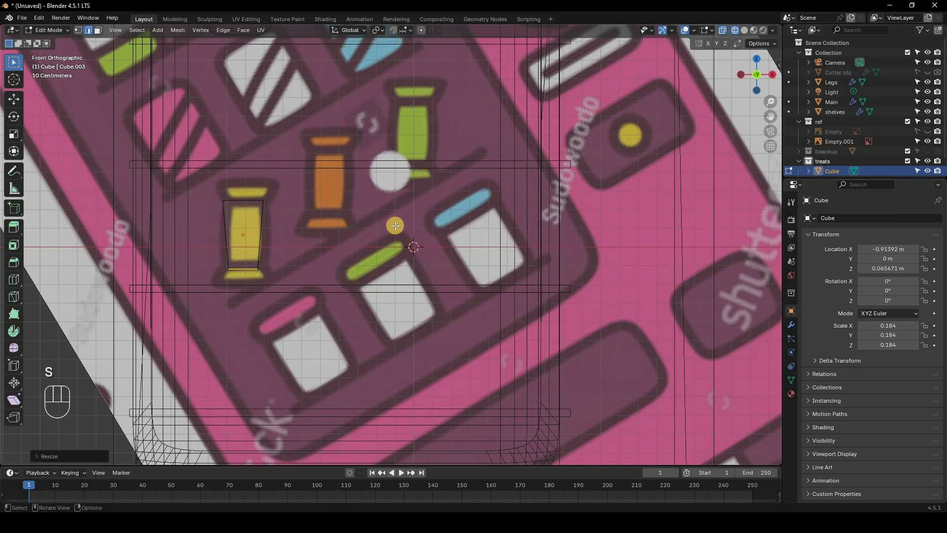
key("s")
left_click(256, 236)
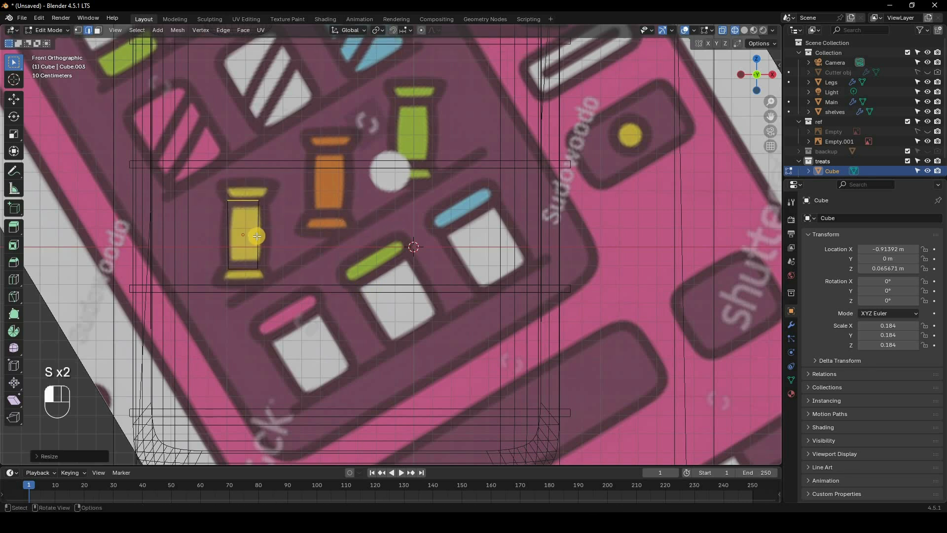
Add a centred horizontal loop cut around the candy body and widen it along X to bulge the middle
key("ctrl+r")
left_click(288, 235)
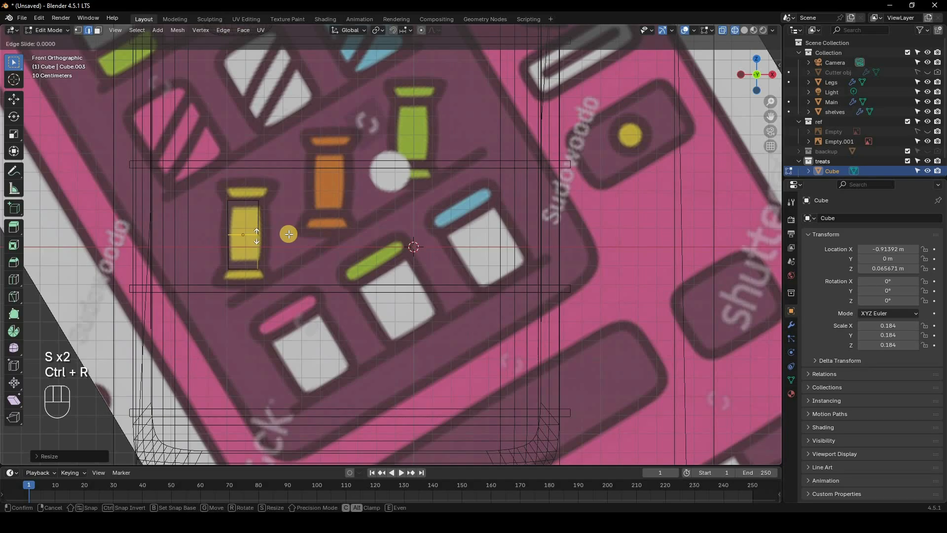
left_click(289, 234)
key("s")
key("x")
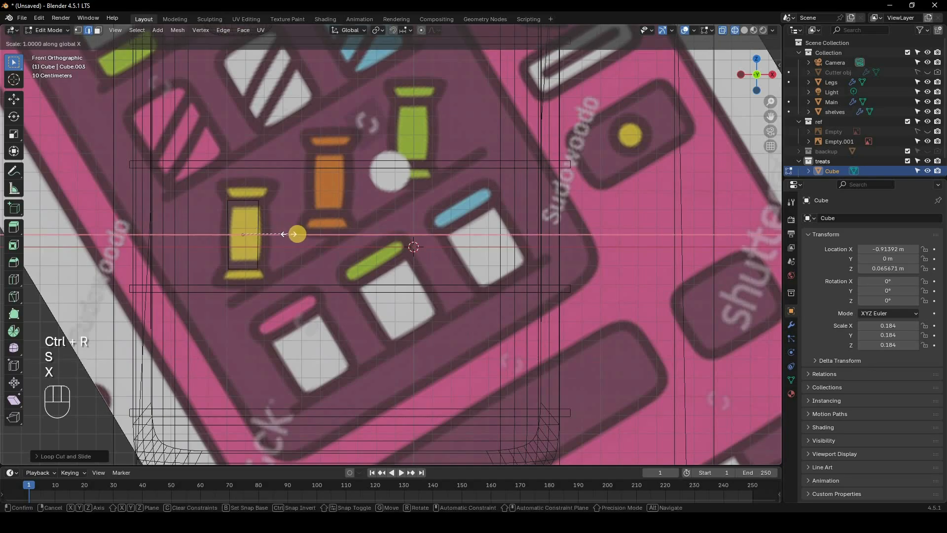
left_click(304, 232)
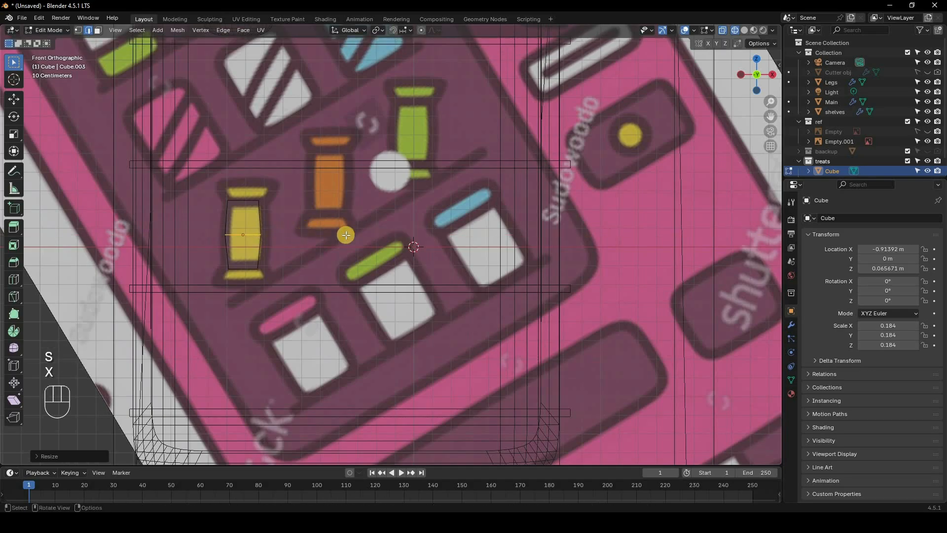
Flatten the candy body's front and back sides by scaling each to 0 along Y in the right view
key("KP_3")
key("a")
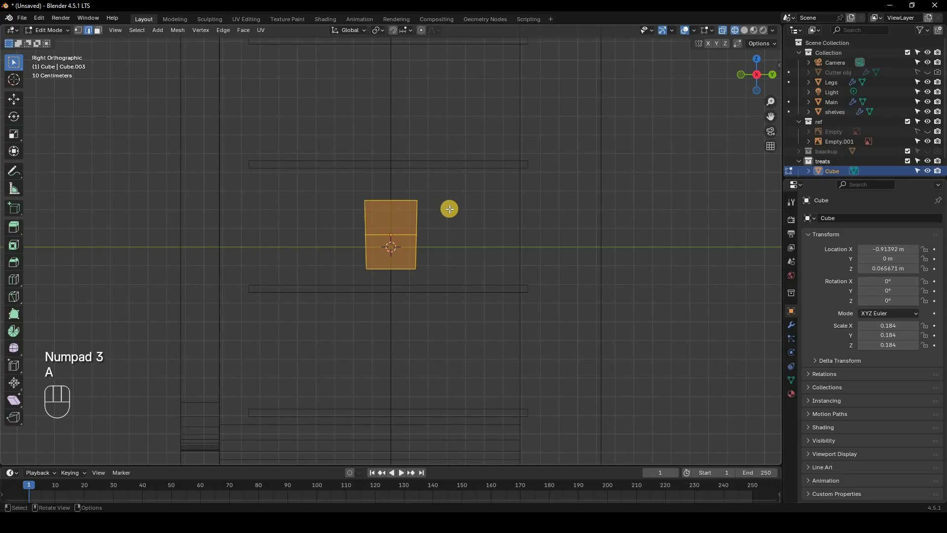
left_click_drag(347, 172, 386, 301)
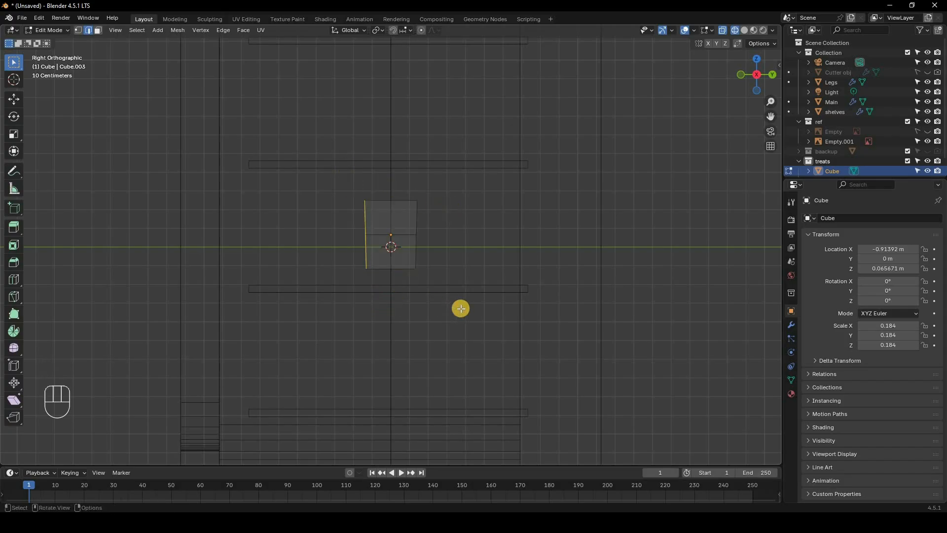
key("s")
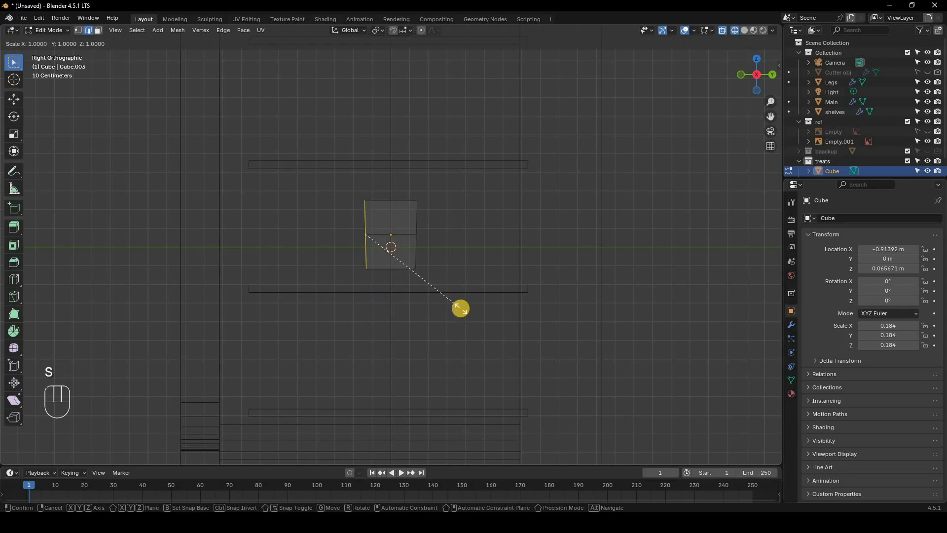
key("y")
key("KP_0")
key("Return")
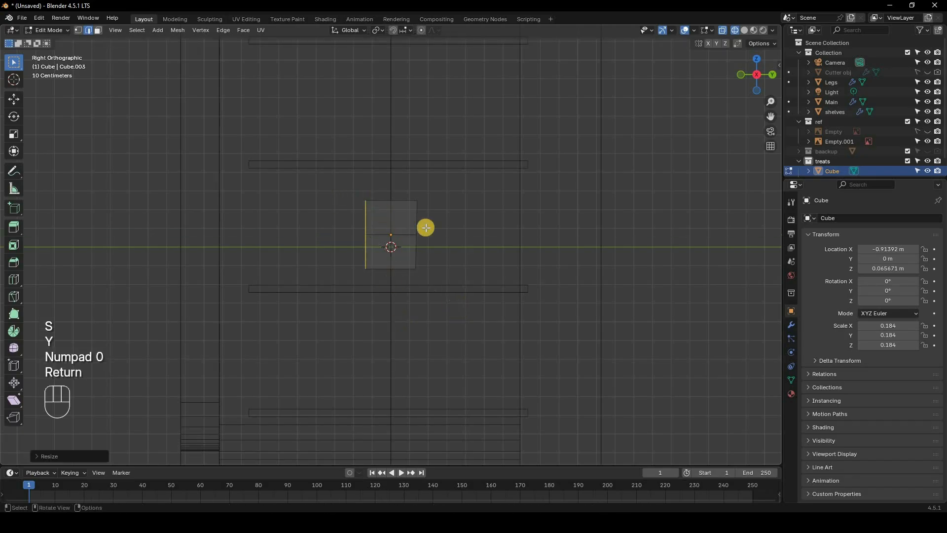
left_click_drag(440, 173, 406, 319)
key("s")
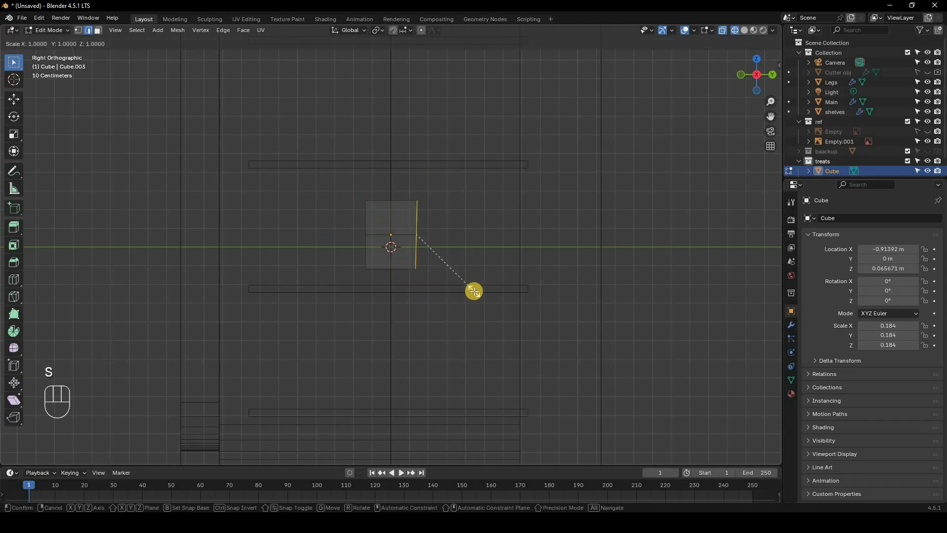
key("y")
key("KP_0")
key("Return")
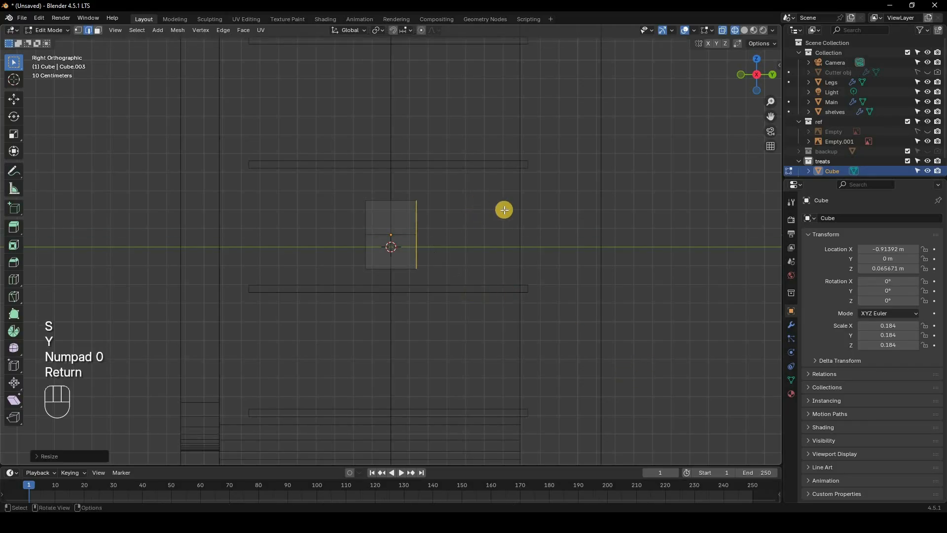
Scale the whole candy mesh along Y to about 0.5 to make the body thinner
key("a")
key("s")
right_click(465, 215)
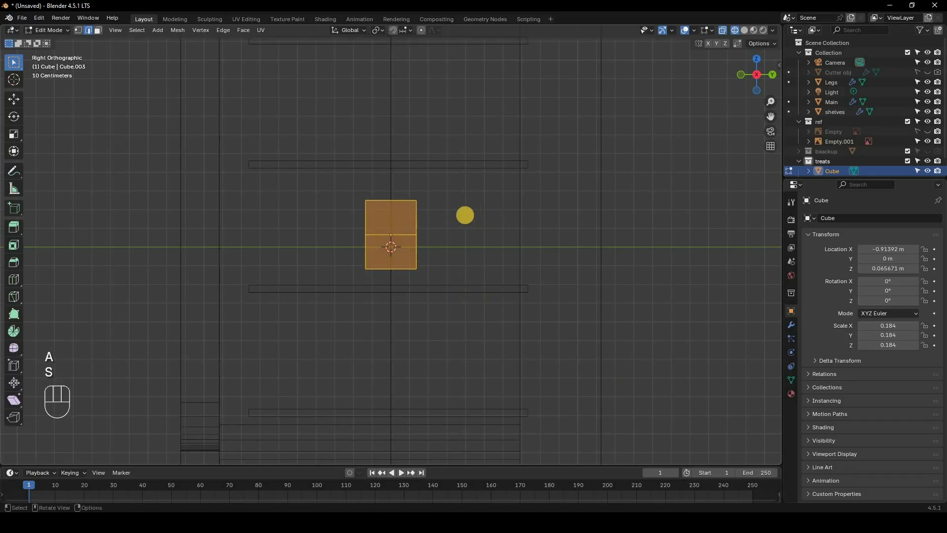
key("s")
key("y")
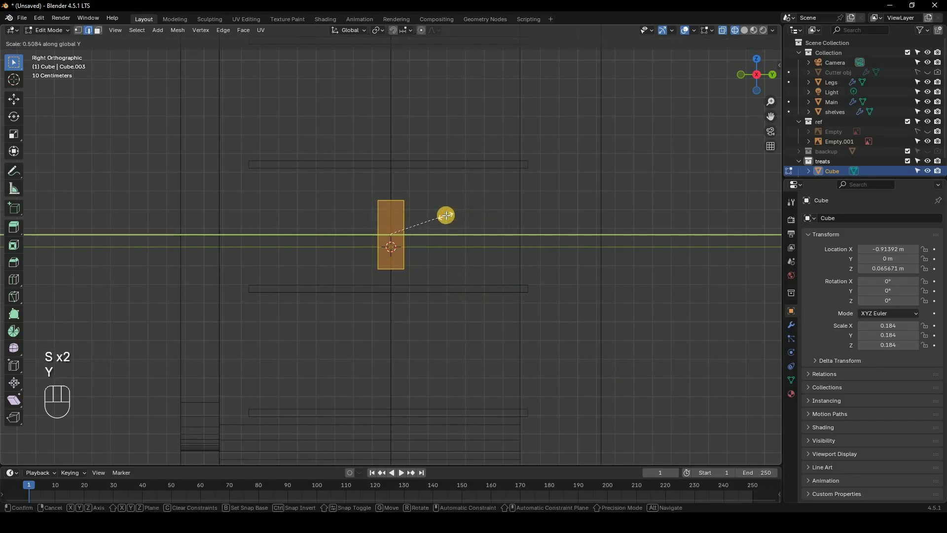
left_click(446, 215)
key("KP_1")
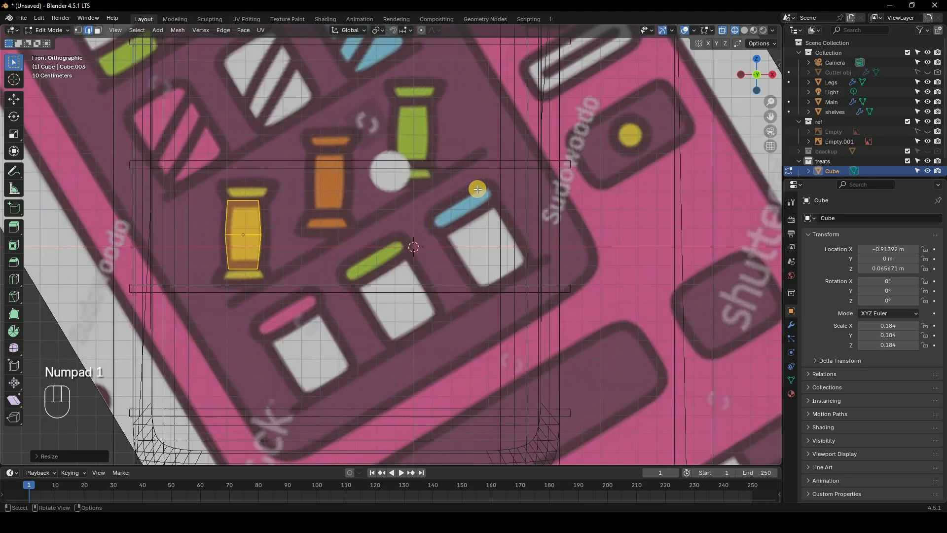
Scale the candy body's top and bottom ends inward along Y so its depth tapers from the middle
key("KP_3")
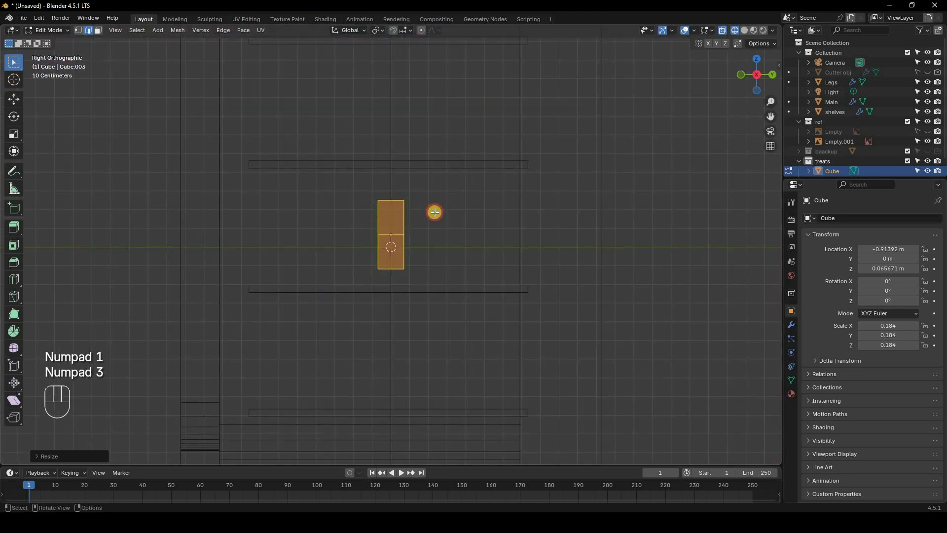
left_click_drag(433, 212, 464, 228)
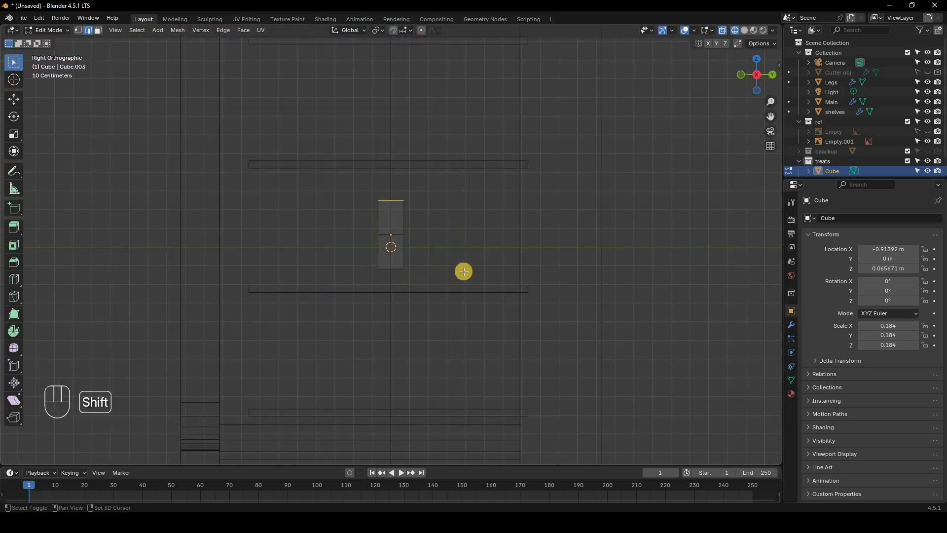
left_click_drag(463, 271, 510, 266, "shift")
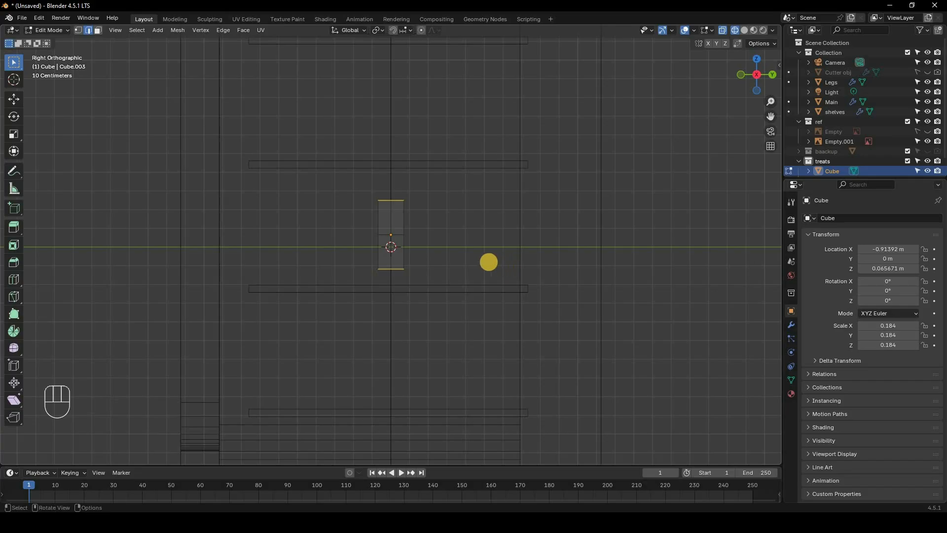
key("s")
key("y")
left_click(470, 250)
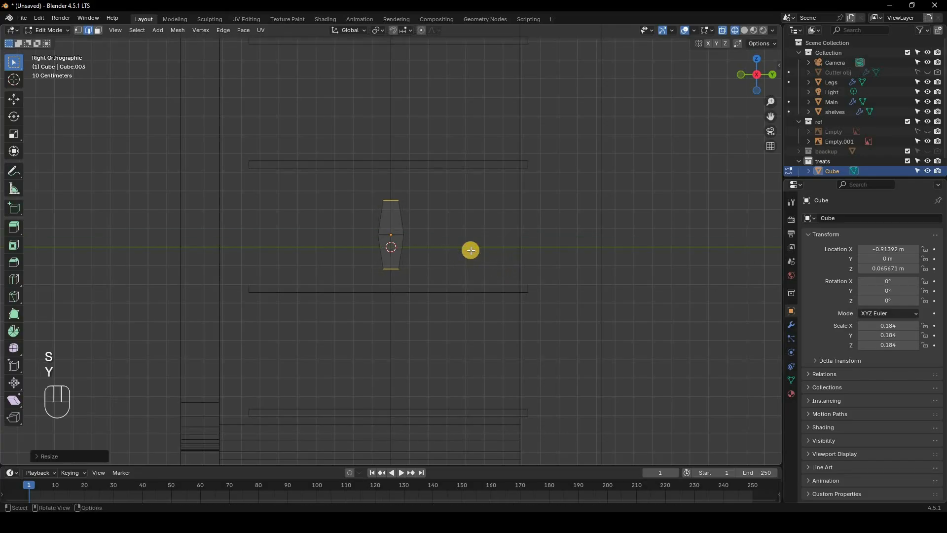
key("KP_1")
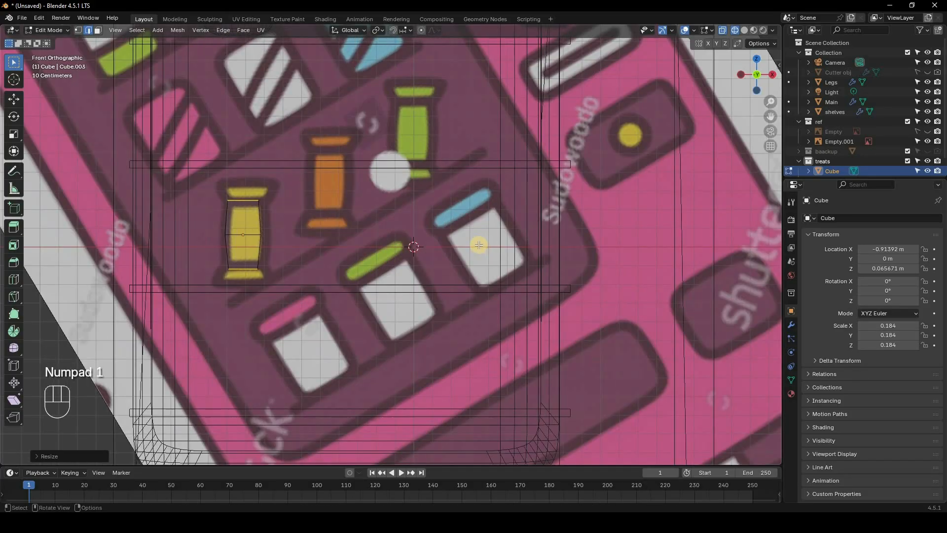
Leave mesh editing and add a Subdivision Surface modifier to the candy body
key("Tab")
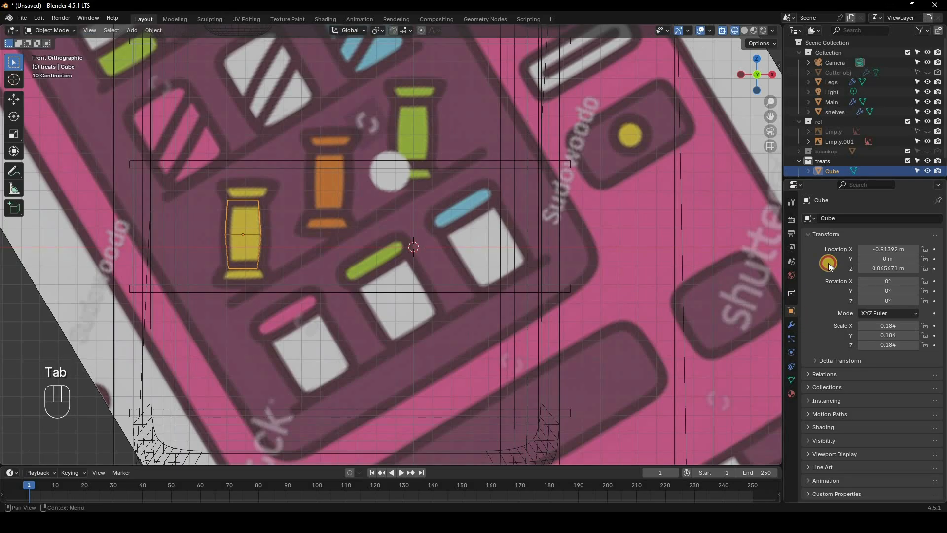
left_click(791, 324)
left_click(804, 218)
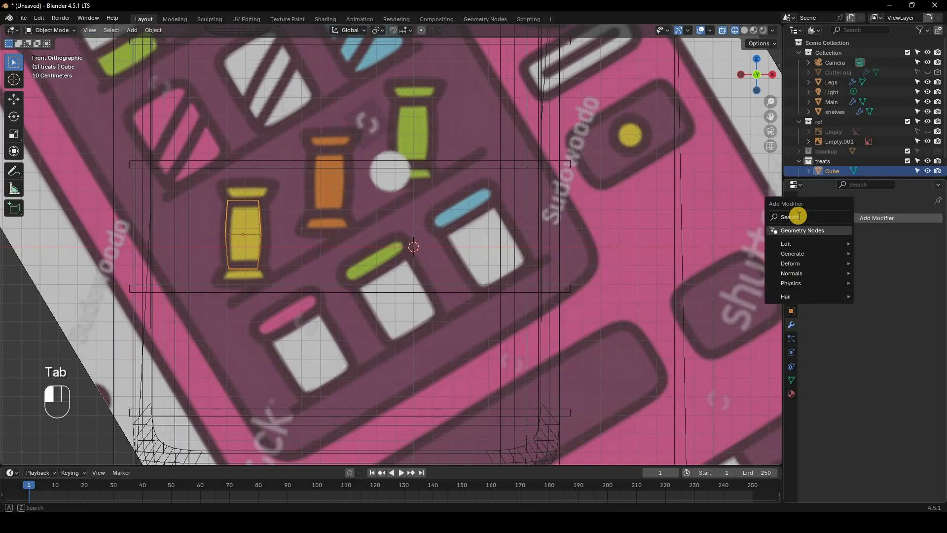
type("sub")
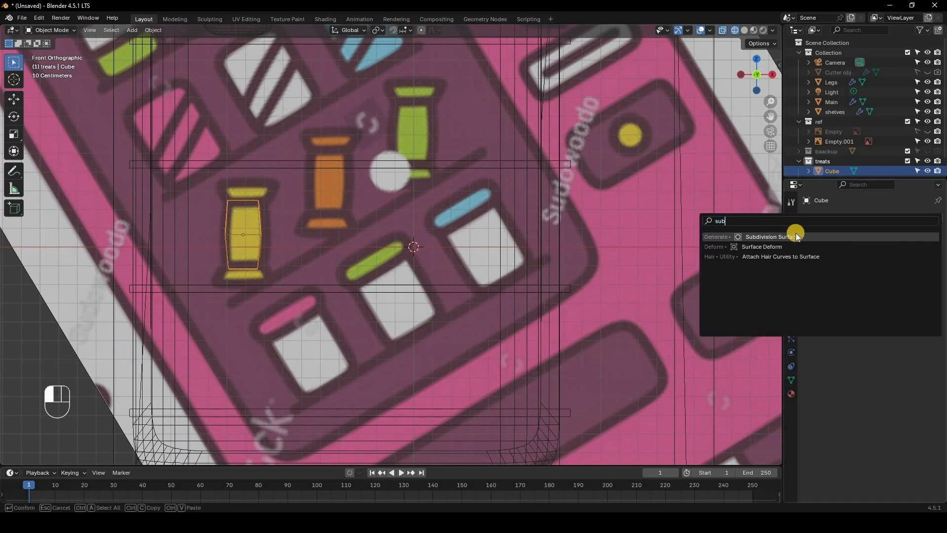
left_click(839, 241)
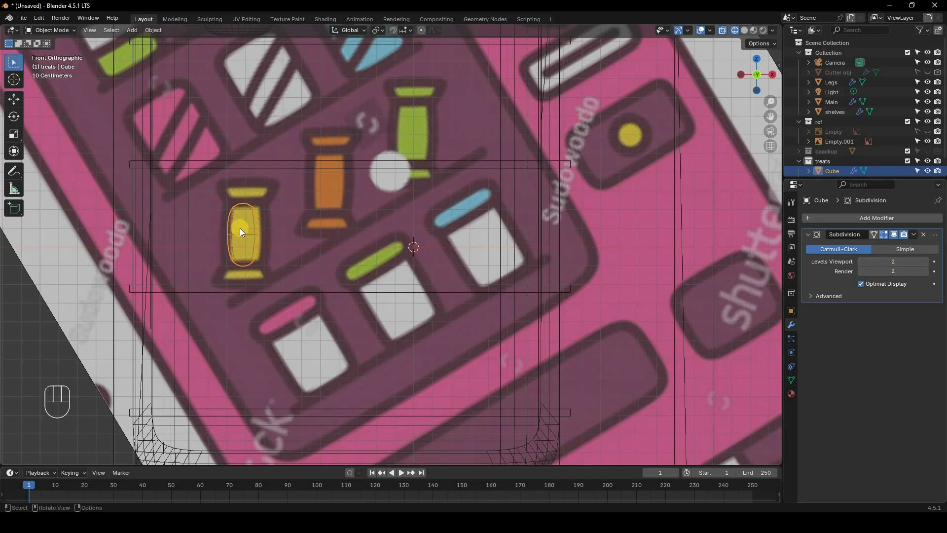
Add loop cuts near the candy body's top and bottom ends to sharpen its smoothed corners
key("Tab")
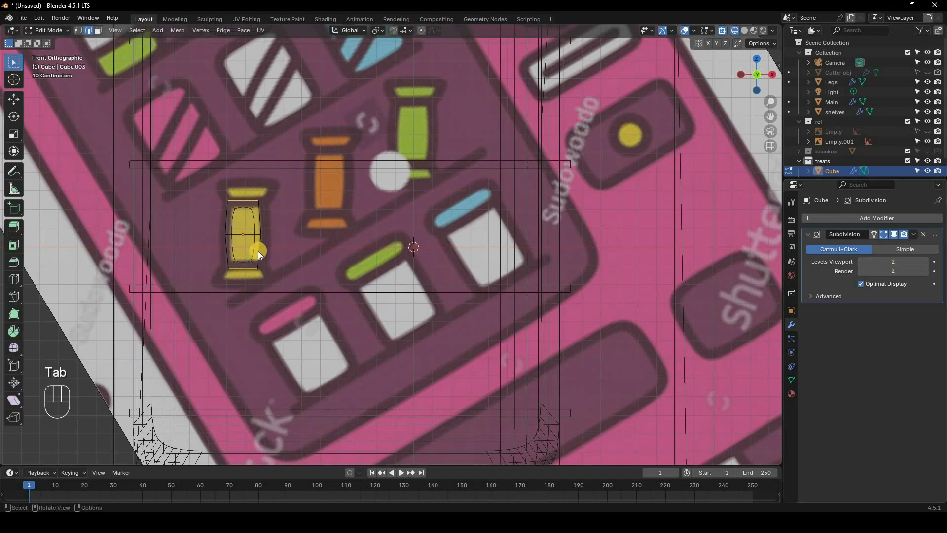
key("Tab")
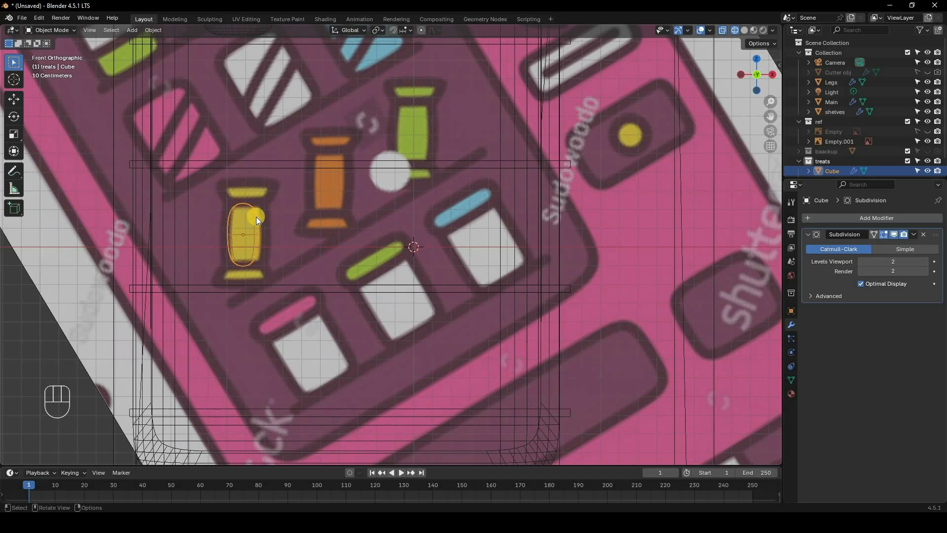
key("Tab")
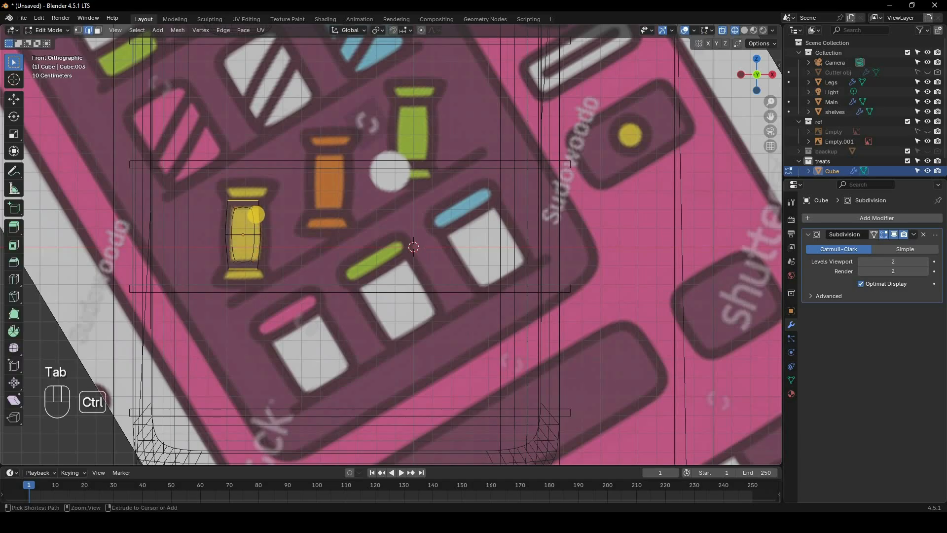
key("ctrl+r")
left_click_drag(251, 212, 290, 243)
key("ctrl+r")
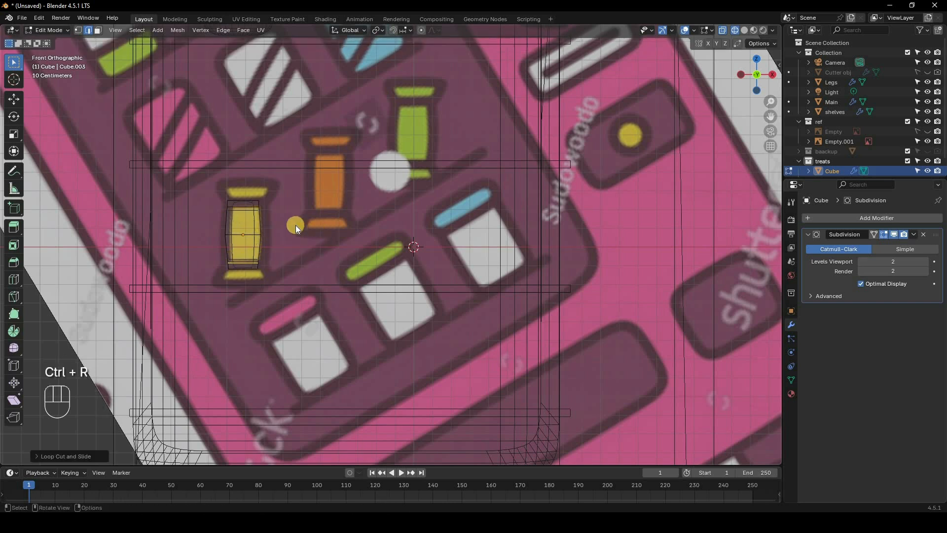
key("Tab")
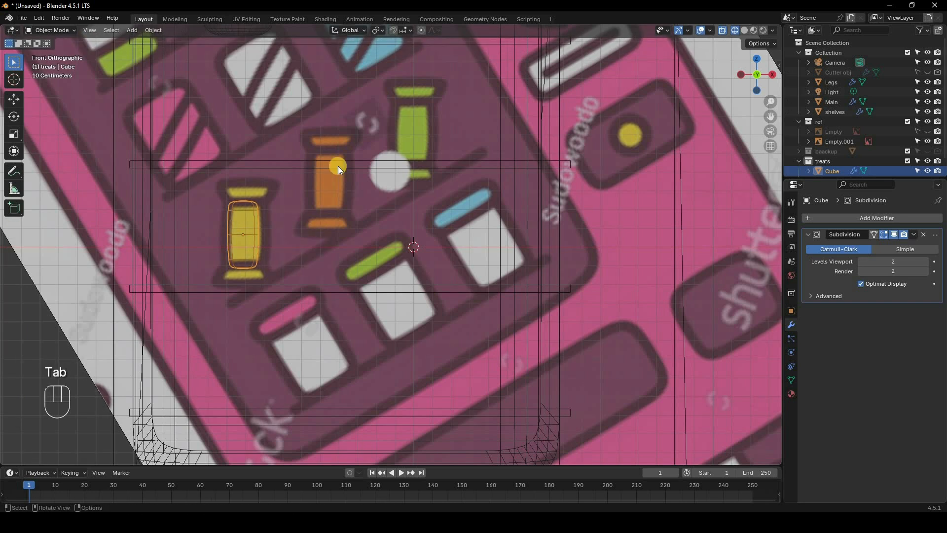
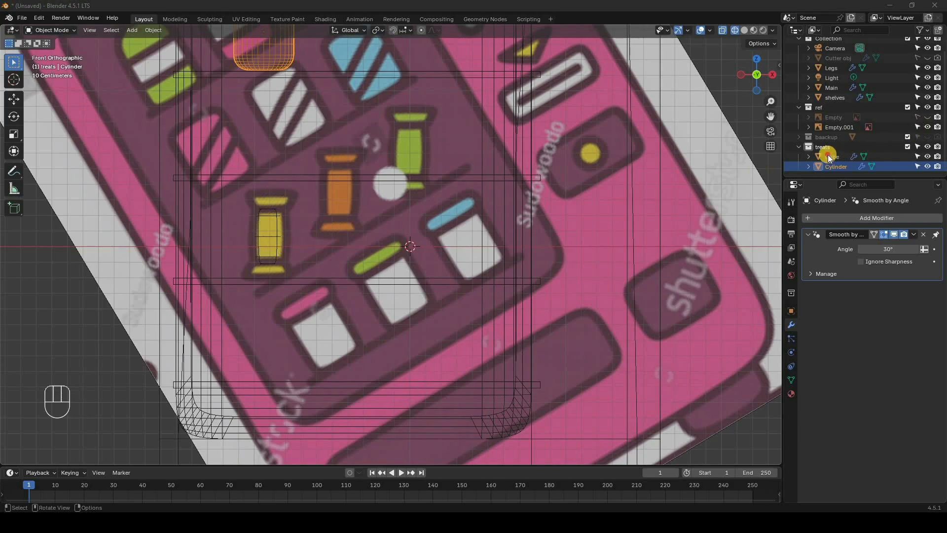
Duplicate the faces of the candy body's upper part in place and separate them into a new object
left_click(269, 212)
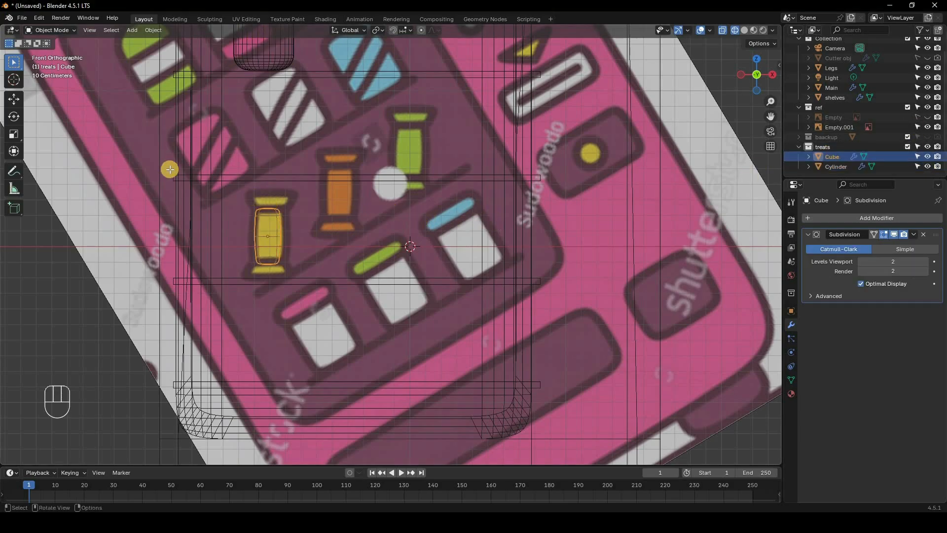
key("Tab")
left_click_drag(214, 185, 360, 233)
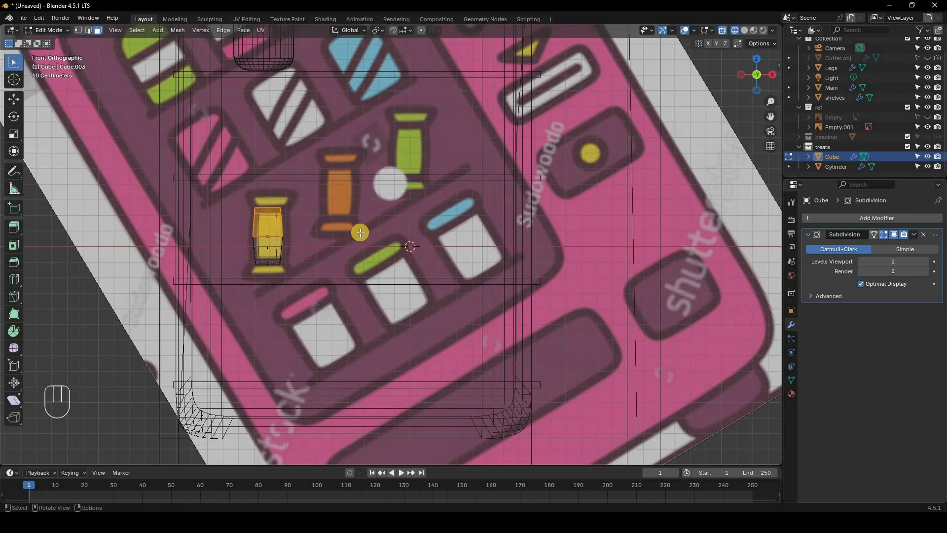
key("shift+d")
right_click(362, 197)
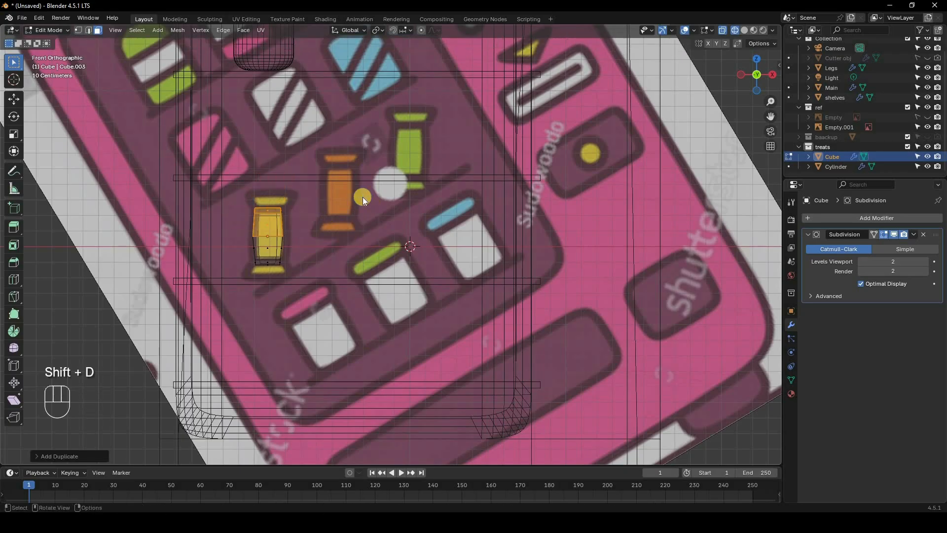
key("p")
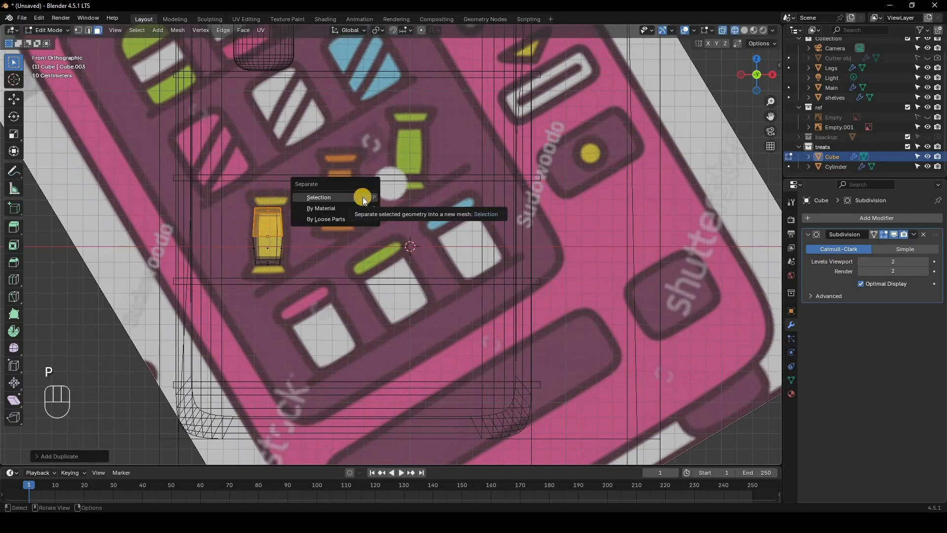
left_click(362, 196)
key("Tab")
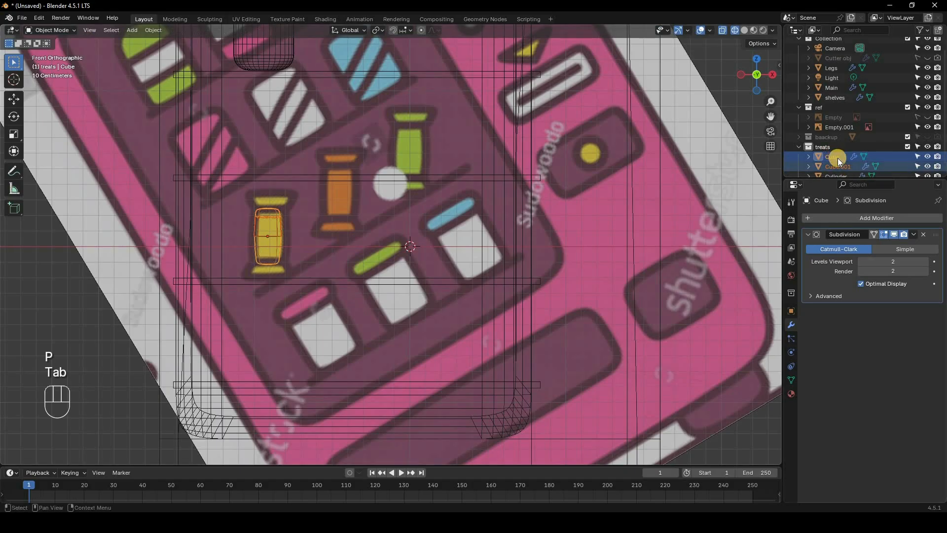
Rename the original candy body object as "candy m"
left_click(837, 157)
scroll(837, 158, "down", 1)
left_click(839, 157)
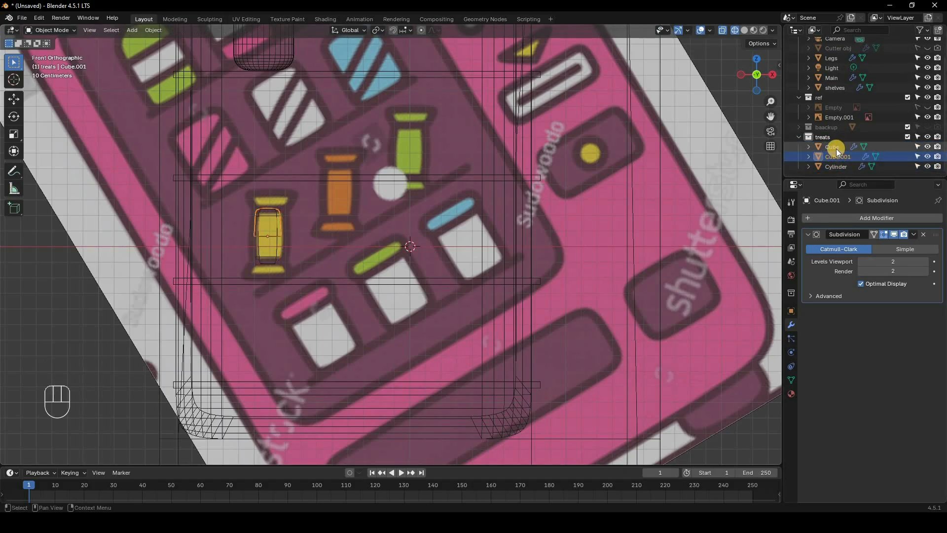
double_click(836, 149)
double_click(836, 148)
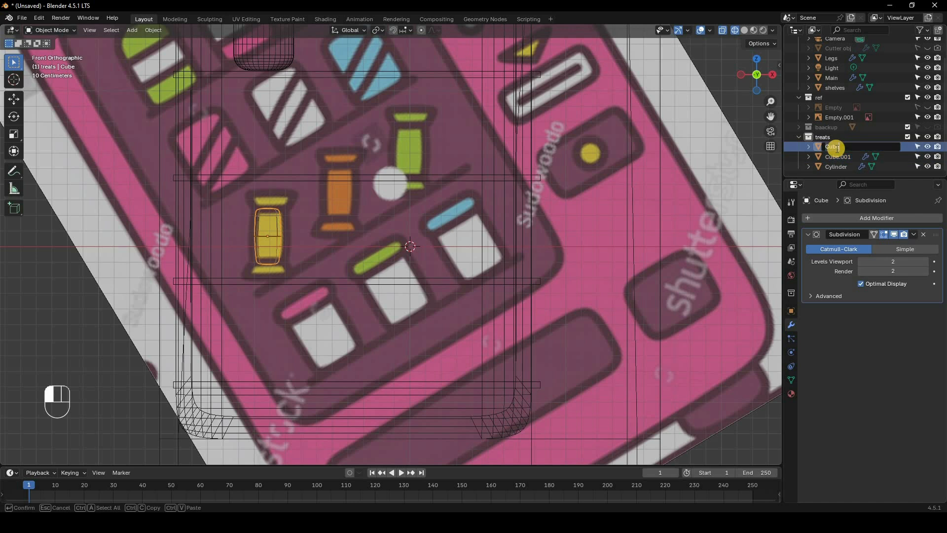
type("candy m")
key("Return")
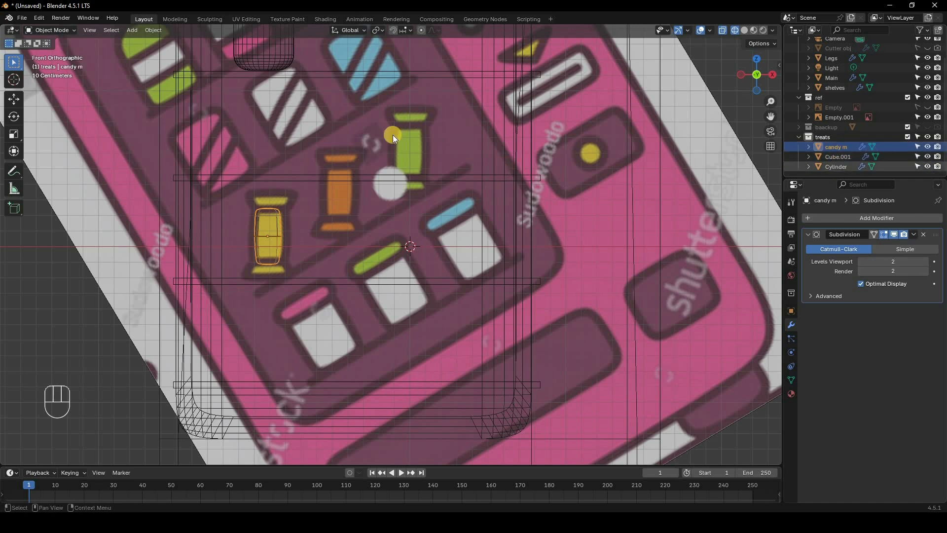
Rename the bottle-shaped Cylinder object as "bottle"
left_click(292, 66)
scroll(316, 96, "down", 2)
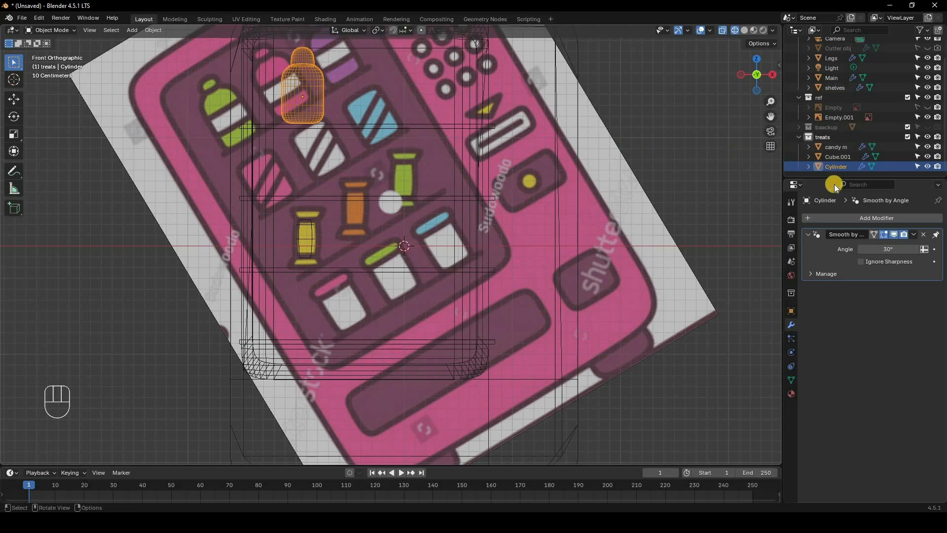
double_click(837, 168)
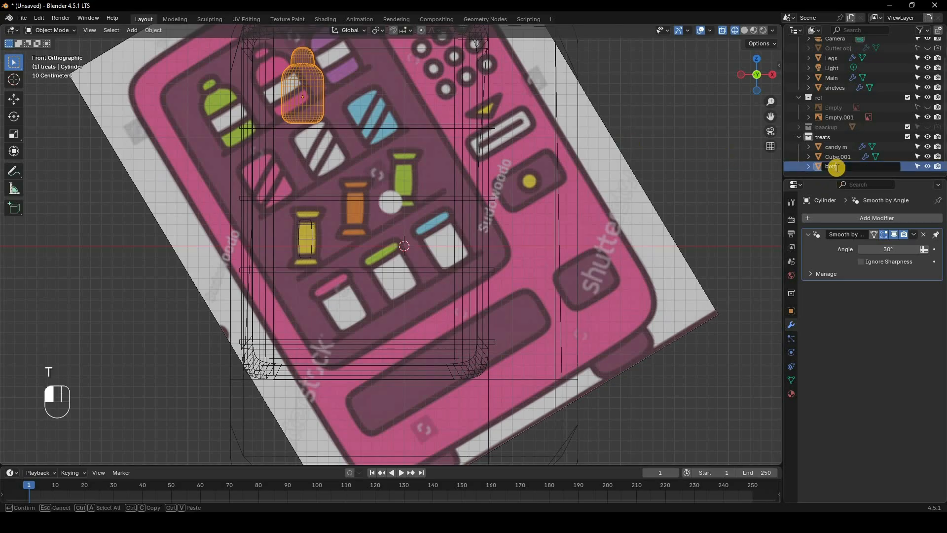
key("Return")
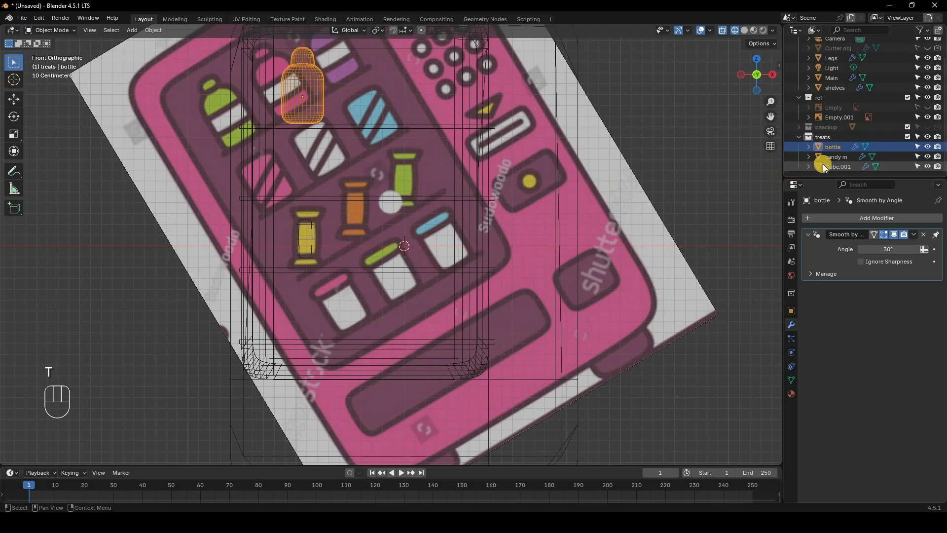
Rename the separated wrapper object Cube.001 as "candy w"
left_click(838, 168)
double_click(838, 167)
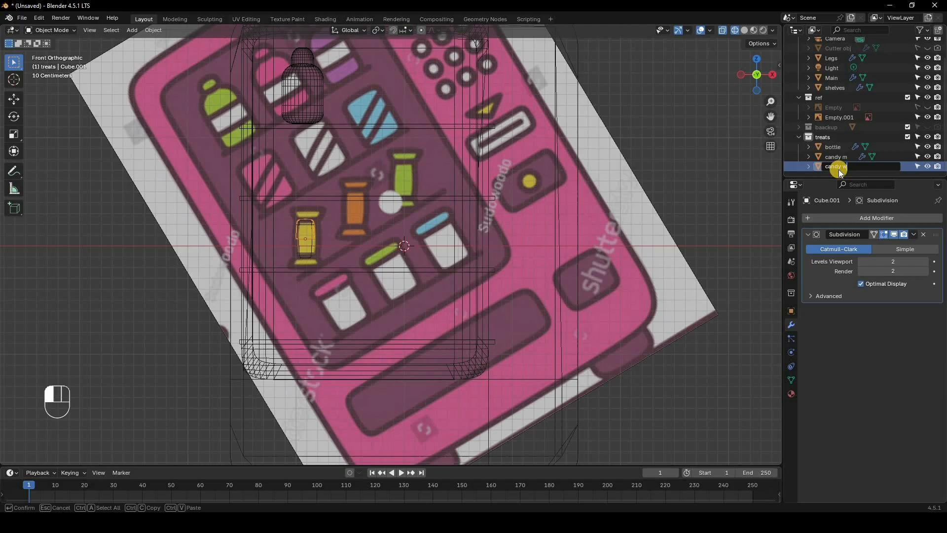
type("candy w")
key("Return")
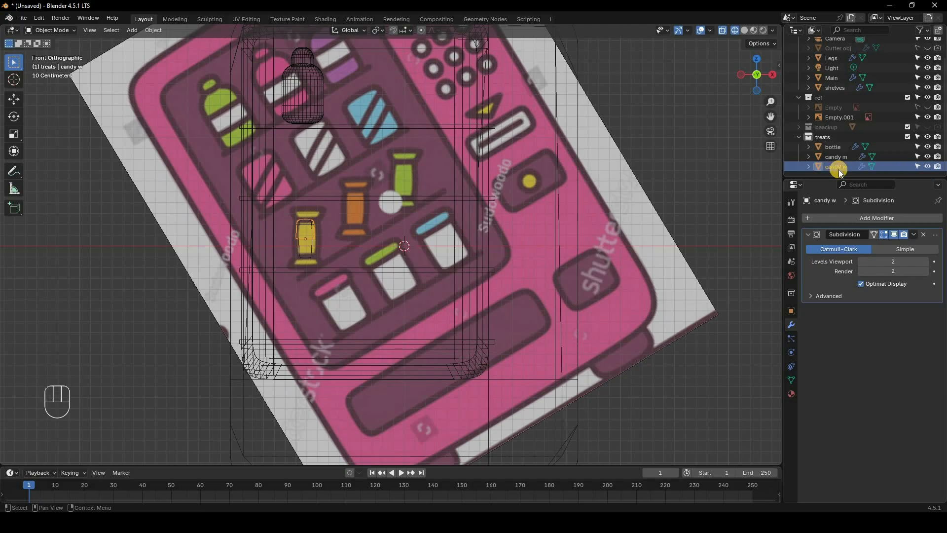
Add a Mirror modifier to the candy w object and mirror it along the Z axis only
left_click(874, 218)
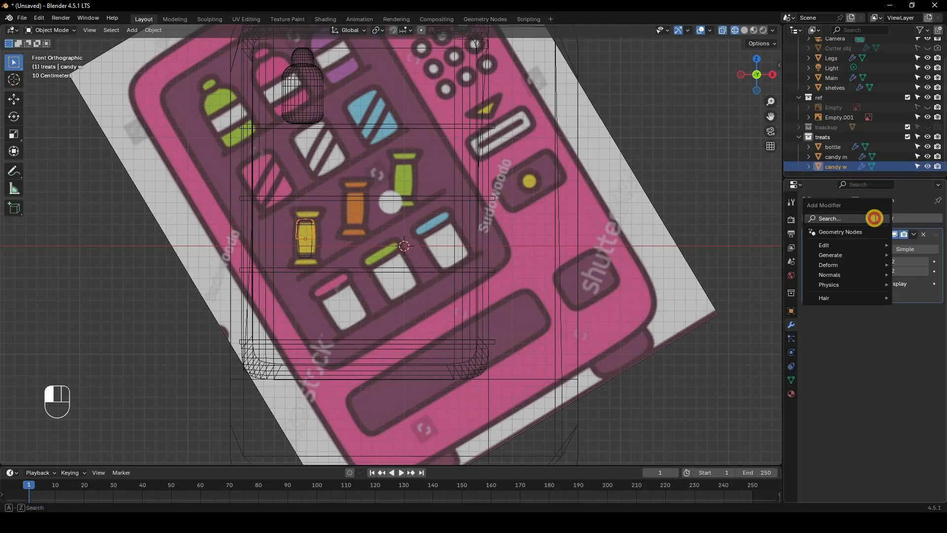
left_click(874, 218)
type("mi")
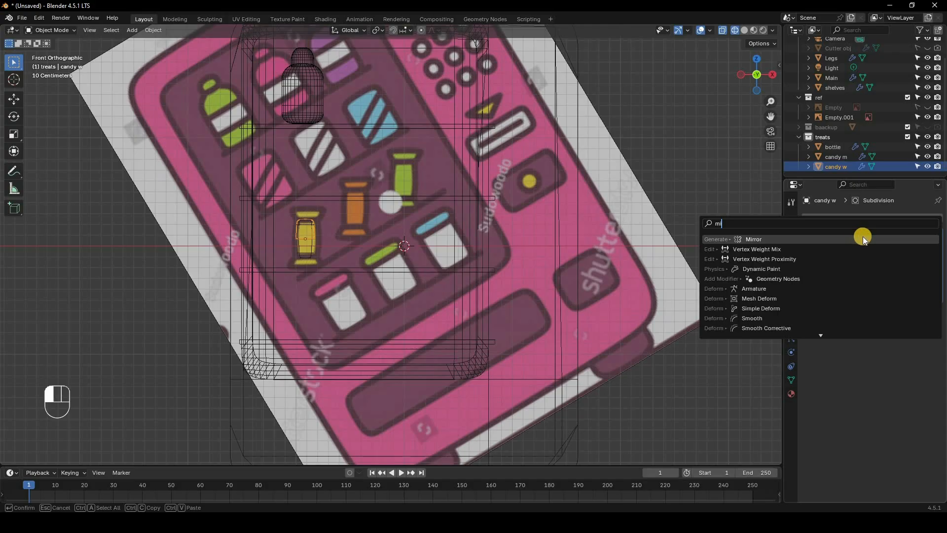
left_click(862, 238)
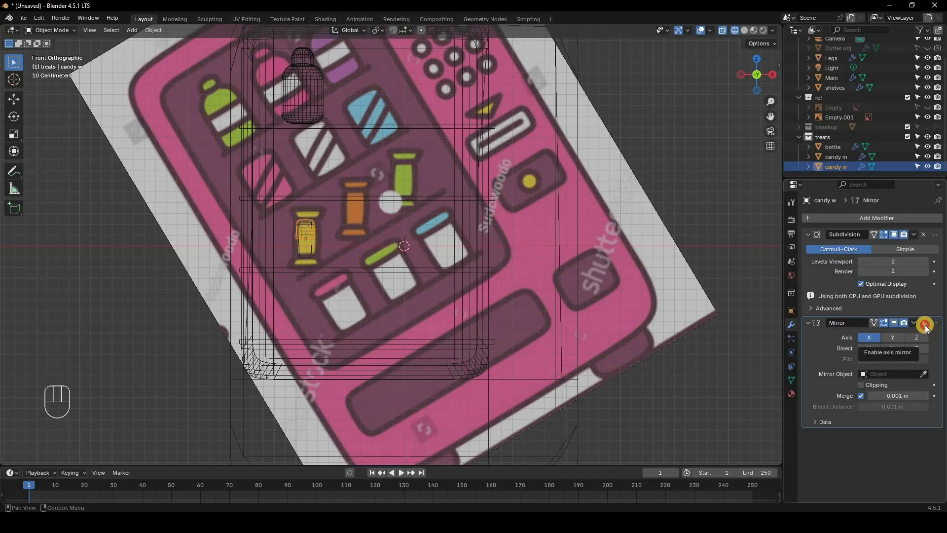
left_click(916, 337)
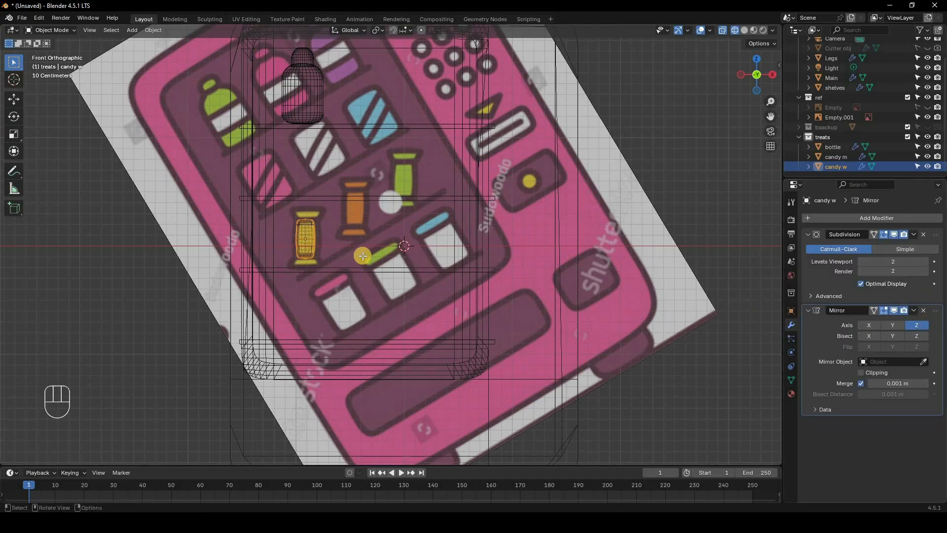
Flip the entire candy w mesh upside down in front view by rotating it about 180°
key("Tab")
key("a")
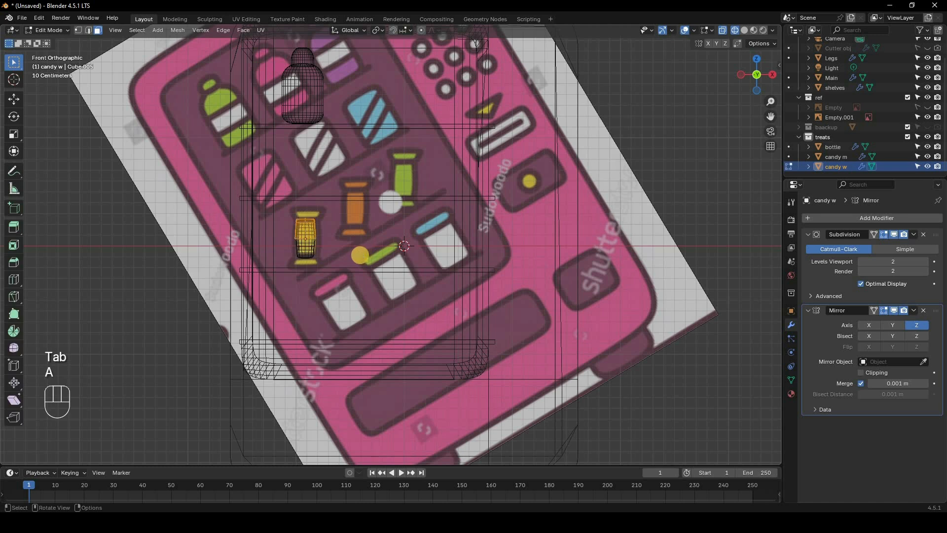
key("r")
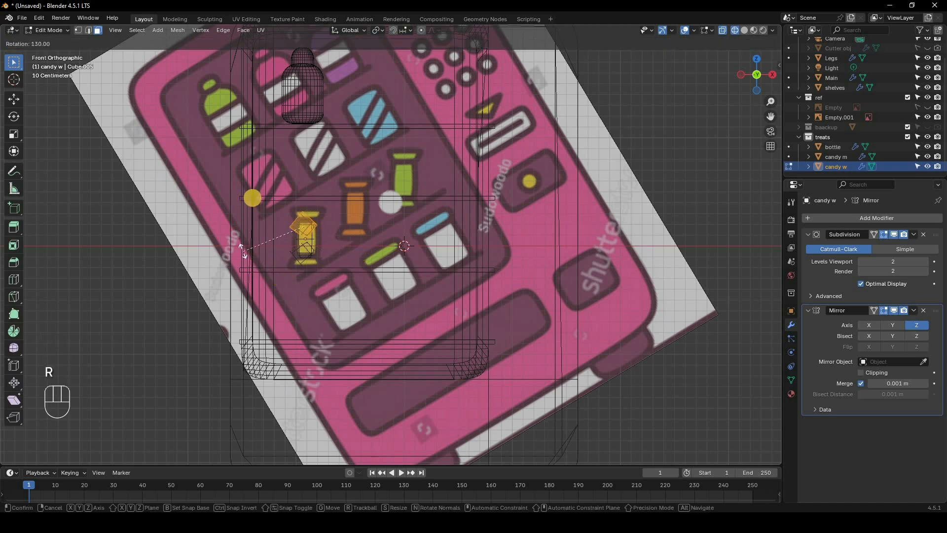
left_click(248, 198)
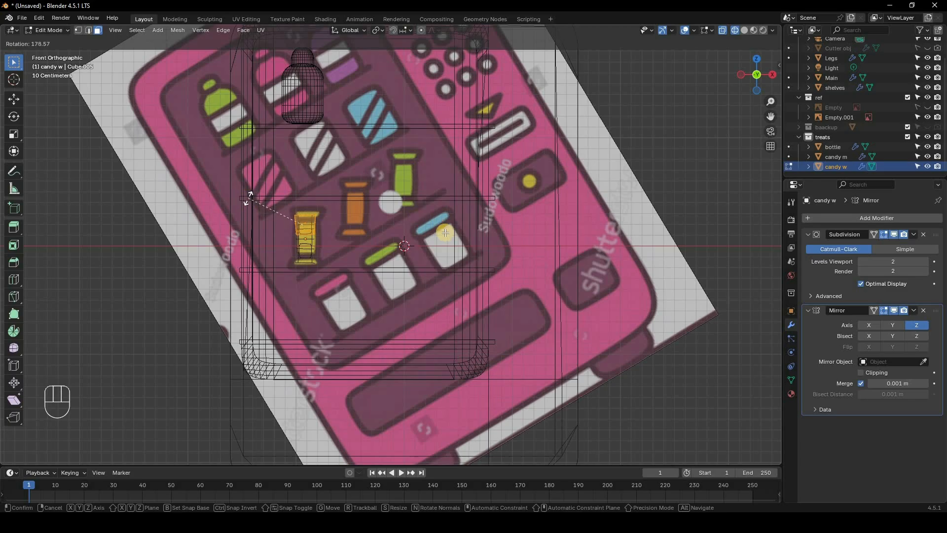
scroll(402, 167, "up", 4)
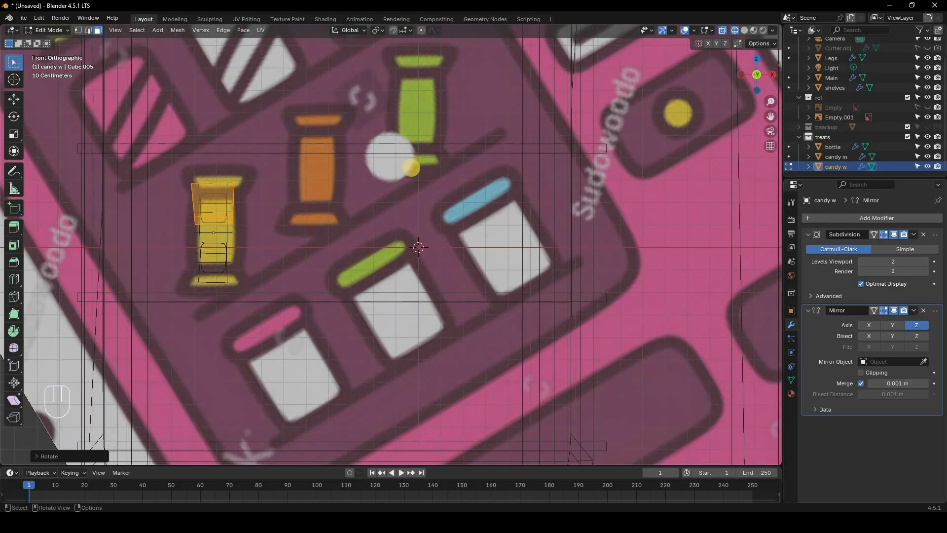
key("r")
left_click(410, 169)
Raise the flipped wrapper mesh about 0.12 m along Z so it sits above the candy body
key("g")
key("z")
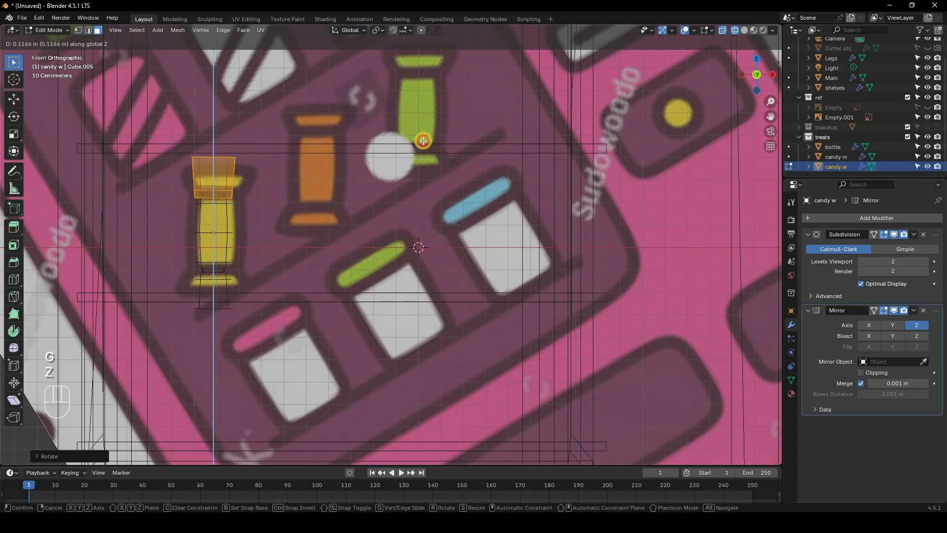
left_click(215, 179)
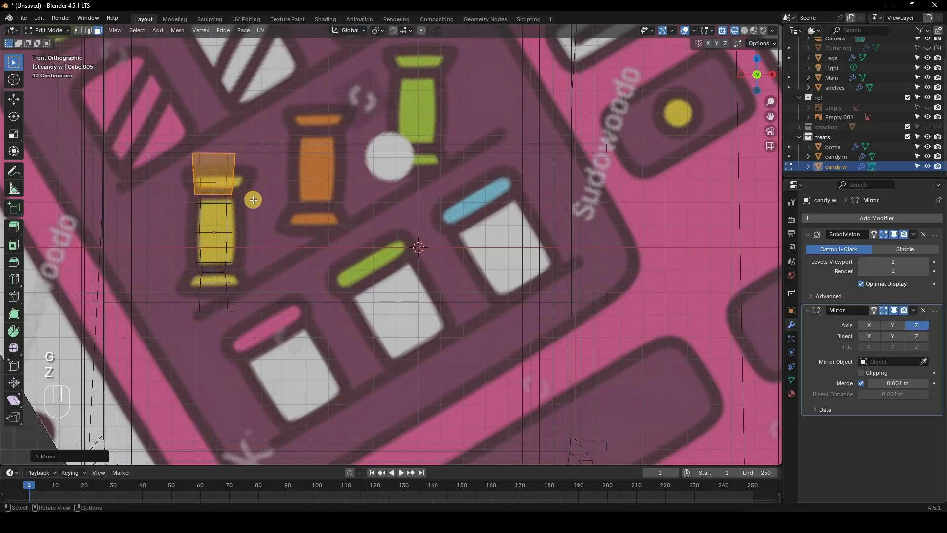
Narrow the lower end of the wrapper piece where it meets the candy body by scaling it to about 0.69
left_click_drag(188, 186, 234, 200)
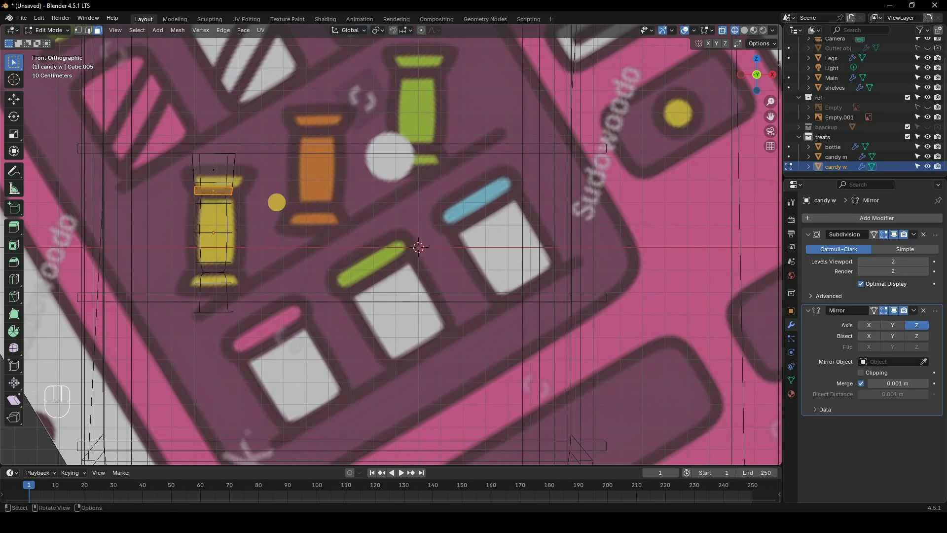
key("s")
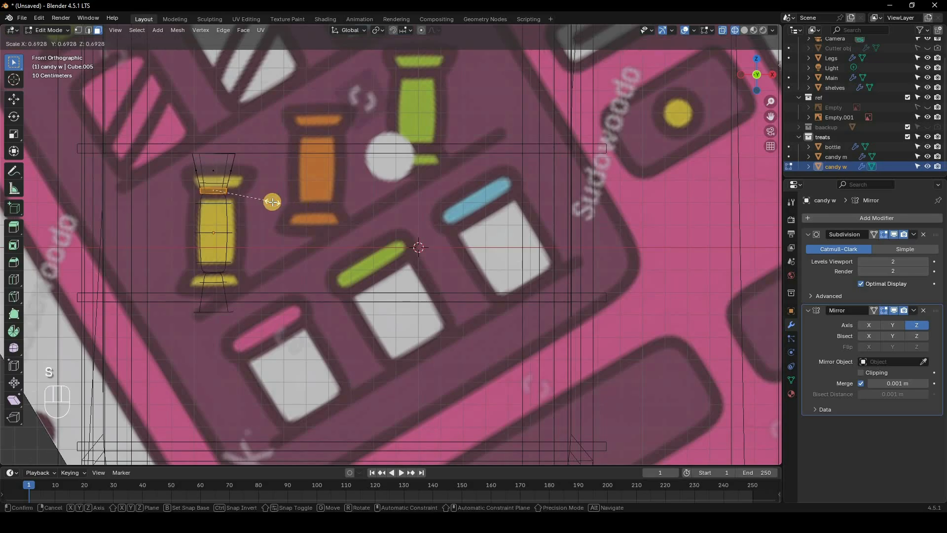
left_click(272, 202)
key("Tab")
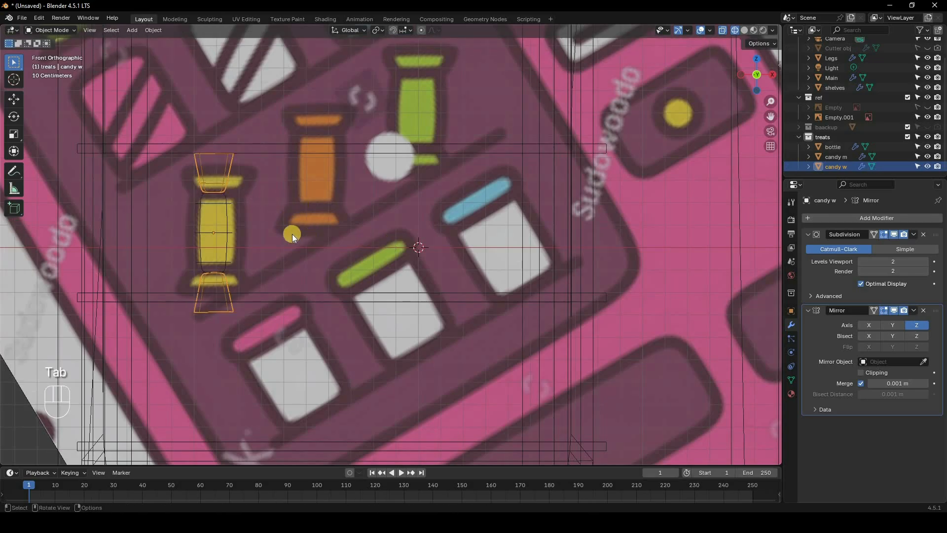
Lower the wrapper's top edge loop about 0.07 m along Z and flare it outward by scaling it to about 1.38
key("z")
scroll(226, 231, "up", 2)
middle_click_drag(402, 190, 631, 206, "shift")
key("Tab")
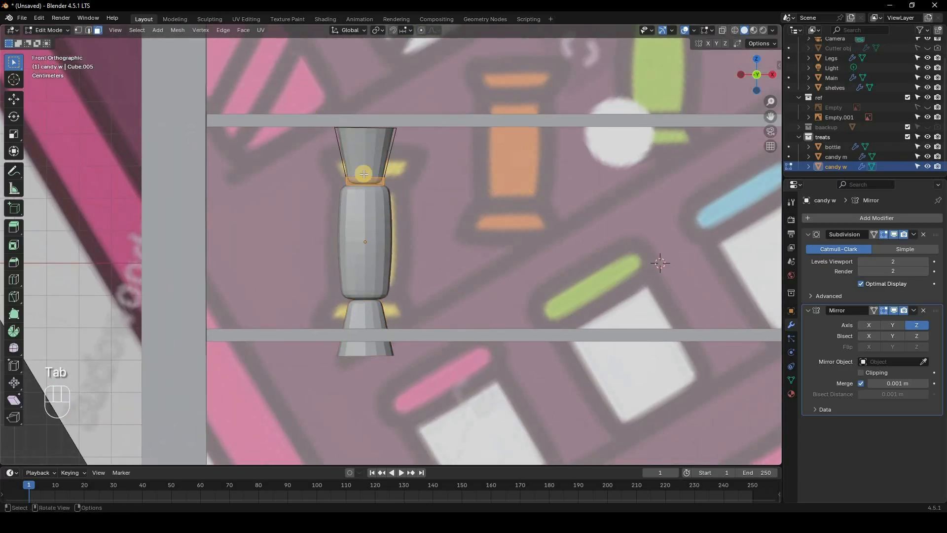
key("z")
mouse_move(417, 140)
left_mouse_down()
mouse_move(282, 94)
mouse_move(419, 142)
left_mouse_up()
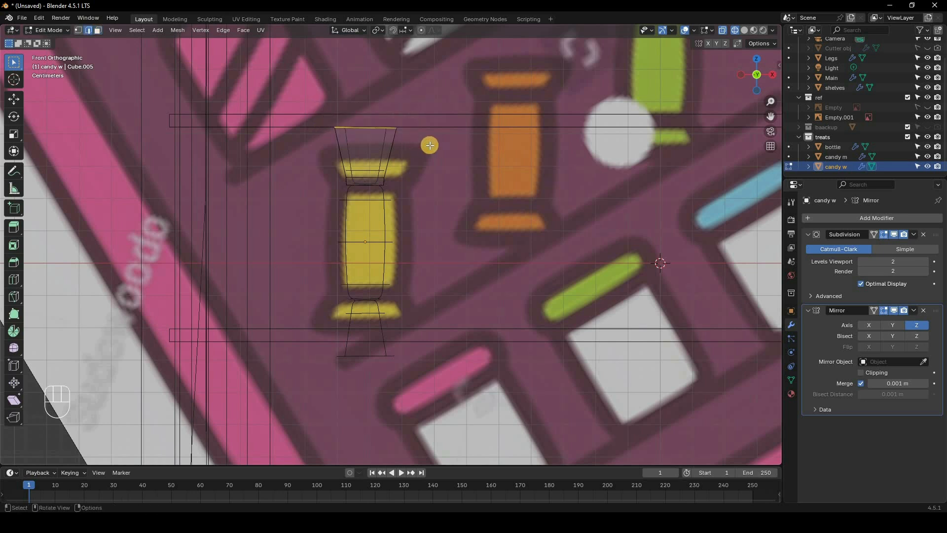
key("g")
key("z")
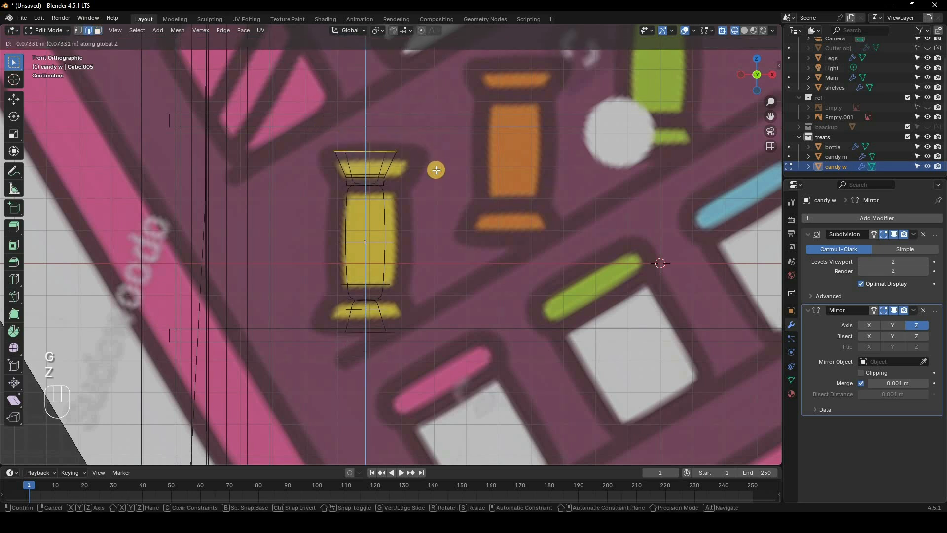
left_click(455, 170)
key("s")
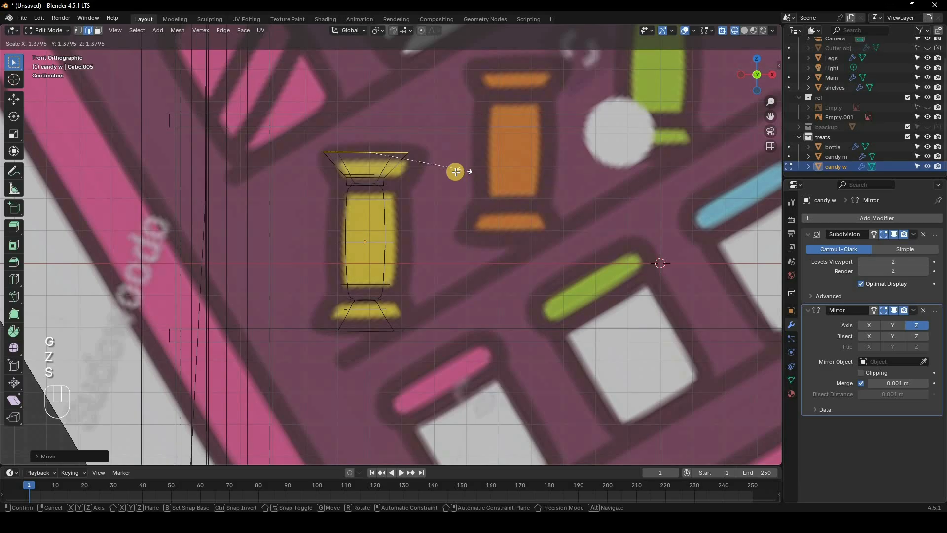
left_click(455, 172)
key("Tab")
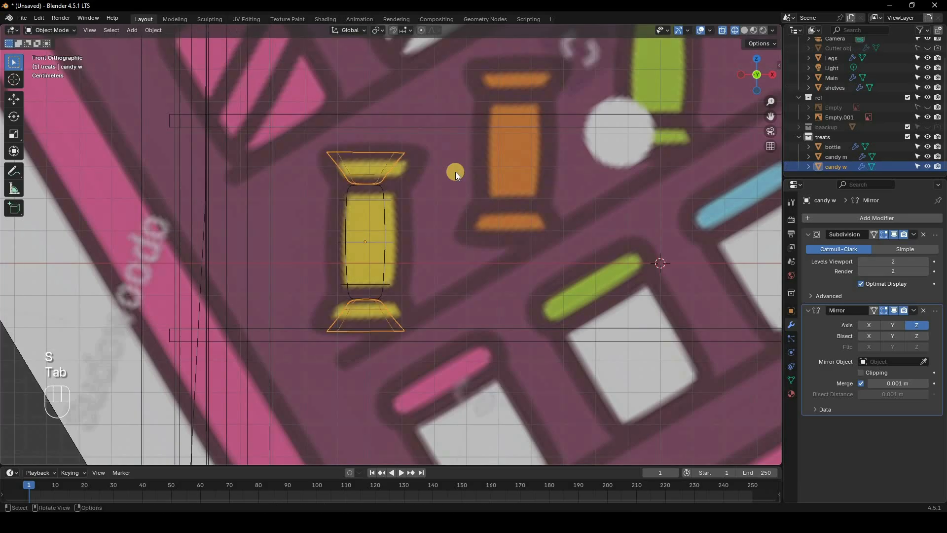
Level the whole wrapper mesh by rotating it slightly in front view
key("Tab")
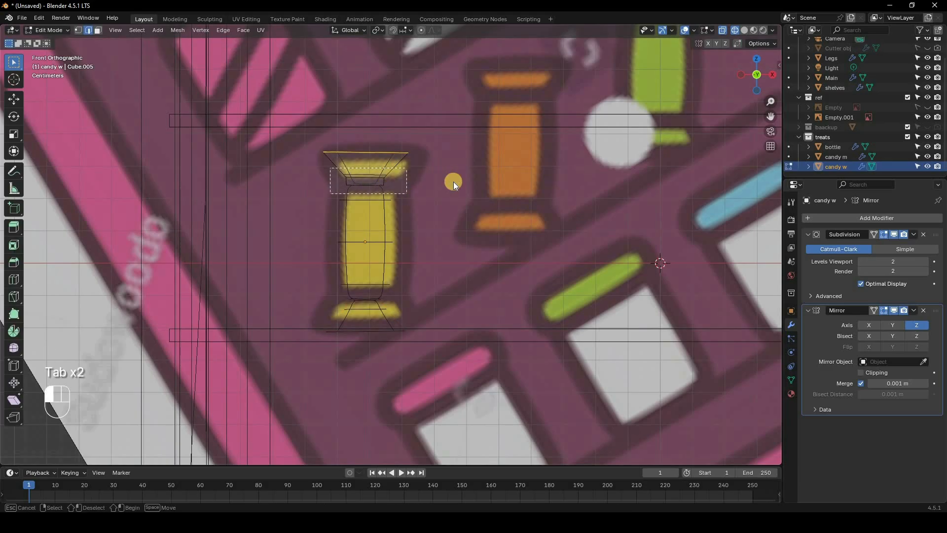
key("Tab")
key("Tab")
key("a")
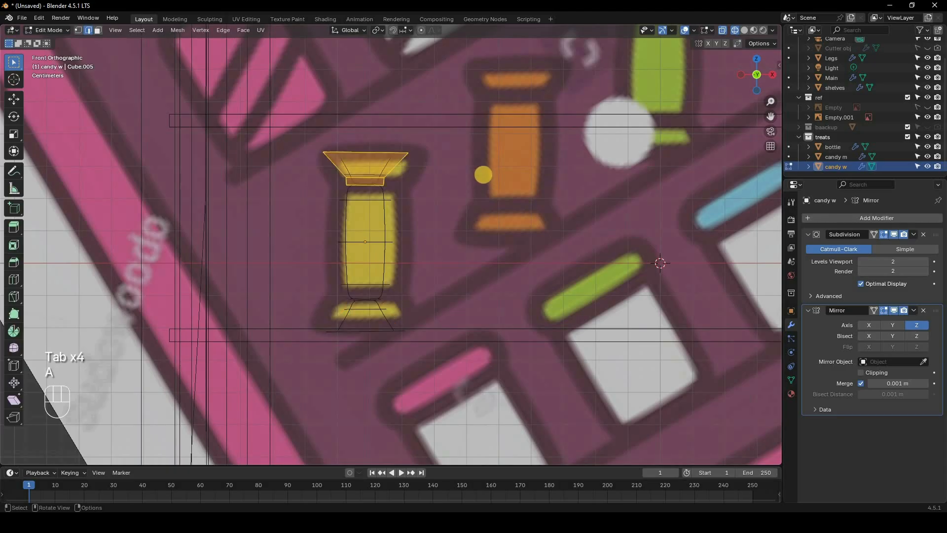
key("r")
left_click(481, 179)
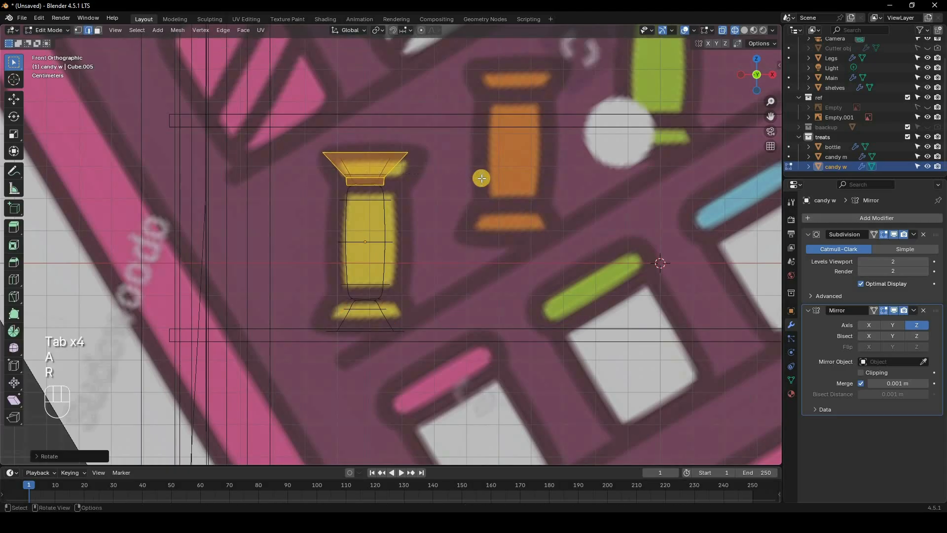
key("Tab")
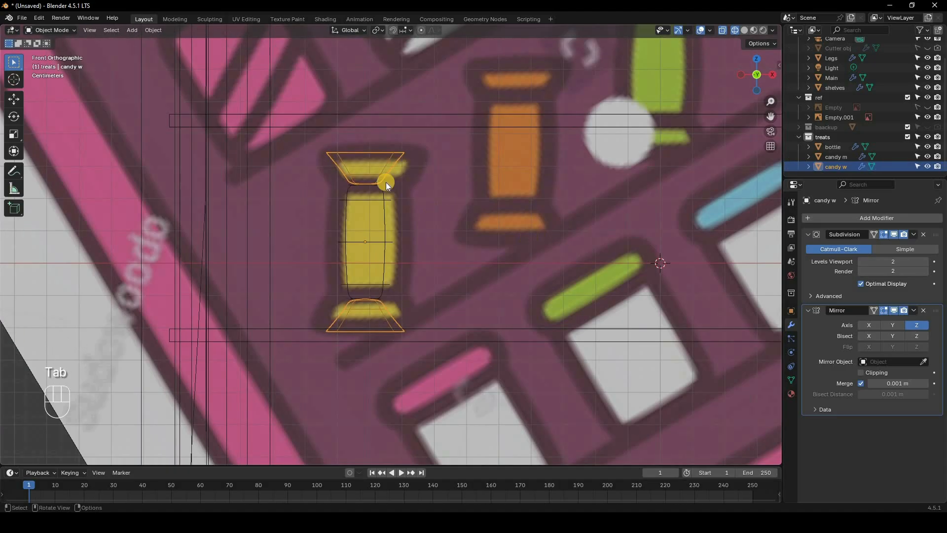
Close the wrapper's open top by filling its rim edge loop with a face
key("z")
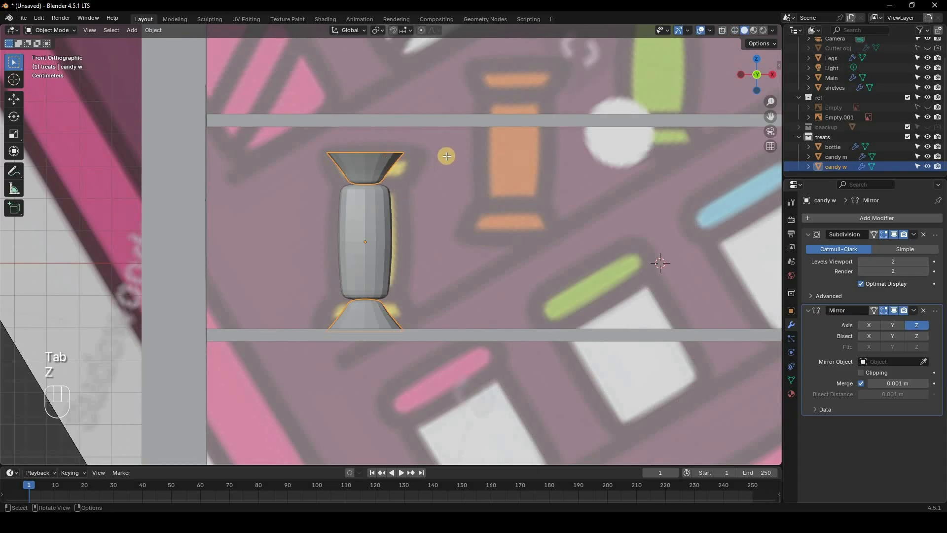
key("Tab")
middle_click_drag(432, 174, 377, 154)
left_click(379, 153)
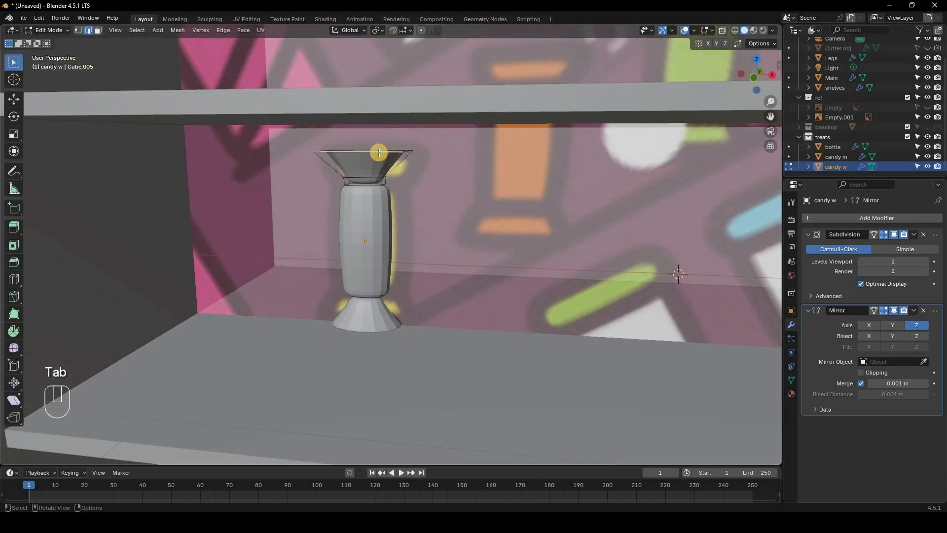
left_click(543, 202, "alt+shift")
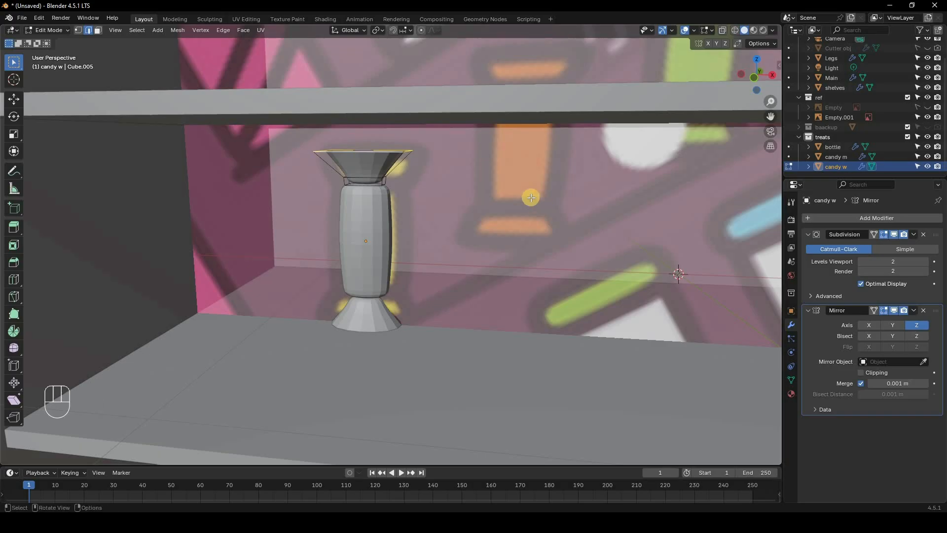
key("f")
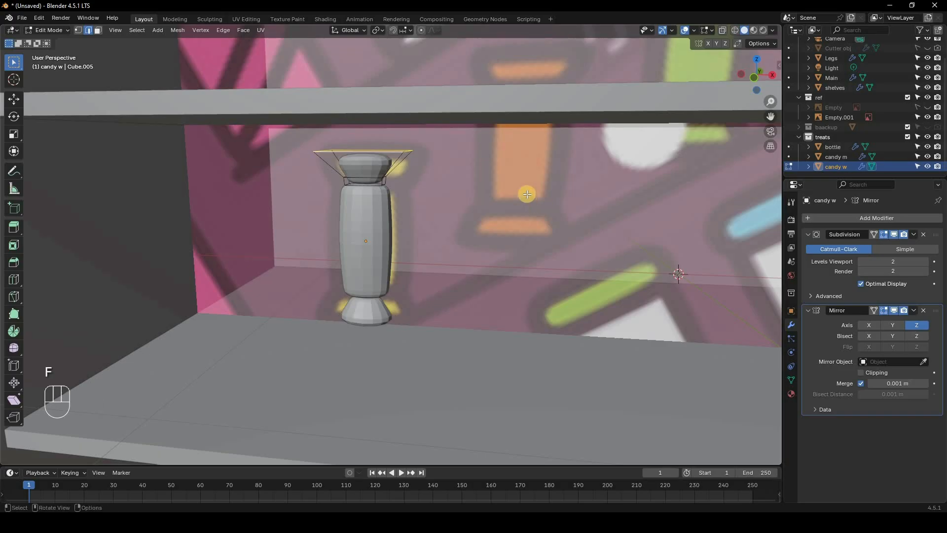
Add a loop cut close to the wrapper's top rim at an edge slide of about 0.62 to restore its flared shape
key("KP_1")
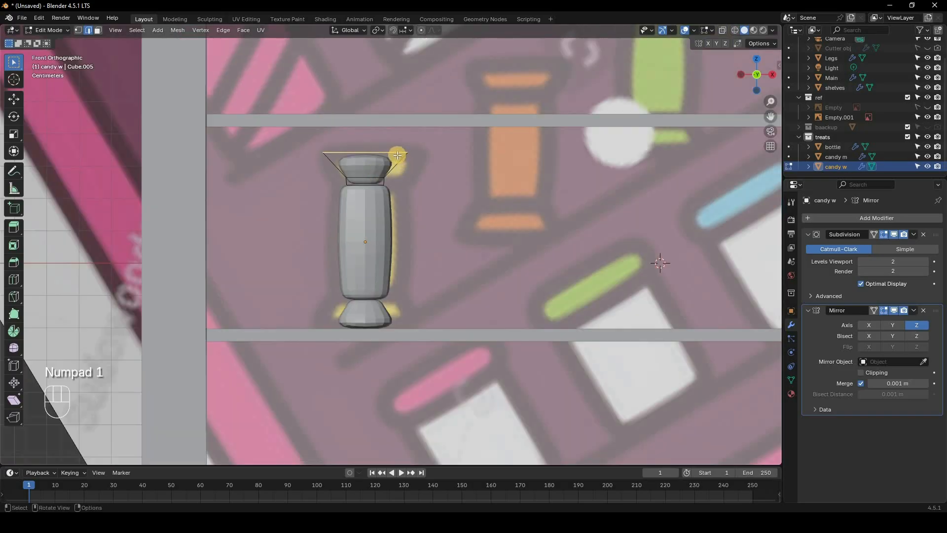
key("ctrl+r")
left_click(397, 159)
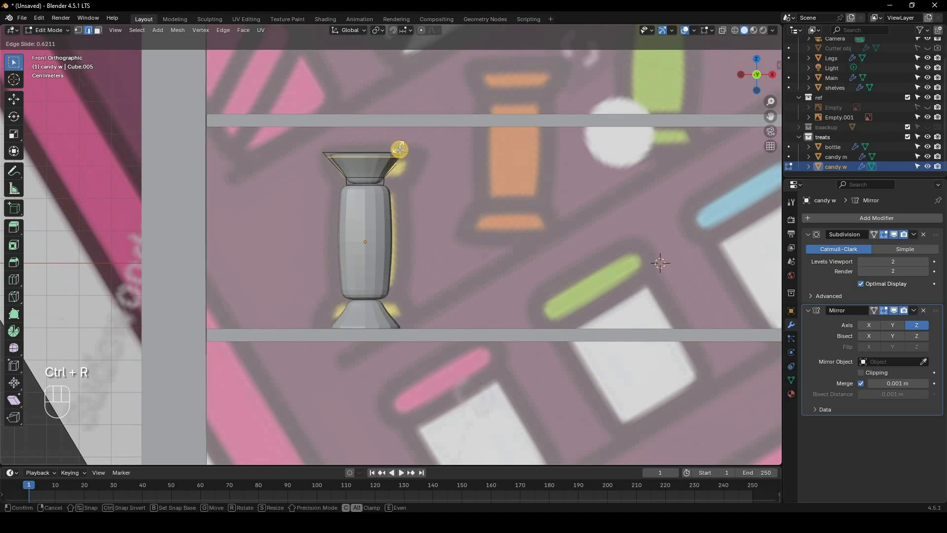
left_click(414, 168)
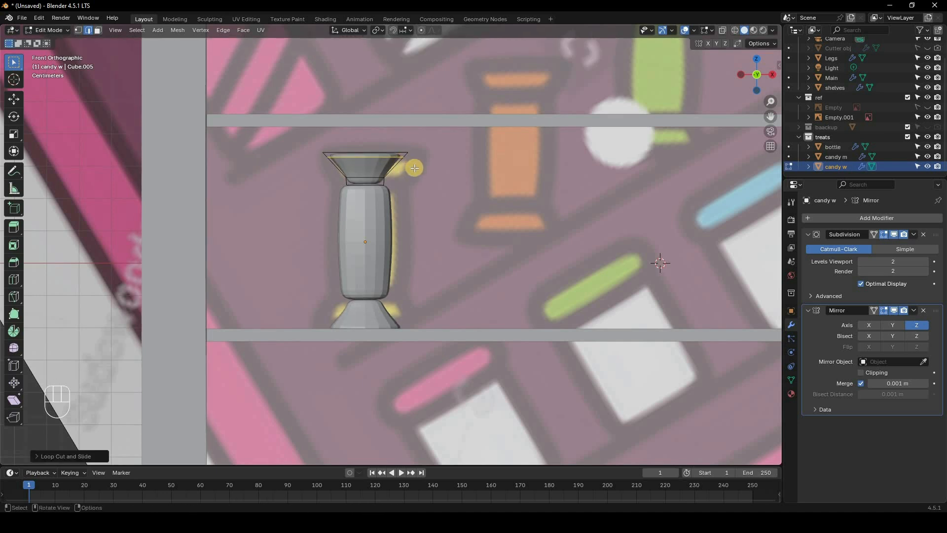
key("Tab")
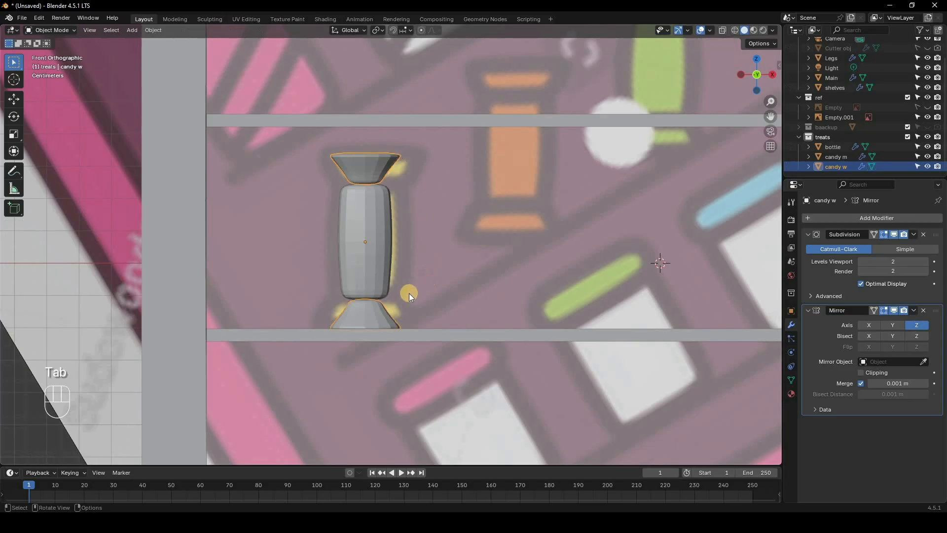
Apply Shade Auto Smooth to both the candy body and the wrapper, and make candy w the only selected object
left_click(478, 220, "shift")
right_click(478, 220)
left_click(495, 220)
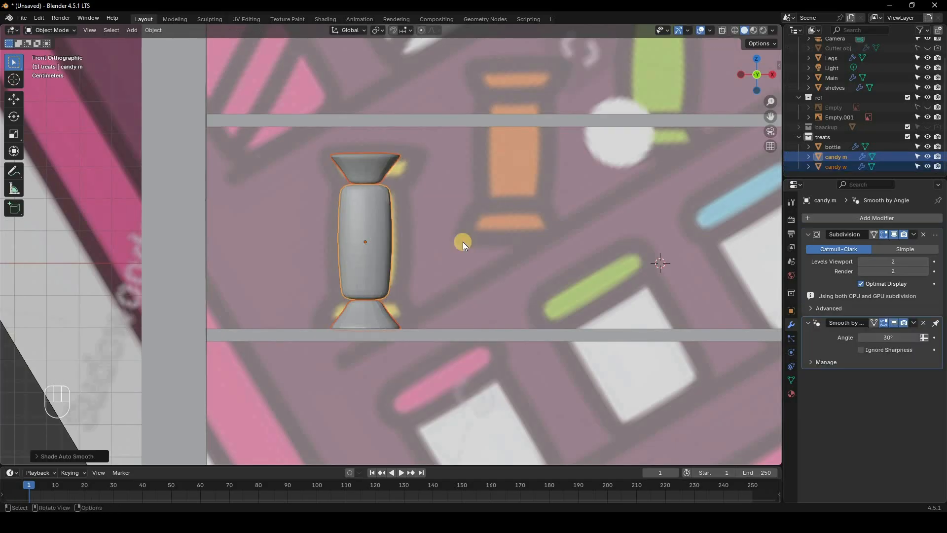
middle_click_drag(385, 241, 570, 172)
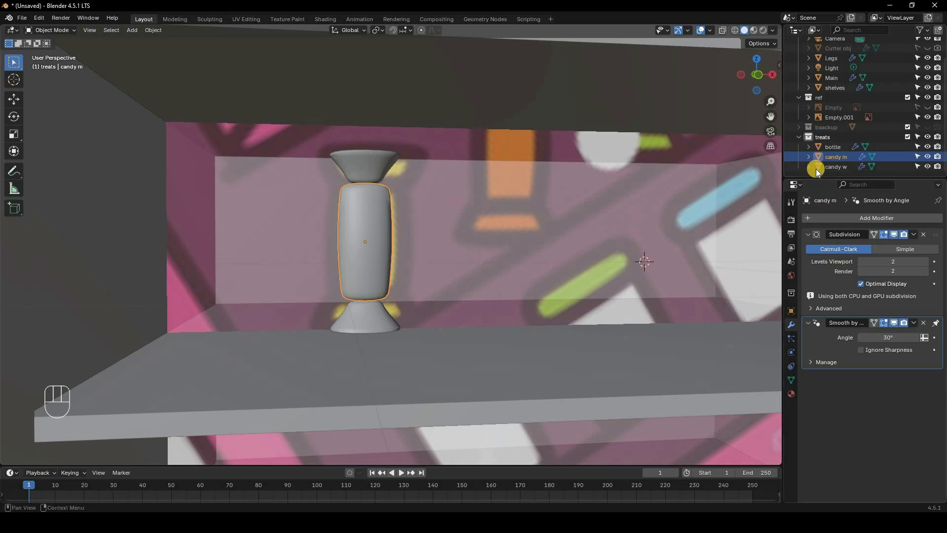
left_click(834, 167)
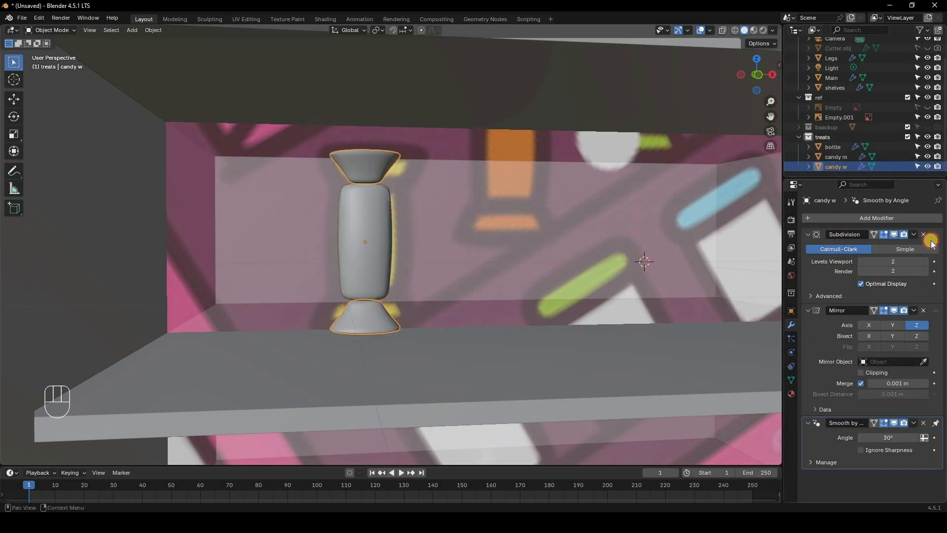
Move candy w's Mirror modifier to the start of the modifier stack, above Subdivision, and apply it
left_click_drag(936, 310, 923, 200)
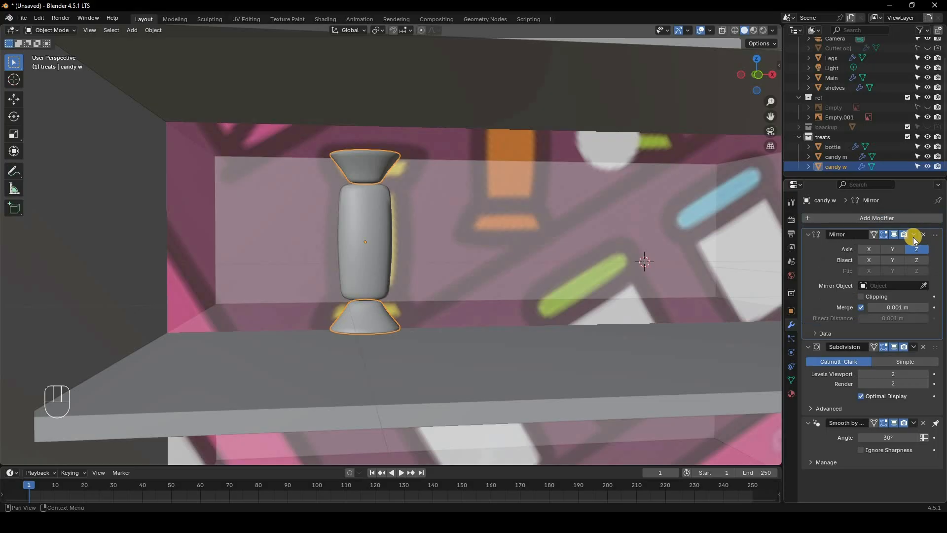
left_click(913, 235)
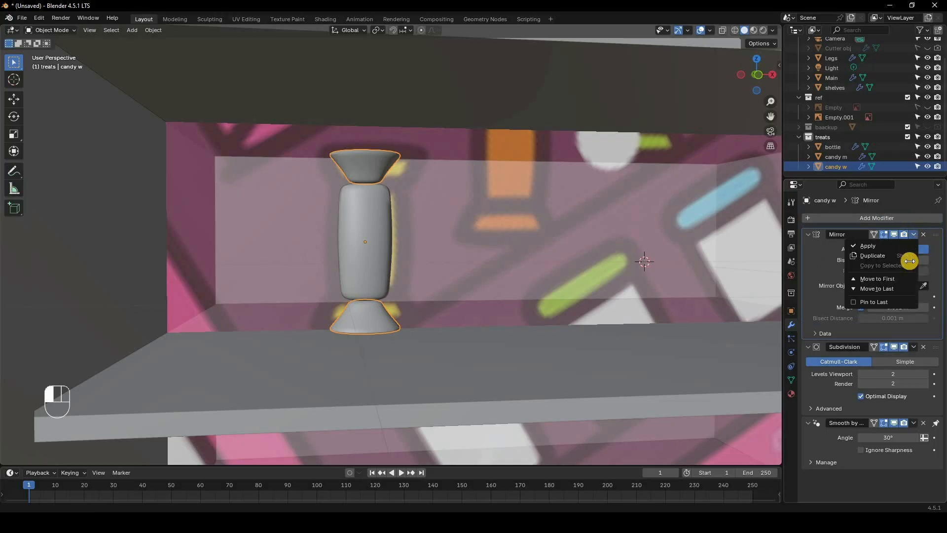
left_click(873, 245)
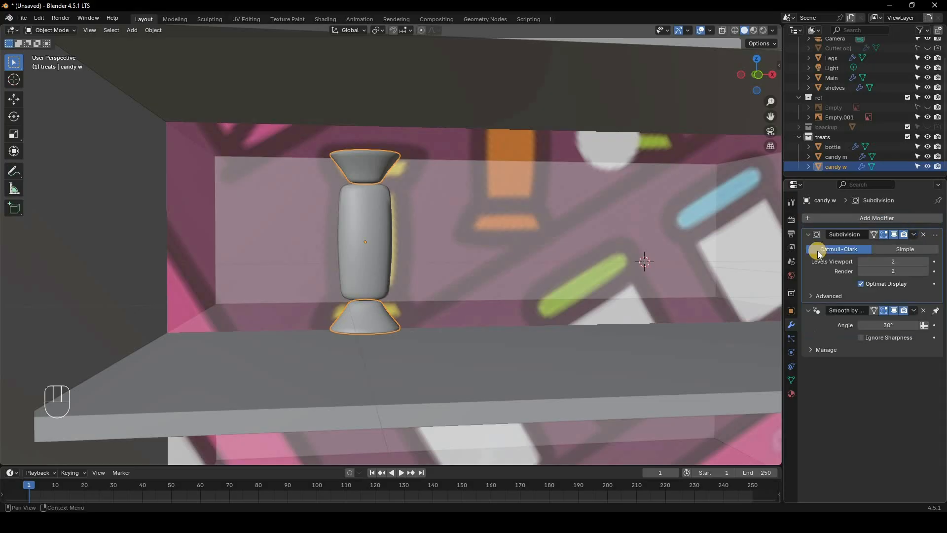
Join the wrapper candy w and the candy body candy m into one object, with candy m as the active object
left_click(838, 157)
left_click(366, 247)
left_click(402, 244, "shift")
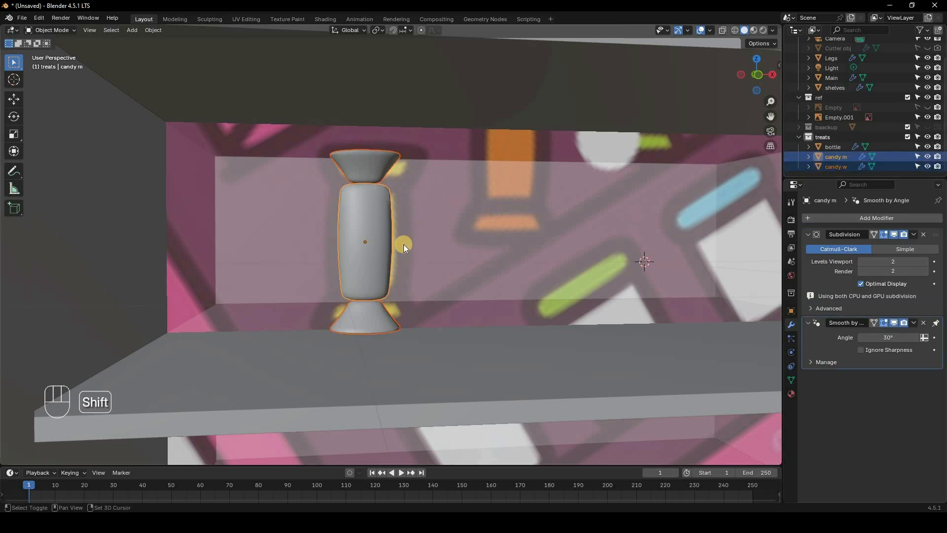
left_click(858, 187)
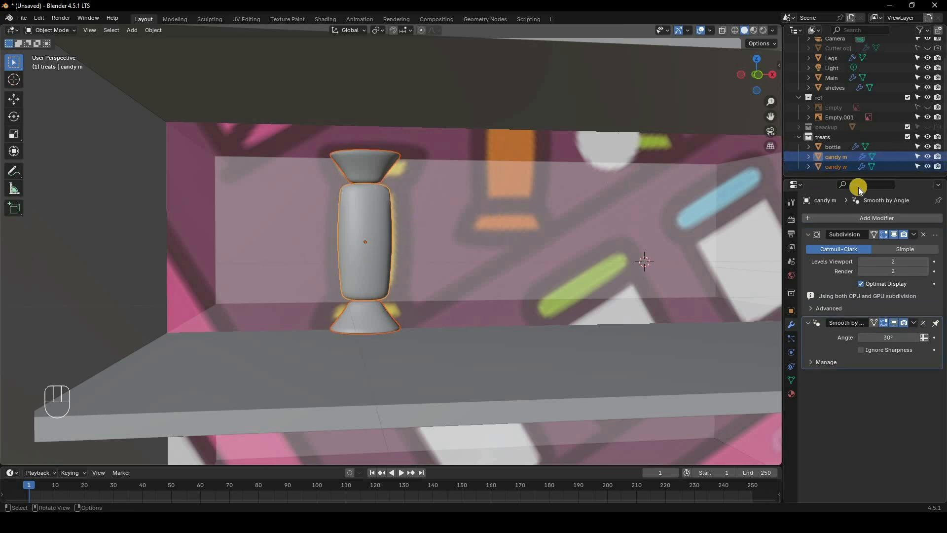
left_click(513, 205)
key("ctrl+j")
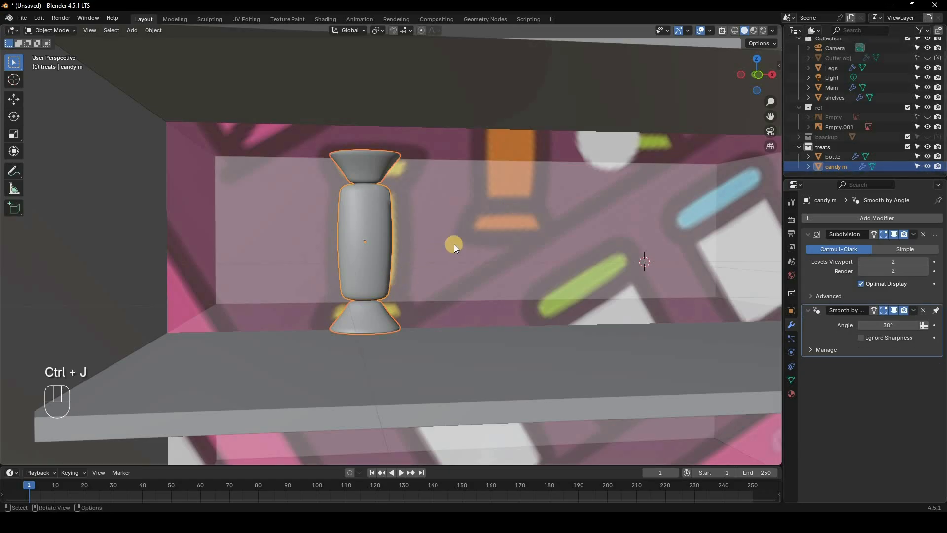
Delete the tilted reference image Empty.001 and unhide the original upright reference image Empty
scroll(453, 247, "down", 8)
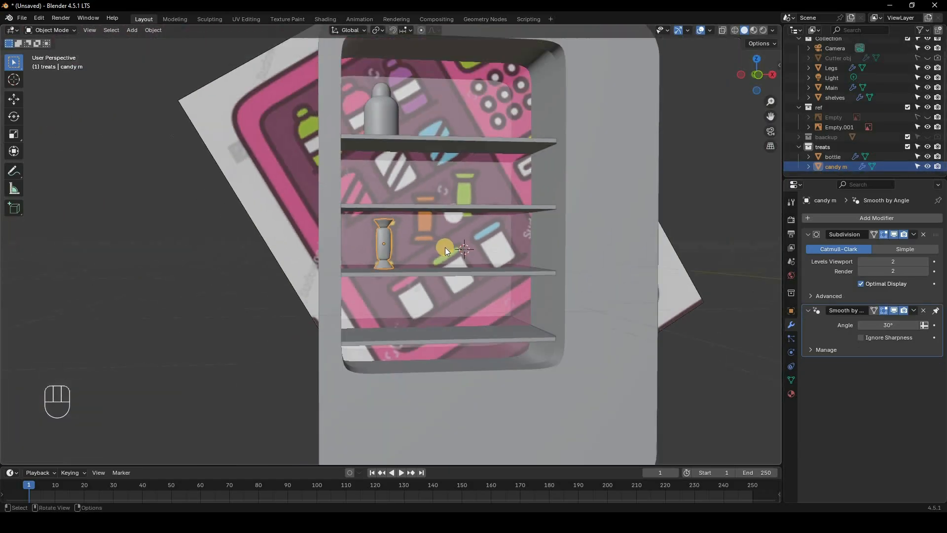
middle_click_drag(452, 240, 452, 241)
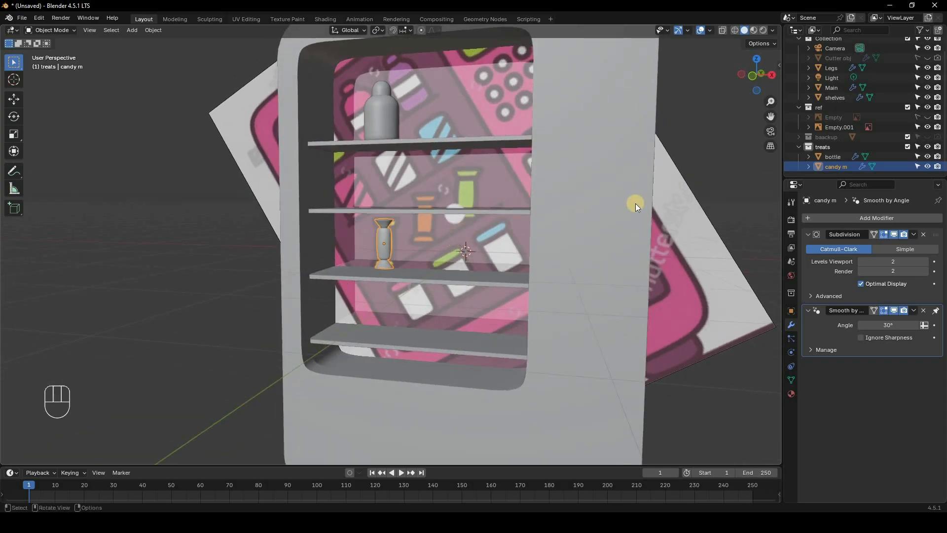
key("KP_1")
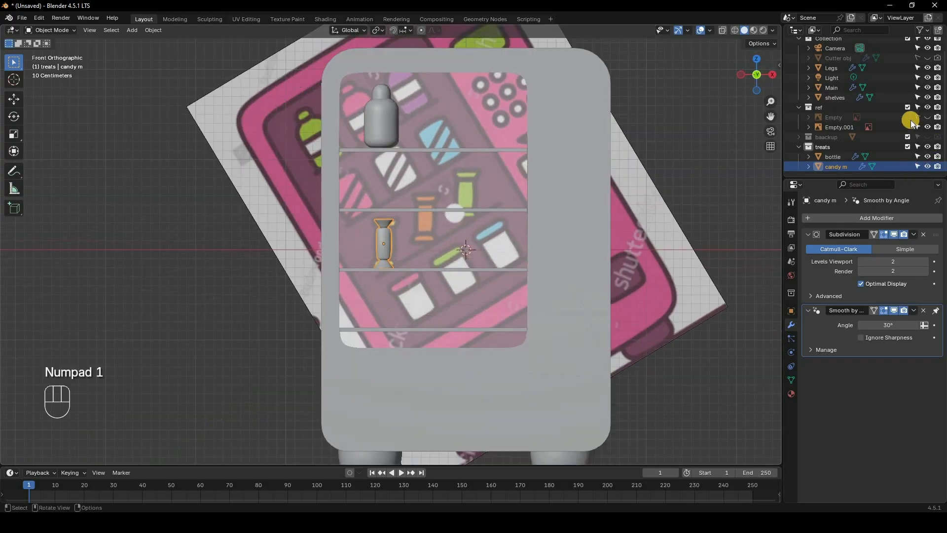
left_click(834, 128)
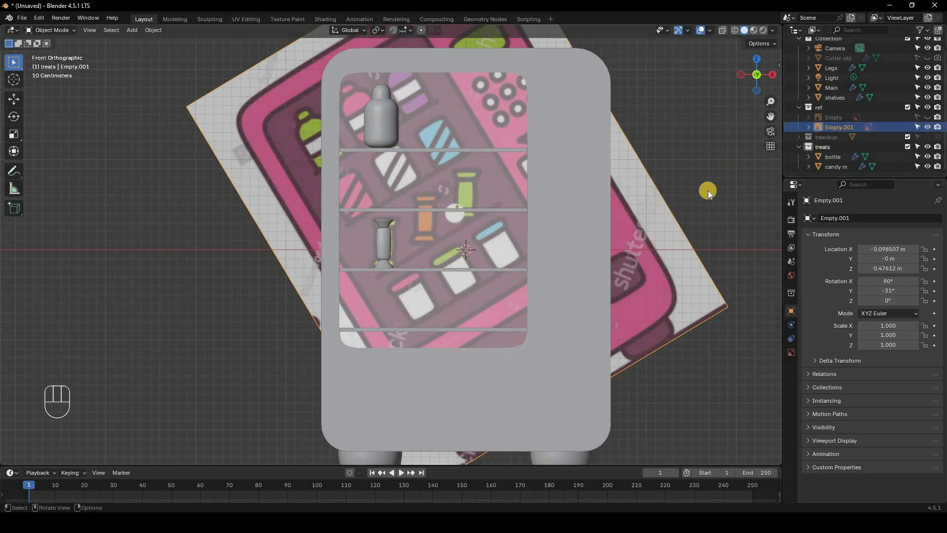
key("Delete")
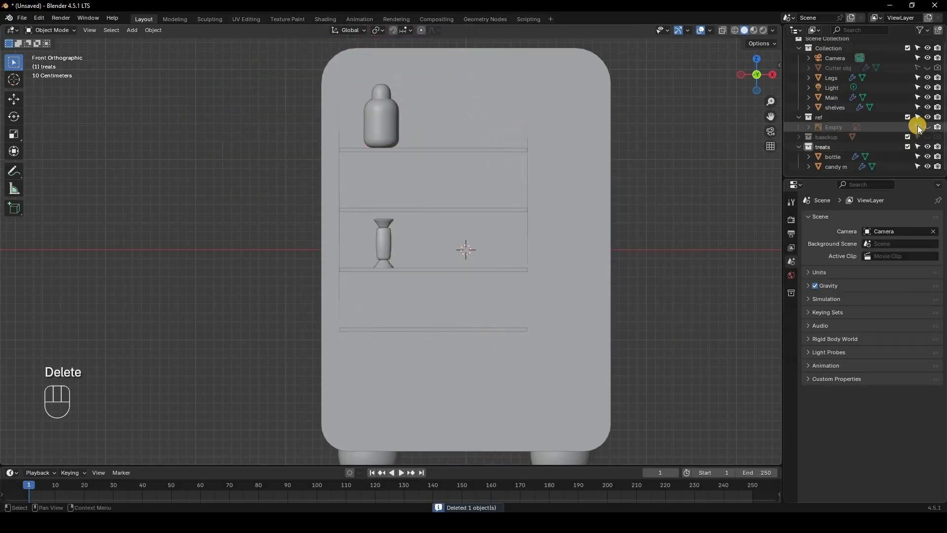
left_click(927, 127)
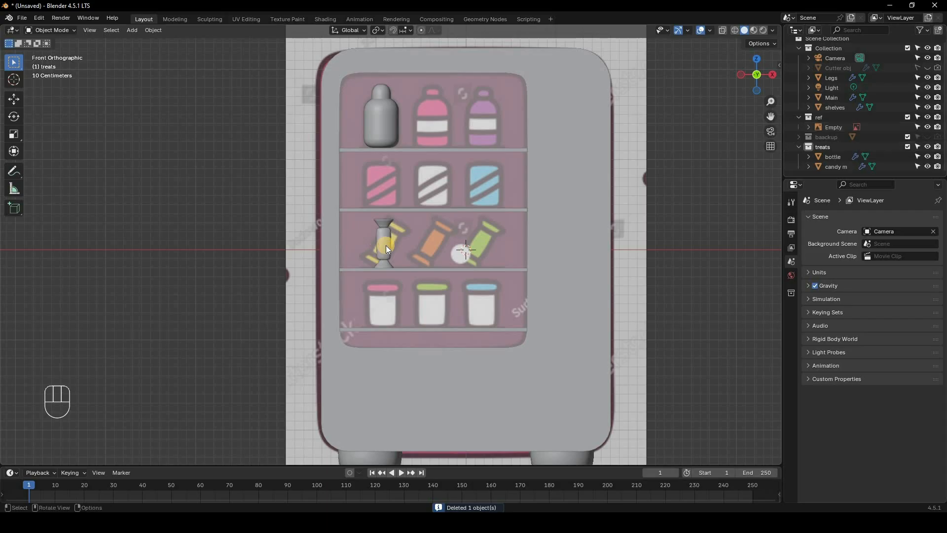
Select the joined candy and compare the vending machine with the reference image, alternating wireframe and solid display from front and angled views
left_click(386, 244)
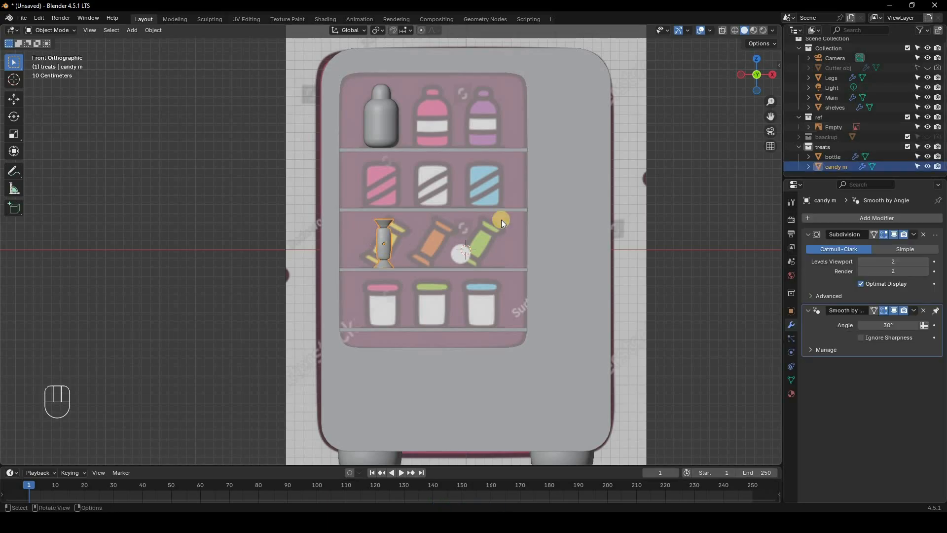
scroll(570, 189, "down", 1)
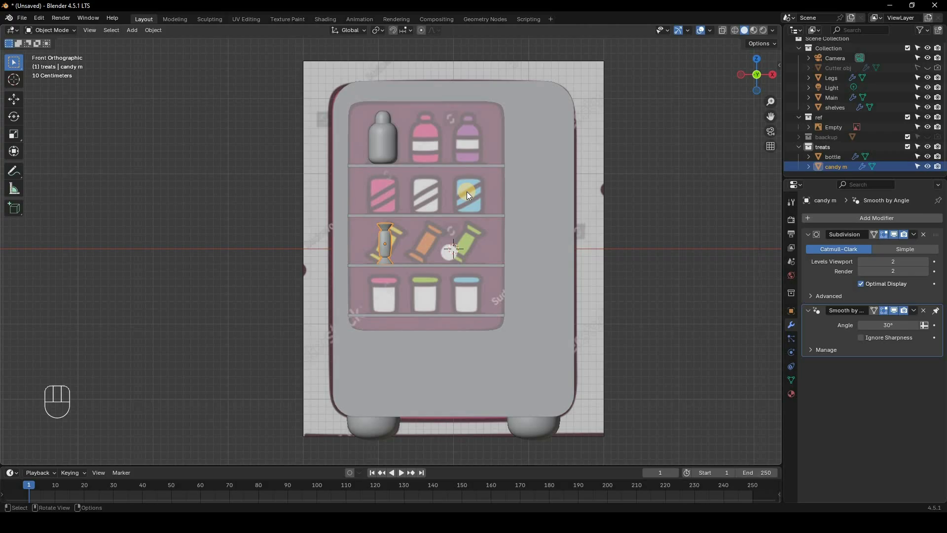
mouse_move(481, 191)
middle_mouse_down()
mouse_move(451, 197)
mouse_move(511, 254)
mouse_move(462, 260)
middle_mouse_up()
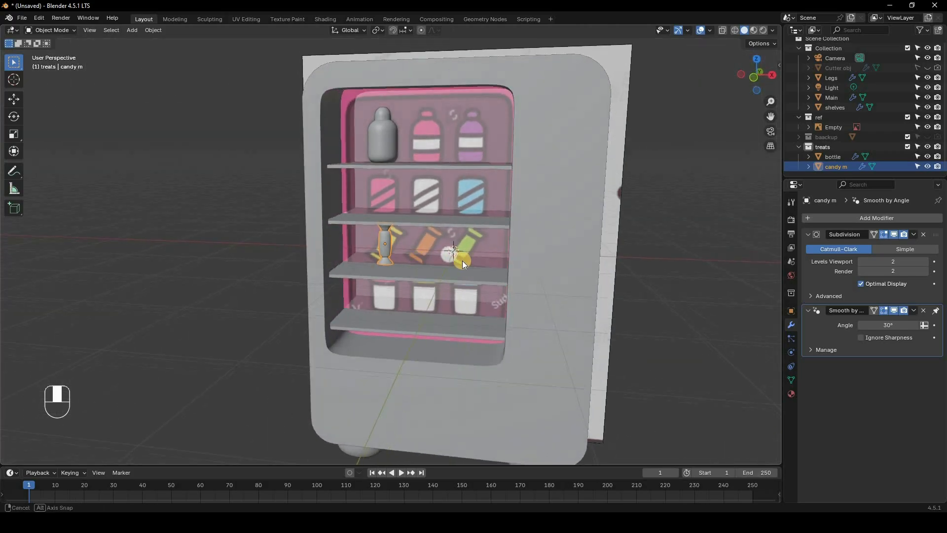
key("z")
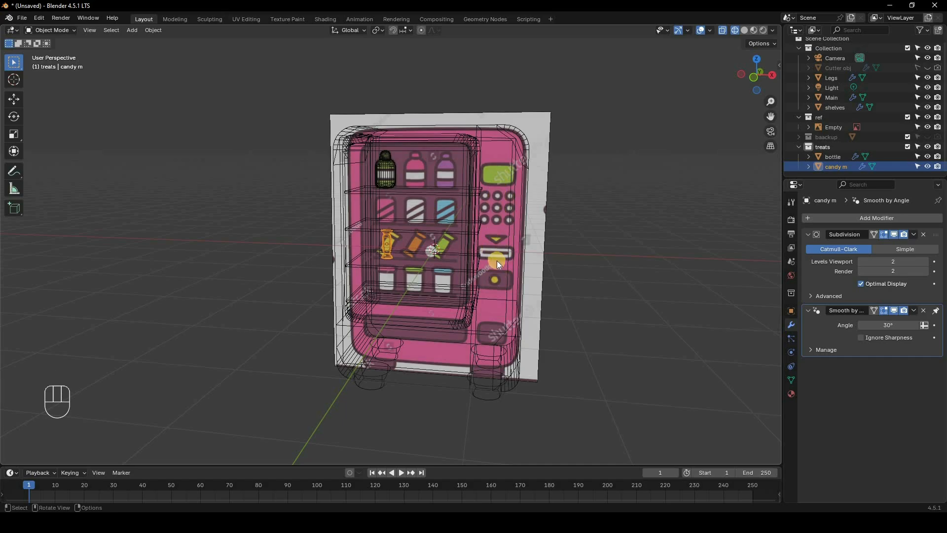
key("z")
middle_click_drag(445, 279, 453, 275)
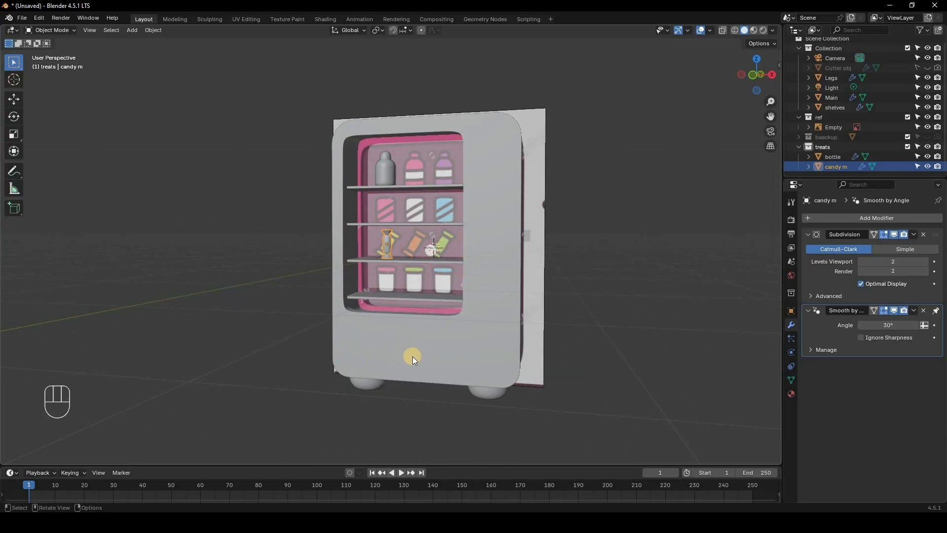
key("alt+z")
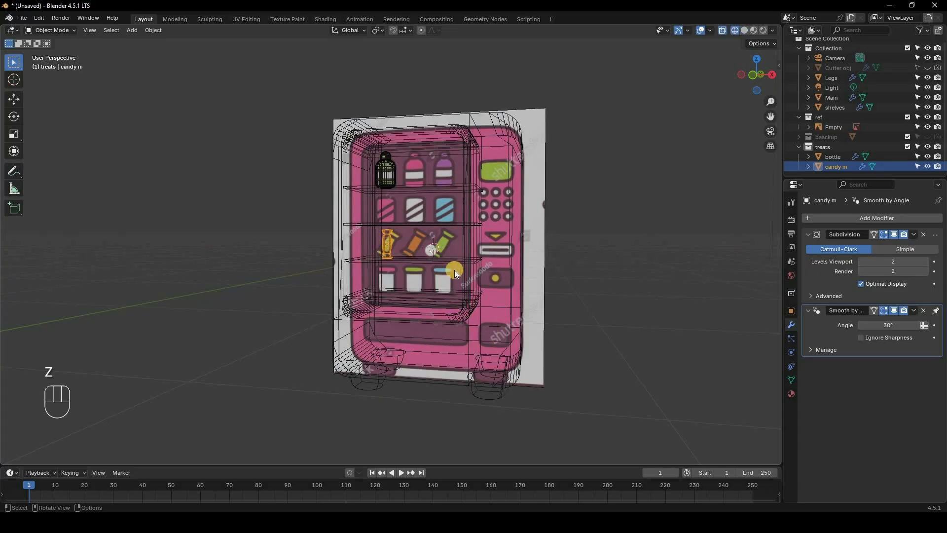
key("z")
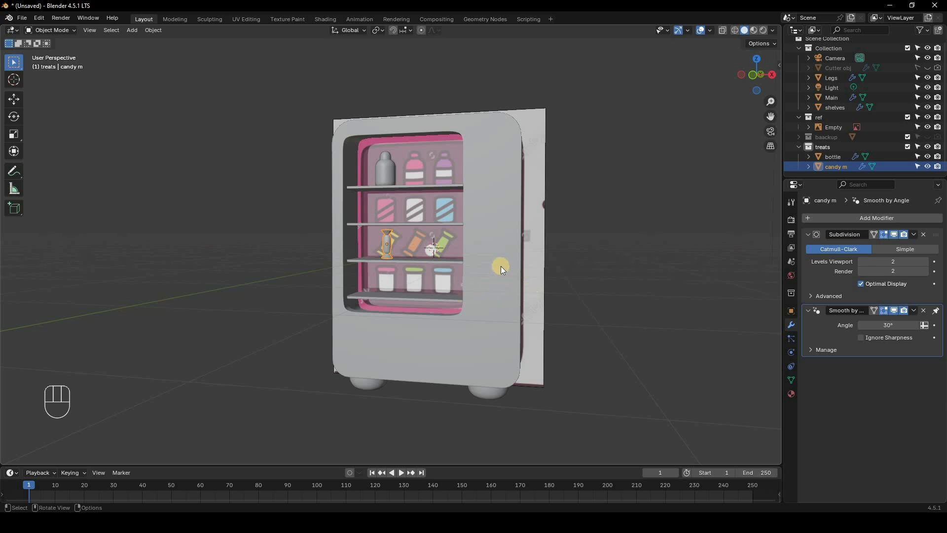
key("alt+z")
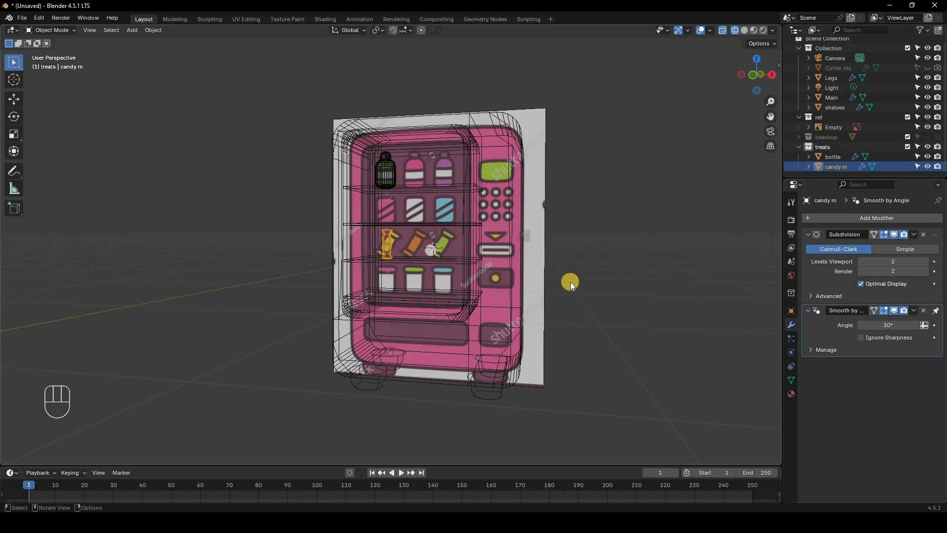
key("alt+z")
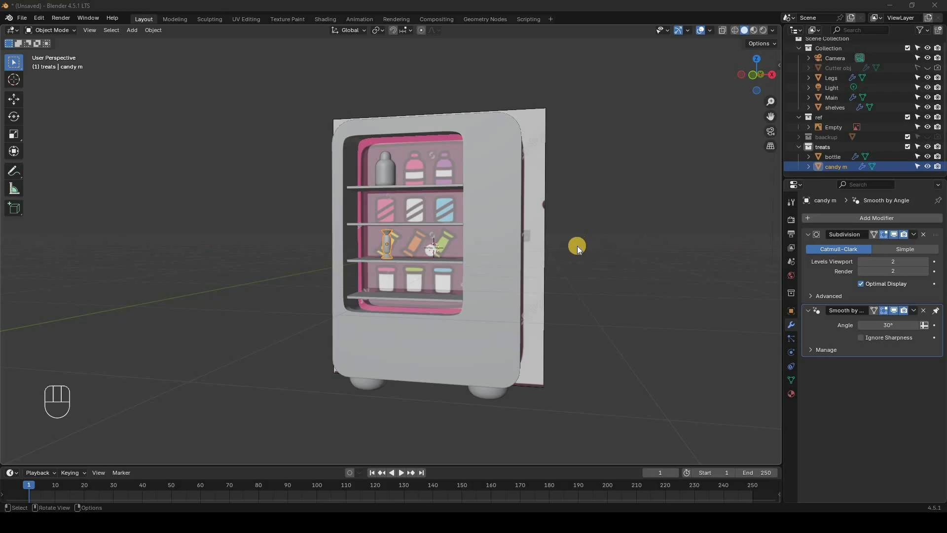
middle_click_drag(577, 246, 572, 253)
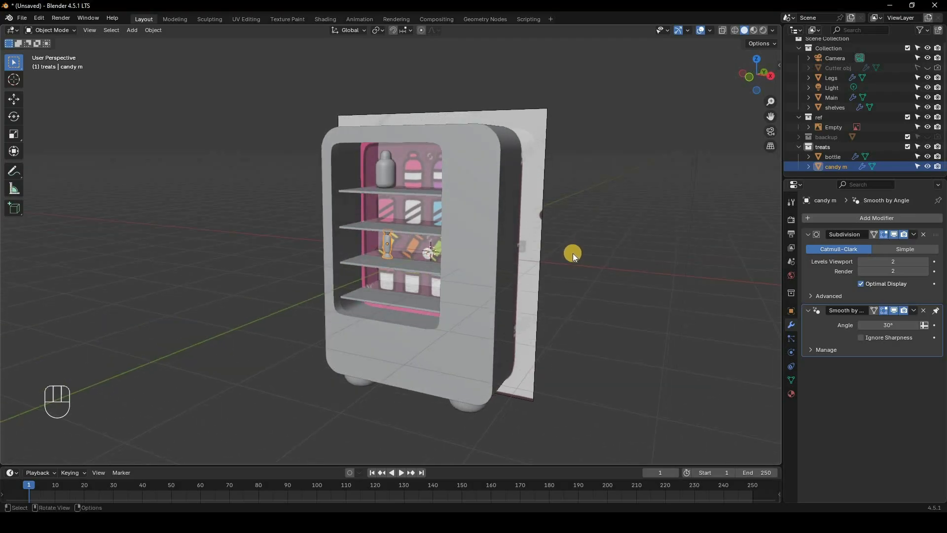